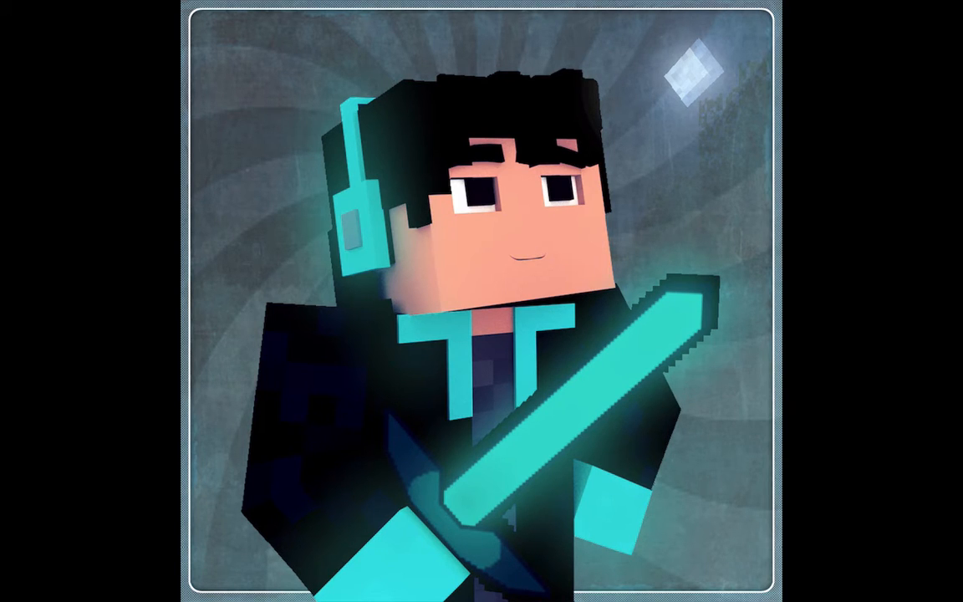
# Step: Open BasicPlayerRig.blend from the Rigs folder to view the player rig, and return to Finder
pyautogui.press('Escape')
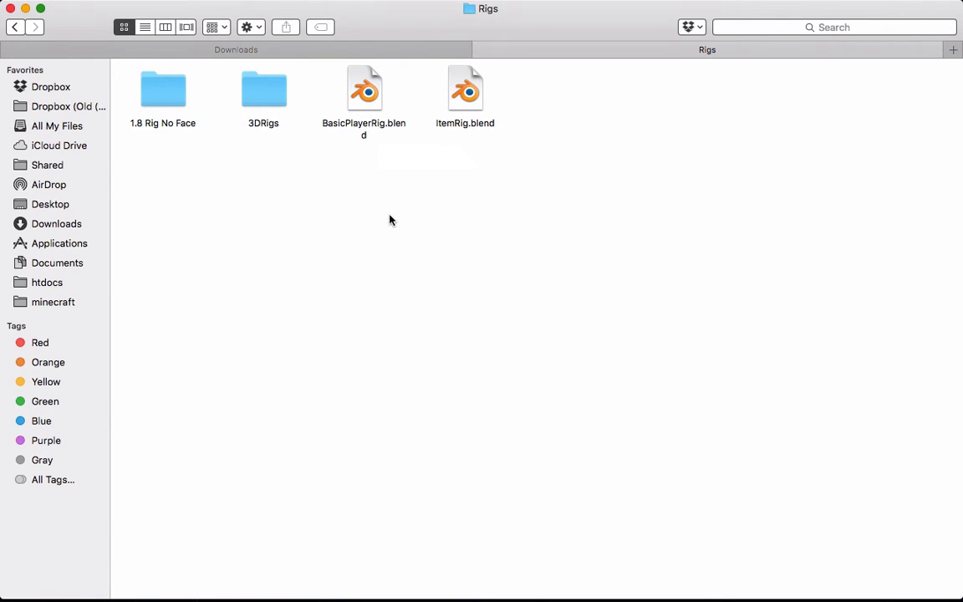
pyautogui.click(364, 107)
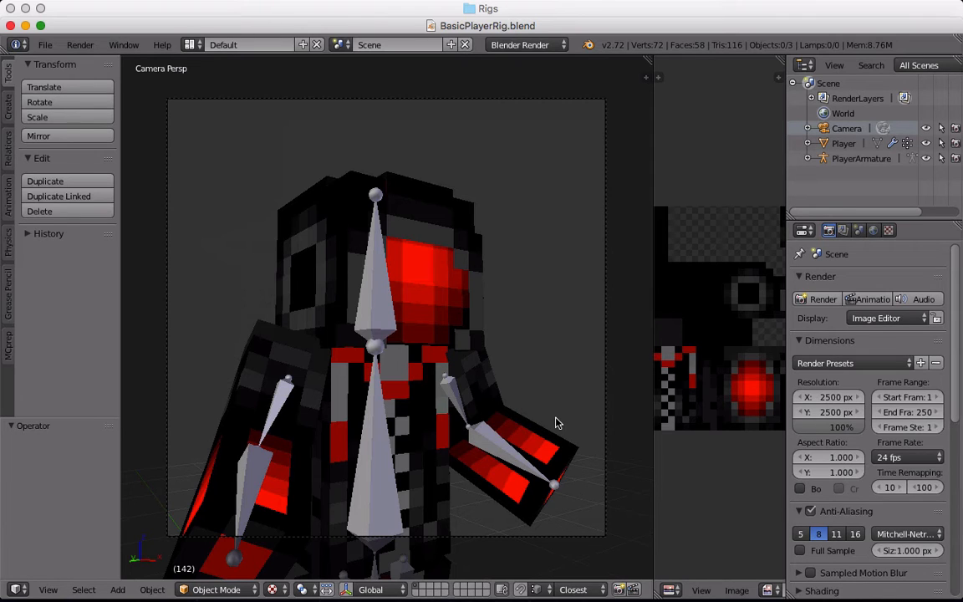
pyautogui.press('super+Tab')
pyautogui.click(639, 258)
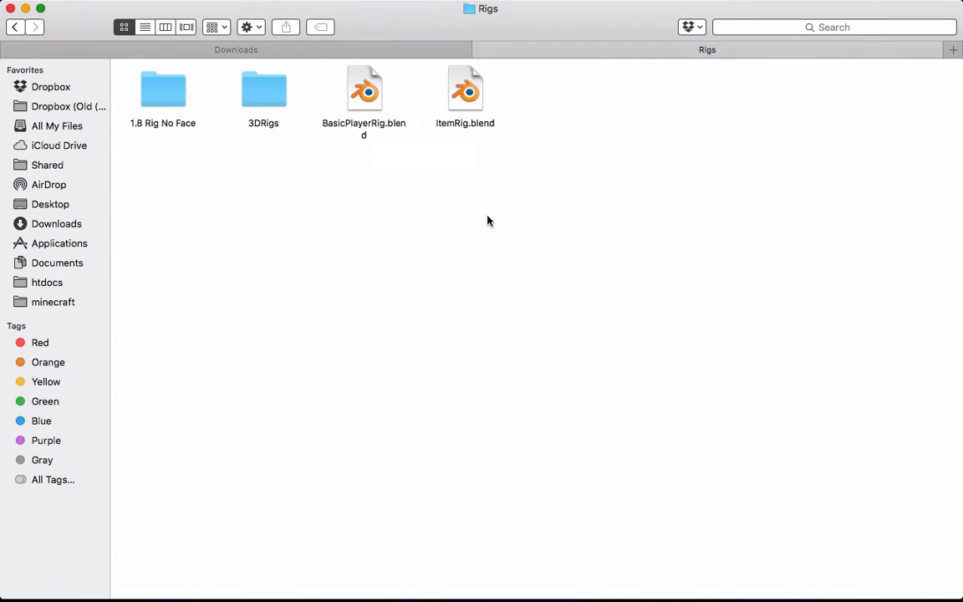
# Step: Go back to the Comissions folder and look over its Outcomes, Projects, Rigs and Skins subfolders
pyautogui.click(15, 30)
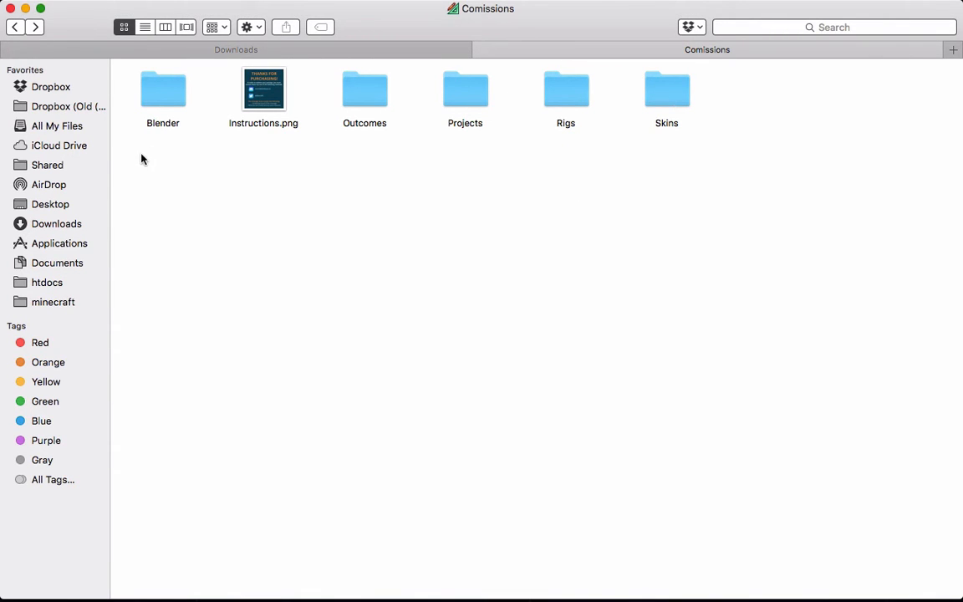
pyautogui.moveTo(142, 156); pyautogui.dragTo(528, 181)
pyautogui.click(475, 97)
pyautogui.click(357, 97)
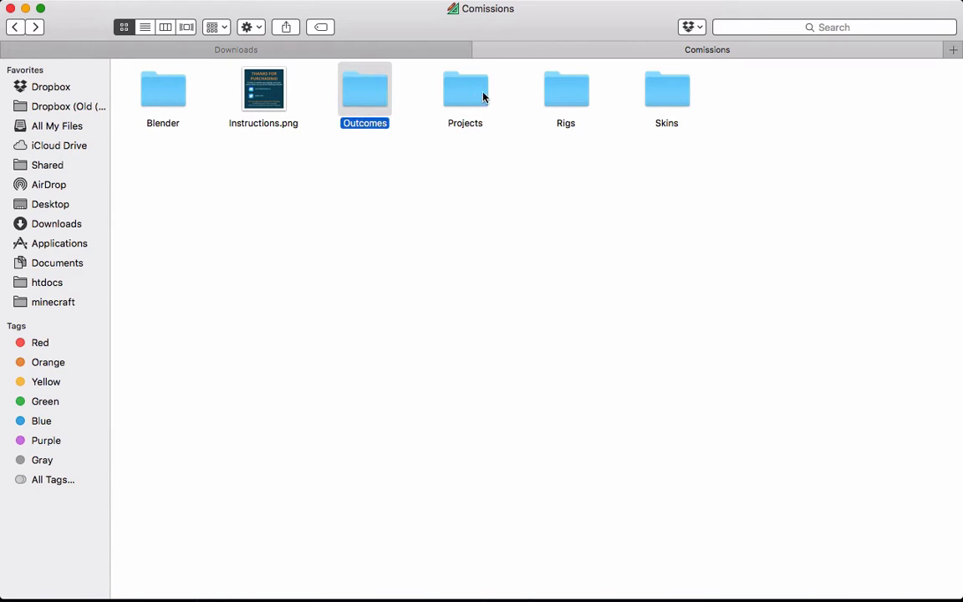
pyautogui.click(580, 100)
pyautogui.click(678, 101)
pyautogui.click(576, 183)
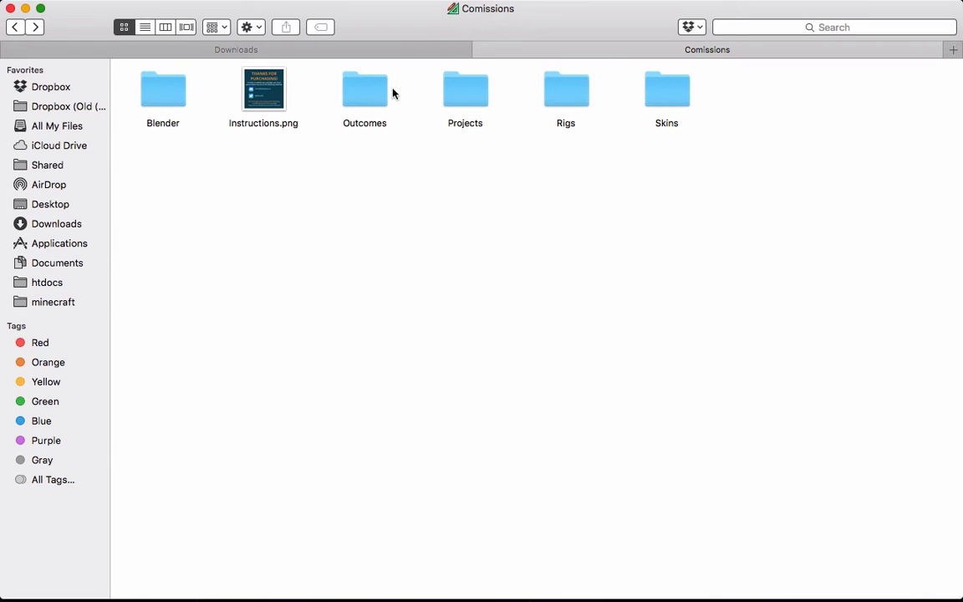
# Step: Copy BasicPlayerRig.blend from the Rigs folder
pyautogui.doubleClick(566, 93)
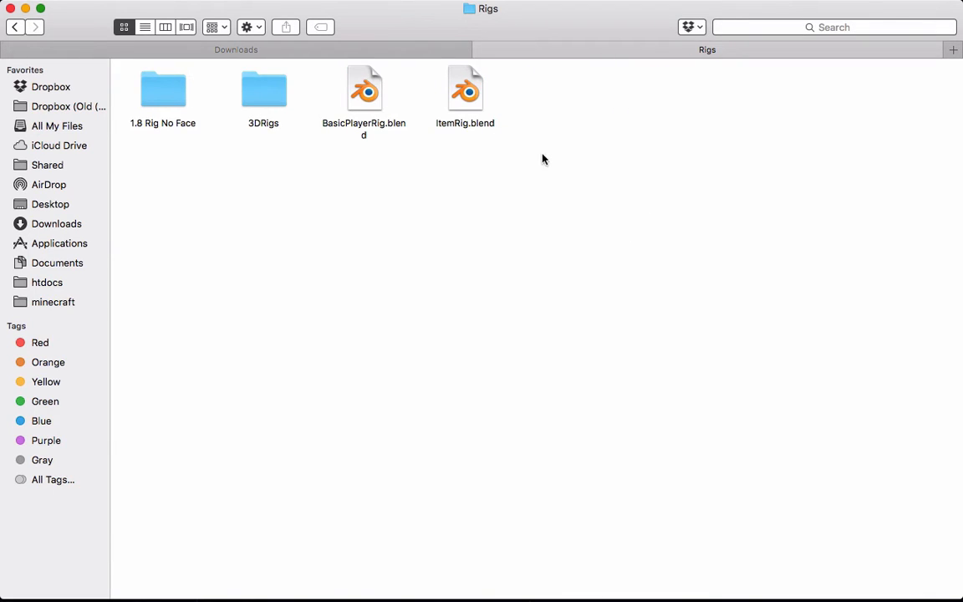
pyautogui.click(366, 92)
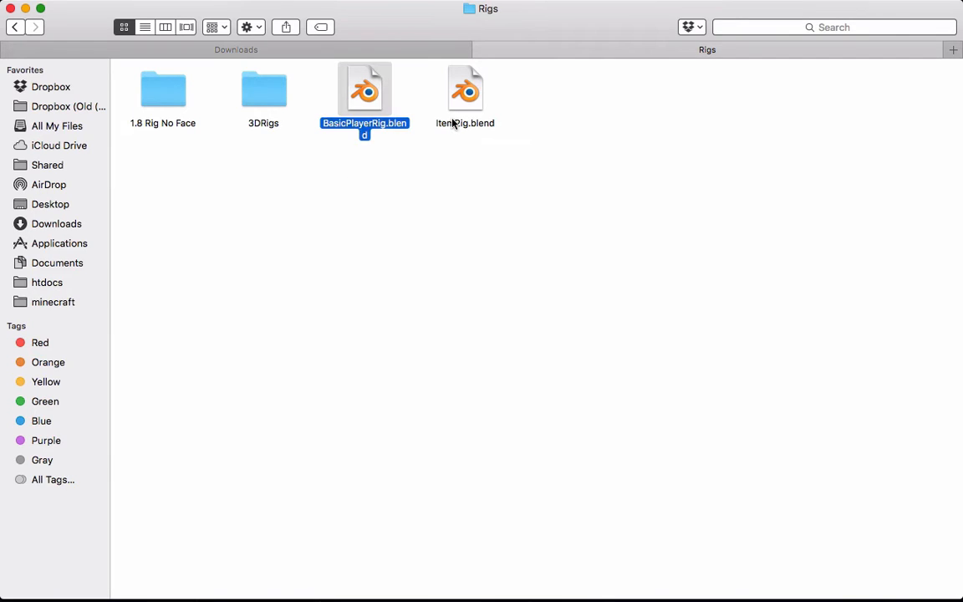
pyautogui.click(444, 197)
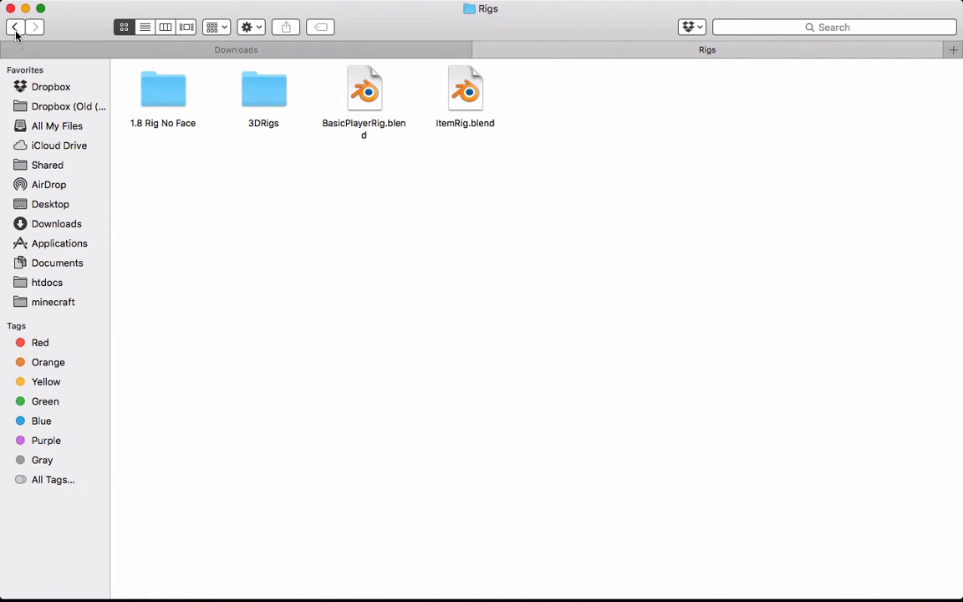
# Step: Create a new folder named WobbleWalrus inside the Comissions Projects folder
pyautogui.click(15, 27)
pyautogui.doubleClick(455, 79)
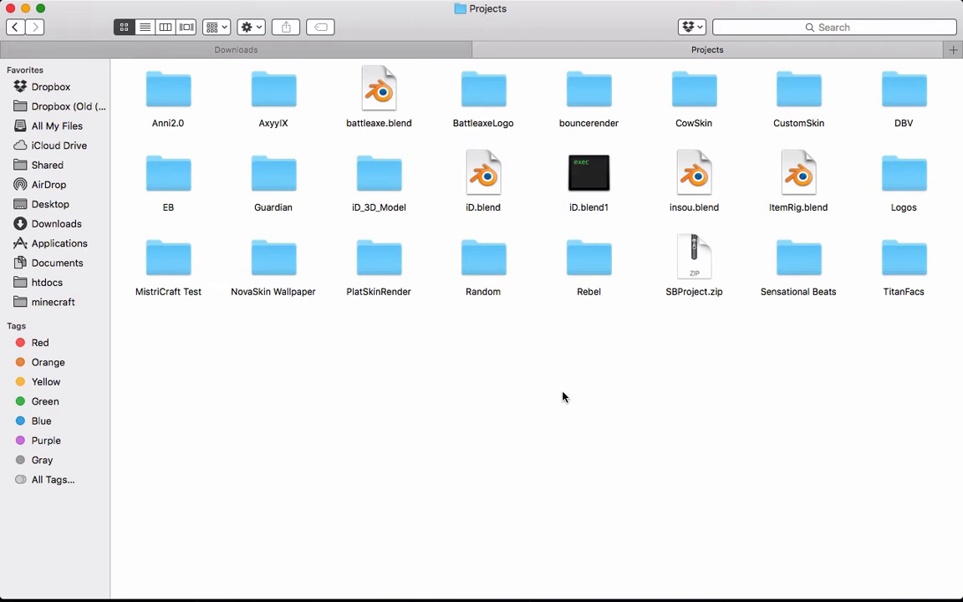
pyautogui.rightClick(299, 439)
pyautogui.click(314, 448)
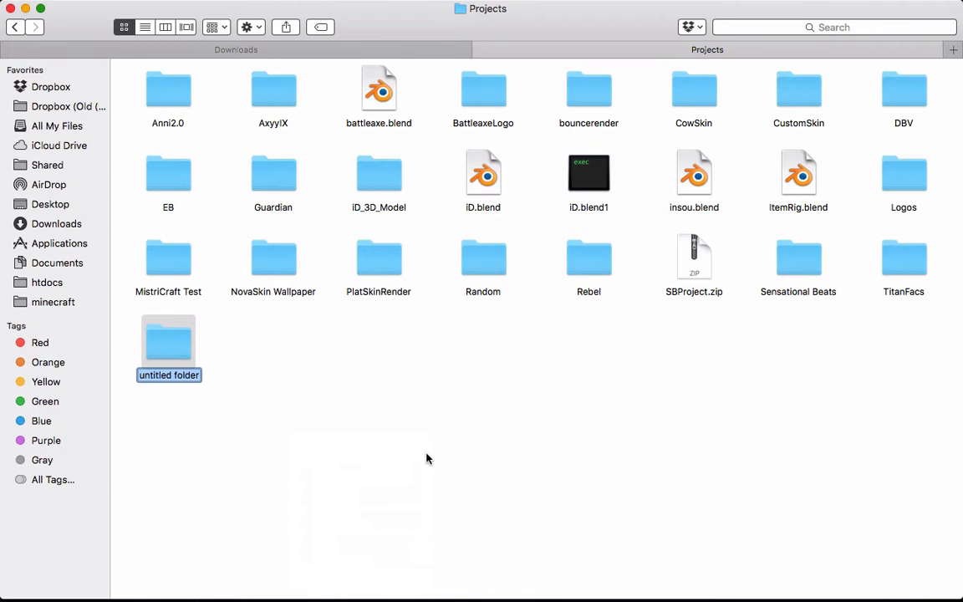
pyautogui.write('WobbleWalrus')
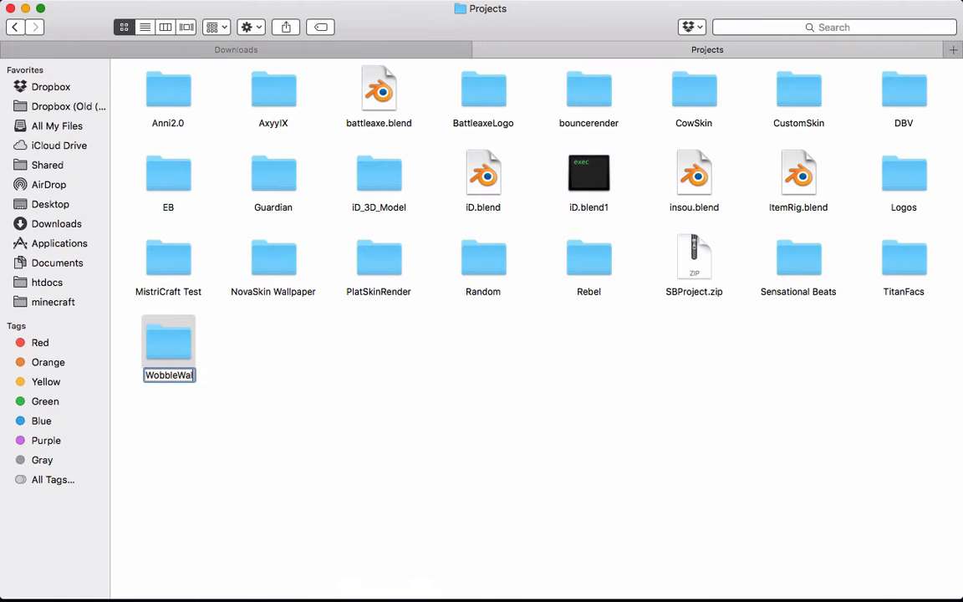
pyautogui.press('BackSpace')
pyautogui.press('BackSpace')
pyautogui.write('us')
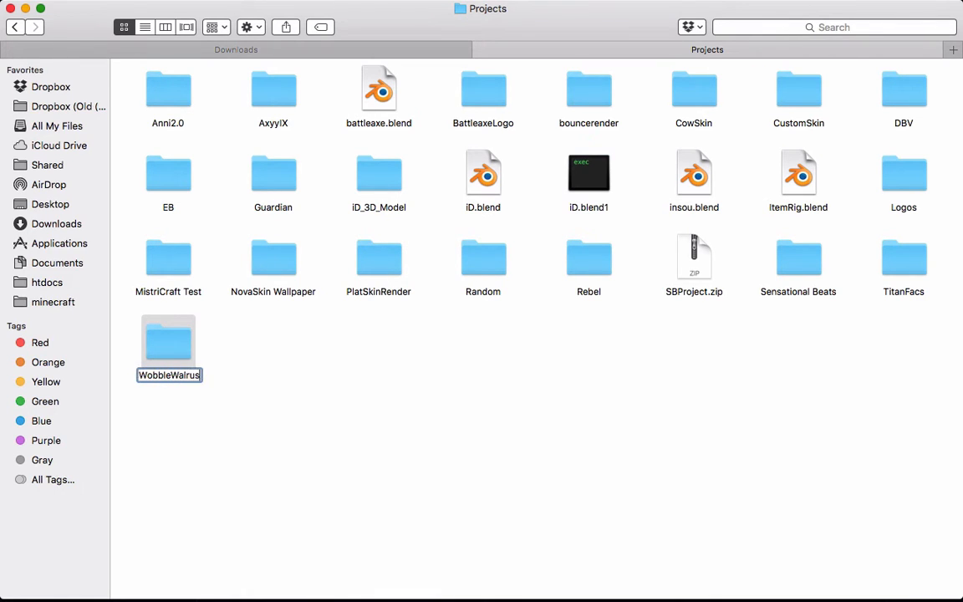
pyautogui.press('Return')
# Step: Paste the copied rig file into the WobbleWalrus folder and rename it WobbleWalrus.blend
pyautogui.doubleClick(154, 347)
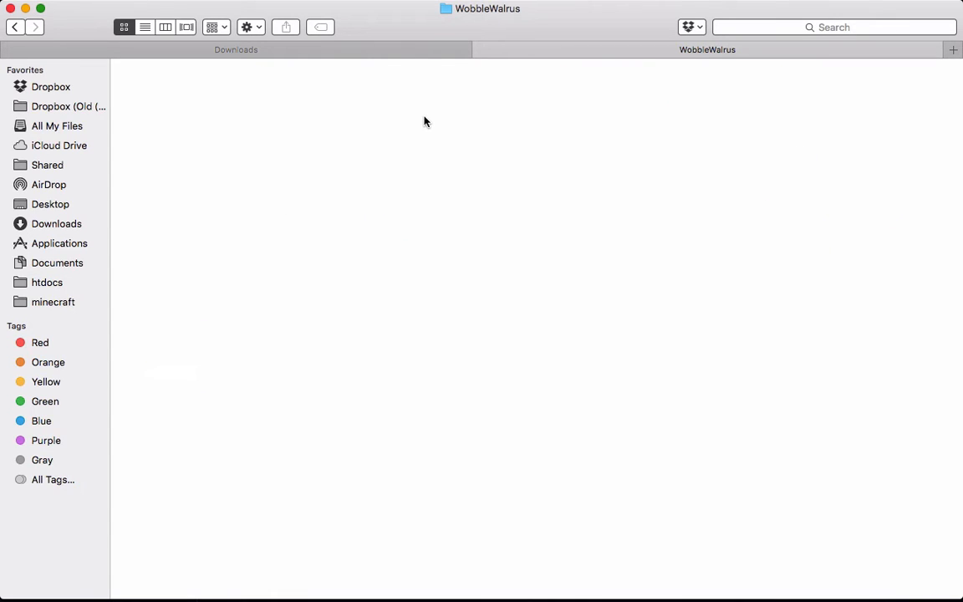
pyautogui.press('super+v')
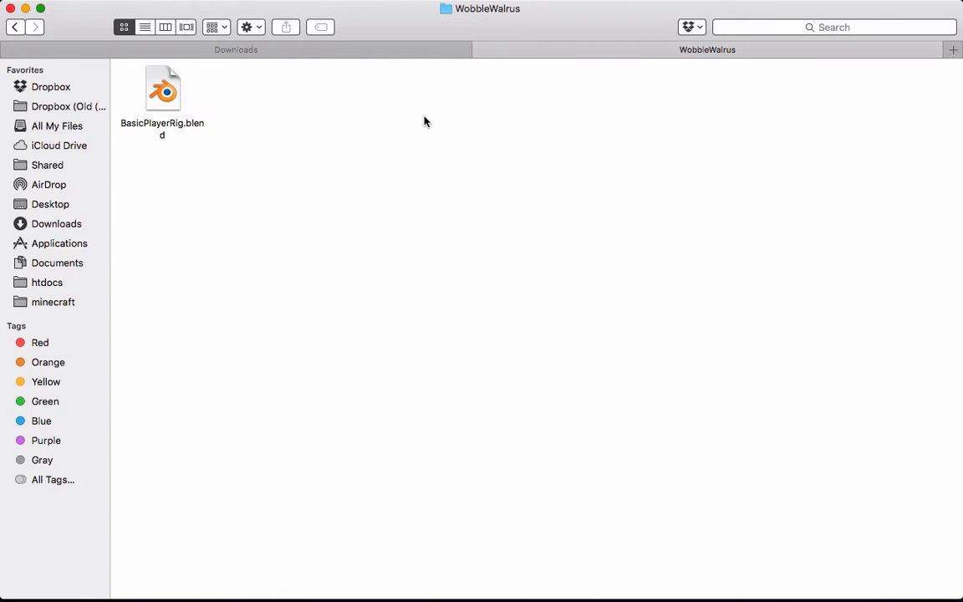
pyautogui.click(163, 91)
pyautogui.press('Return')
pyautogui.write('WobbleWalrus')
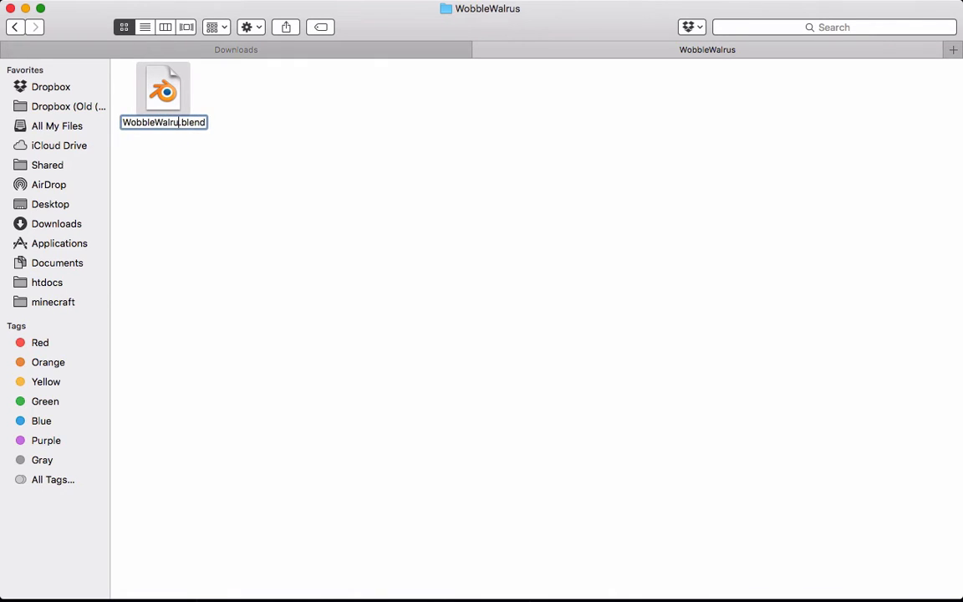
pyautogui.press('Return')
pyautogui.click(277, 192)
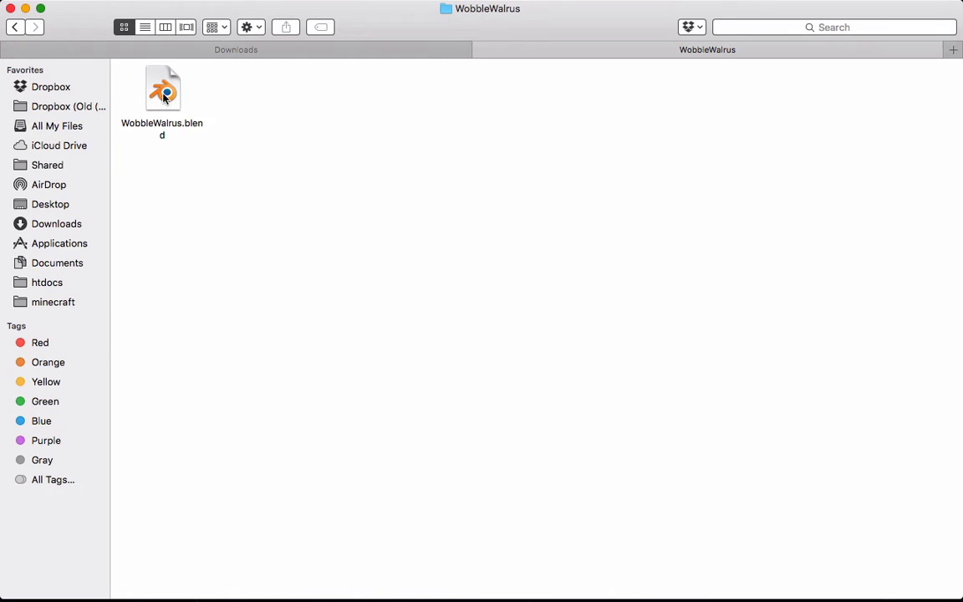
# Step: Open WobbleWalrus.blend in Blender
pyautogui.doubleClick(165, 93)
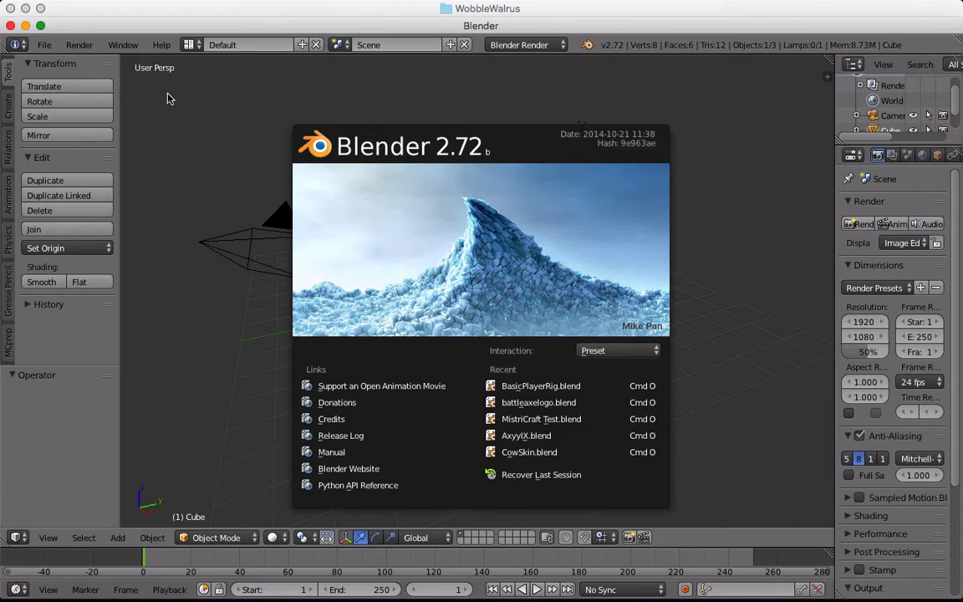
pyautogui.press('super+Tab')
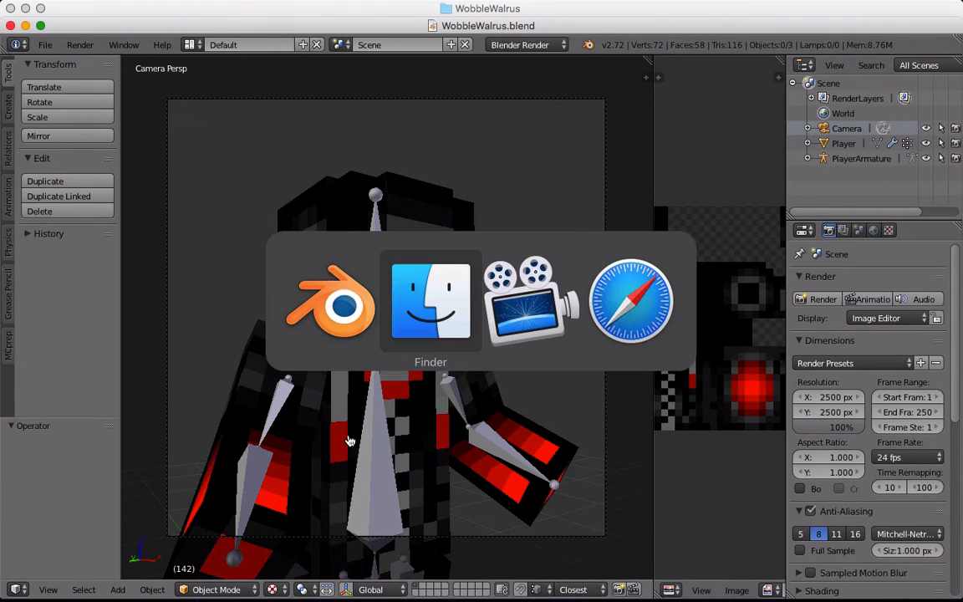
pyautogui.press('Escape')
# Step: Switch to Safari and view the skin of WobbleWalrus on the Minecraft Skin Viewer site
pyautogui.press('super+Tab')
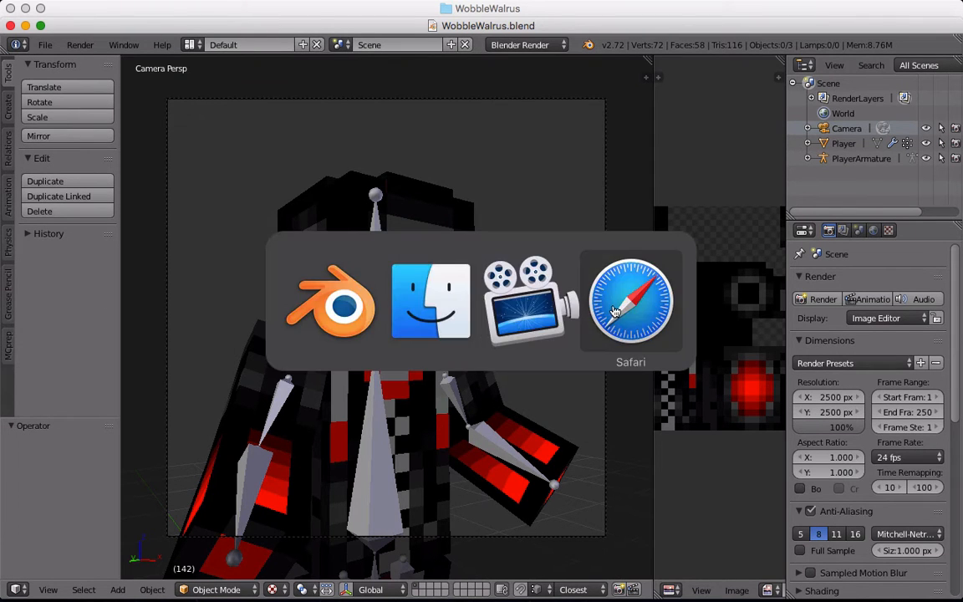
pyautogui.click(615, 311)
pyautogui.scroll(-1, 699, 389)
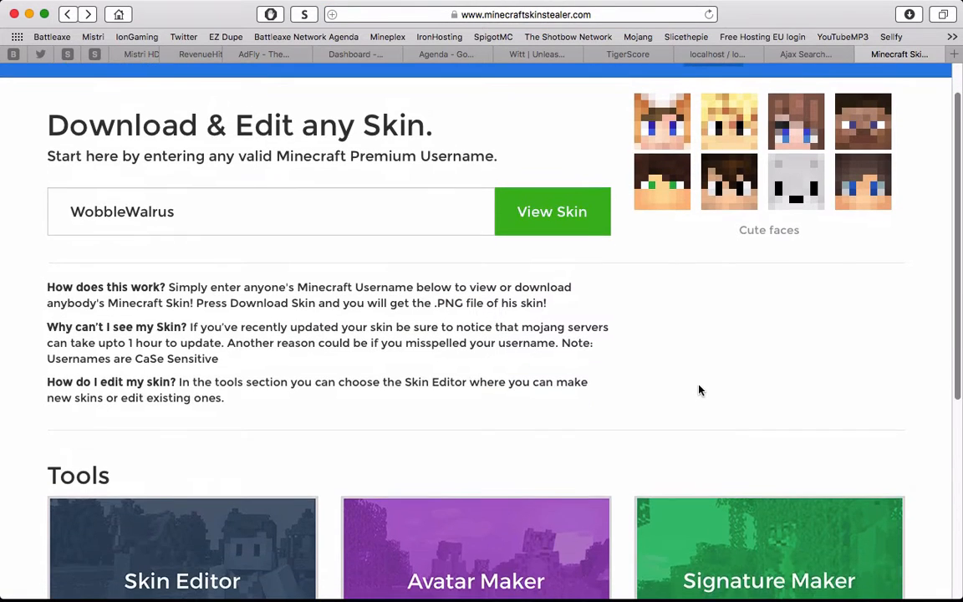
pyautogui.scroll(1, 443, 299)
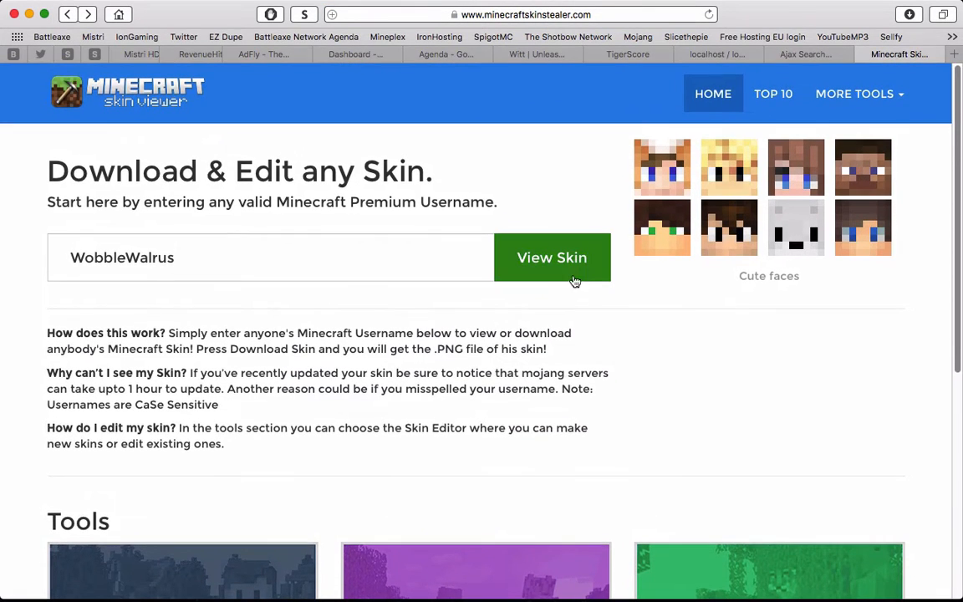
pyautogui.click(577, 271)
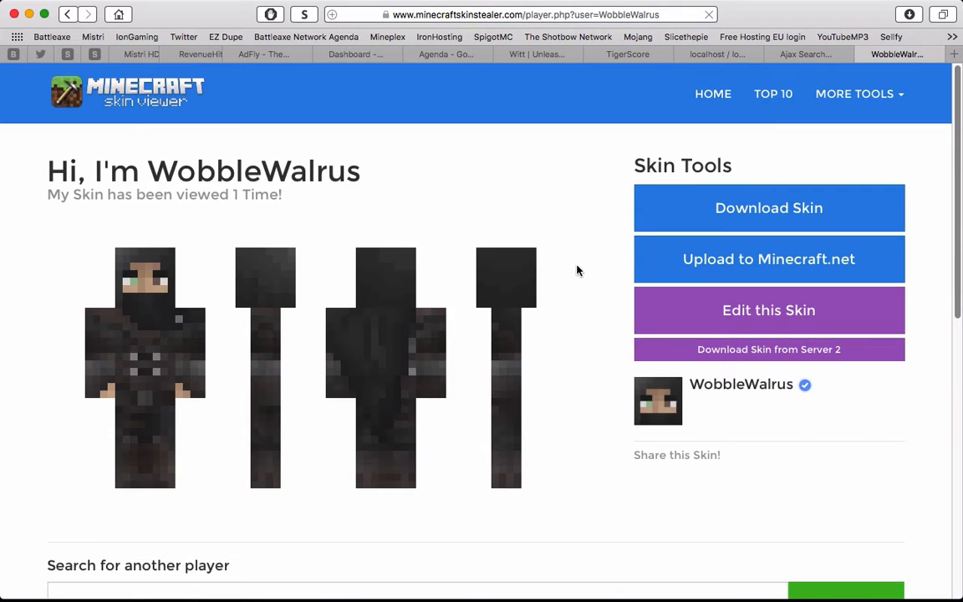
pyautogui.scroll(-2, 515, 395)
pyautogui.scroll(2, 515, 395)
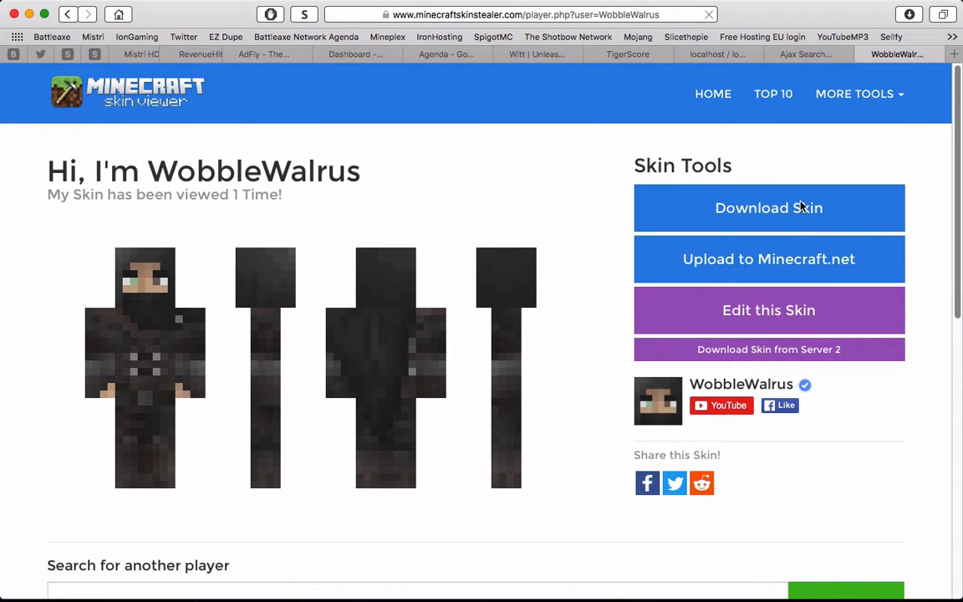
# Step: Open the downloadable WobbleWalrus skin image and save it to the Downloads folder
pyautogui.click(724, 223)
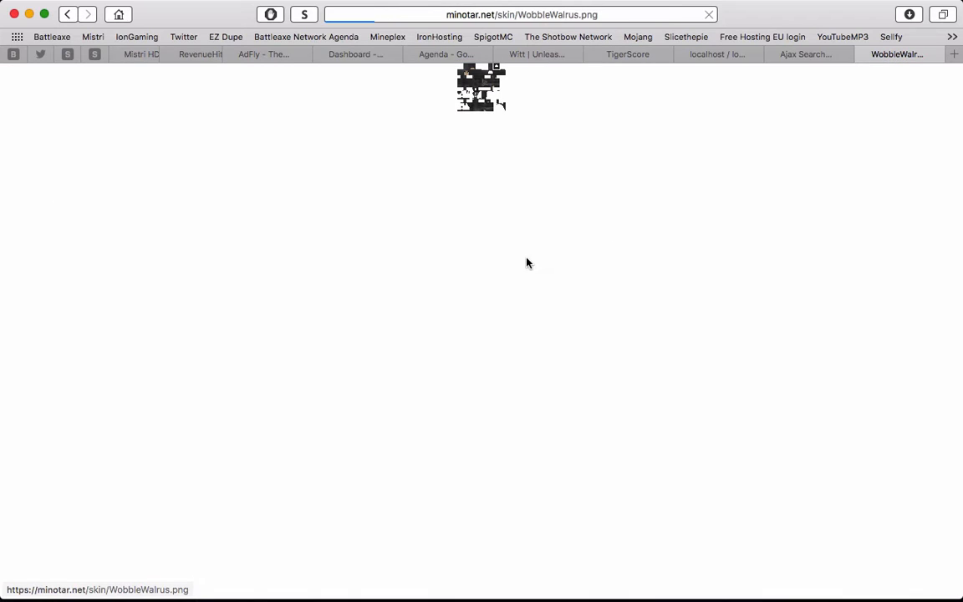
pyautogui.rightClick(473, 81)
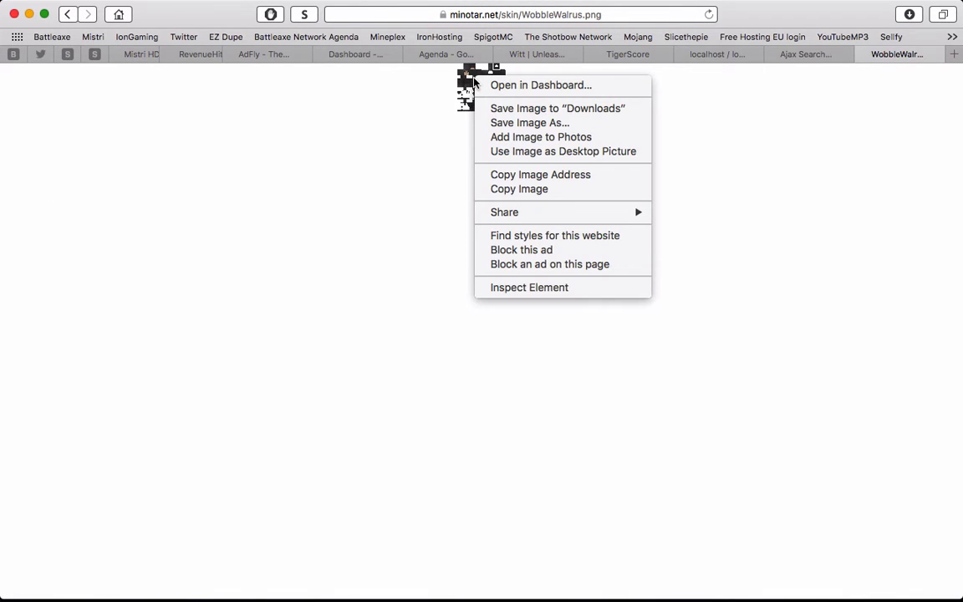
pyautogui.press('Down')
pyautogui.press('Down')
pyautogui.press('Down')
pyautogui.press('Down')
pyautogui.press('Up')
pyautogui.press('Up')
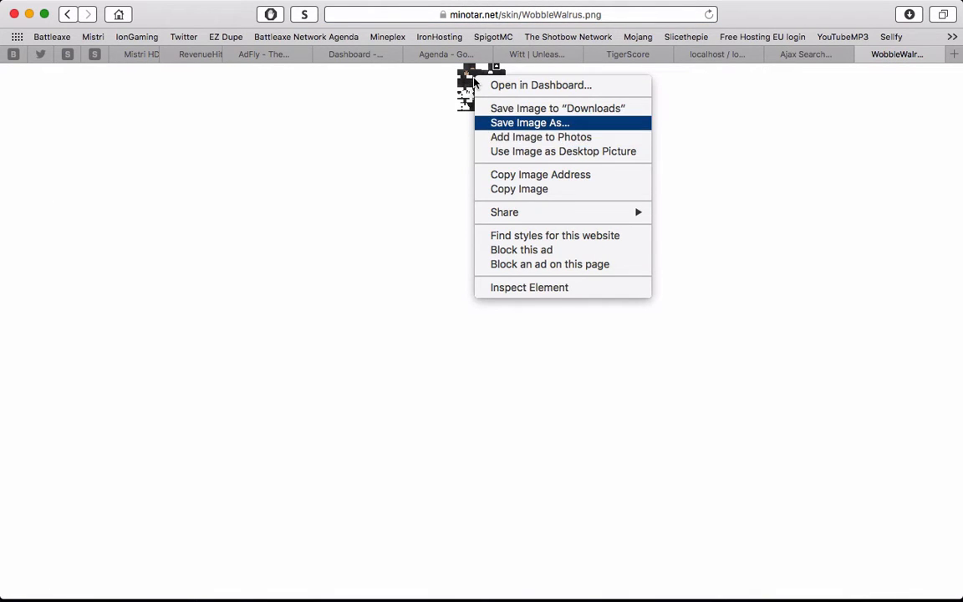
pyautogui.press('Return')
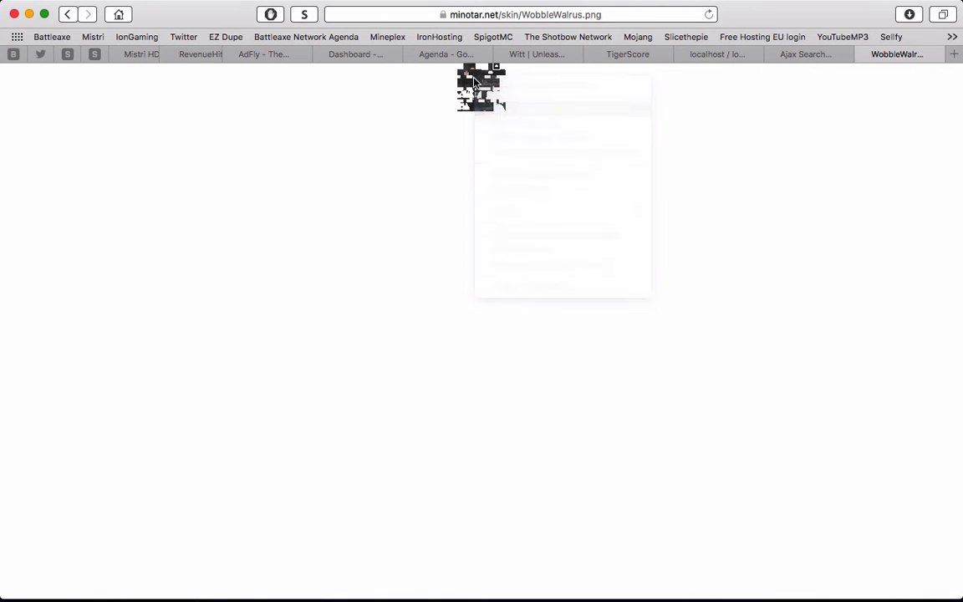
# Step: Close the skin image page and switch to Finder
pyautogui.press('super+Tab')
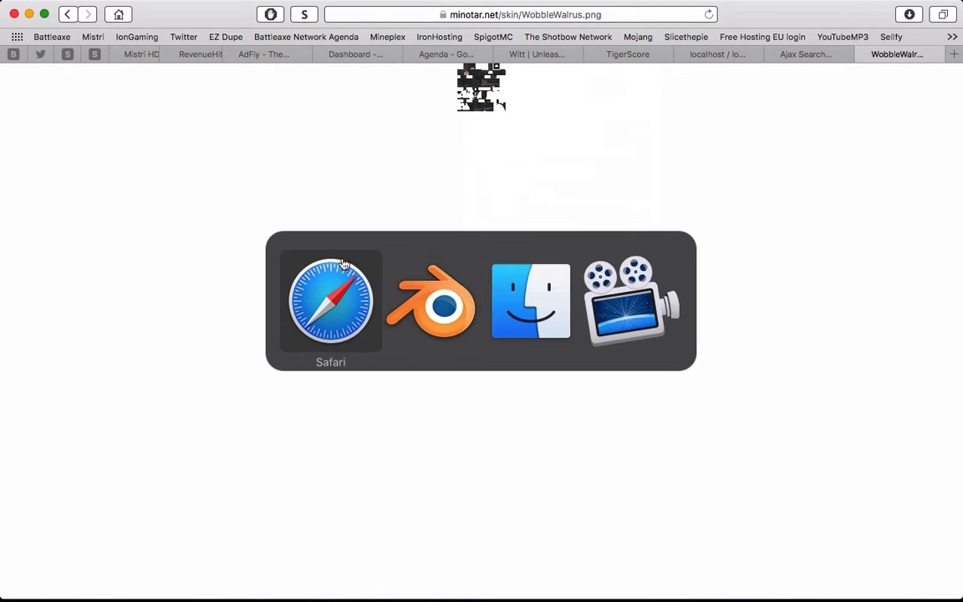
pyautogui.click(508, 285)
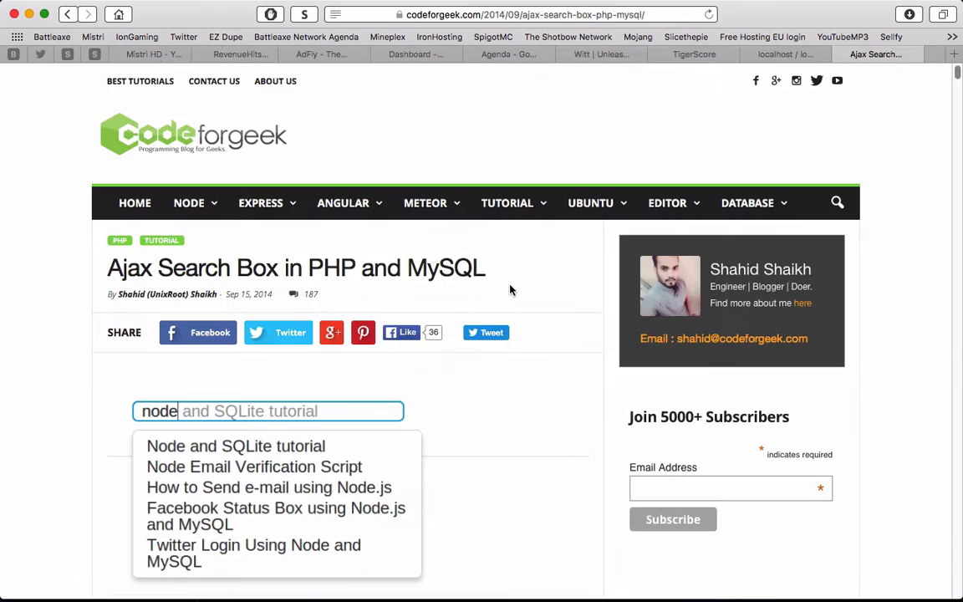
pyautogui.press('super+Tab')
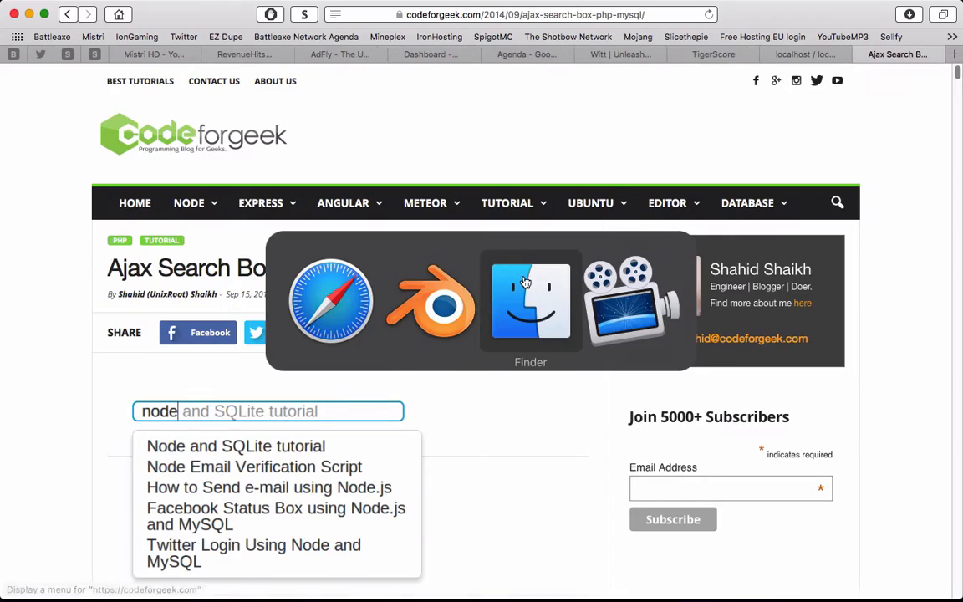
pyautogui.click(191, 234)
pyautogui.click(76, 223)
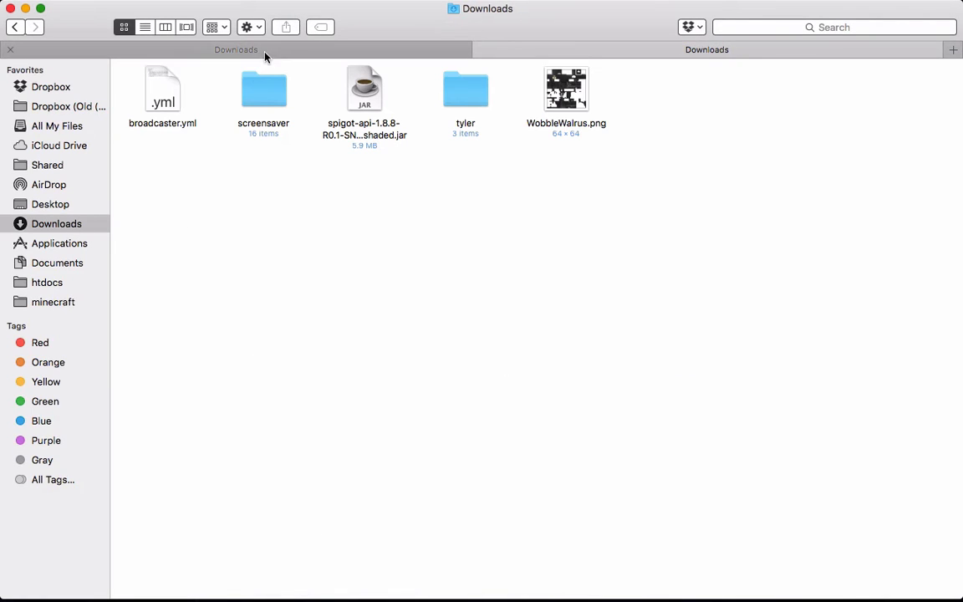
pyautogui.click(241, 48)
pyautogui.click(507, 50)
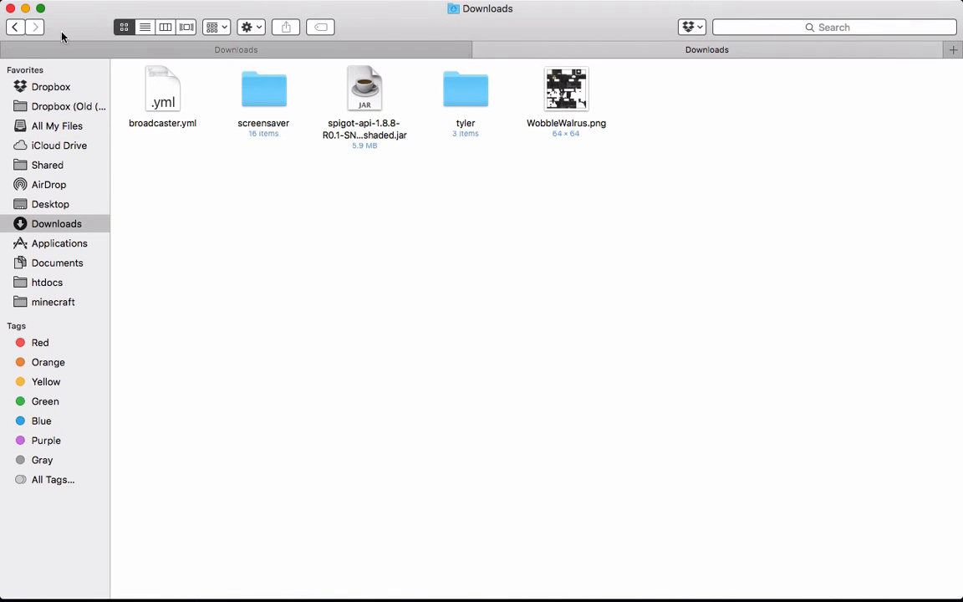
pyautogui.click(15, 27)
# Step: Copy WobbleWalrus.png from the Downloads folder into the WobbleWalrus project folder
pyautogui.click(76, 49)
pyautogui.click(293, 146)
pyautogui.click(587, 91)
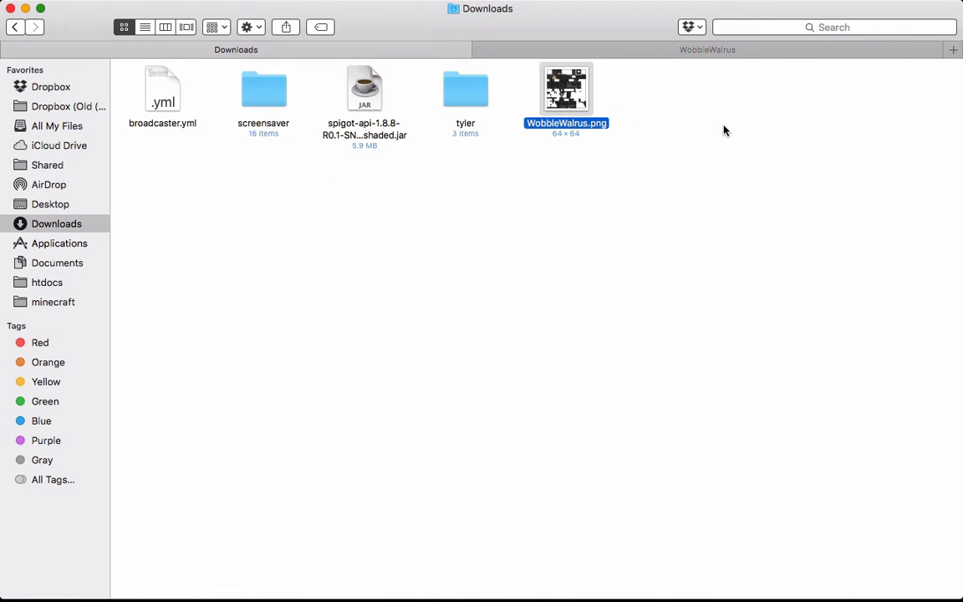
pyautogui.press('super+BackSpace')
pyautogui.click(583, 52)
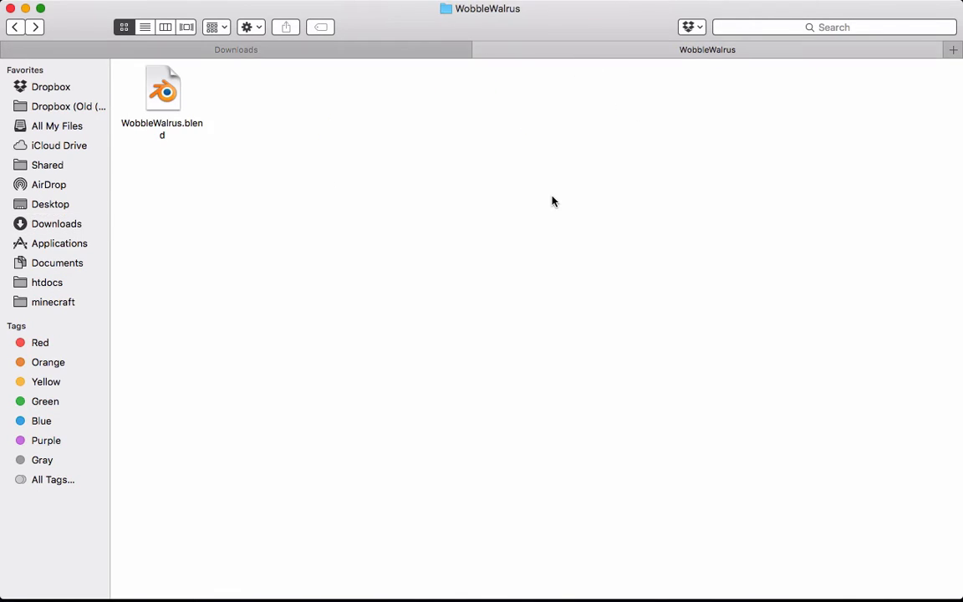
pyautogui.press('super+v')
# Step: Open WobbleWalrus.png in Preview, enlarge the window to fill the screen and fit the skin image to it
pyautogui.click(262, 99)
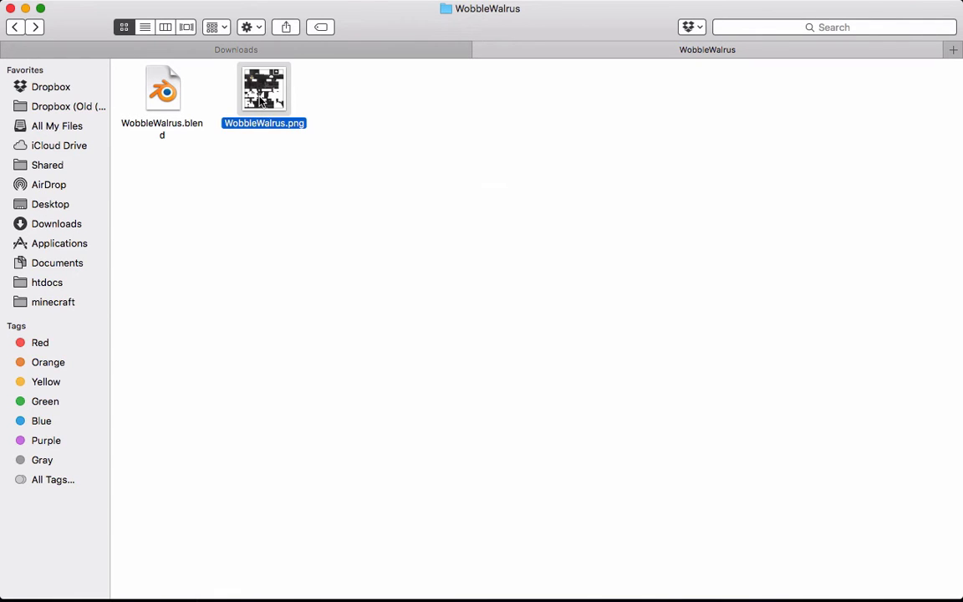
pyautogui.press('space')
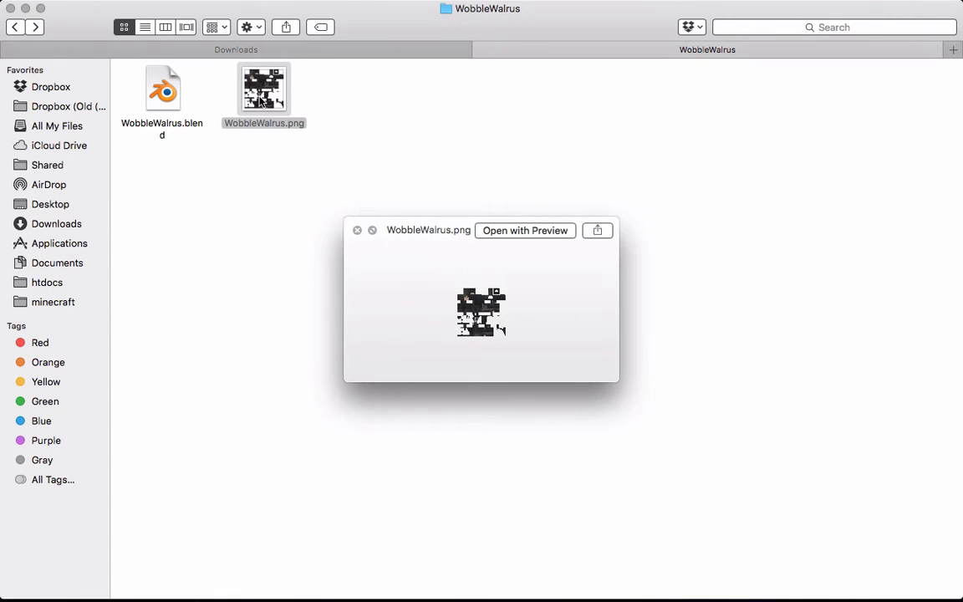
pyautogui.press('space')
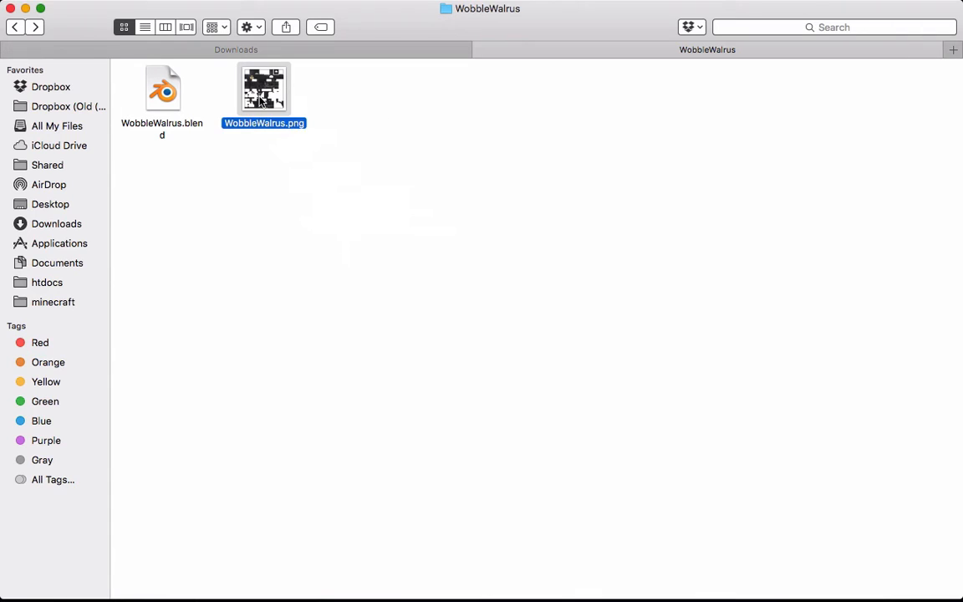
pyautogui.doubleClick(262, 98)
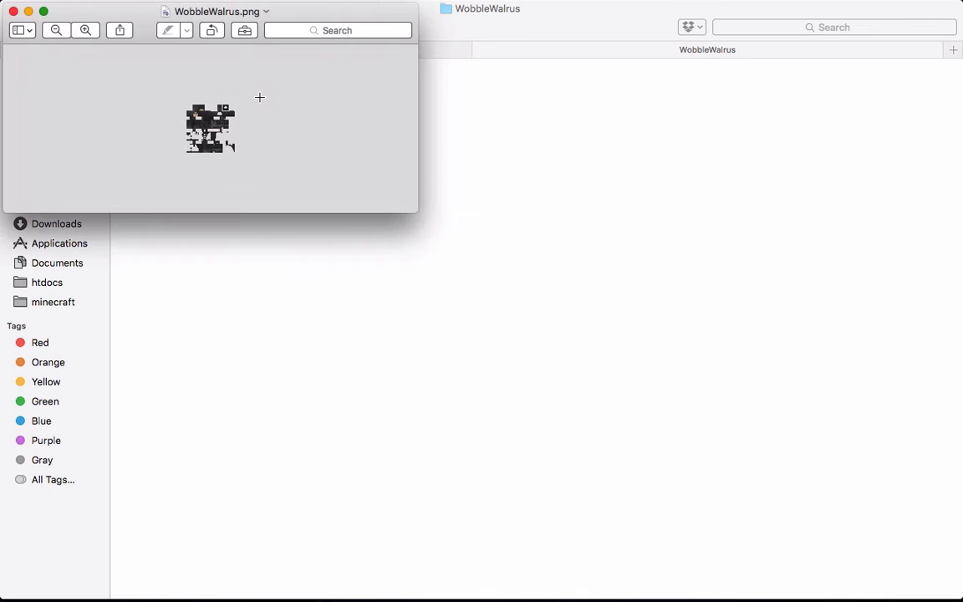
pyautogui.moveTo(413, 212); pyautogui.dragTo(961, 599)
pyautogui.press('super+9')
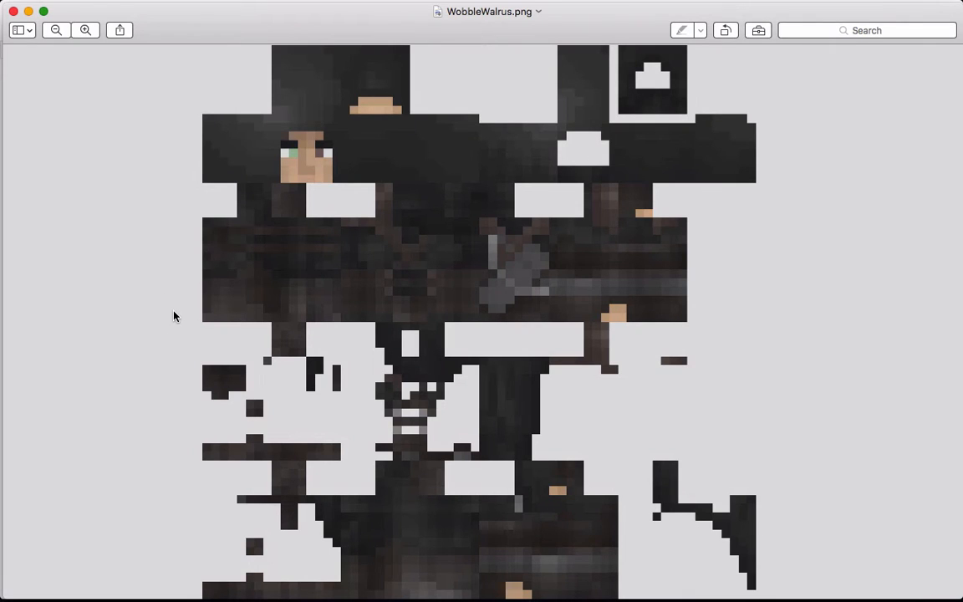
# Step: Crop the skin image to its upper half, save it, and check the cropped file in the project folder
pyautogui.moveTo(177, 322); pyautogui.dragTo(798, 46)
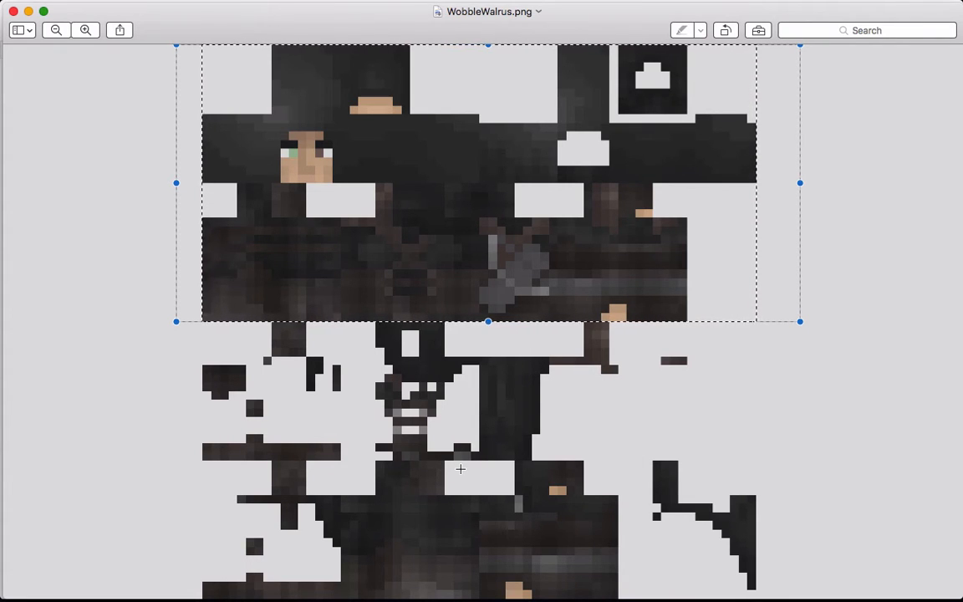
pyautogui.press('super+k')
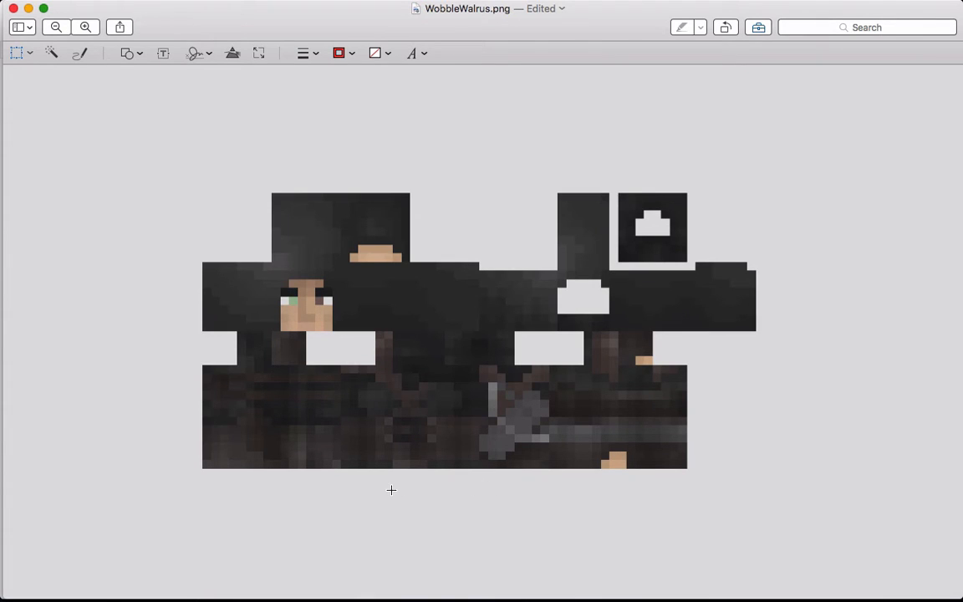
pyautogui.press('super+s')
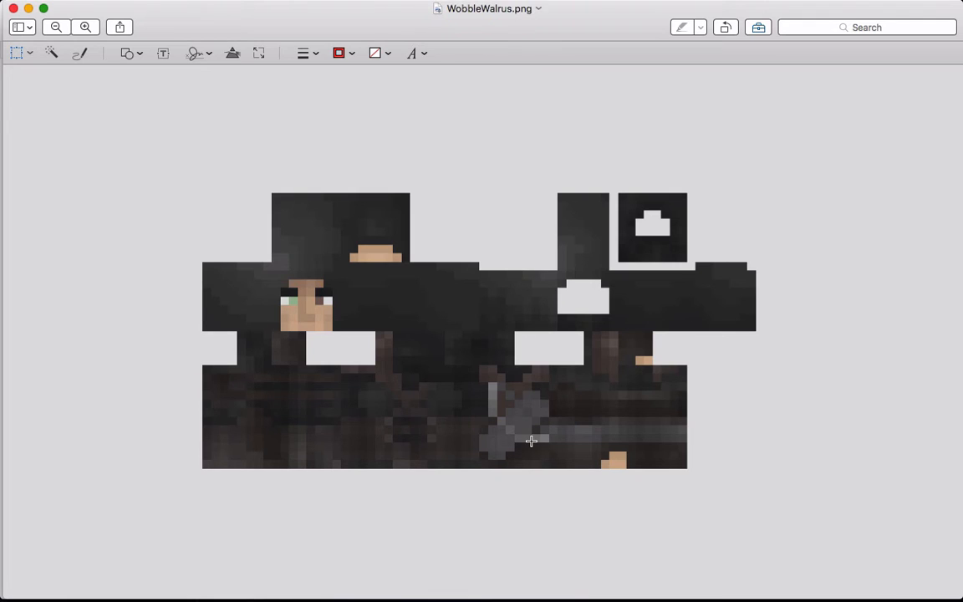
pyautogui.press('super+q')
pyautogui.press('space')
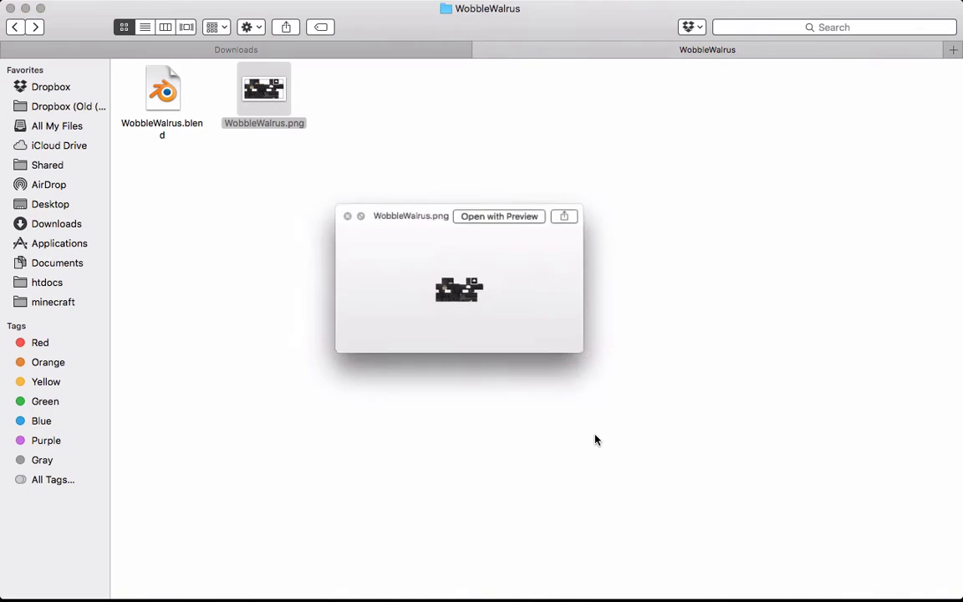
pyautogui.press('space')
pyautogui.click(394, 282)
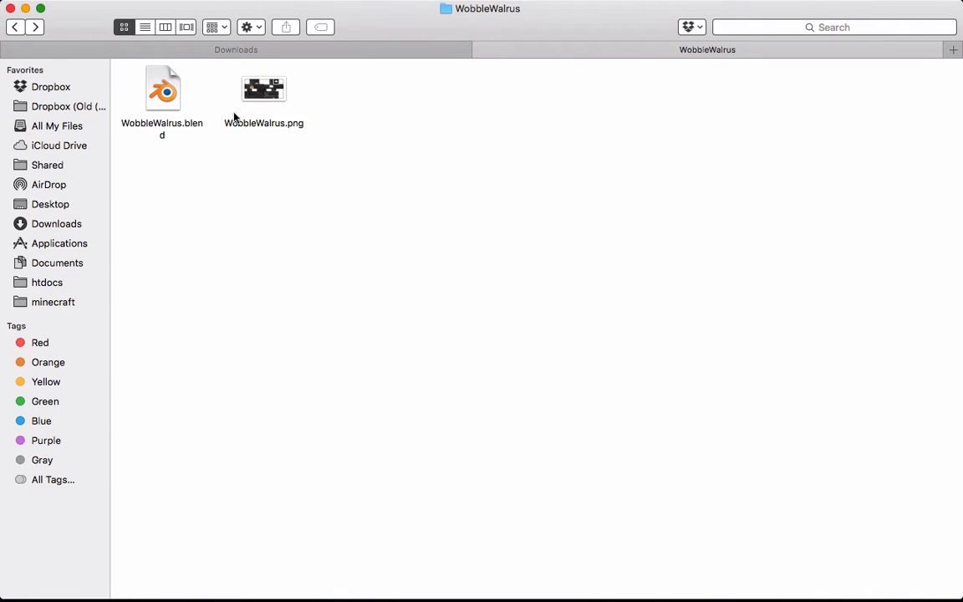
# Step: Switch to Blender and widen the image editor area that shows the current char.png skin
pyautogui.press('super+Tab')
pyautogui.press('super+Tab')
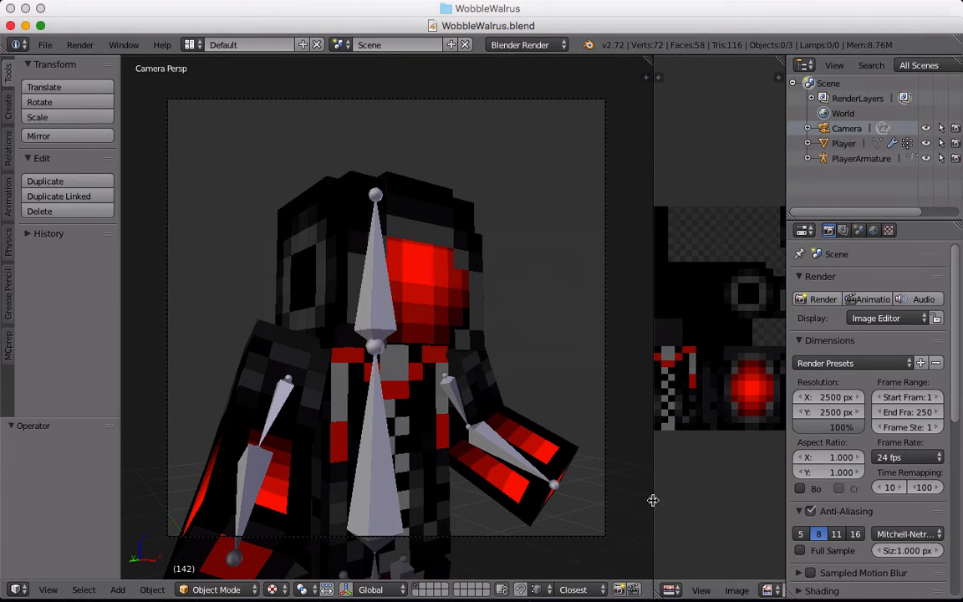
pyautogui.moveTo(654, 501); pyautogui.dragTo(320, 501)
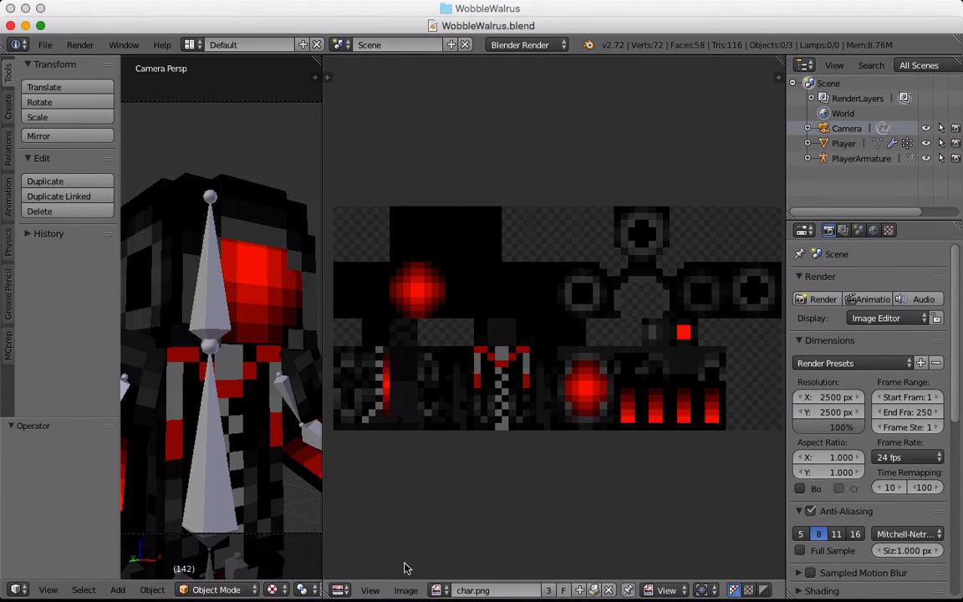
# Step: Replace the char.png skin image with WobbleWalrus.png from Desktop/Comissions/Projects/WobbleWalrus
pyautogui.click(405, 592)
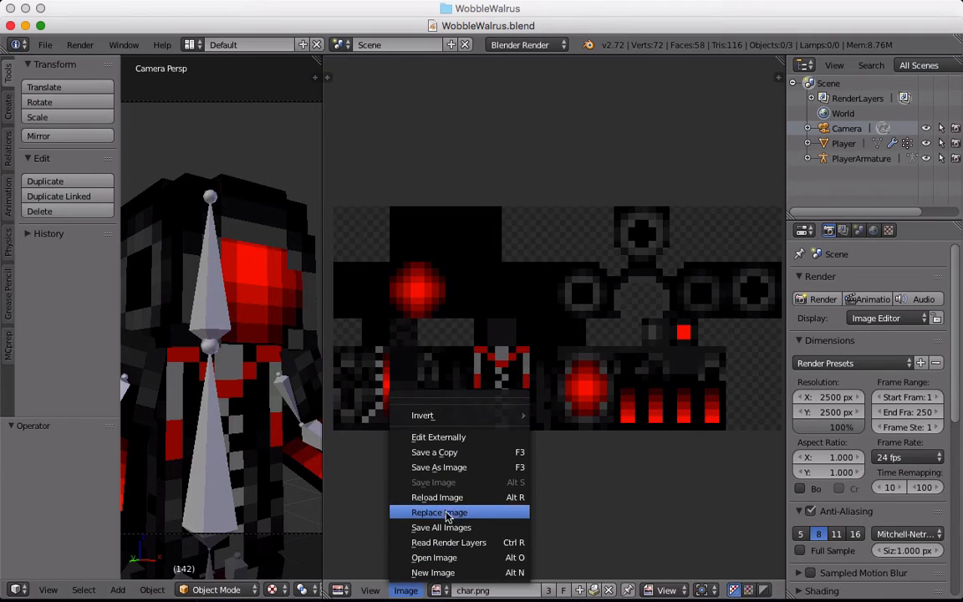
pyautogui.click(412, 462)
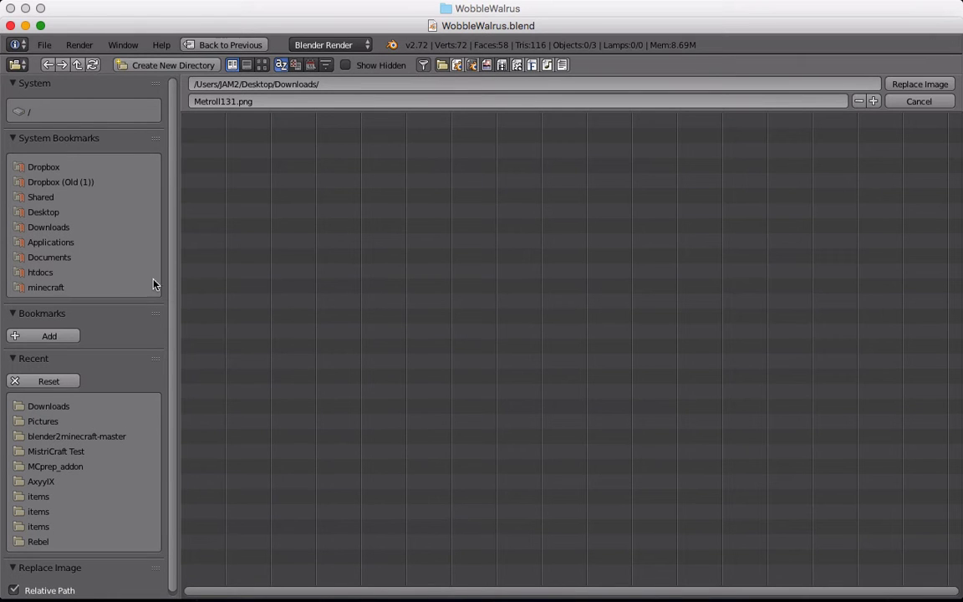
pyautogui.click(48, 228)
pyautogui.click(49, 214)
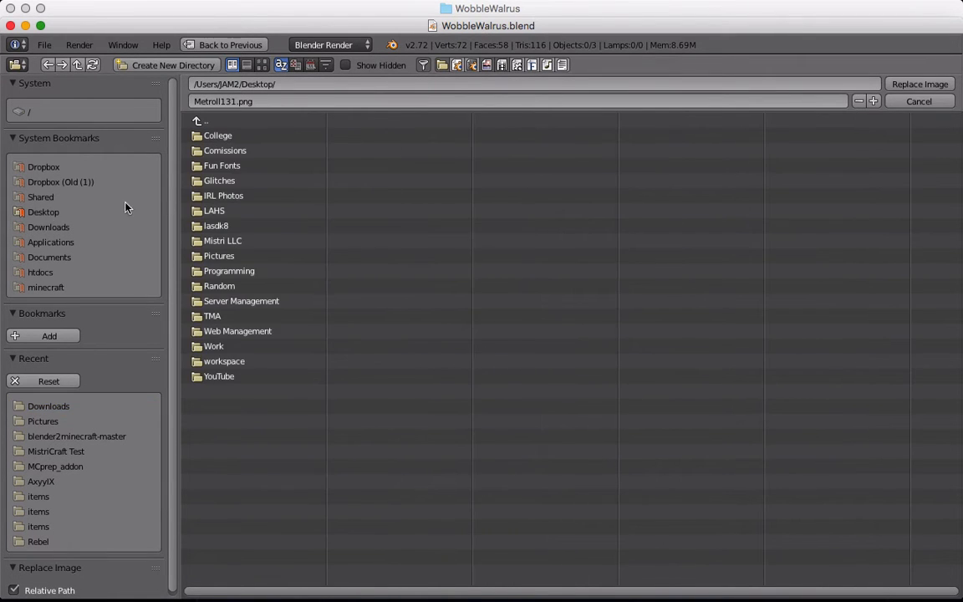
pyautogui.click(241, 150)
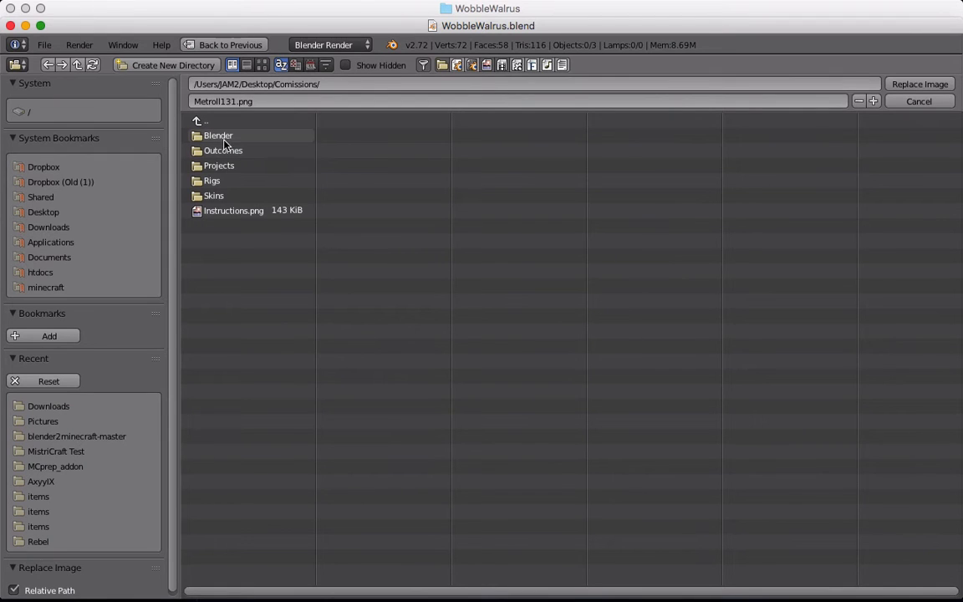
pyautogui.click(230, 168)
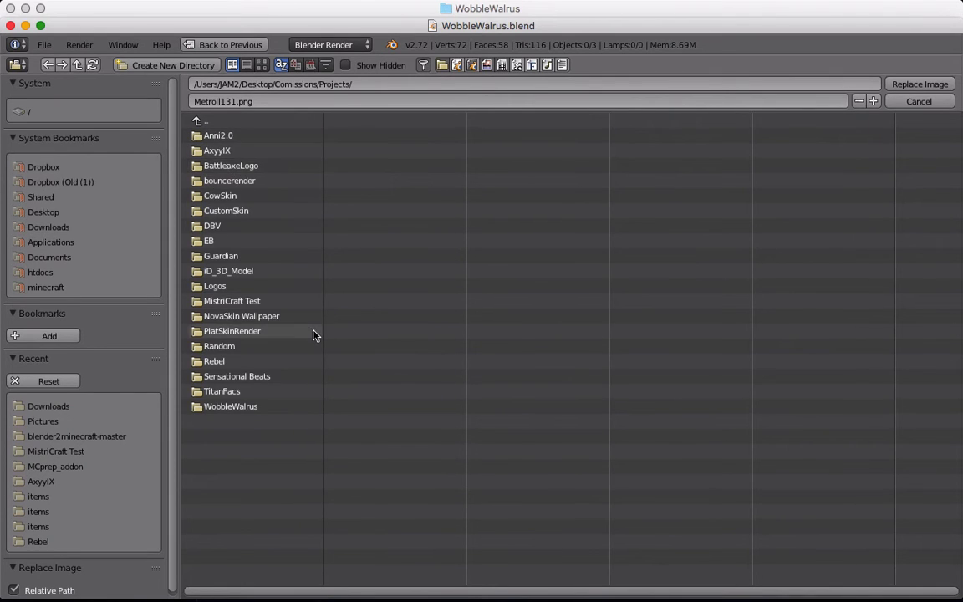
pyautogui.click(272, 406)
pyautogui.doubleClick(269, 134)
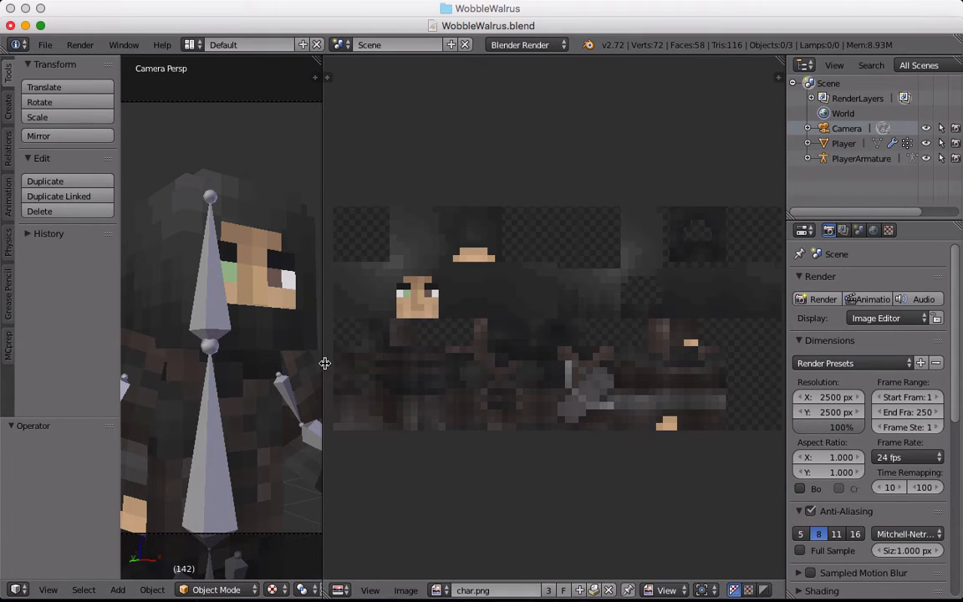
# Step: Widen the 3D viewport and merge the adjacent image editor area into it
pyautogui.moveTo(325, 362); pyautogui.dragTo(702, 391)
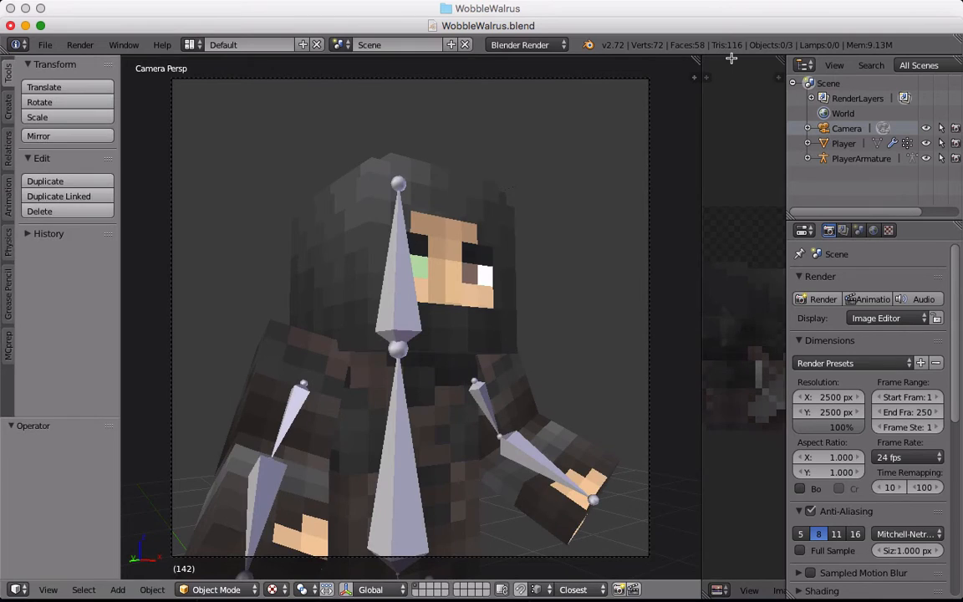
pyautogui.moveTo(732, 57); pyautogui.dragTo(701, 53)
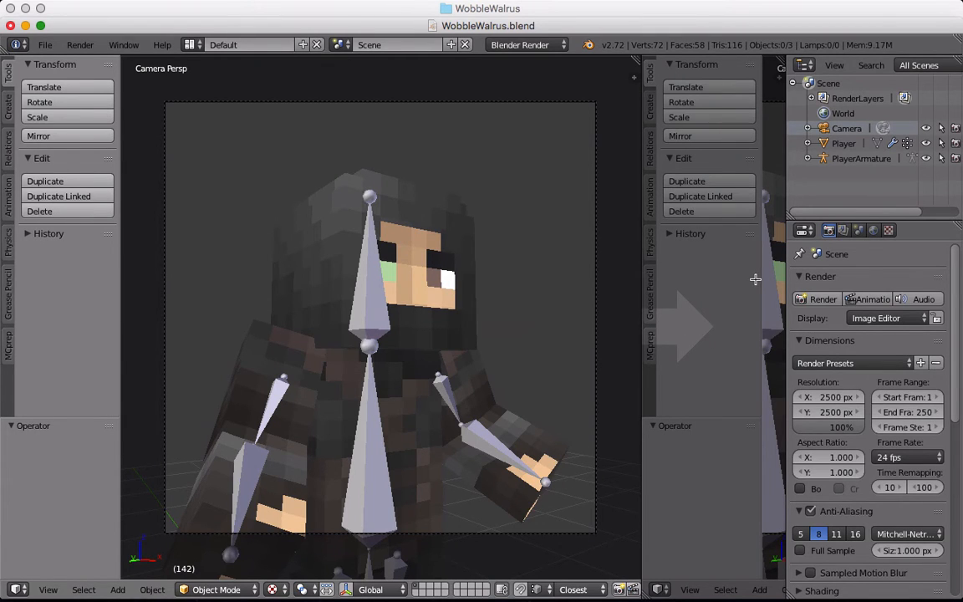
pyautogui.moveTo(755, 279); pyautogui.dragTo(757, 277)
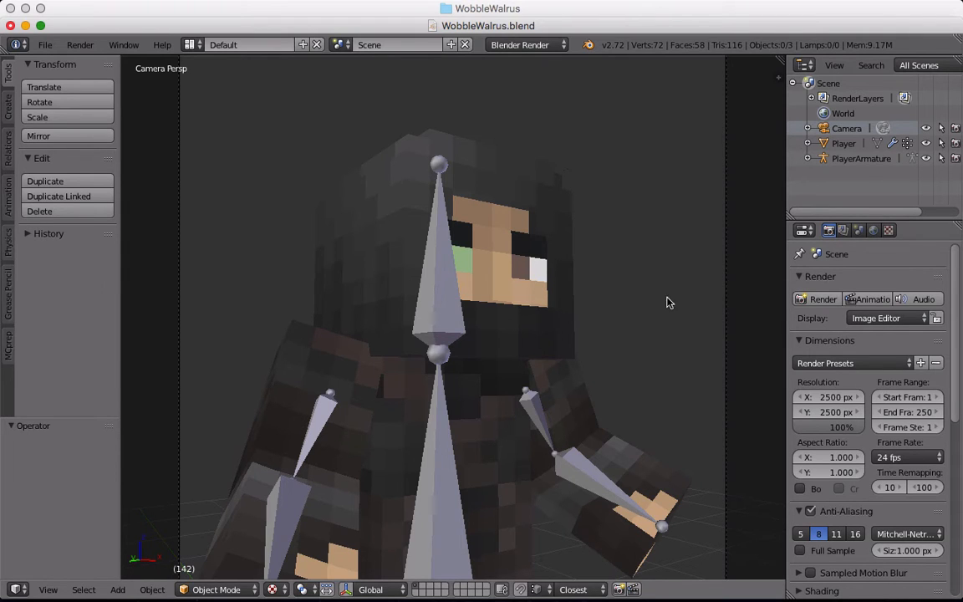
# Step: Preview the reskinned player from the camera with Rendered viewport shading, and return to Texture shading
pyautogui.scroll(-1, 657, 310)
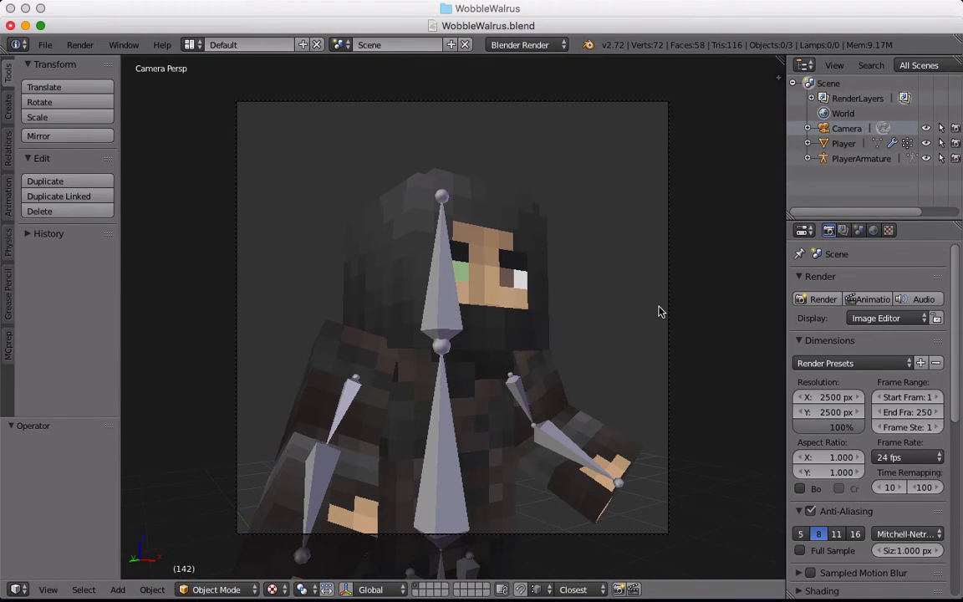
pyautogui.scroll(-1, 656, 308)
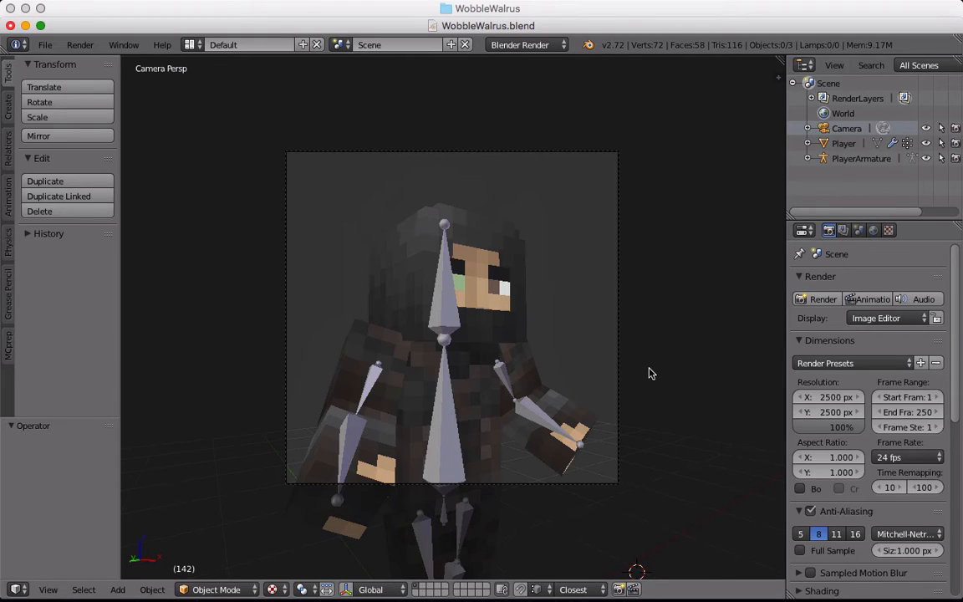
pyautogui.moveTo(652, 374); pyautogui.dragTo(563, 416, button='middle')
pyautogui.scroll(3, 536, 434)
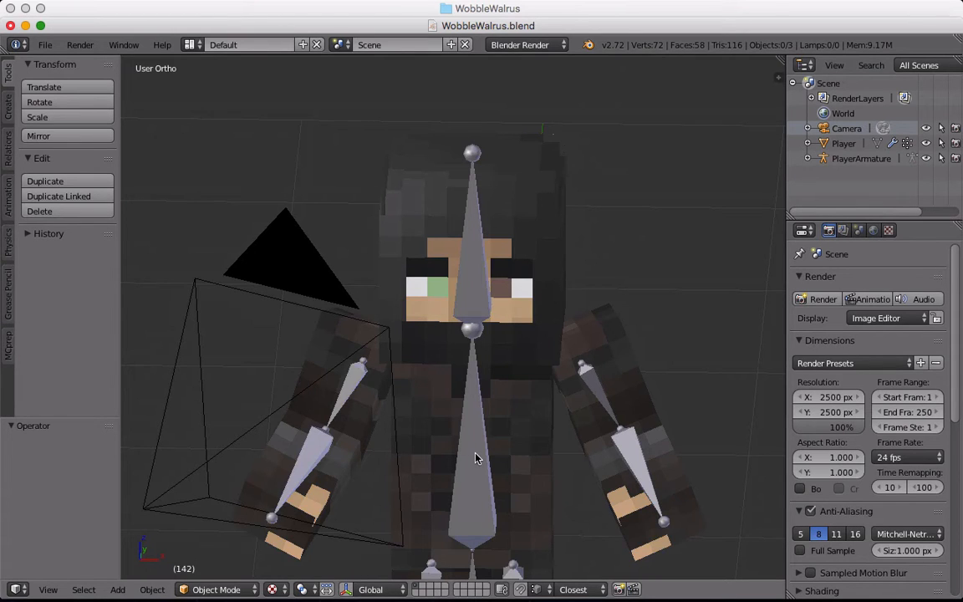
pyautogui.press('KP_0')
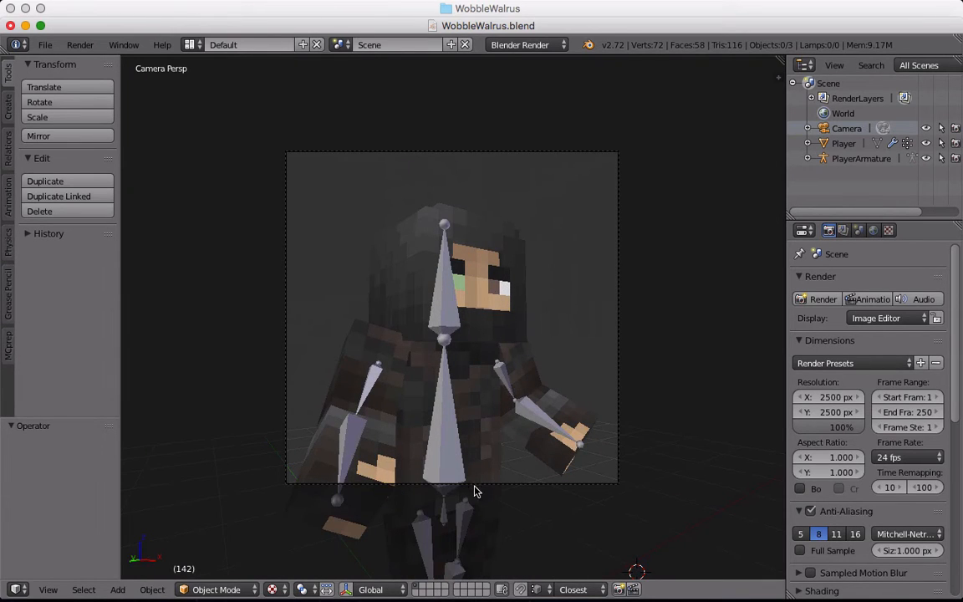
pyautogui.click(283, 590)
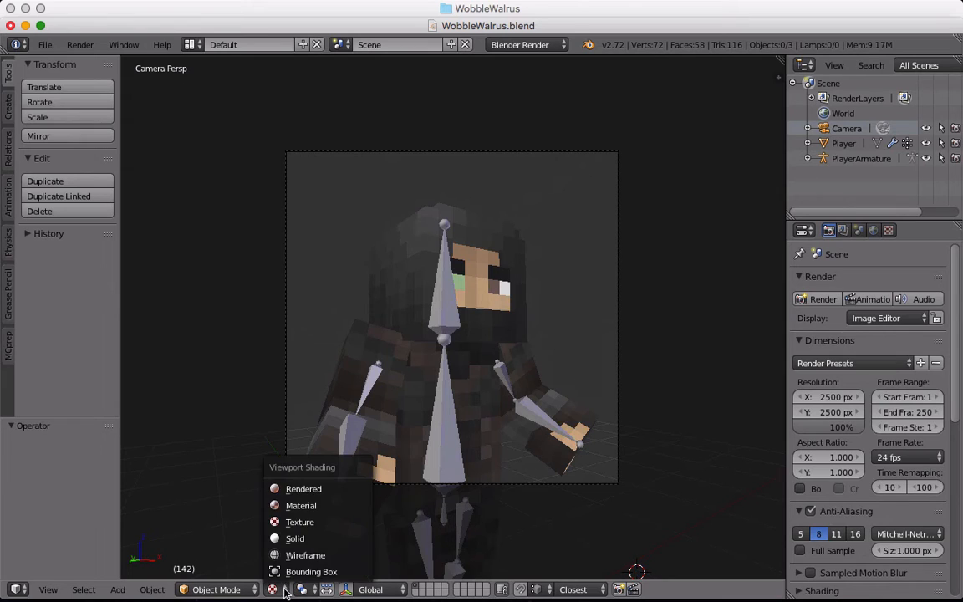
pyautogui.click(330, 490)
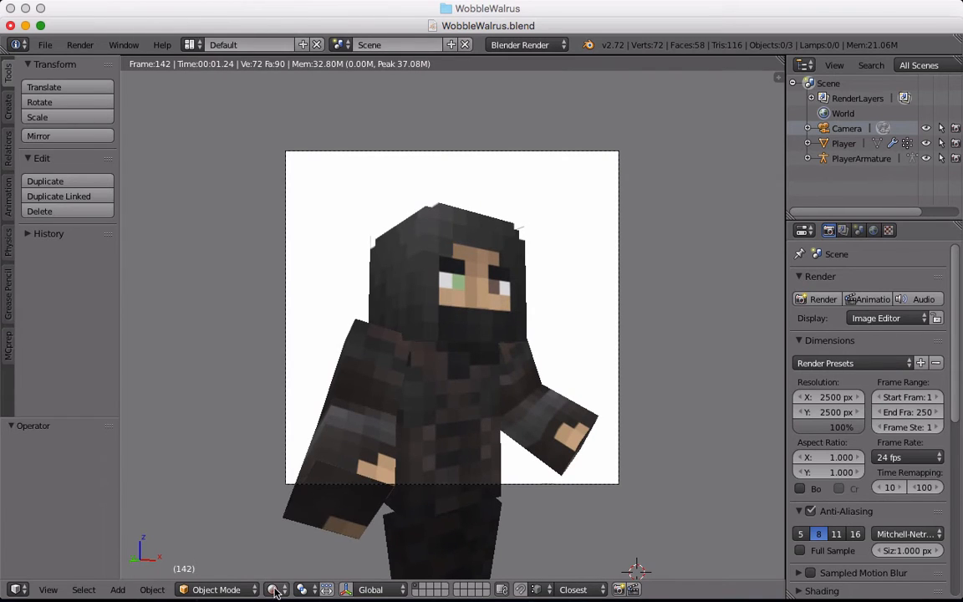
pyautogui.click(276, 591)
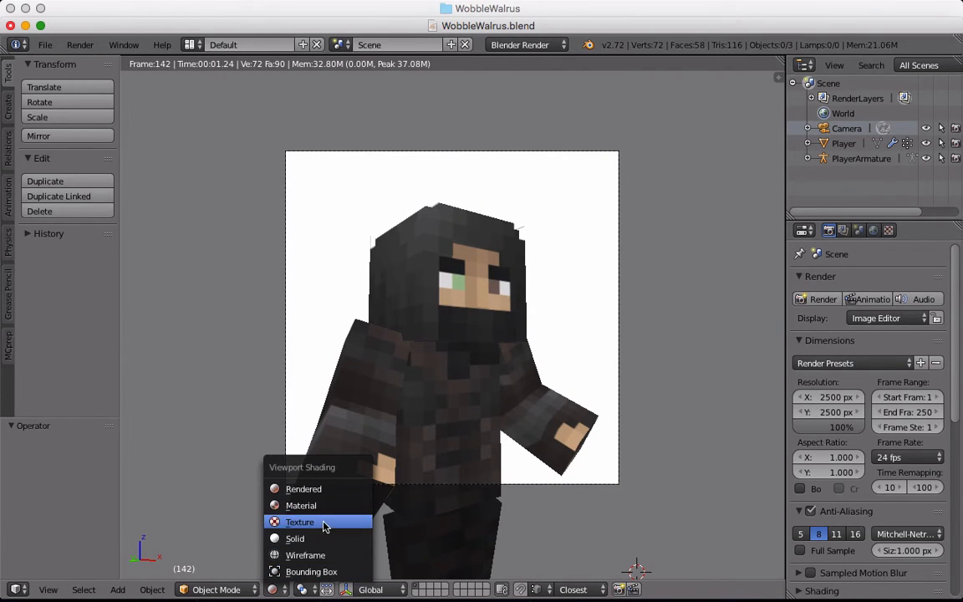
pyautogui.click(312, 490)
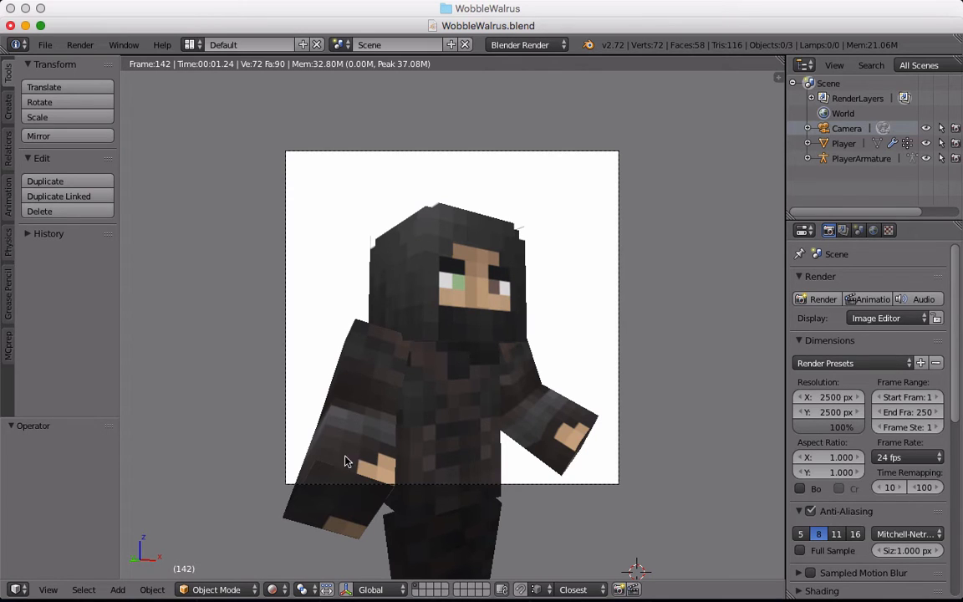
pyautogui.click(274, 590)
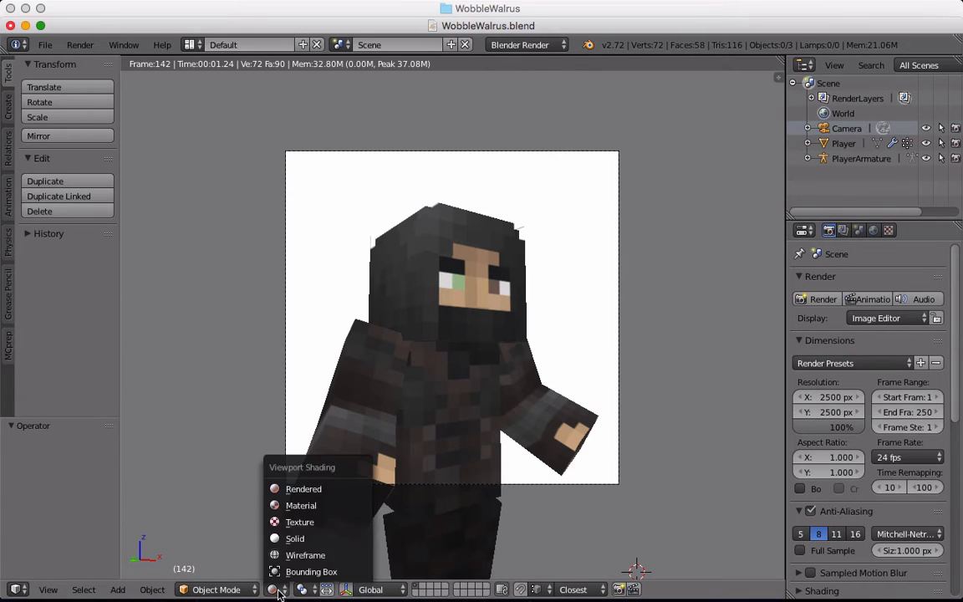
pyautogui.click(311, 522)
# Step: Select the player armature's right upper arm bone for posing
pyautogui.moveTo(531, 274)
pyautogui.mouseDown(button='middle')
pyautogui.moveTo(518, 306)
pyautogui.moveTo(426, 335)
pyautogui.mouseUp(button='middle')
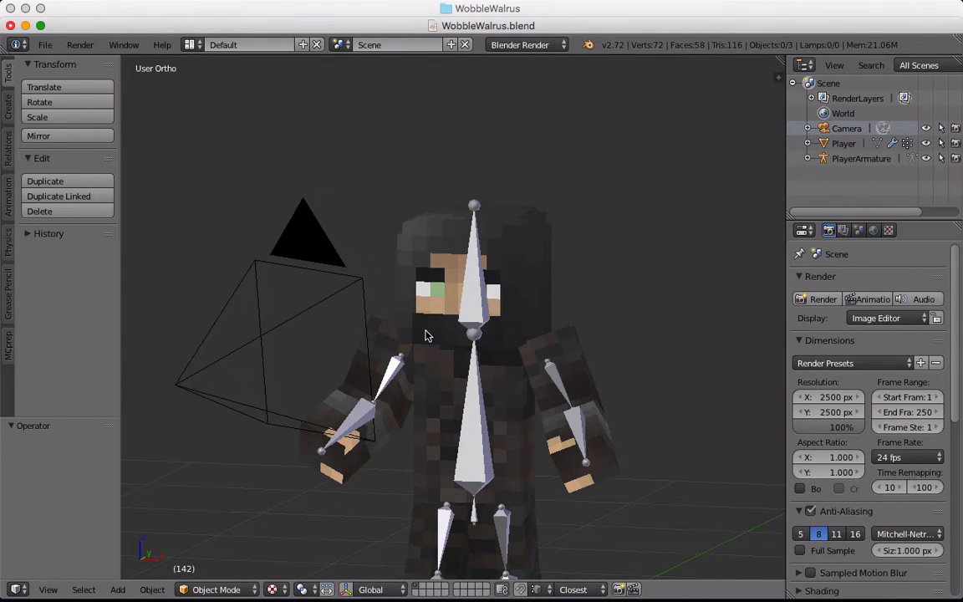
pyautogui.rightClick(390, 376)
pyautogui.moveTo(468, 399); pyautogui.dragTo(357, 409, button='middle')
pyautogui.scroll(3, 504, 404)
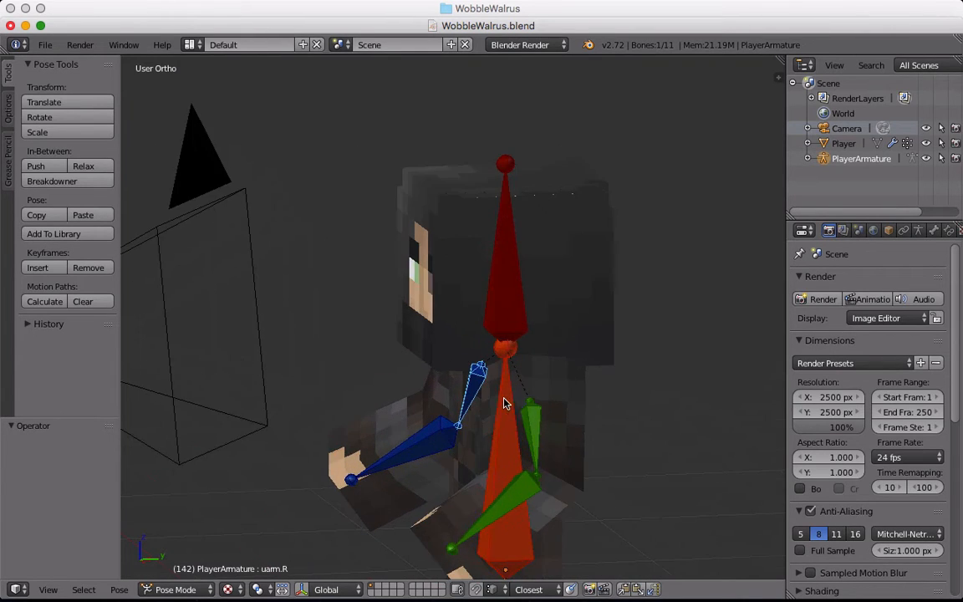
pyautogui.moveTo(504, 404); pyautogui.dragTo(402, 415, button='middle')
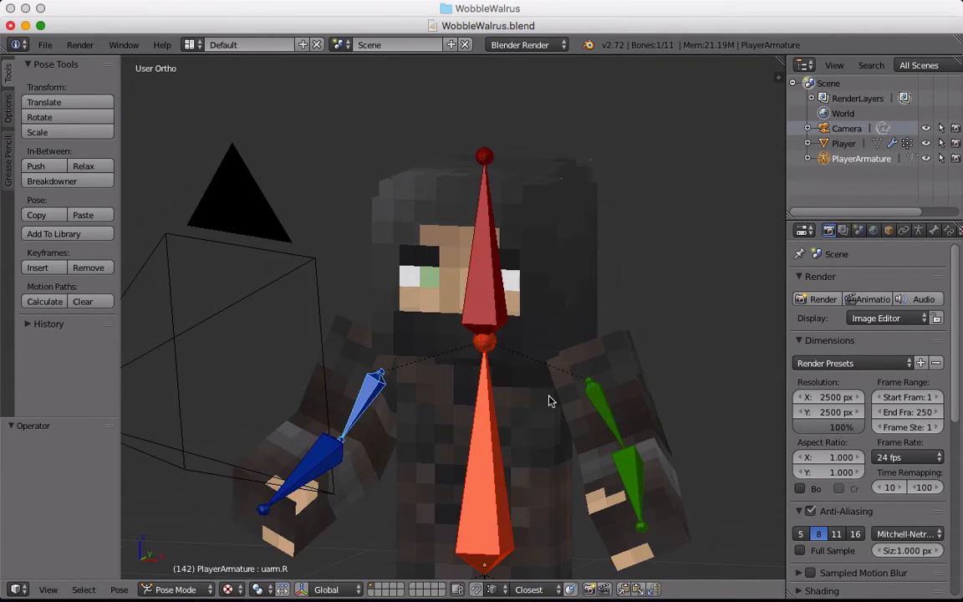
# Step: Try to rotate the right upper arm bone, and check the pose through the camera
pyautogui.press('r')
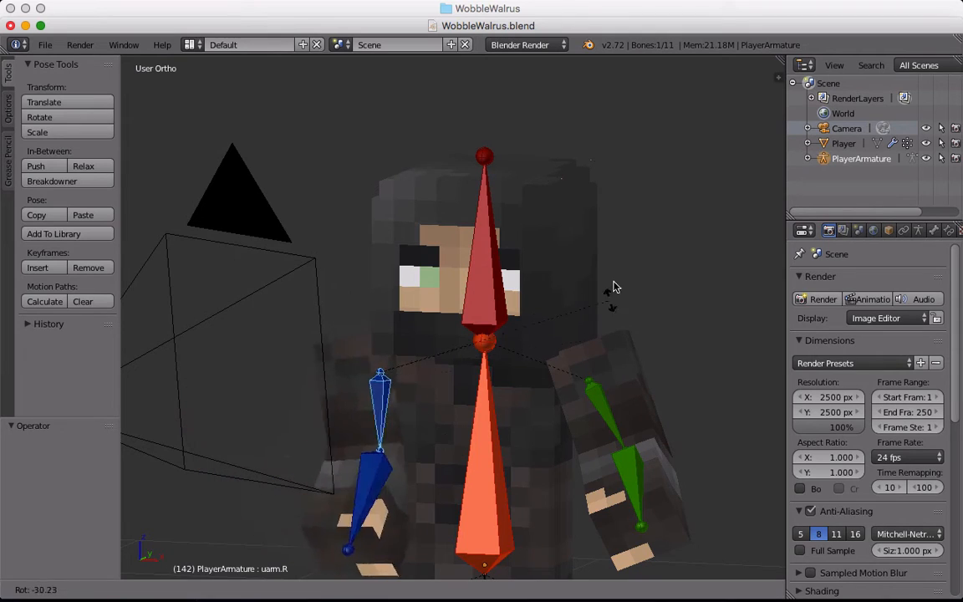
pyautogui.click(474, 415)
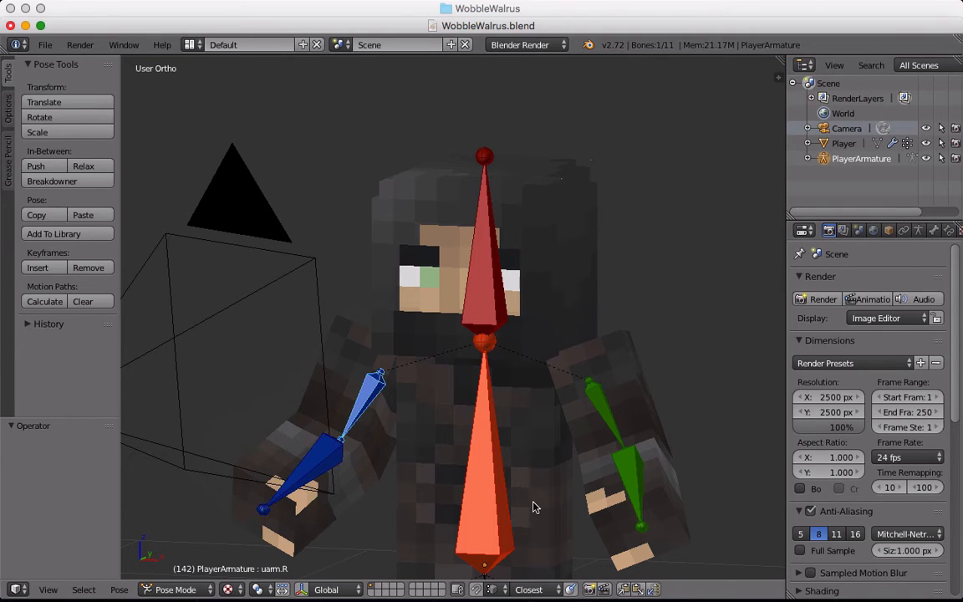
pyautogui.press('KP_0')
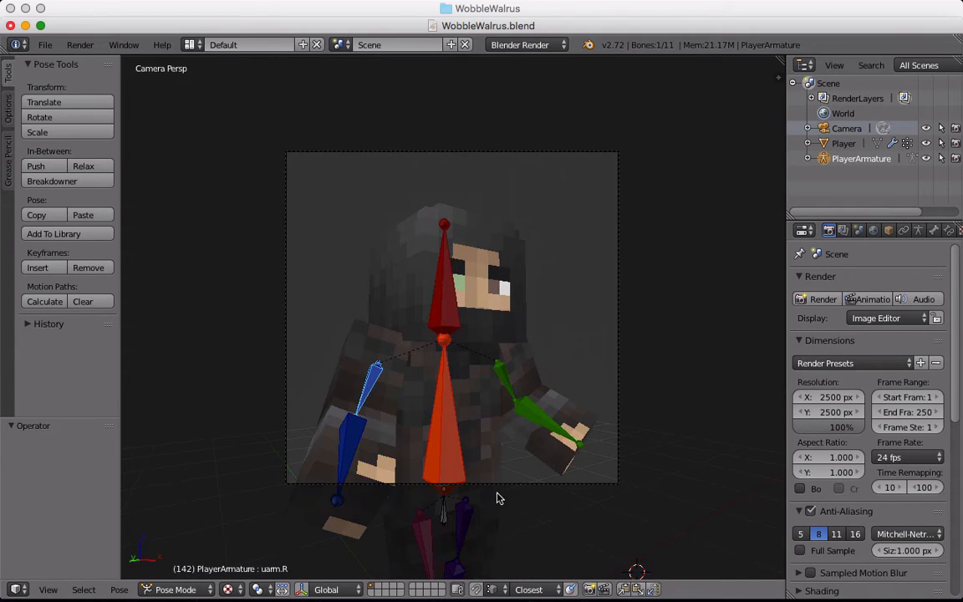
# Step: Lean the body bone forward by rotating it about 11.1° around the global X axis
pyautogui.rightClick(457, 452)
pyautogui.moveTo(465, 451); pyautogui.dragTo(542, 463, button='middle')
pyautogui.press('r')
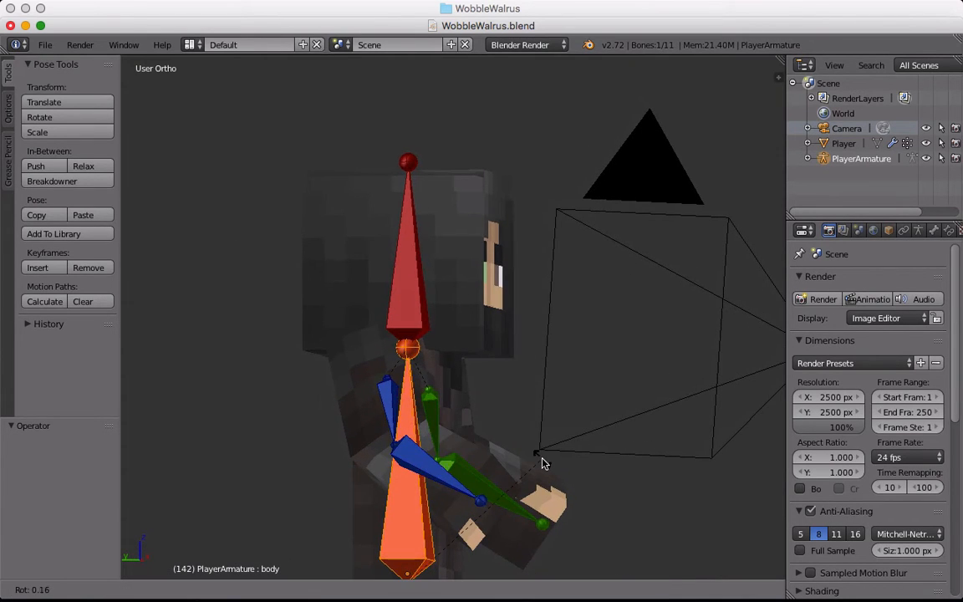
pyautogui.press('x')
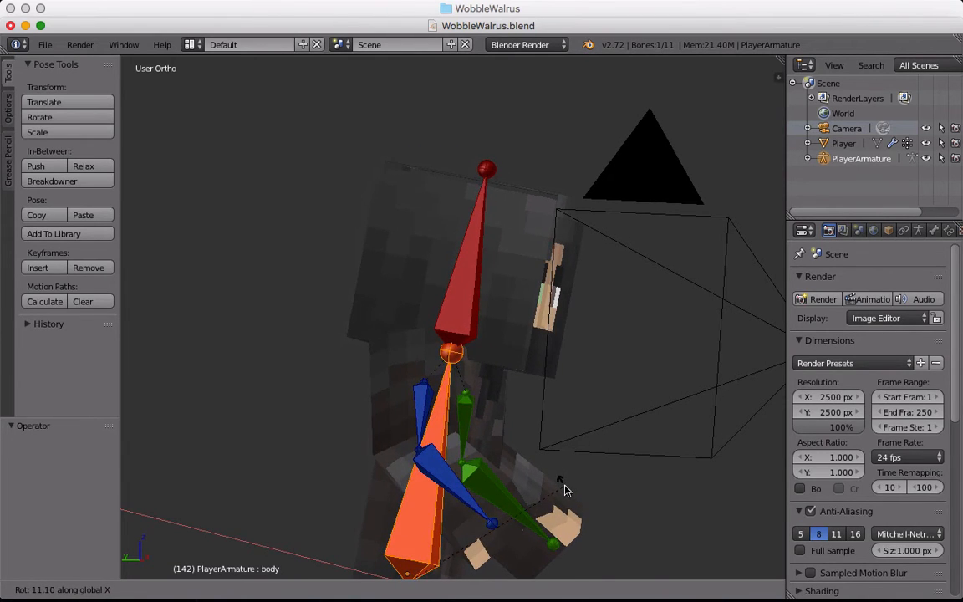
pyautogui.click(565, 490)
# Step: Swing the right upper leg bone outward with two rotations of about 21.8° and 14.4°
pyautogui.moveTo(568, 490); pyautogui.dragTo(378, 500, button='middle')
pyautogui.scroll(4, 459, 502)
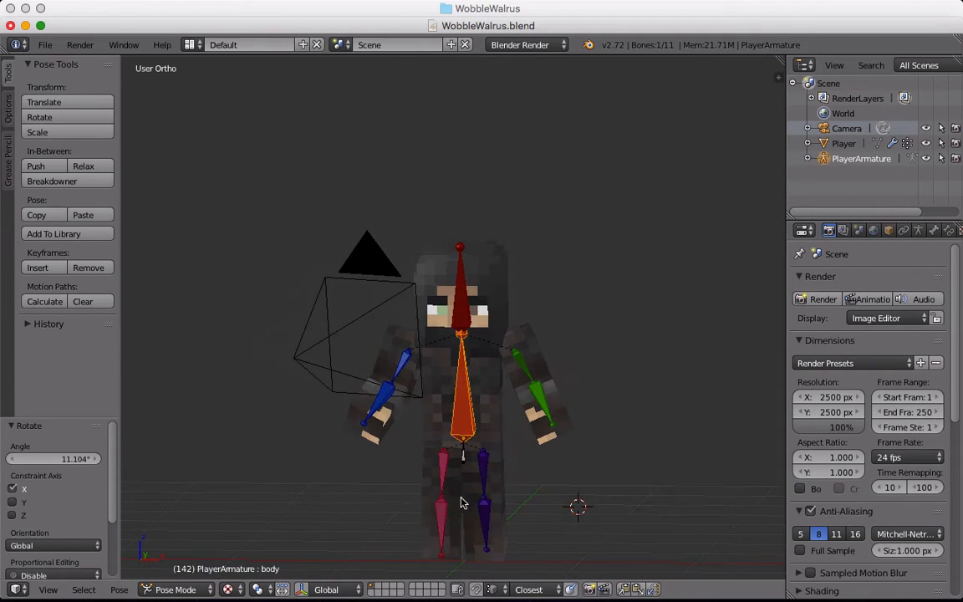
pyautogui.rightClick(461, 404)
pyautogui.press('r')
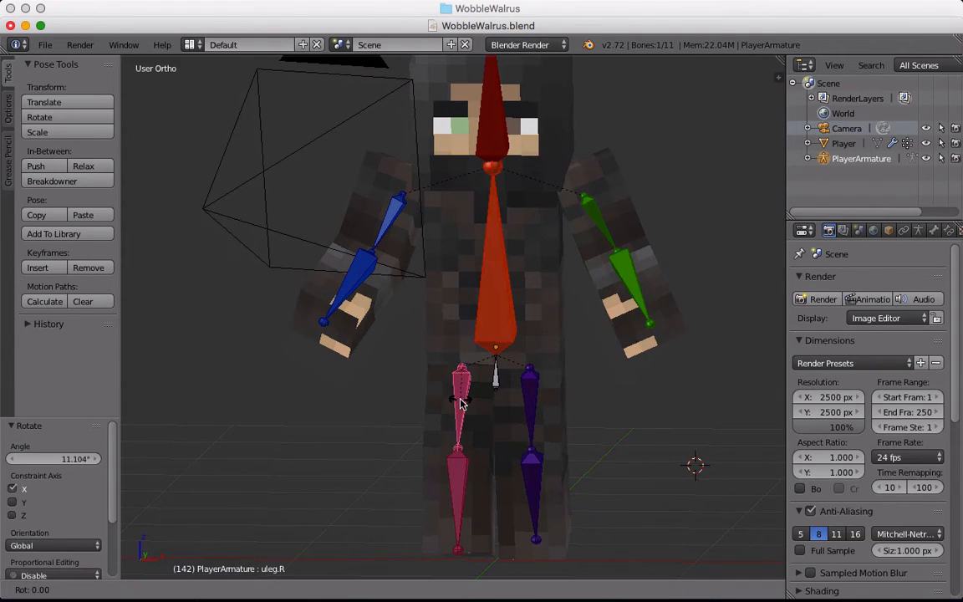
pyautogui.click(434, 452)
pyautogui.rightClick(424, 468)
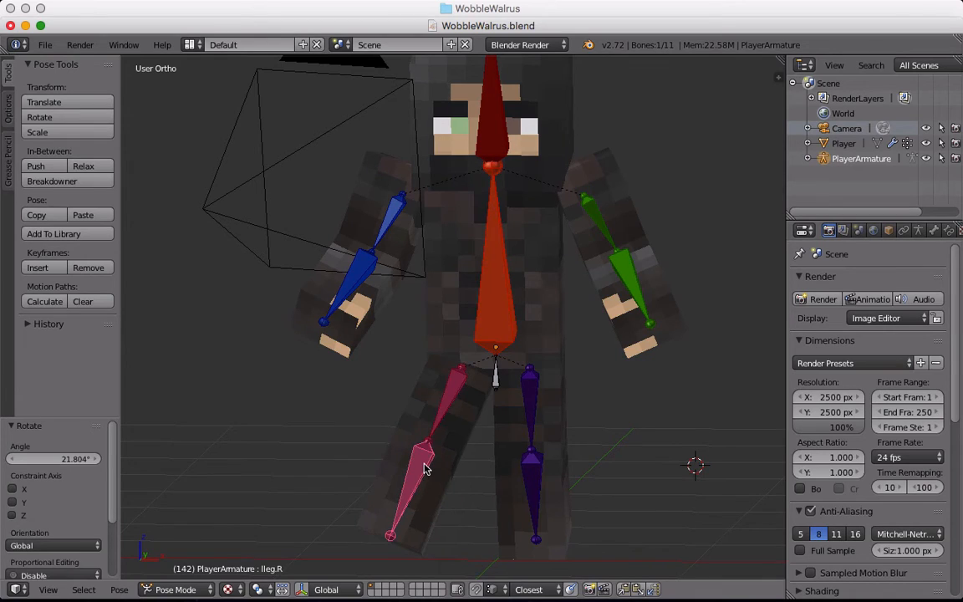
pyautogui.press('r')
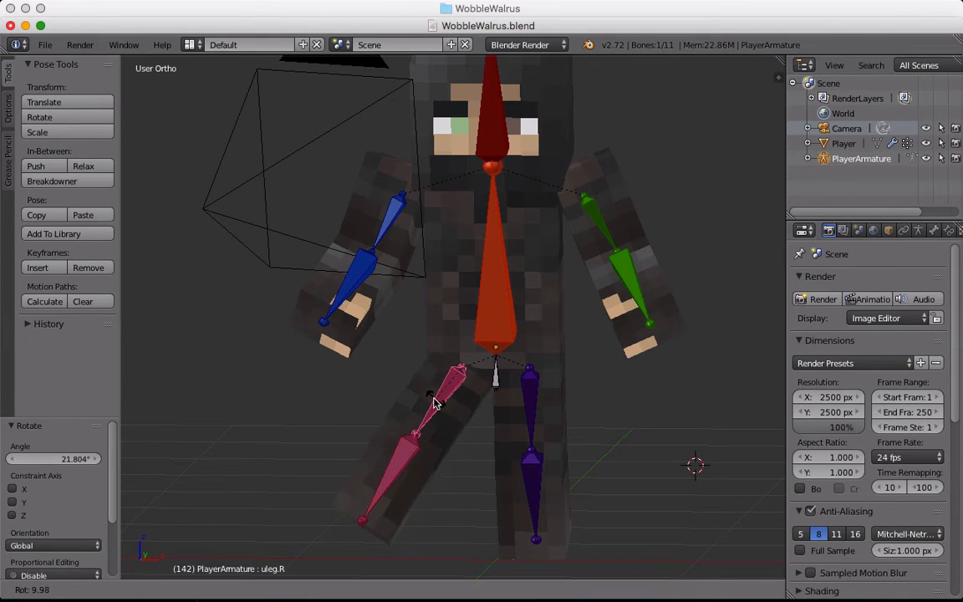
pyautogui.click(424, 421)
# Step: Bend the right lower leg backward by rotating its bone about 36.8° around the global X axis
pyautogui.press('r')
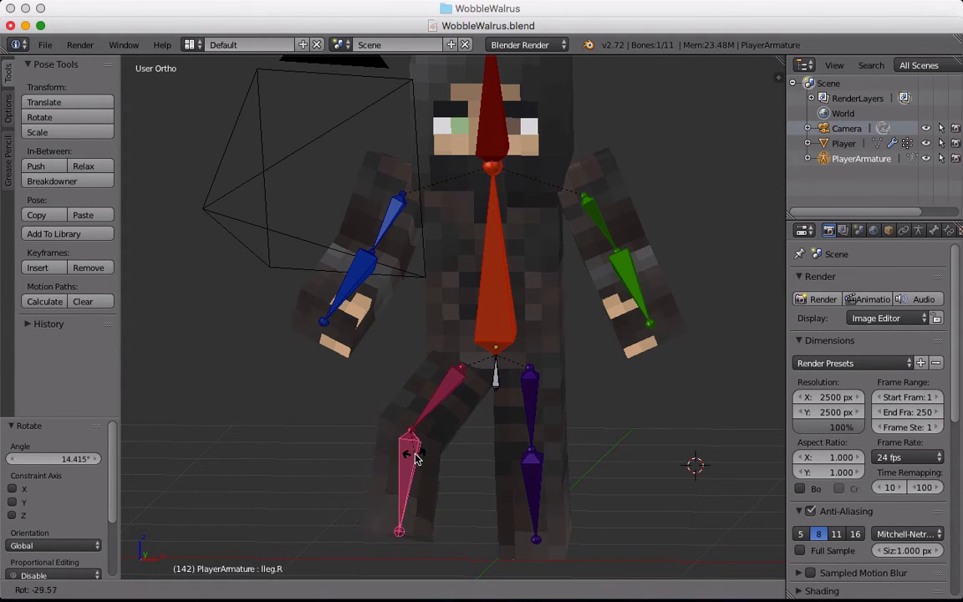
pyautogui.click(405, 459)
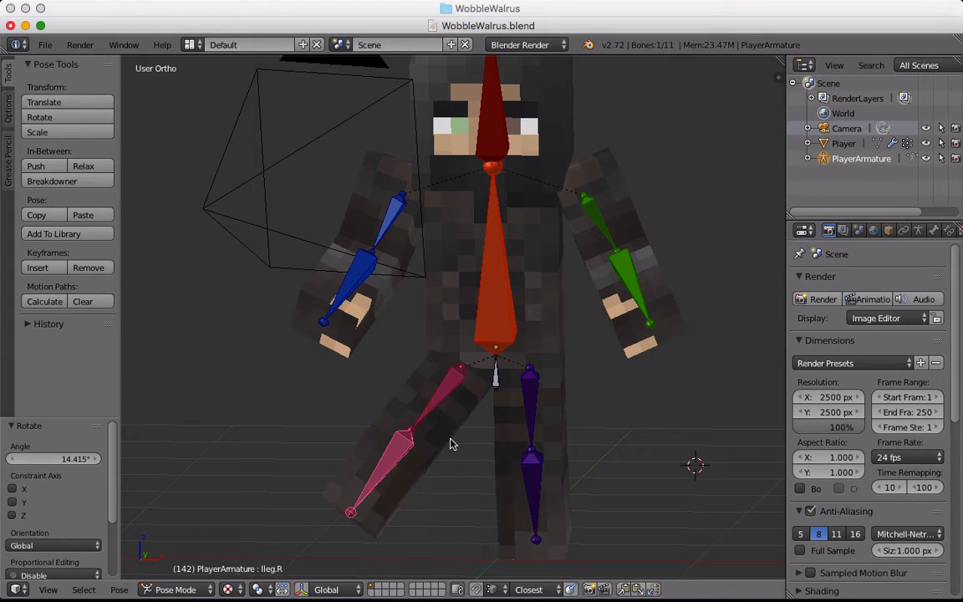
pyautogui.moveTo(450, 444); pyautogui.dragTo(501, 478, button='middle')
pyautogui.press('r')
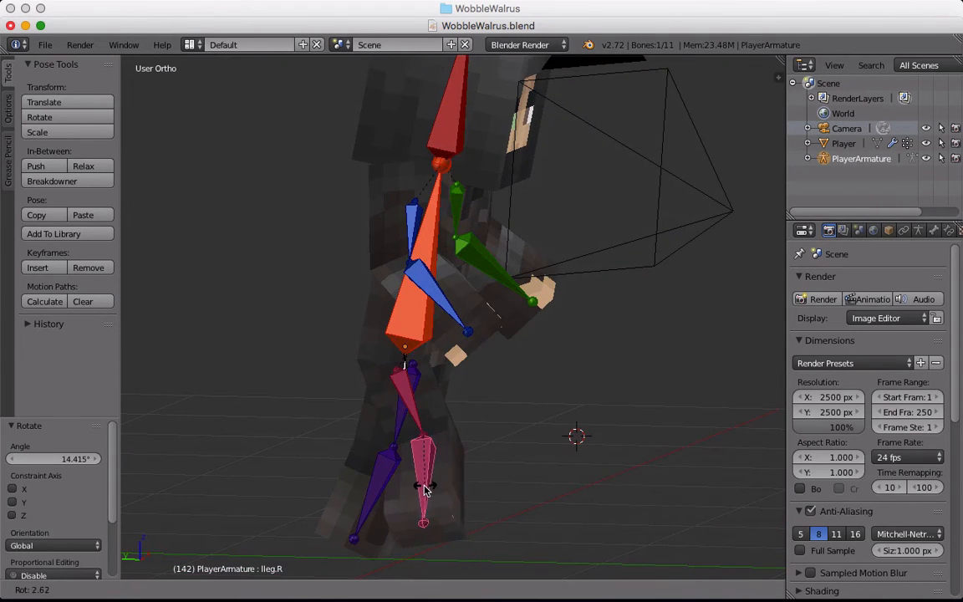
pyautogui.press('x')
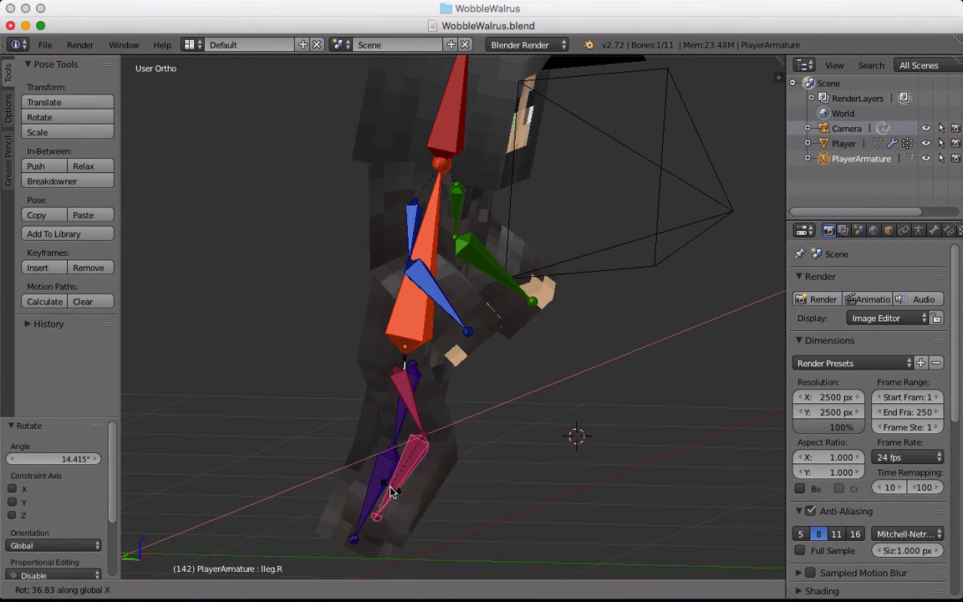
pyautogui.click(393, 492)
# Step: Fine-tune the right lower leg with a trackball rotation of about -5.7° and -8.6°
pyautogui.moveTo(390, 490); pyautogui.dragTo(369, 456, button='middle')
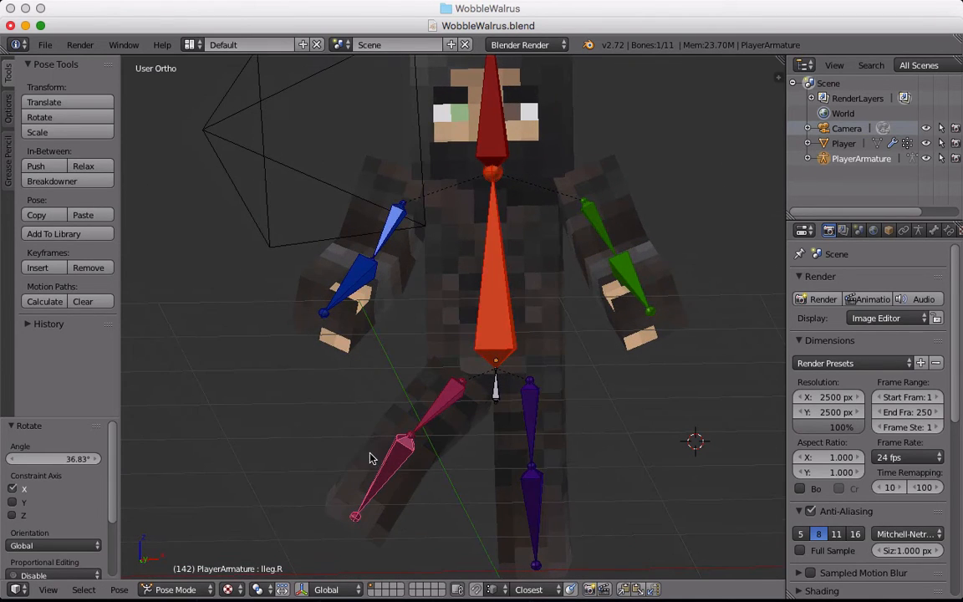
pyautogui.press('r')
pyautogui.press('r')
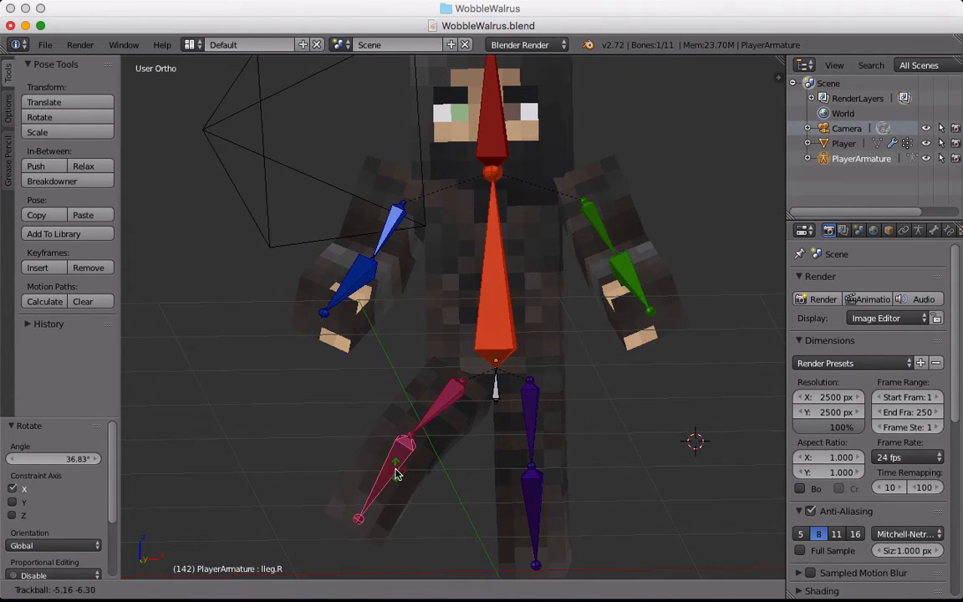
pyautogui.click(395, 533)
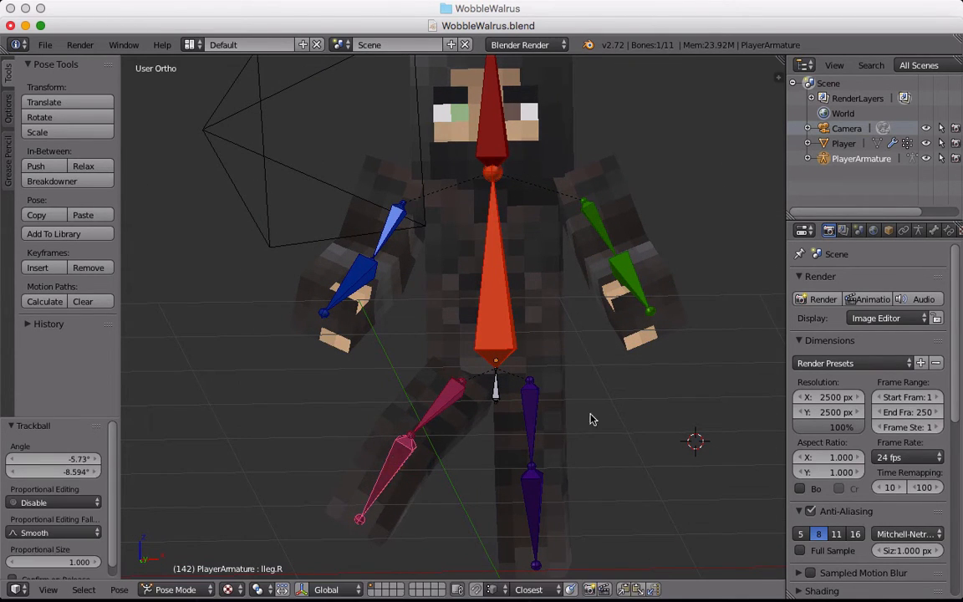
# Step: Rotate the left upper leg outward about 54° and bend the left lower leg with a trackball rotation of about -21.2° and 25.8°
pyautogui.rightClick(530, 429)
pyautogui.press('r')
pyautogui.click(588, 460)
pyautogui.press('r')
pyautogui.moveTo(587, 460); pyautogui.dragTo(611, 464, button='middle')
pyautogui.click(473, 421)
pyautogui.rightClick(621, 475)
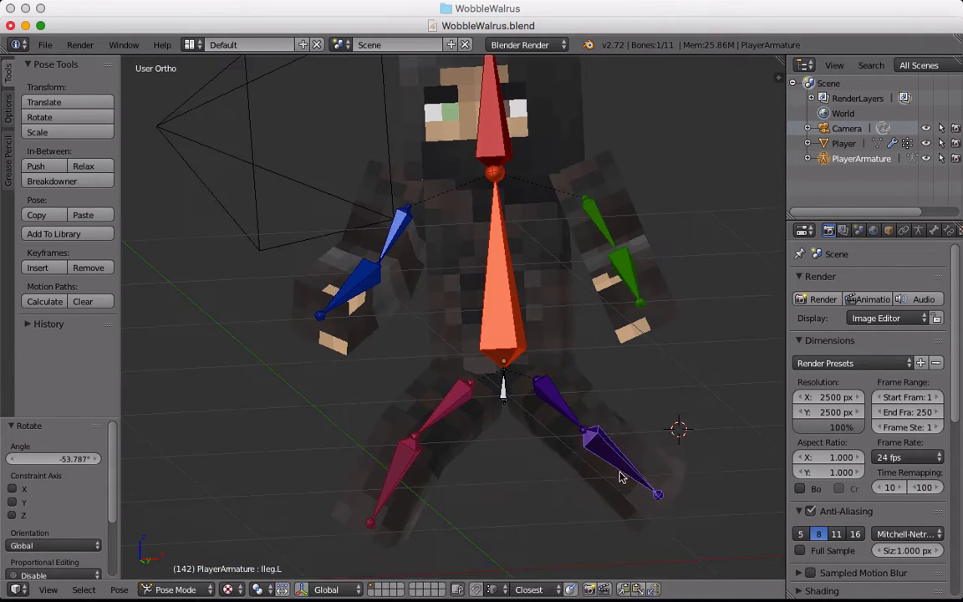
pyautogui.click(667, 445)
# Step: Select the camera and re-aim it at the player with walk navigation from the camera view
pyautogui.moveTo(603, 294); pyautogui.dragTo(570, 272, button='middle')
pyautogui.press('KP_0')
pyautogui.rightClick(575, 483)
pyautogui.hotkey('shift', 'f')
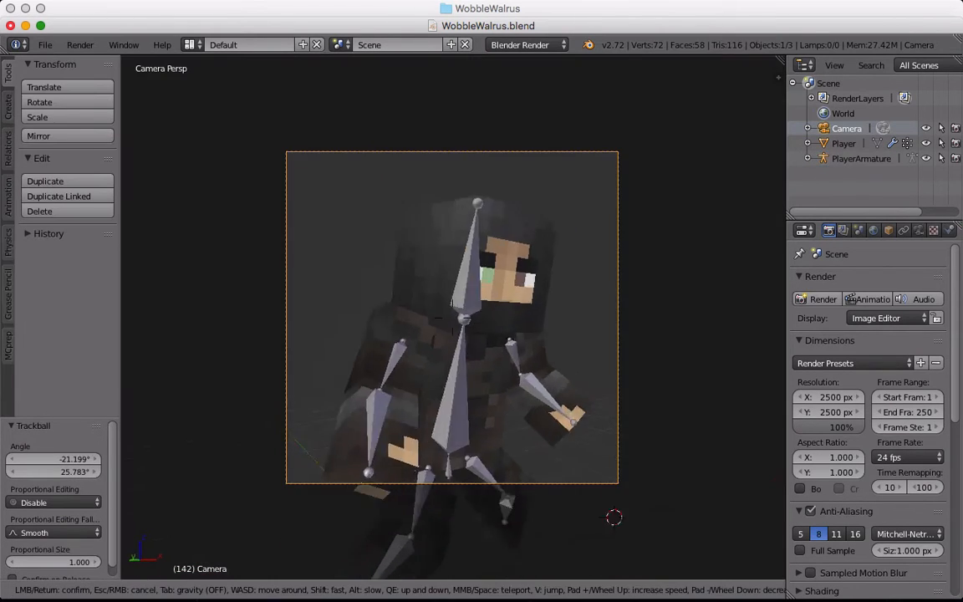
pyautogui.click(452, 317)
# Step: Pose the right arm by trackball-rotating its upper and lower bones, and rotate the lower arm a further -15.8° or so
pyautogui.rightClick(362, 374)
pyautogui.press('r')
pyautogui.press('r')
pyautogui.click(376, 377)
pyautogui.rightClick(336, 395)
pyautogui.press('r')
pyautogui.press('r')
pyautogui.click(390, 401)
pyautogui.press('r')
pyautogui.click(409, 409)
# Step: Trackball-rotate the left upper arm to bring it in front of the body, and readjust the right lower arm's rotation
pyautogui.rightClick(487, 356)
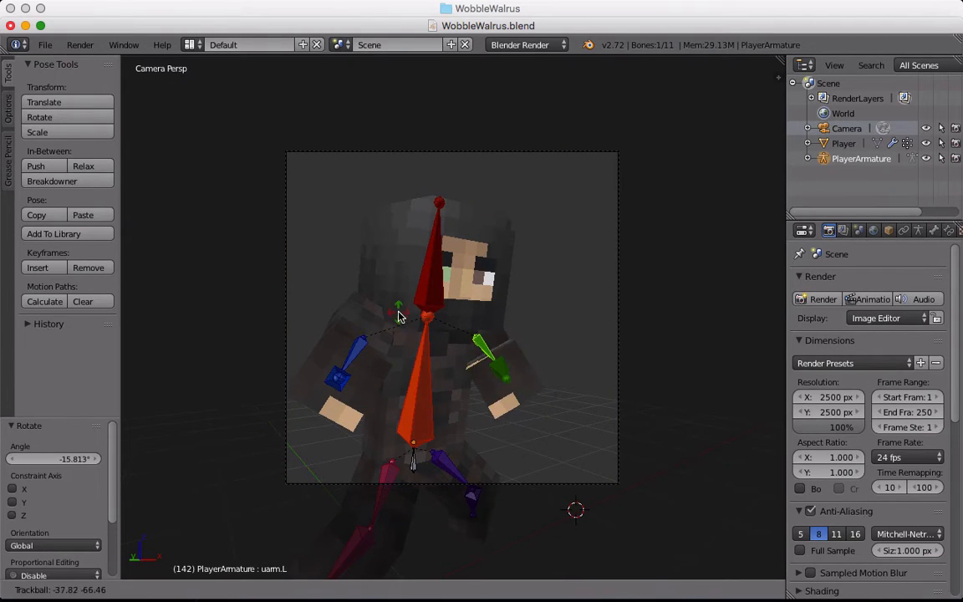
pyautogui.click(358, 358)
pyautogui.rightClick(338, 385)
pyautogui.press('r')
pyautogui.click(368, 382)
# Step: Turn the head bone toward the camera with a trackball rotation of about 5.2° and -28.1°
pyautogui.rightClick(417, 290)
pyautogui.press('r')
pyautogui.press('r')
pyautogui.click(388, 311)
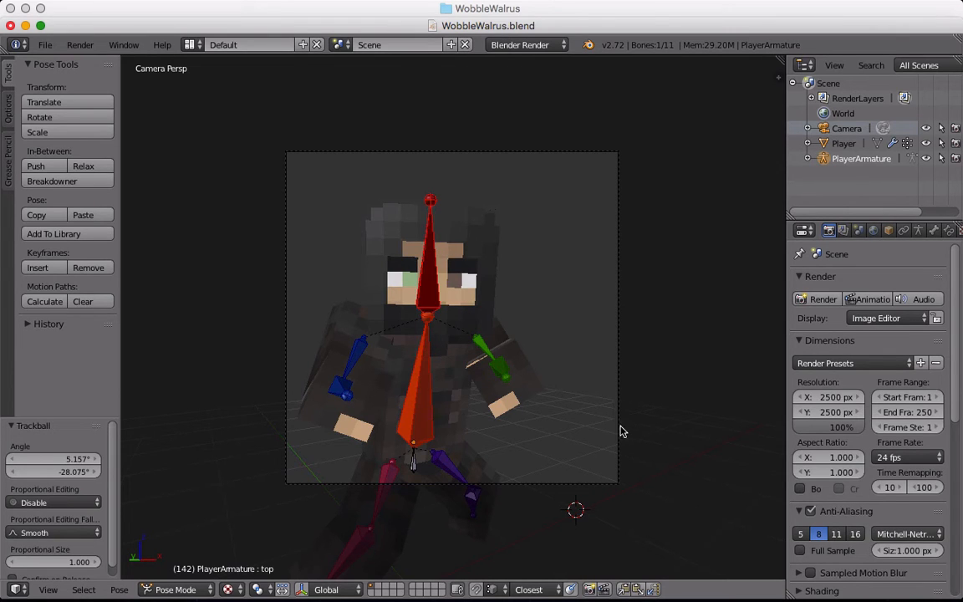
pyautogui.moveTo(544, 442); pyautogui.dragTo(548, 477, button='middle')
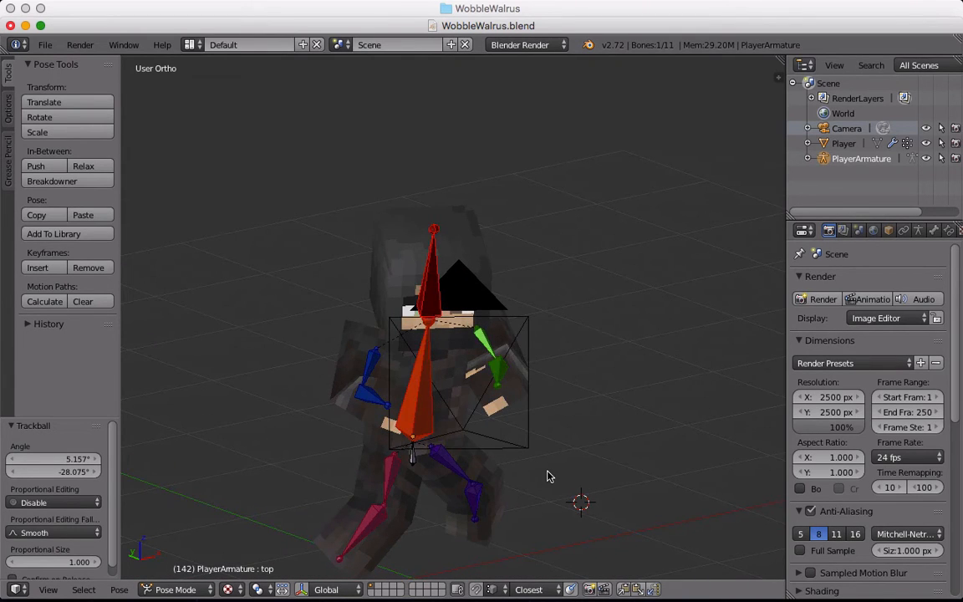
pyautogui.press('KP_0')
pyautogui.rightClick(554, 491)
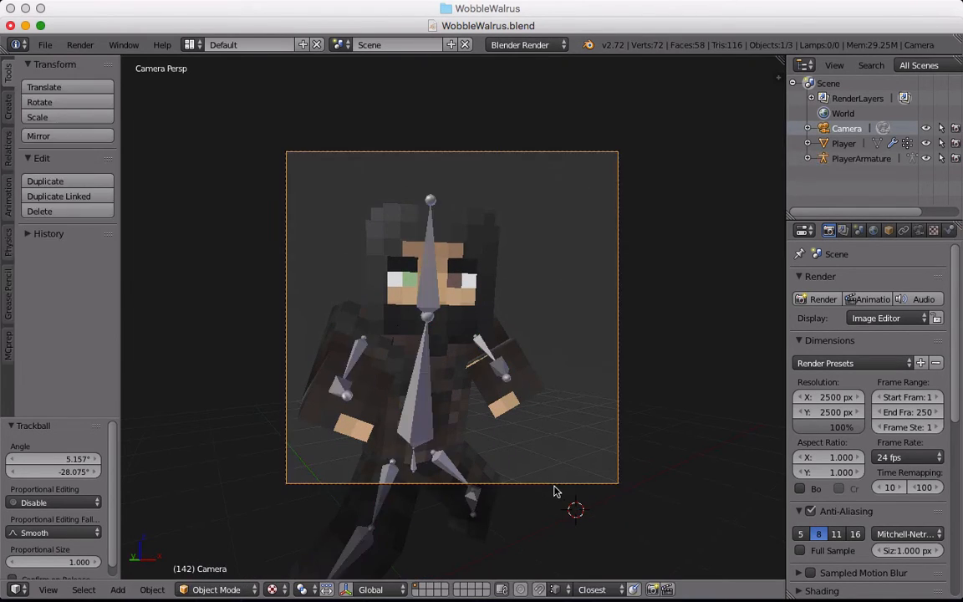
pyautogui.press('g')
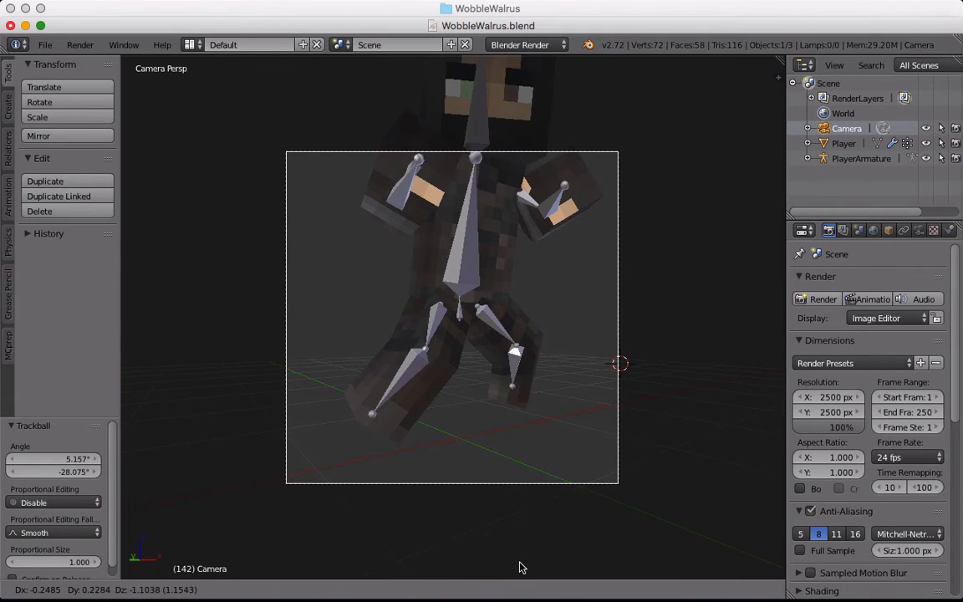
pyautogui.click(536, 483)
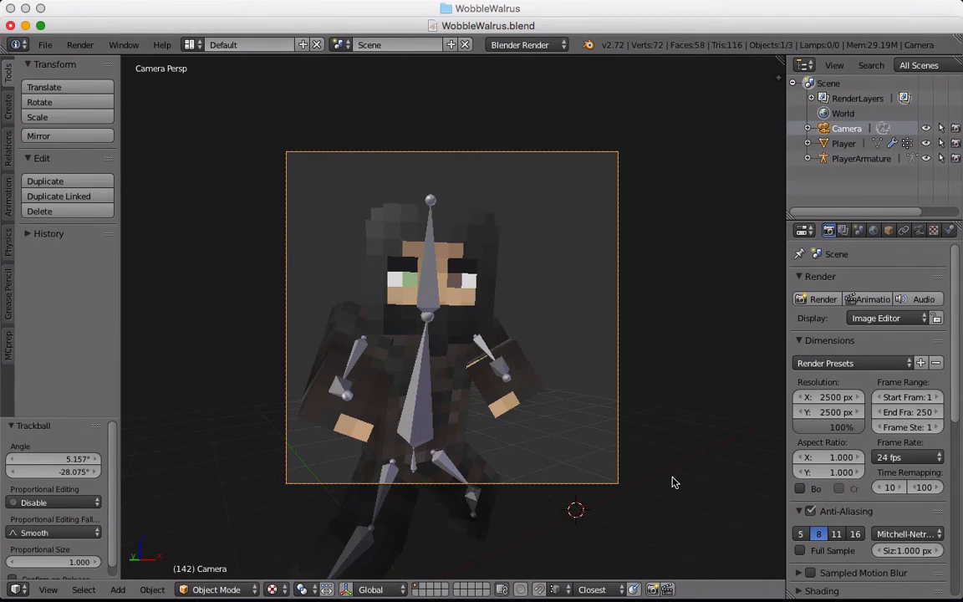
# Step: Move the camera about -0.121 in X and 0.087 in Y, check its placement, and undo the move
pyautogui.press('g')
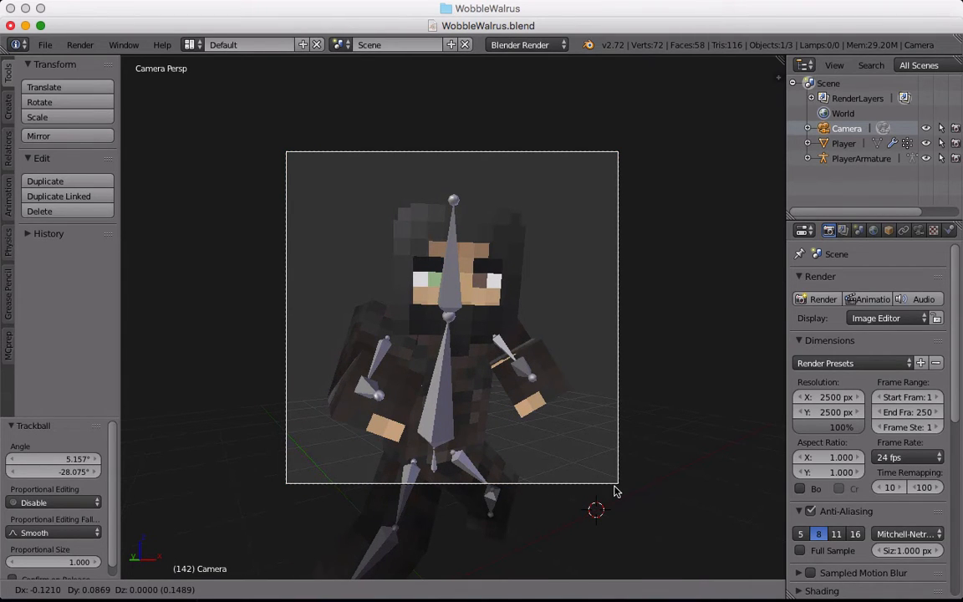
pyautogui.click(614, 491)
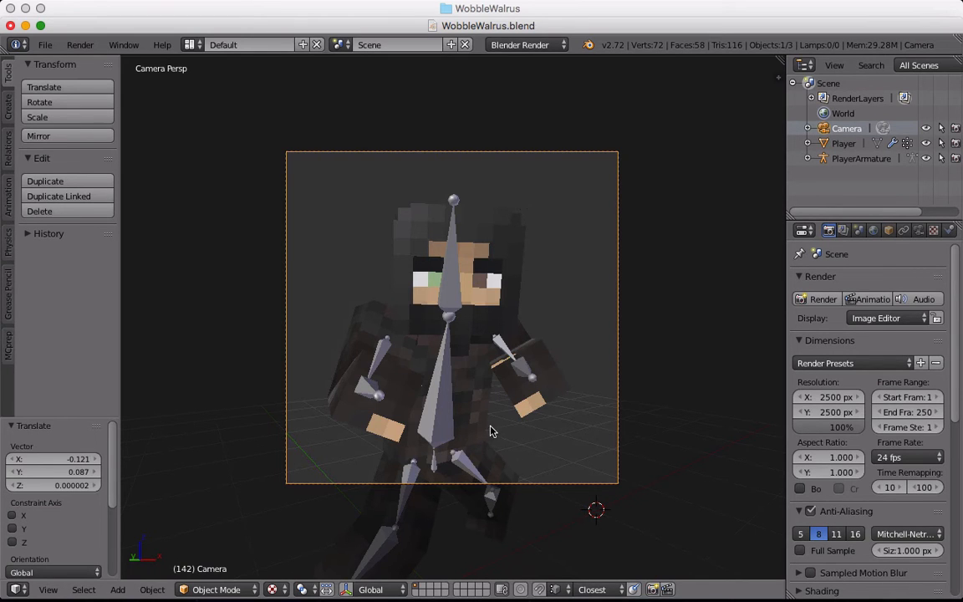
pyautogui.moveTo(490, 433); pyautogui.dragTo(287, 308, button='middle')
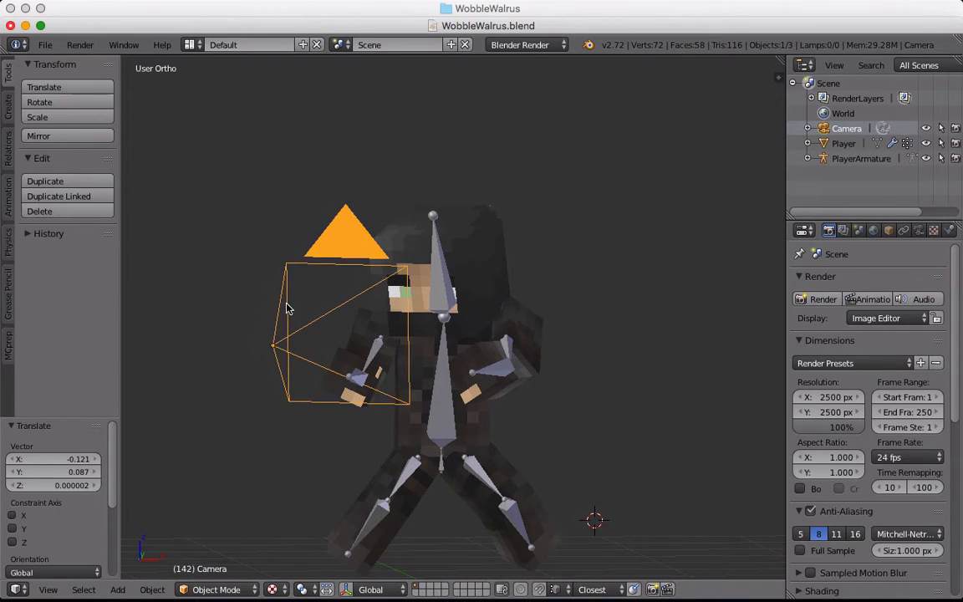
pyautogui.press('KP_5')
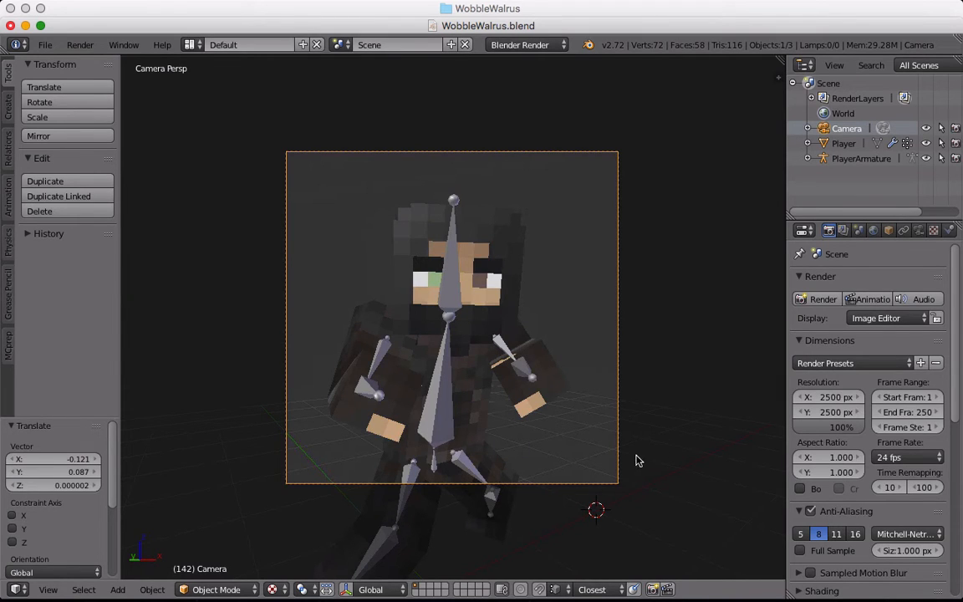
pyautogui.hotkey('ctrl', 'z')
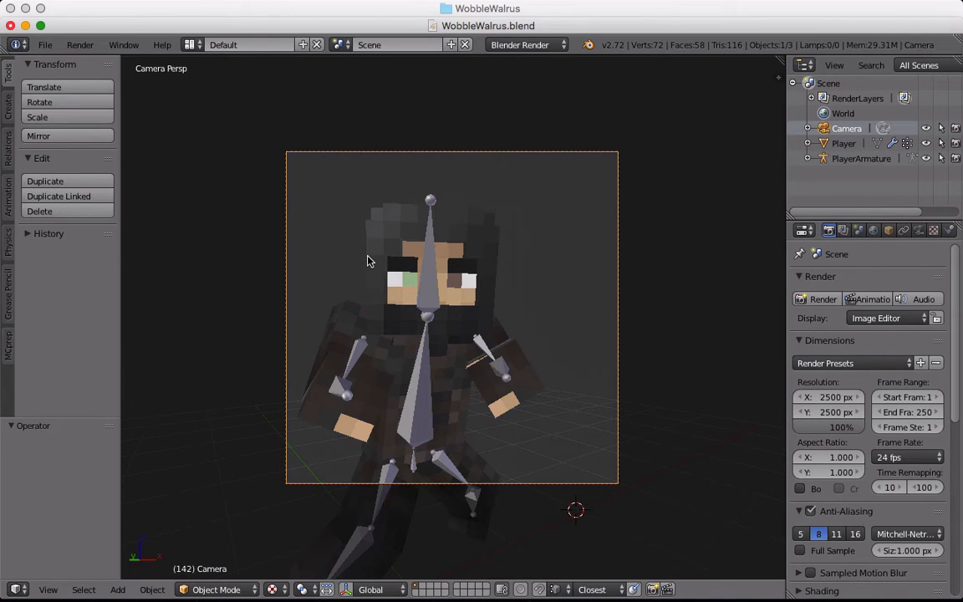
pyautogui.press('KP_0')
pyautogui.press('KP_0')
pyautogui.hotkey('shift', 'f')
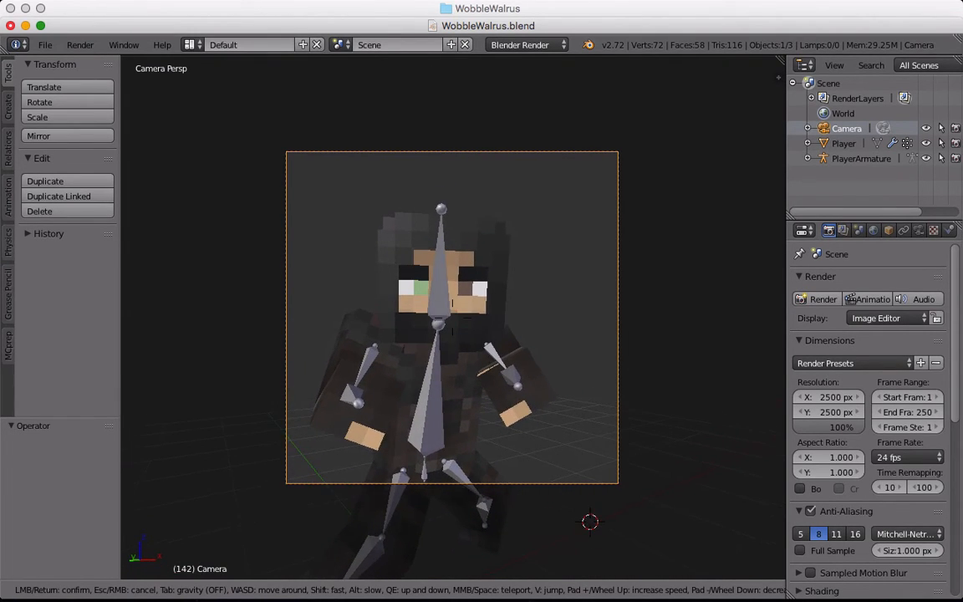
pyautogui.click(516, 343)
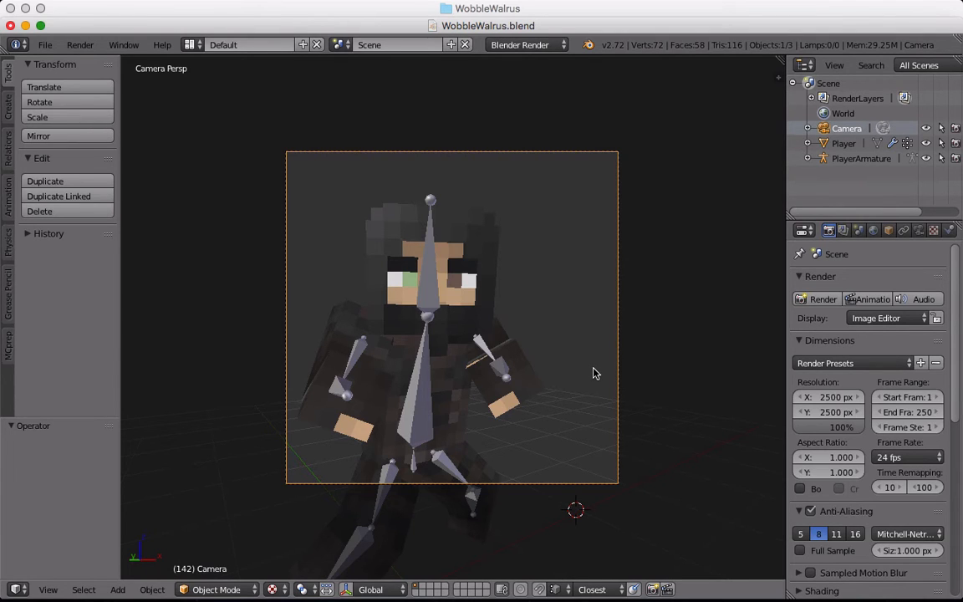
pyautogui.hotkey('shift', 'f')
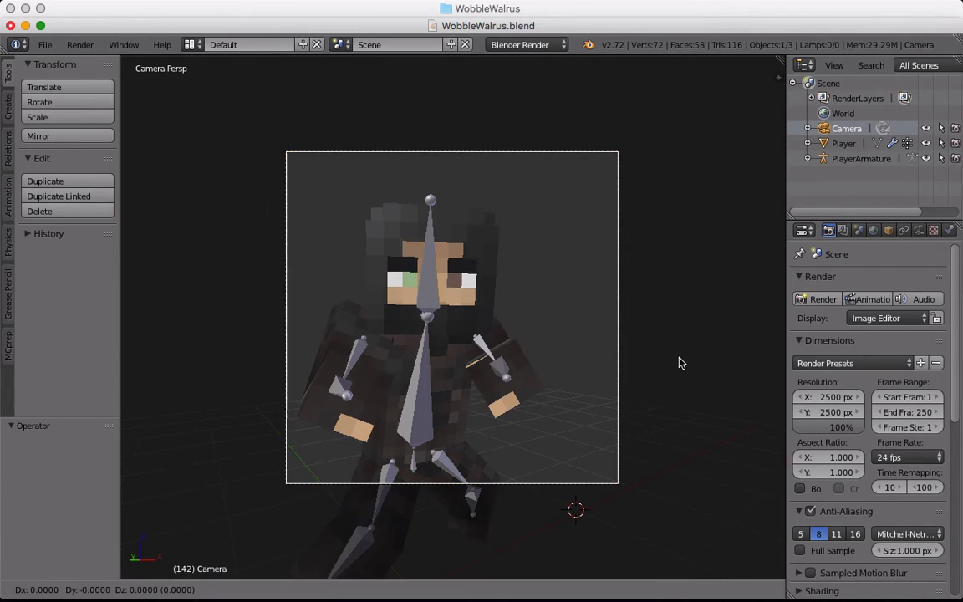
pyautogui.click(679, 362)
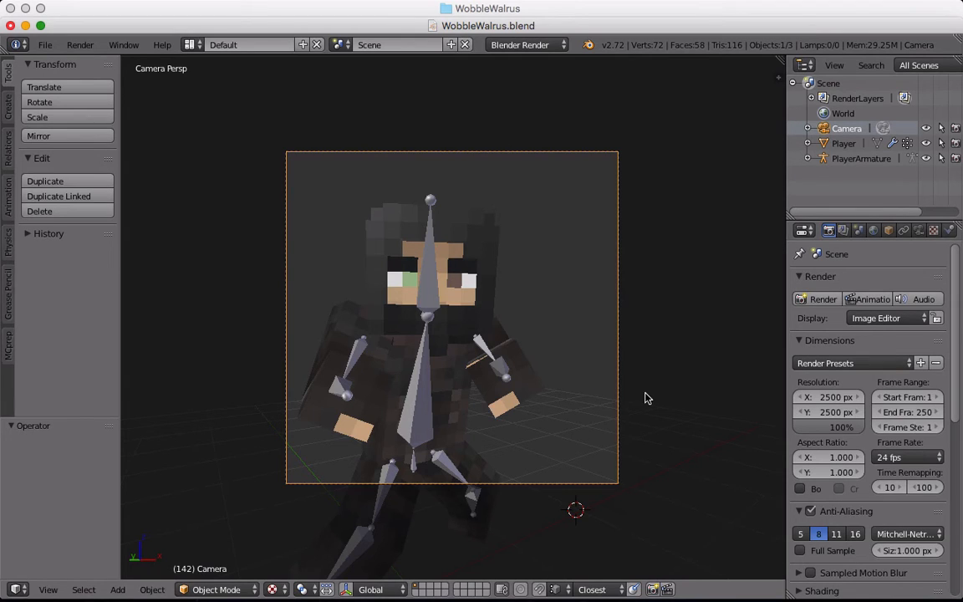
# Step: Move the camera sideways about -0.171 in X and 0.123 in Y to center the player in the frame
pyautogui.press('g')
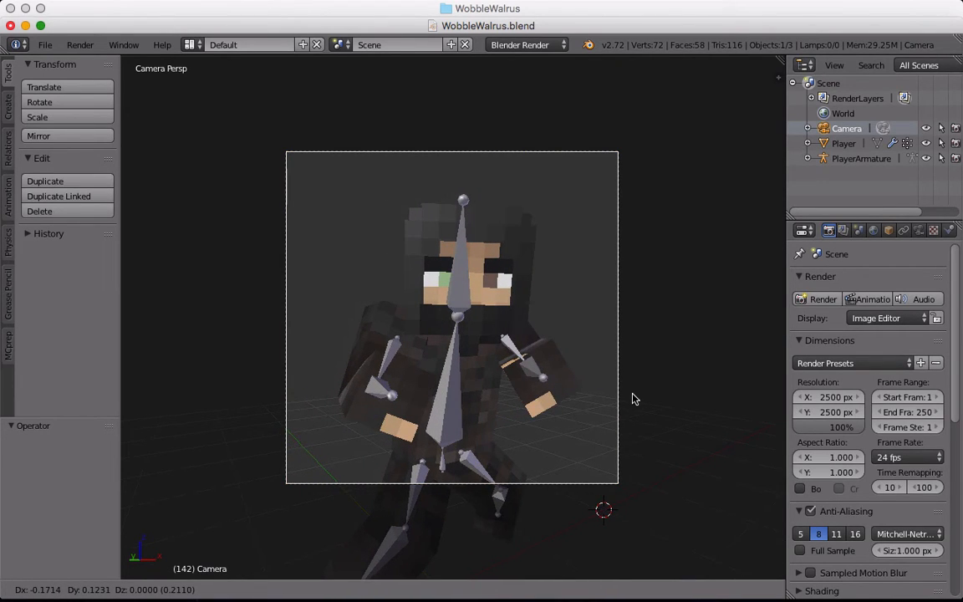
pyautogui.click(633, 399)
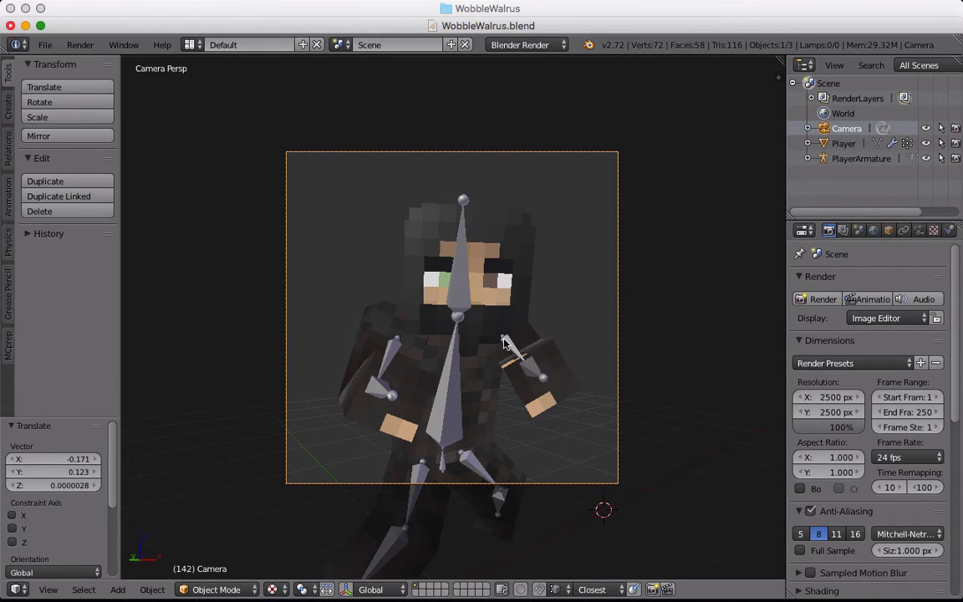
# Step: Preview the framed character with Rendered viewport shading, then return the viewport to Texture shading
pyautogui.click(275, 589)
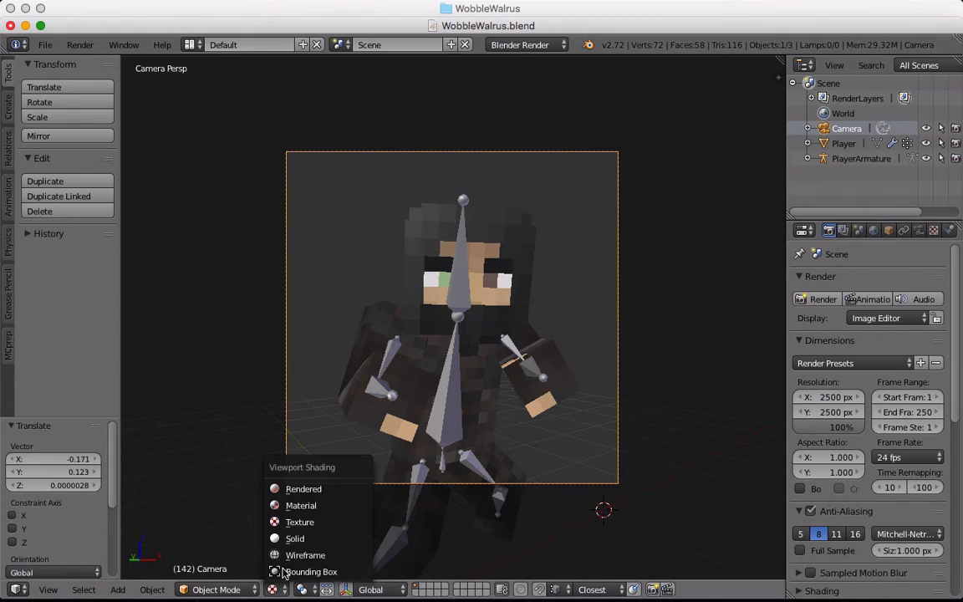
pyautogui.click(297, 491)
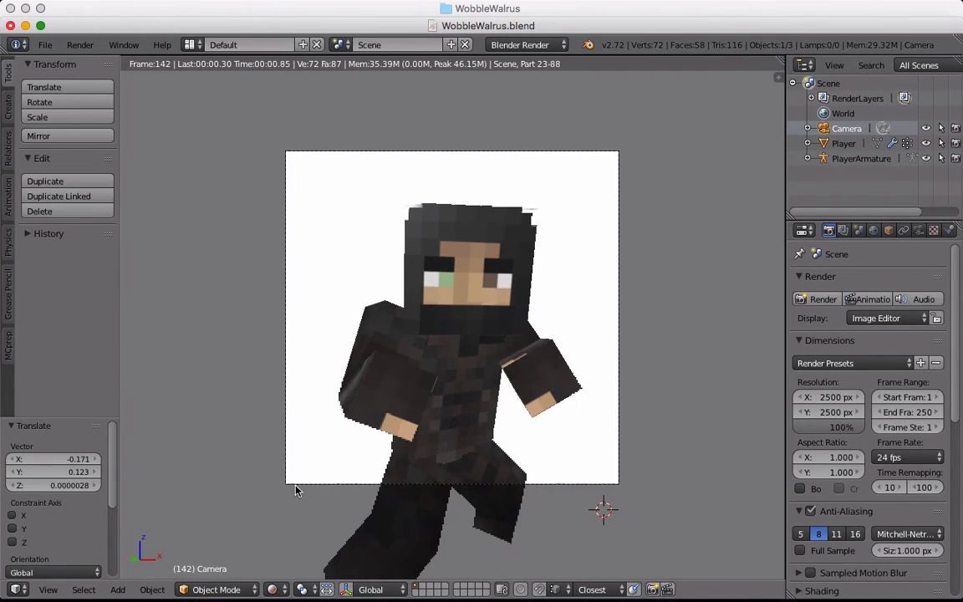
pyautogui.scroll(5, 490, 452)
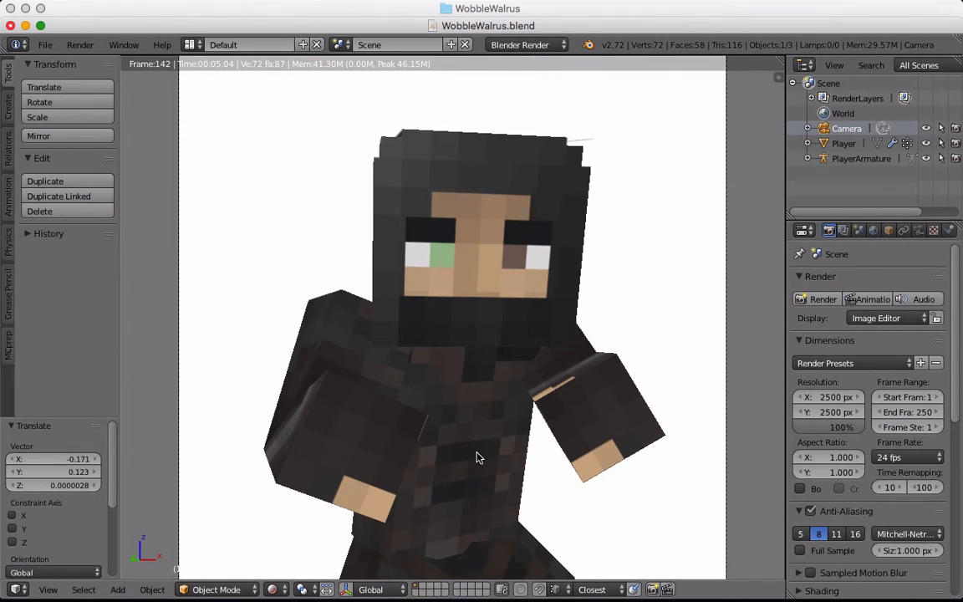
pyautogui.scroll(-3, 478, 458)
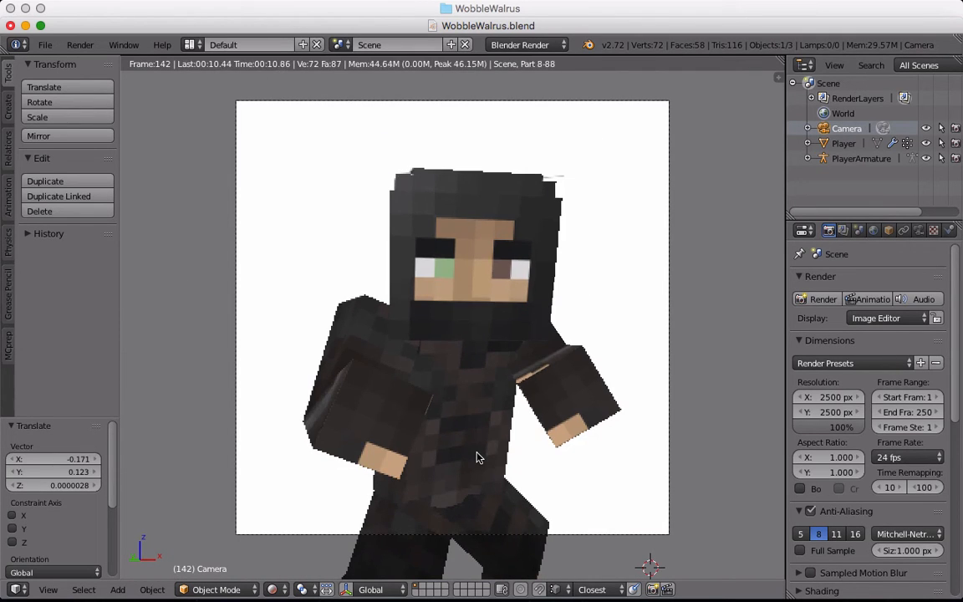
pyautogui.click(272, 589)
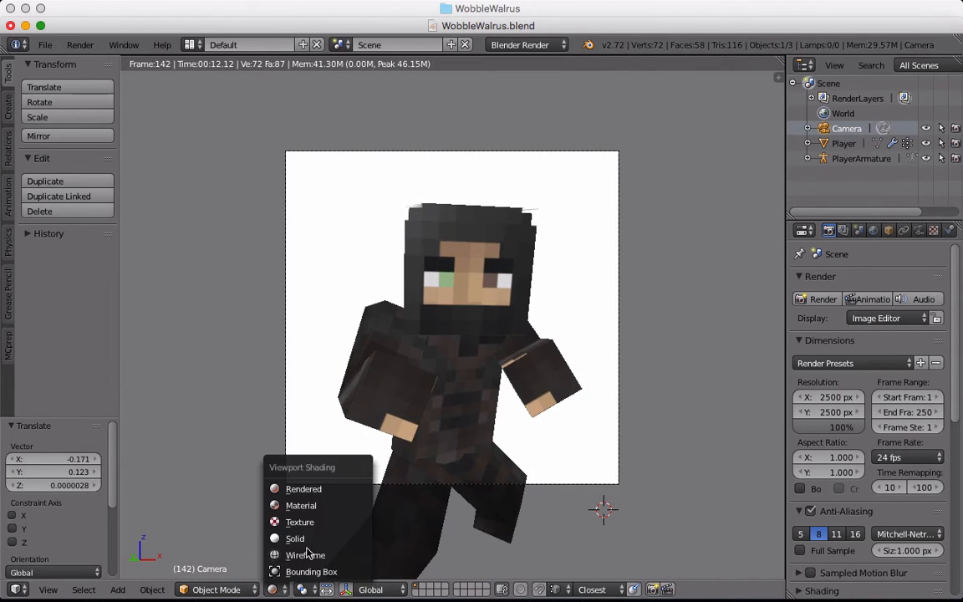
pyautogui.click(295, 520)
# Step: Zoom in on the player's head and widen the 3D viewport by shrinking the neighbouring image editor
pyautogui.moveTo(521, 332); pyautogui.dragTo(399, 349, button='middle')
pyautogui.scroll(5, 441, 348)
pyautogui.scroll(2, 438, 344)
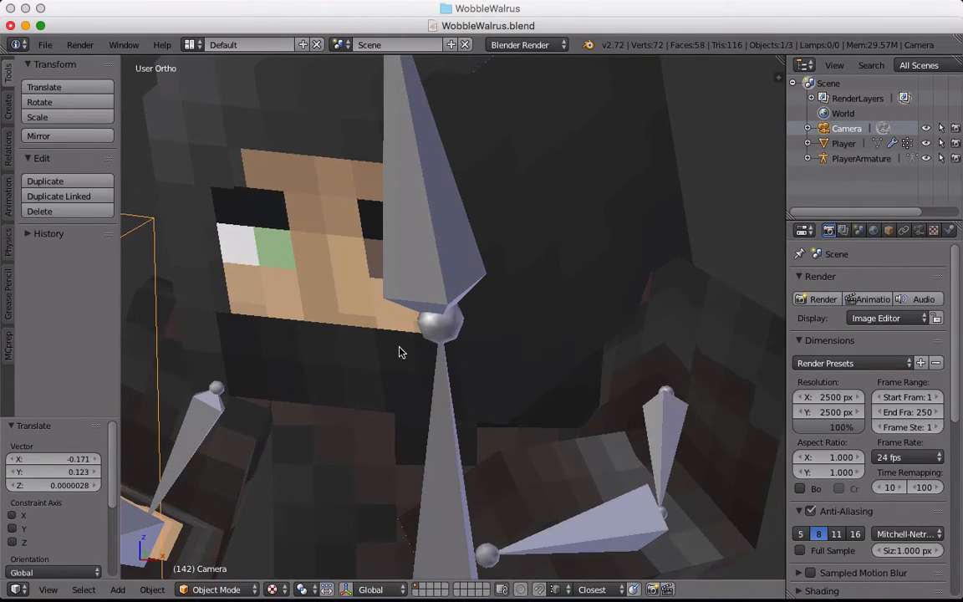
pyautogui.moveTo(285, 343)
pyautogui.keyDown('shift'); pyautogui.mouseDown(button='middle')
pyautogui.moveTo(347, 278)
pyautogui.moveTo(333, 308)
pyautogui.moveTo(290, 333)
pyautogui.mouseUp(button='middle'); pyautogui.keyUp('shift')
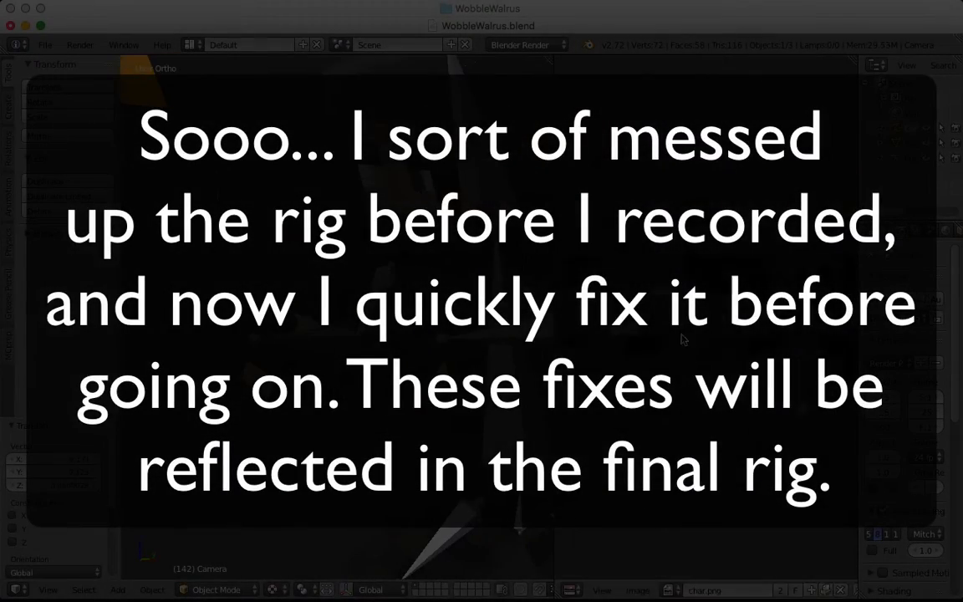
pyautogui.scroll(5, 751, 279)
pyautogui.moveTo(554, 292); pyautogui.dragTo(82, 297)
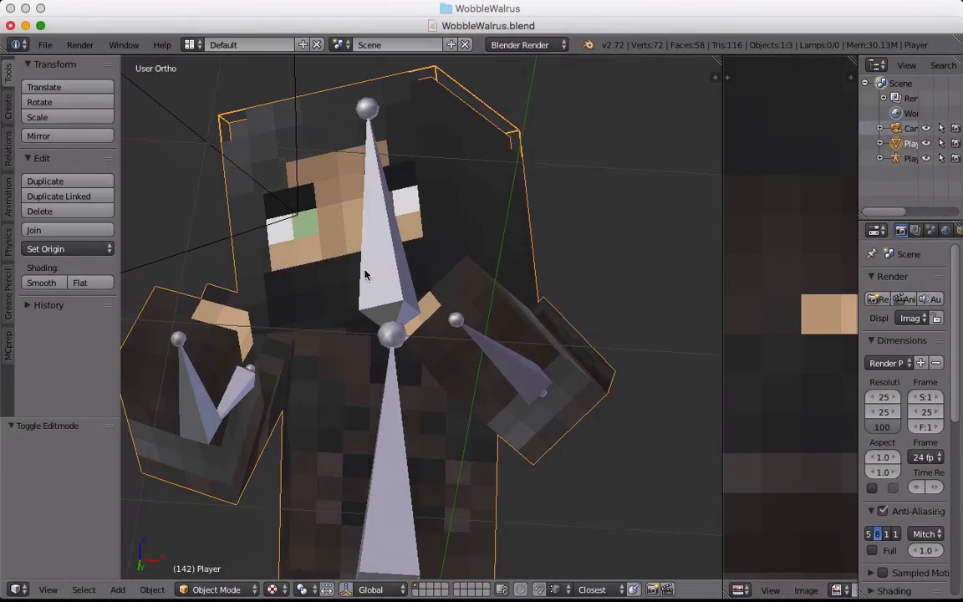
# Step: Examine the player's face and the outer head layer around it from several angles
pyautogui.moveTo(365, 274); pyautogui.dragTo(364, 331, button='middle')
pyautogui.scroll(2, 359, 334)
pyautogui.moveTo(306, 345); pyautogui.dragTo(423, 286, button='middle')
pyautogui.scroll(2, 347, 173)
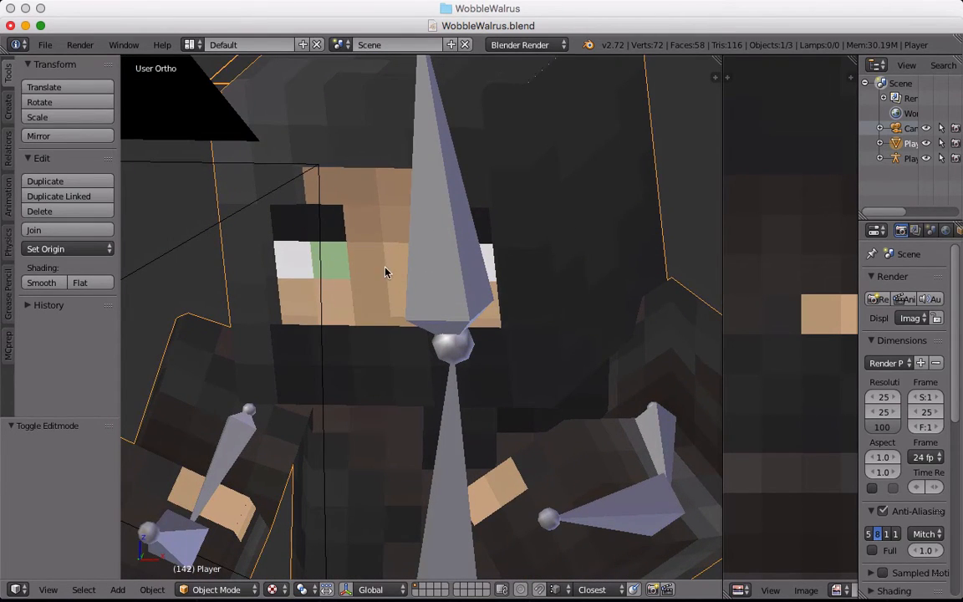
pyautogui.moveTo(387, 271); pyautogui.dragTo(340, 277, button='middle')
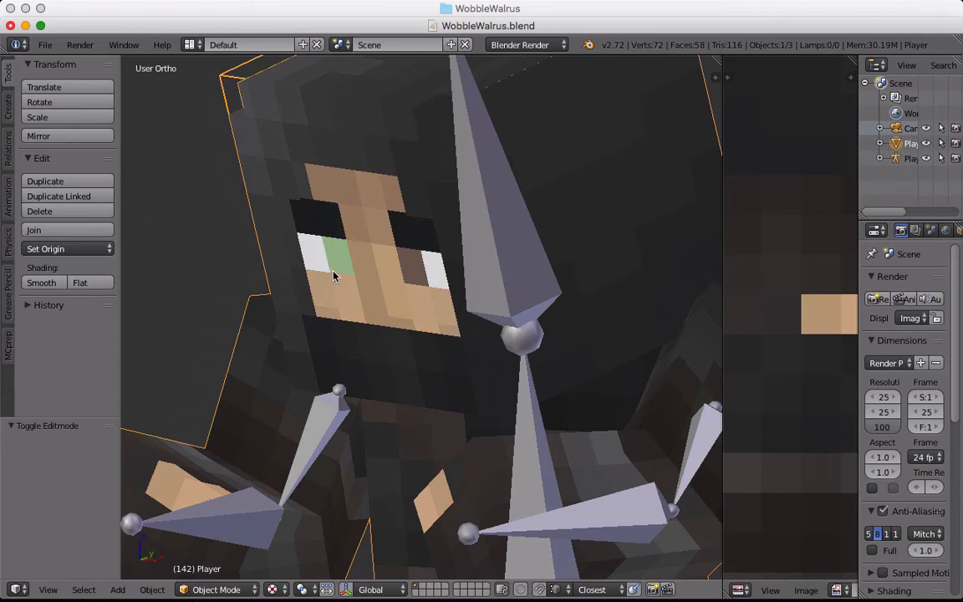
pyautogui.moveTo(342, 266); pyautogui.dragTo(372, 264, button='middle')
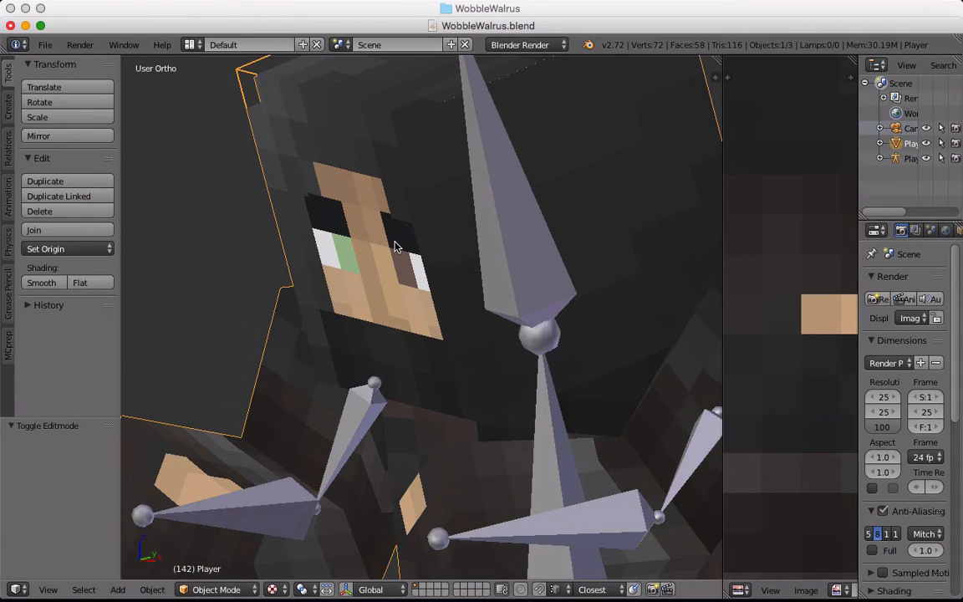
pyautogui.moveTo(435, 262); pyautogui.dragTo(490, 271, button='middle')
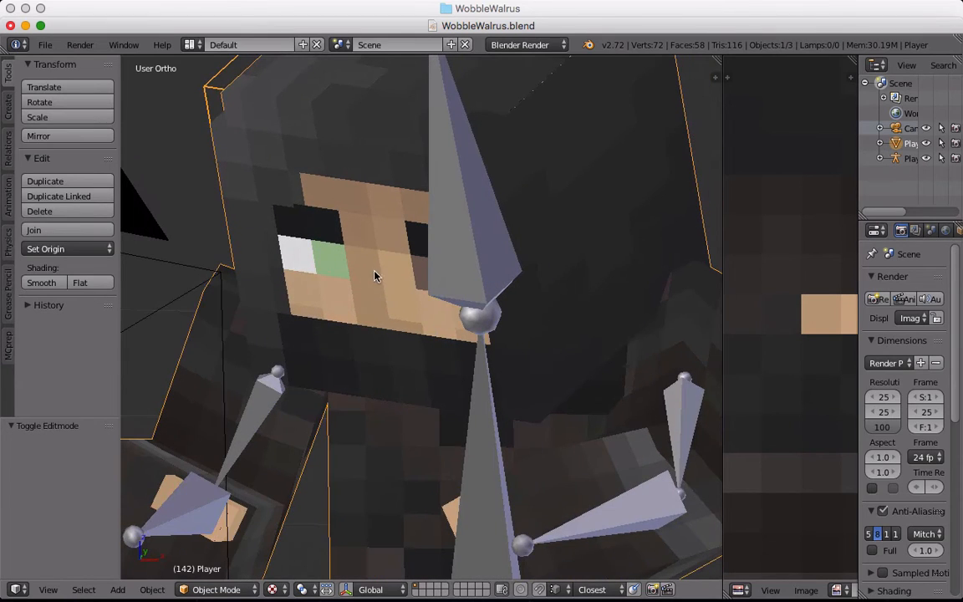
# Step: In Edit Mode, subdivide the front face of the outer head layer three times into an 8 by 8 grid
pyautogui.press('Tab')
pyautogui.keyDown('shift'); pyautogui.moveTo(425, 242); pyautogui.dragTo(256, 194, button='middle'); pyautogui.keyUp('shift')
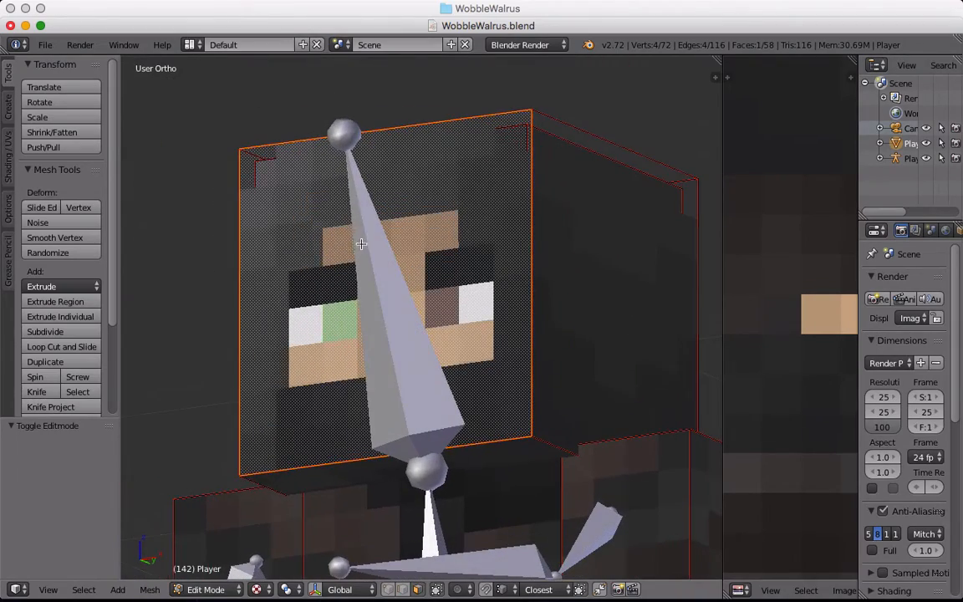
pyautogui.moveTo(360, 181); pyautogui.dragTo(357, 271, button='middle')
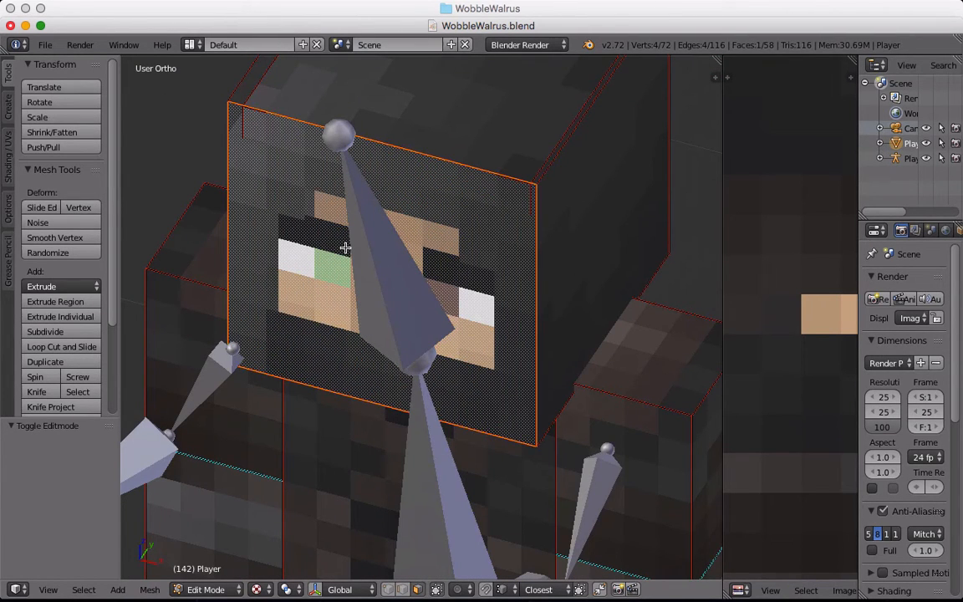
pyautogui.press('w')
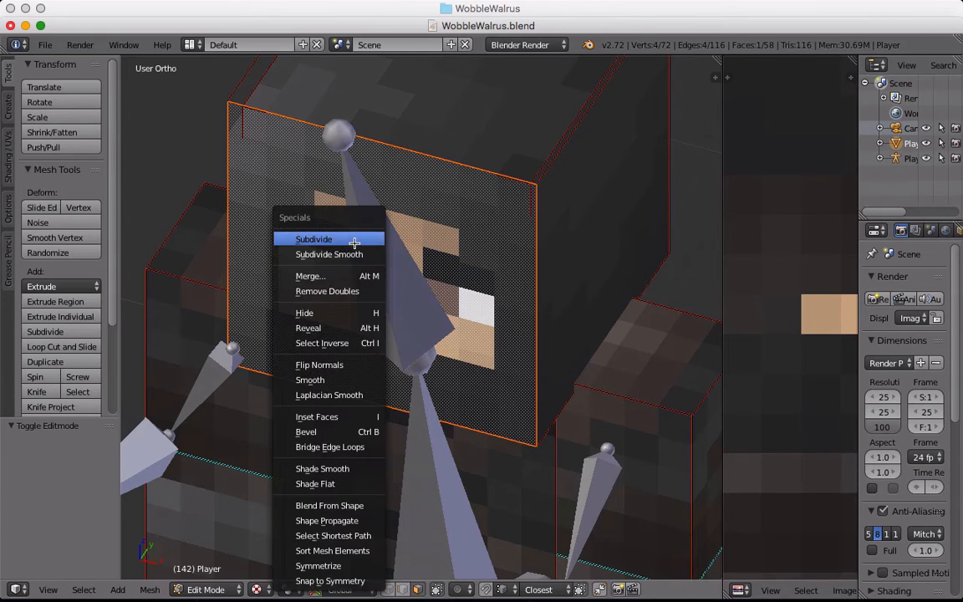
pyautogui.press('Escape')
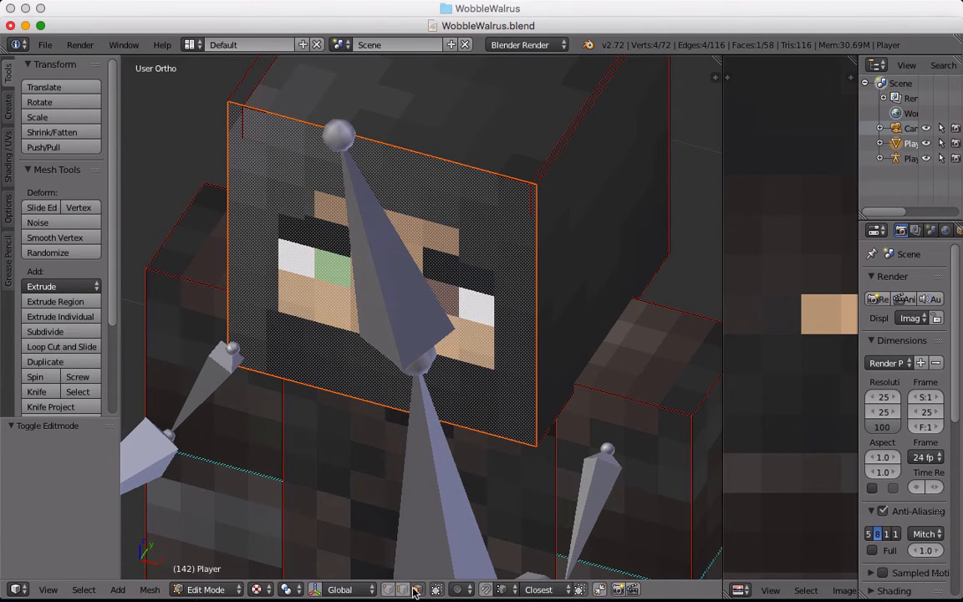
pyautogui.press('w')
pyautogui.click(281, 198)
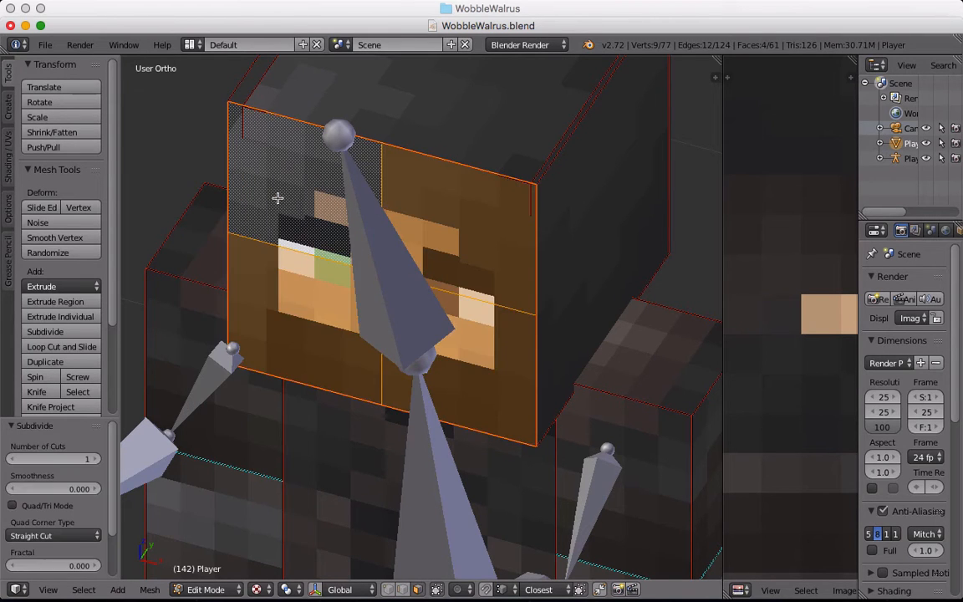
pyautogui.moveTo(278, 198); pyautogui.dragTo(365, 183, button='middle')
pyautogui.press('w')
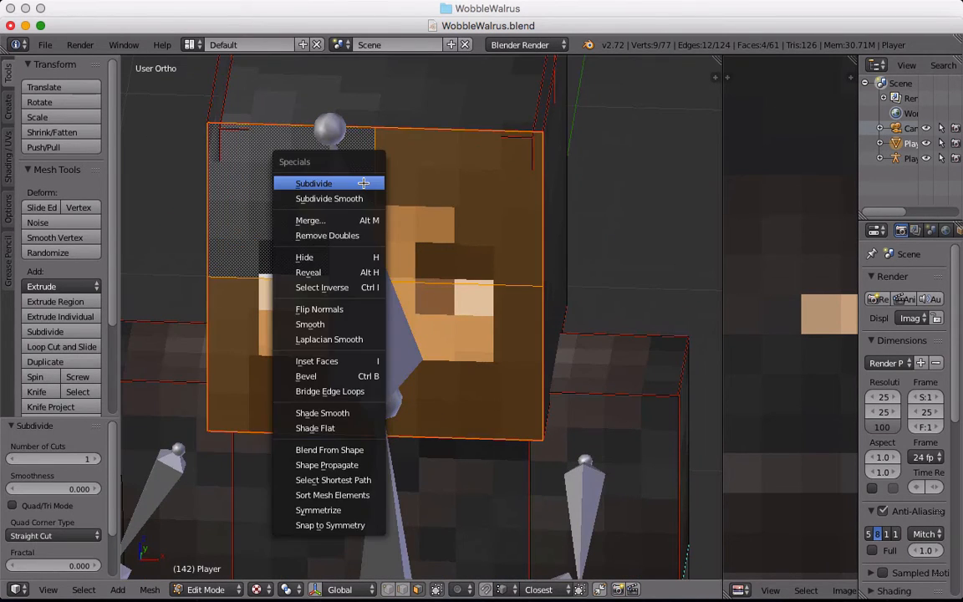
pyautogui.click(363, 183)
pyautogui.press('w')
pyautogui.click(364, 183)
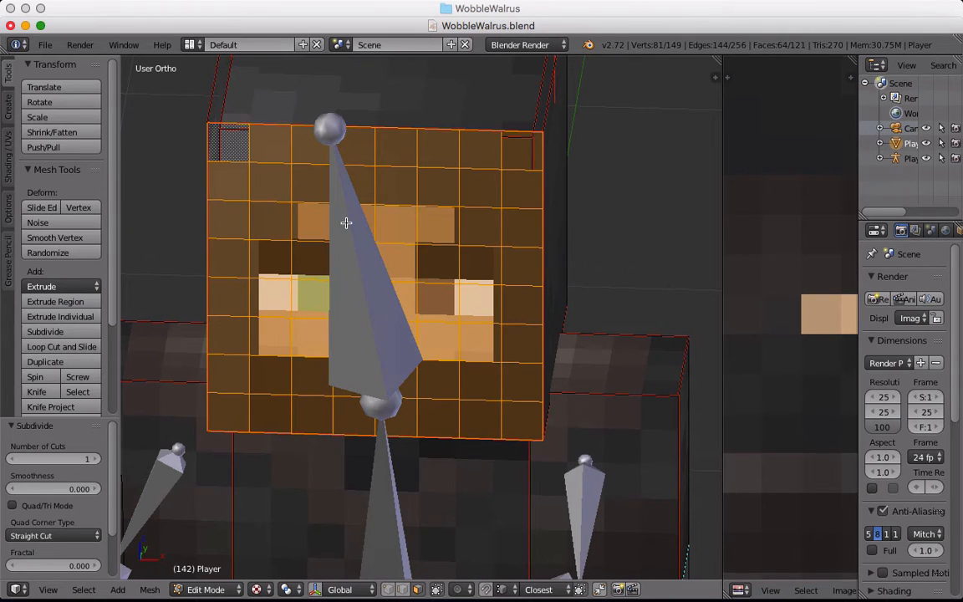
pyautogui.rightClick(268, 344)
pyautogui.rightClick(307, 343)
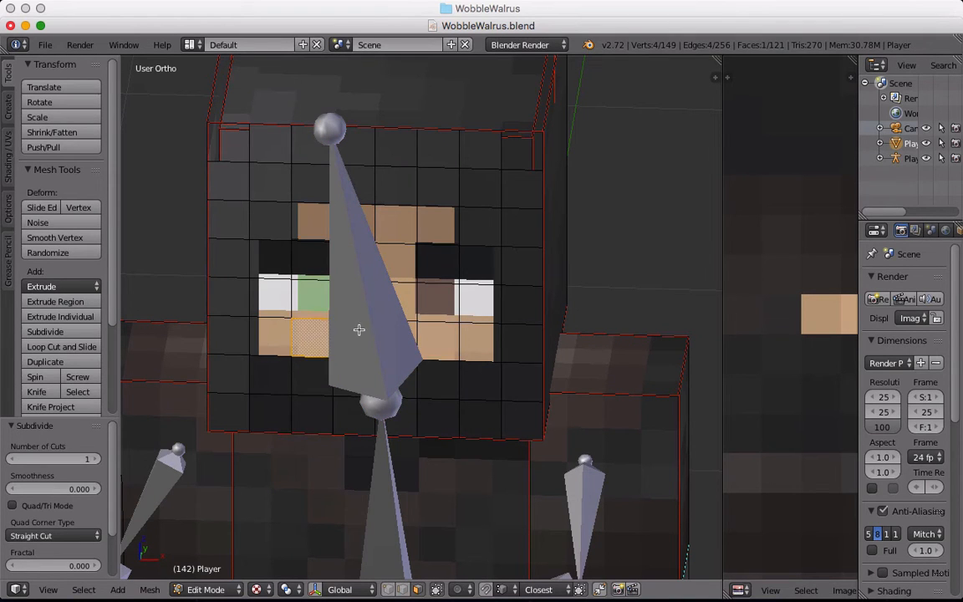
pyautogui.keyDown('shift'); pyautogui.rightClick(359, 331); pyautogui.keyUp('shift')
pyautogui.keyDown('shift'); pyautogui.rightClick(398, 330); pyautogui.keyUp('shift')
# Step: Delete the outer layer's faces over the face opening: three rows of six across cheeks, eyes and brows, and four across the forehead
pyautogui.moveTo(424, 334); pyautogui.dragTo(444, 276, button='middle')
pyautogui.rightClick(473, 345)
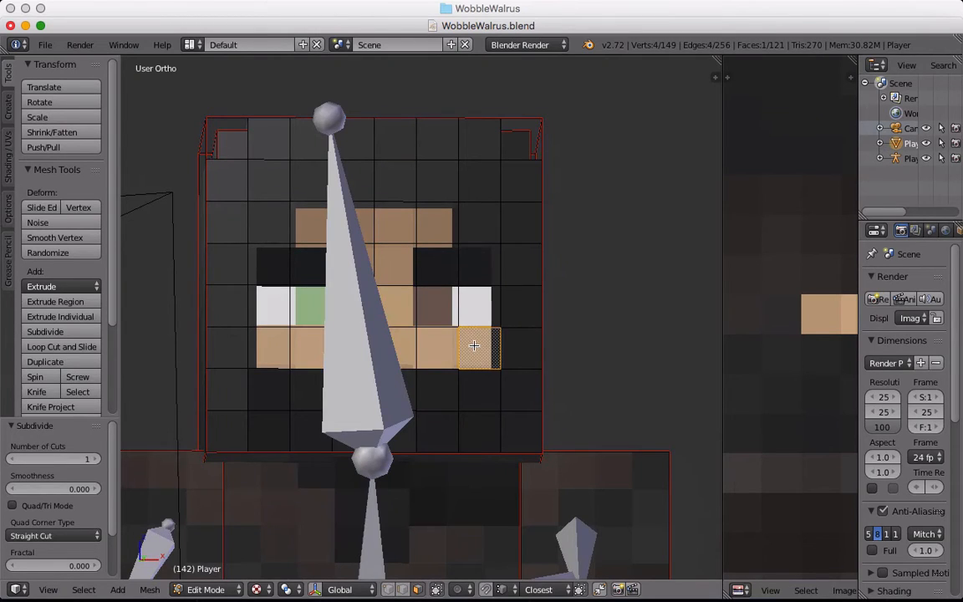
pyautogui.keyDown('shift'); pyautogui.rightClick(473, 300); pyautogui.keyUp('shift')
pyautogui.keyDown('shift'); pyautogui.rightClick(446, 307); pyautogui.keyUp('shift')
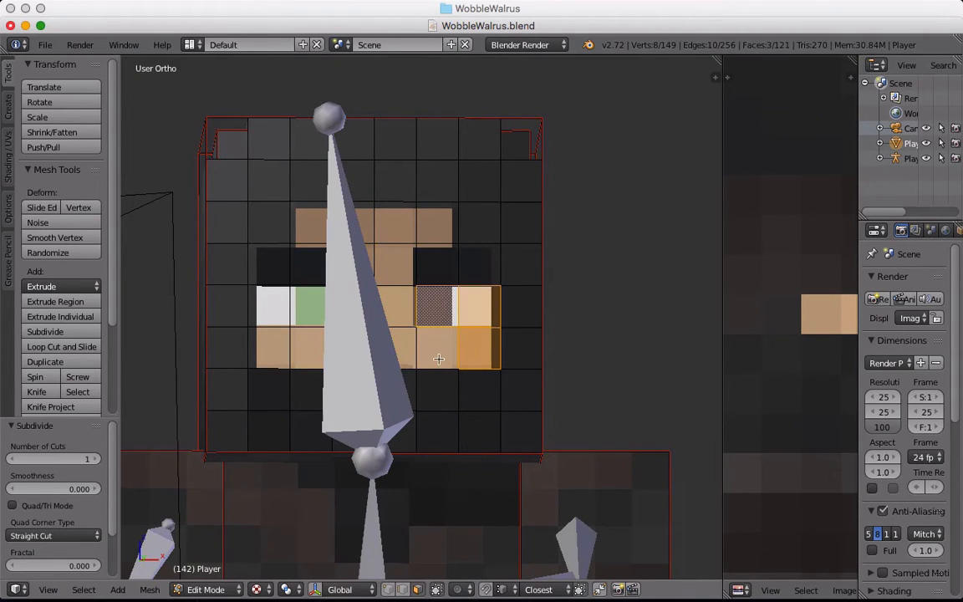
pyautogui.keyDown('shift'); pyautogui.rightClick(439, 357); pyautogui.keyUp('shift')
pyautogui.keyDown('shift'); pyautogui.rightClick(407, 346); pyautogui.keyUp('shift')
pyautogui.keyDown('shift'); pyautogui.rightClick(390, 300); pyautogui.keyUp('shift')
pyautogui.keyDown('shift'); pyautogui.rightClick(340, 297); pyautogui.keyUp('shift')
pyautogui.keyDown('shift'); pyautogui.rightClick(332, 342); pyautogui.keyUp('shift')
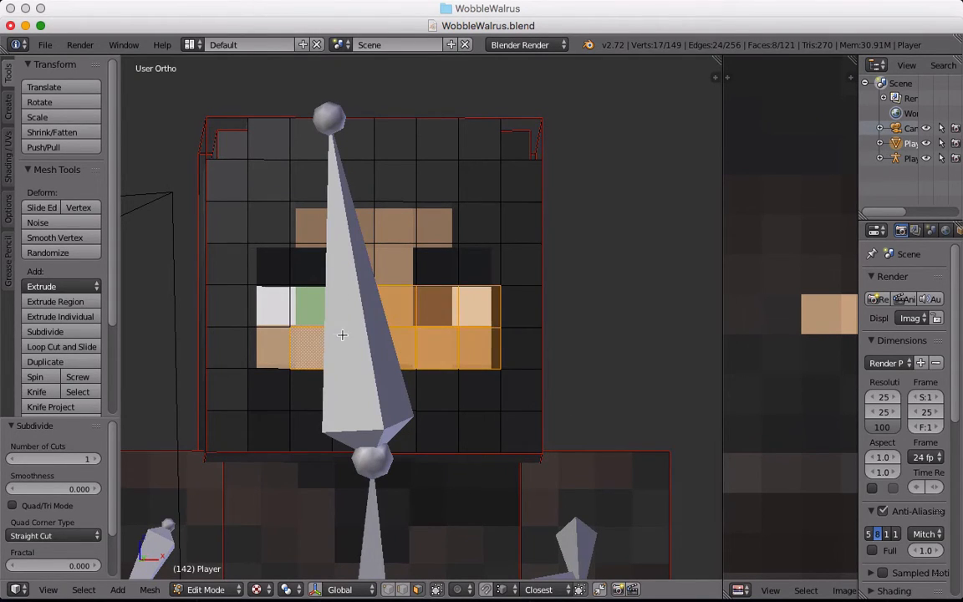
pyautogui.moveTo(359, 332); pyautogui.dragTo(287, 344, button='middle')
pyautogui.keyDown('shift'); pyautogui.rightClick(393, 359); pyautogui.keyUp('shift')
pyautogui.keyDown('shift'); pyautogui.rightClick(366, 311); pyautogui.keyUp('shift')
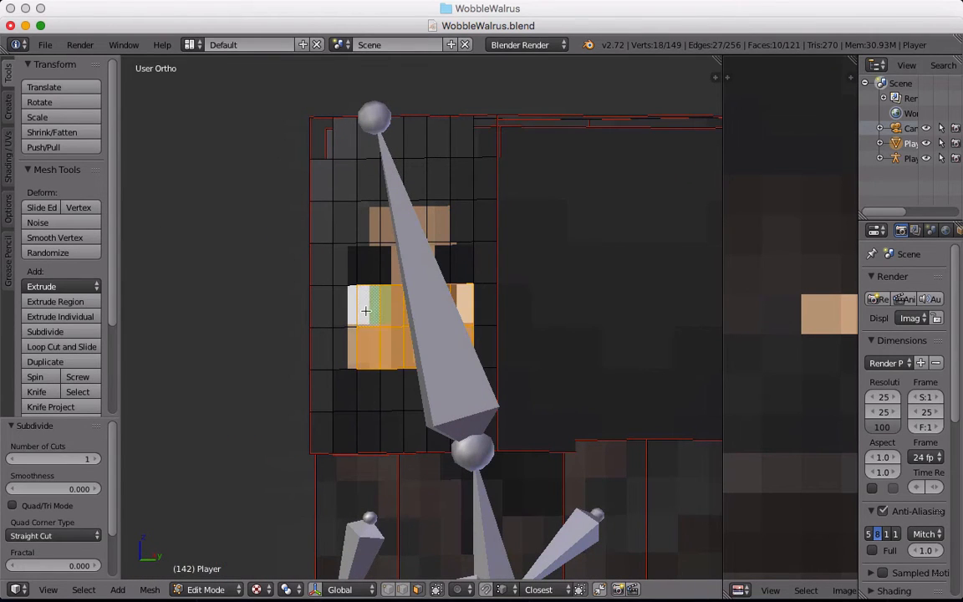
pyautogui.keyDown('shift'); pyautogui.rightClick(343, 319); pyautogui.keyUp('shift')
pyautogui.keyDown('shift'); pyautogui.rightClick(343, 333); pyautogui.keyUp('shift')
pyautogui.moveTo(365, 334); pyautogui.dragTo(452, 323, button='middle')
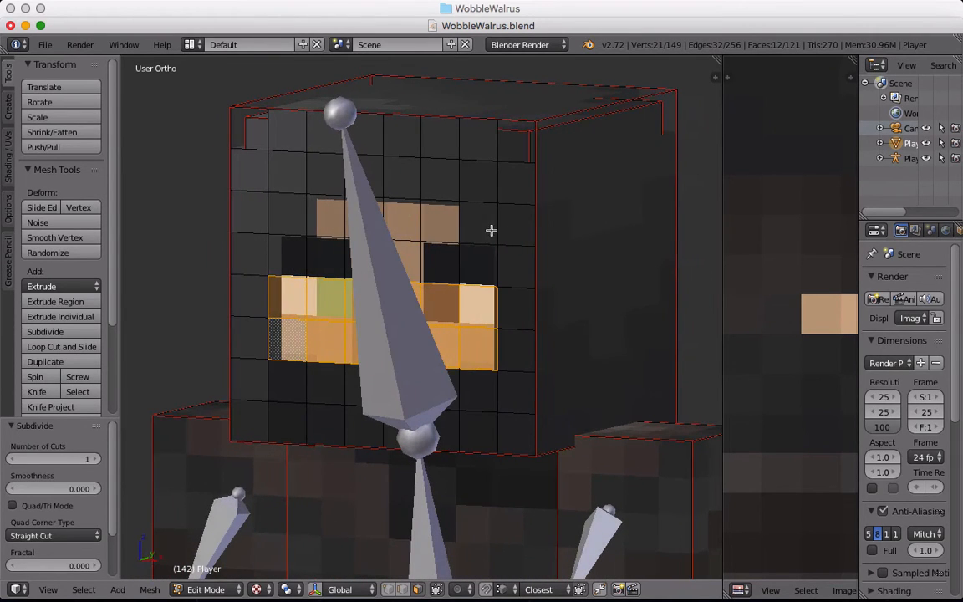
pyautogui.keyDown('shift'); pyautogui.rightClick(294, 258); pyautogui.keyUp('shift')
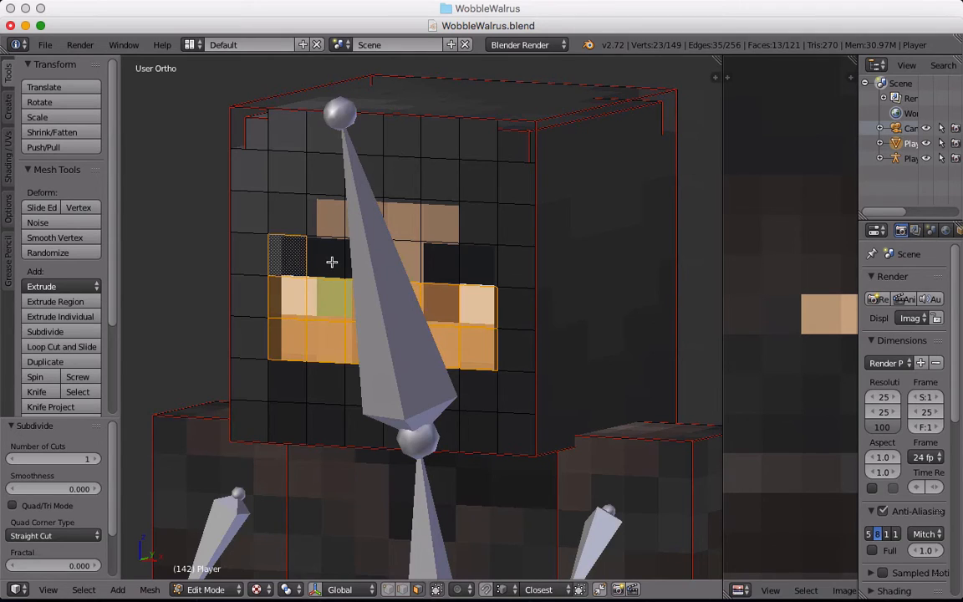
pyautogui.keyDown('shift'); pyautogui.rightClick(332, 260); pyautogui.keyUp('shift')
pyautogui.keyDown('shift'); pyautogui.rightClick(366, 258); pyautogui.keyUp('shift')
pyautogui.keyDown('shift'); pyautogui.rightClick(405, 256); pyautogui.keyUp('shift')
pyautogui.keyDown('shift'); pyautogui.rightClick(441, 257); pyautogui.keyUp('shift')
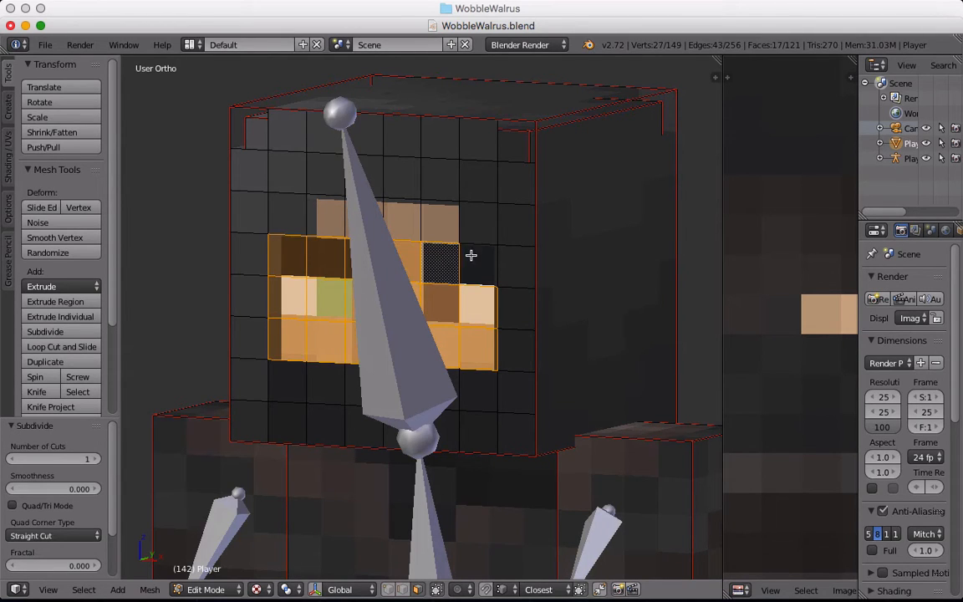
pyautogui.keyDown('shift'); pyautogui.rightClick(443, 221); pyautogui.keyUp('shift')
pyautogui.keyDown('shift'); pyautogui.rightClick(407, 218); pyautogui.keyUp('shift')
pyautogui.keyDown('shift'); pyautogui.rightClick(371, 218); pyautogui.keyUp('shift')
pyautogui.keyDown('shift'); pyautogui.rightClick(336, 221); pyautogui.keyUp('shift')
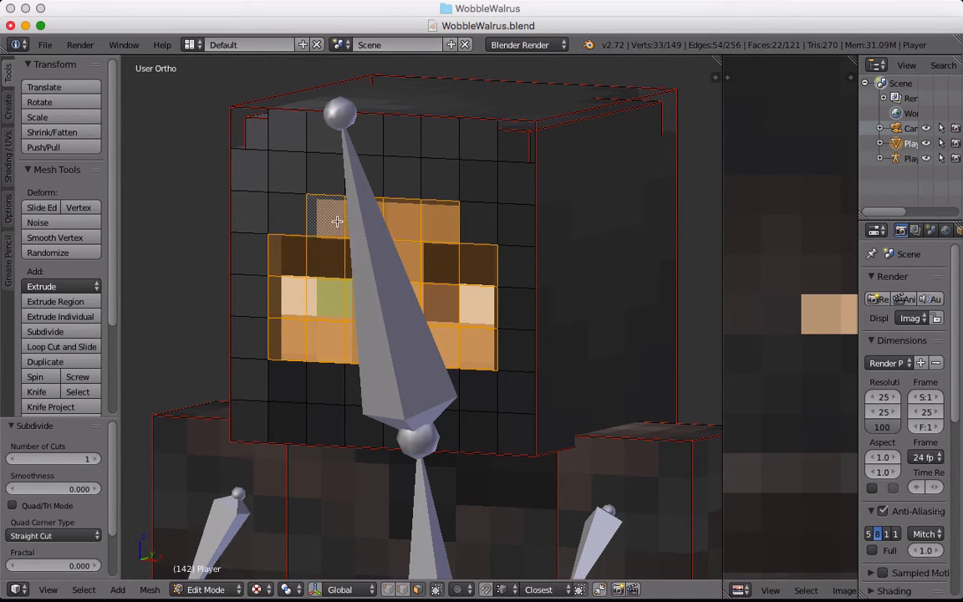
pyautogui.scroll(-6, 812, 284)
pyautogui.moveTo(797, 296); pyautogui.dragTo(848, 307, button='middle')
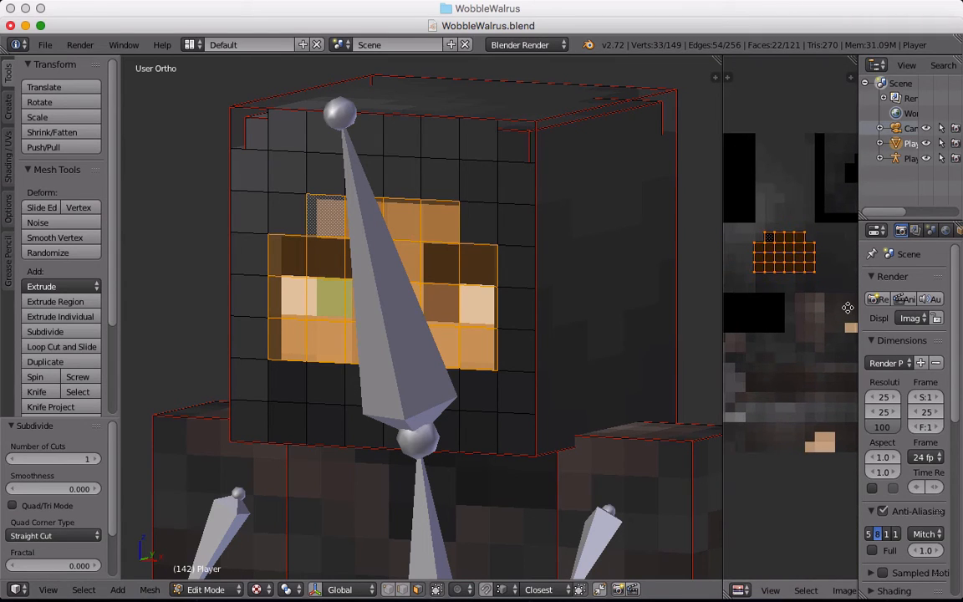
pyautogui.press('x')
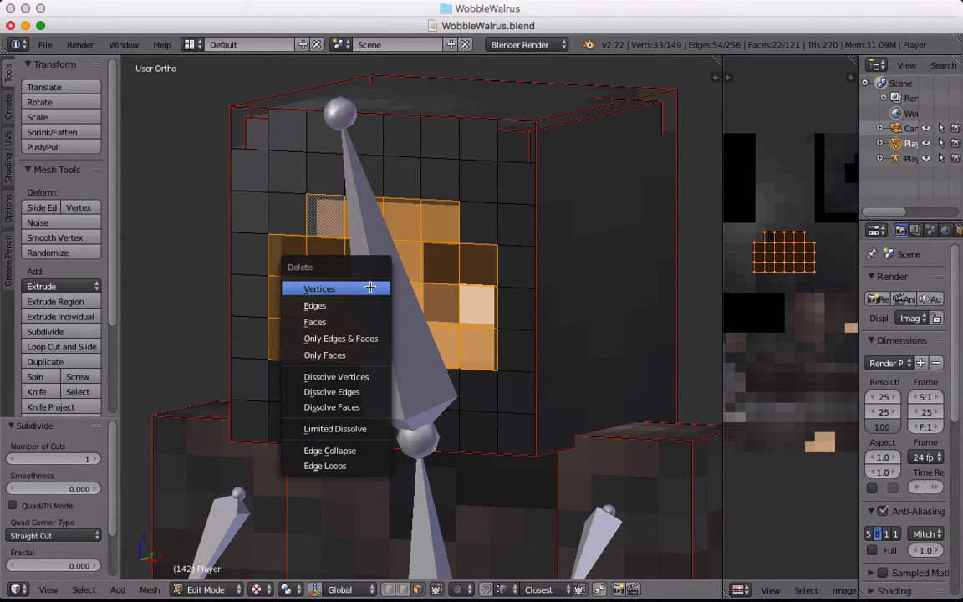
pyautogui.click(357, 320)
# Step: Select the front face of the inner head and subdivide it three times into an 8 by 8 grid
pyautogui.moveTo(425, 318); pyautogui.dragTo(319, 304, button='middle')
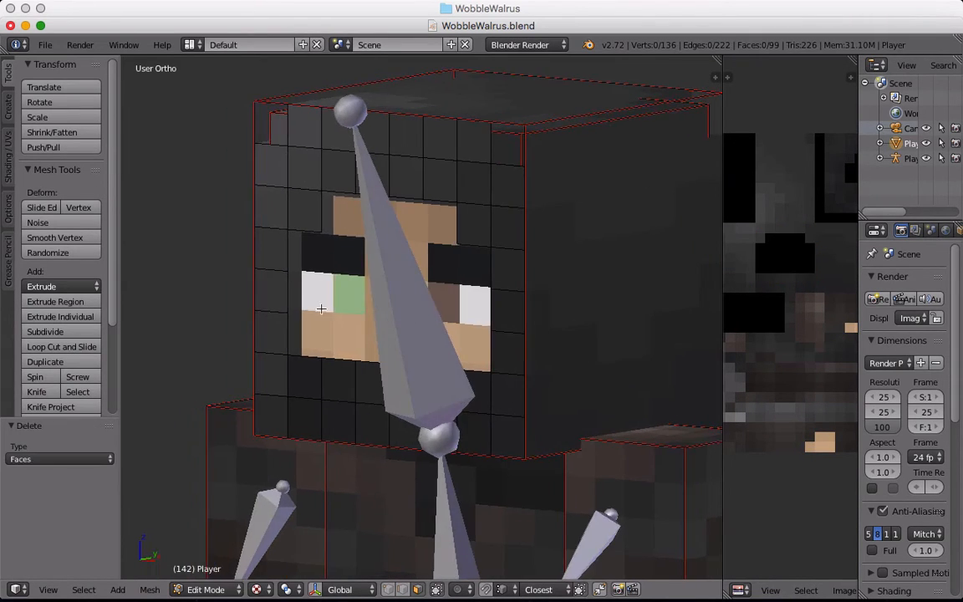
pyautogui.rightClick(313, 308)
pyautogui.moveTo(414, 249); pyautogui.dragTo(490, 226, button='middle')
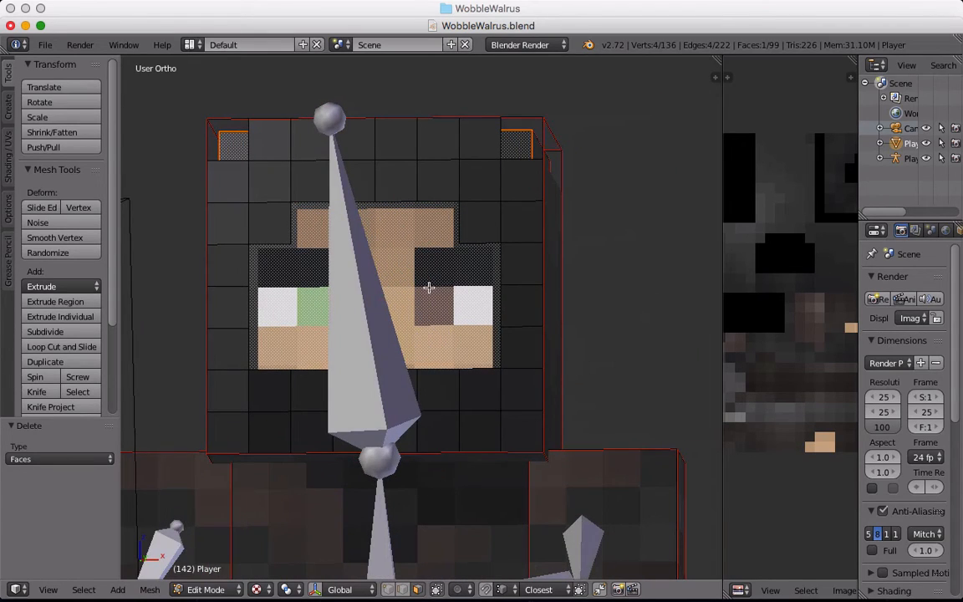
pyautogui.moveTo(392, 303)
pyautogui.mouseDown(button='middle')
pyautogui.moveTo(322, 333)
pyautogui.moveTo(227, 322)
pyautogui.moveTo(318, 336)
pyautogui.moveTo(375, 330)
pyautogui.moveTo(398, 312)
pyautogui.mouseUp(button='middle')
pyautogui.press('w')
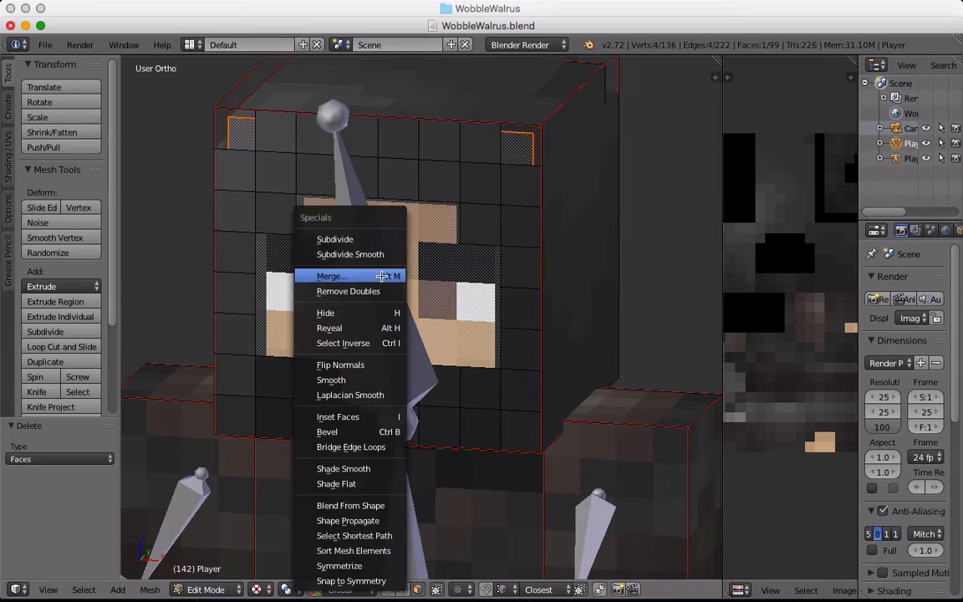
pyautogui.click(357, 238)
pyautogui.press('w')
pyautogui.click(357, 237)
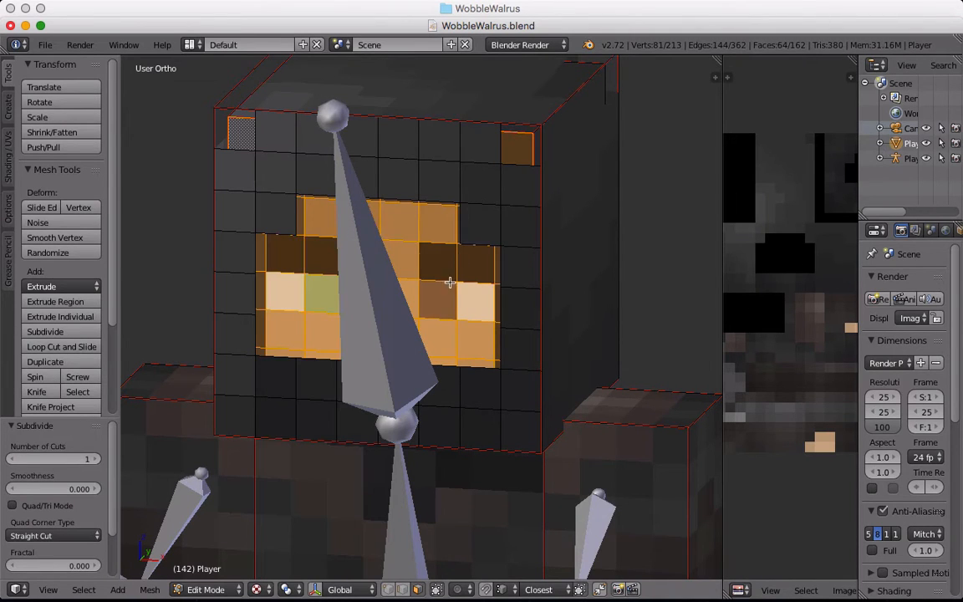
pyautogui.press('a')
pyautogui.rightClick(290, 274)
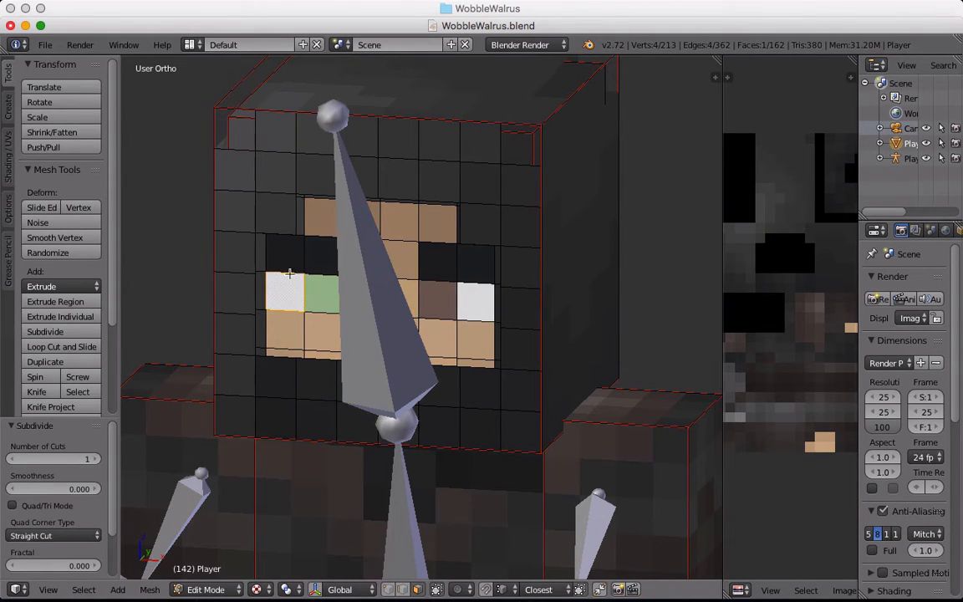
pyautogui.rightClick(289, 264)
pyautogui.rightClick(319, 264)
pyautogui.moveTo(375, 272); pyautogui.dragTo(335, 275, button='middle')
pyautogui.scroll(3, 425, 262)
pyautogui.moveTo(425, 263); pyautogui.dragTo(344, 222, button='middle')
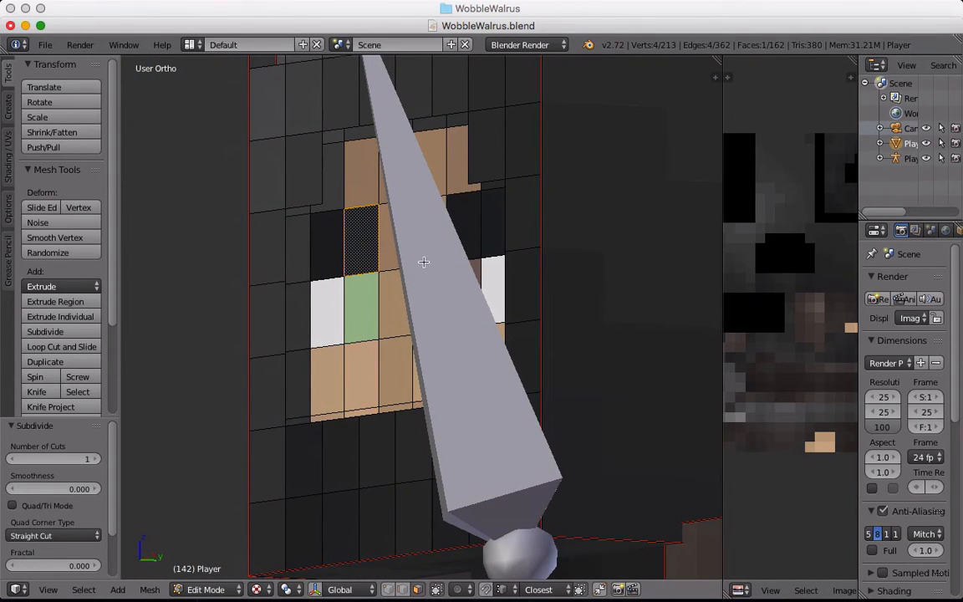
pyautogui.moveTo(400, 287); pyautogui.dragTo(439, 301, button='middle')
# Step: Select the four eye faces, both pupils and both whites, and extrude them about 0.012 into the head
pyautogui.rightClick(311, 298)
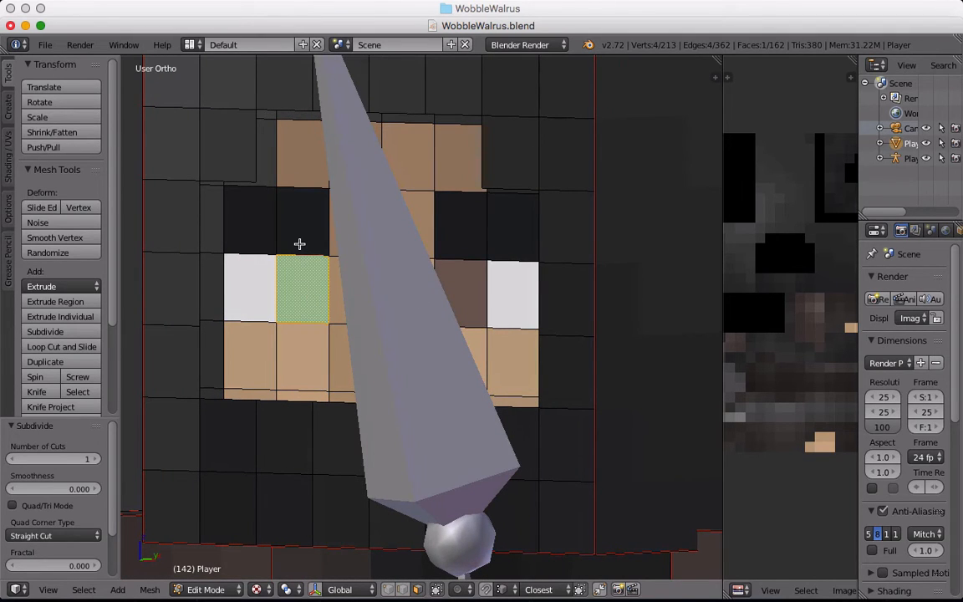
pyautogui.moveTo(304, 290); pyautogui.dragTo(301, 342, button='middle')
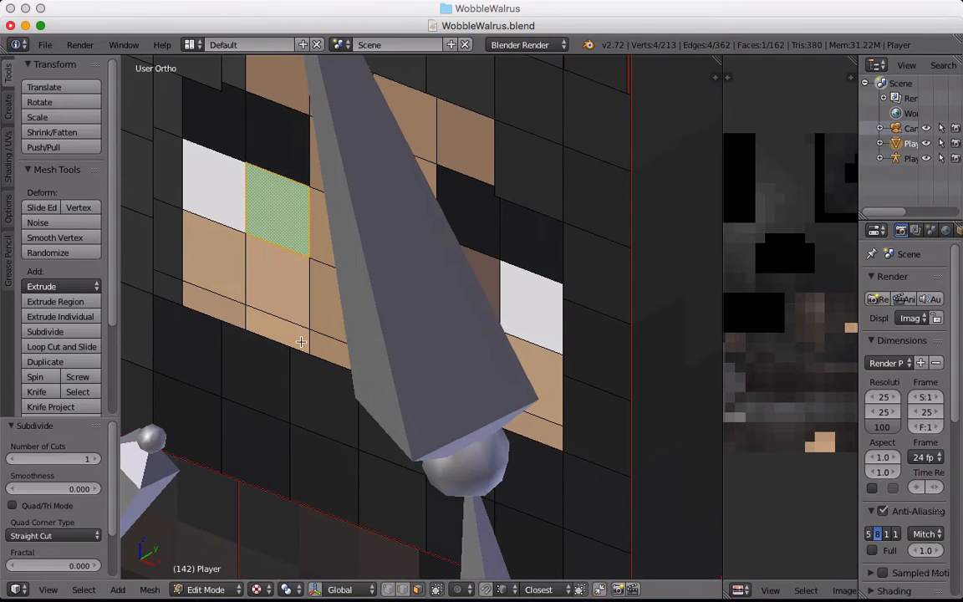
pyautogui.keyDown('shift'); pyautogui.rightClick(234, 213); pyautogui.keyUp('shift')
pyautogui.keyDown('shift'); pyautogui.rightClick(485, 273); pyautogui.keyUp('shift')
pyautogui.keyDown('shift'); pyautogui.rightClick(538, 285); pyautogui.keyUp('shift')
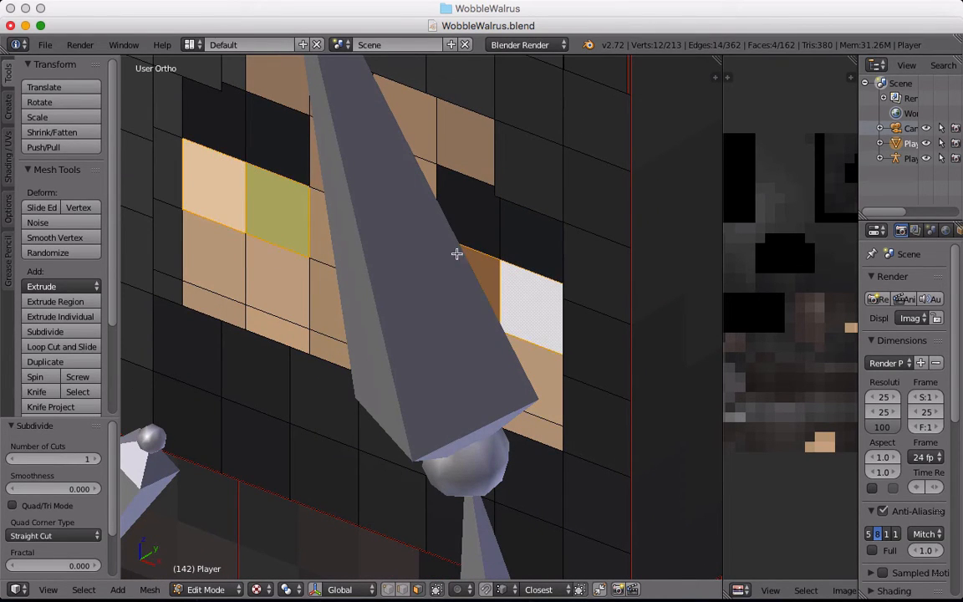
pyautogui.moveTo(436, 250); pyautogui.dragTo(384, 199, button='middle')
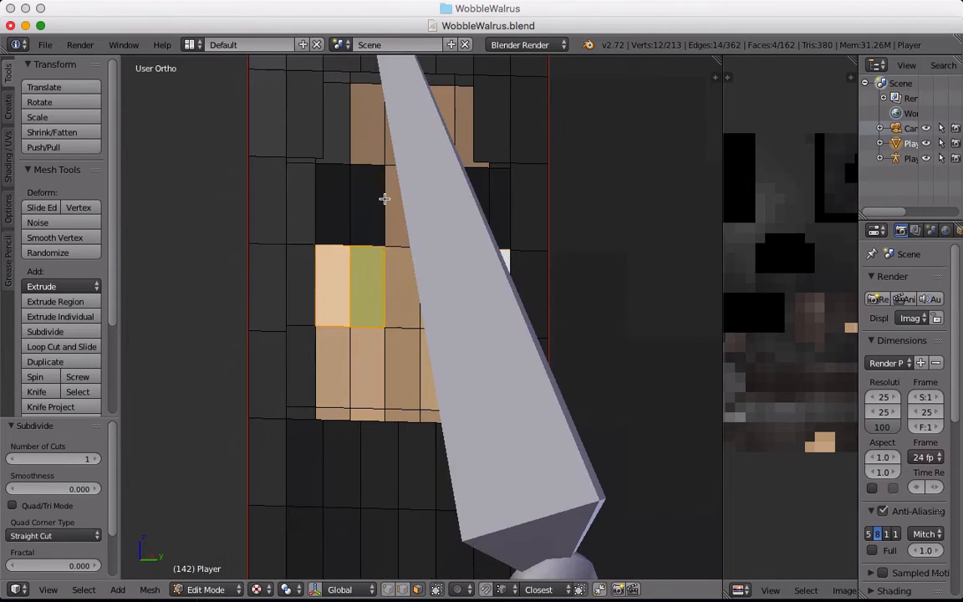
pyautogui.press('e')
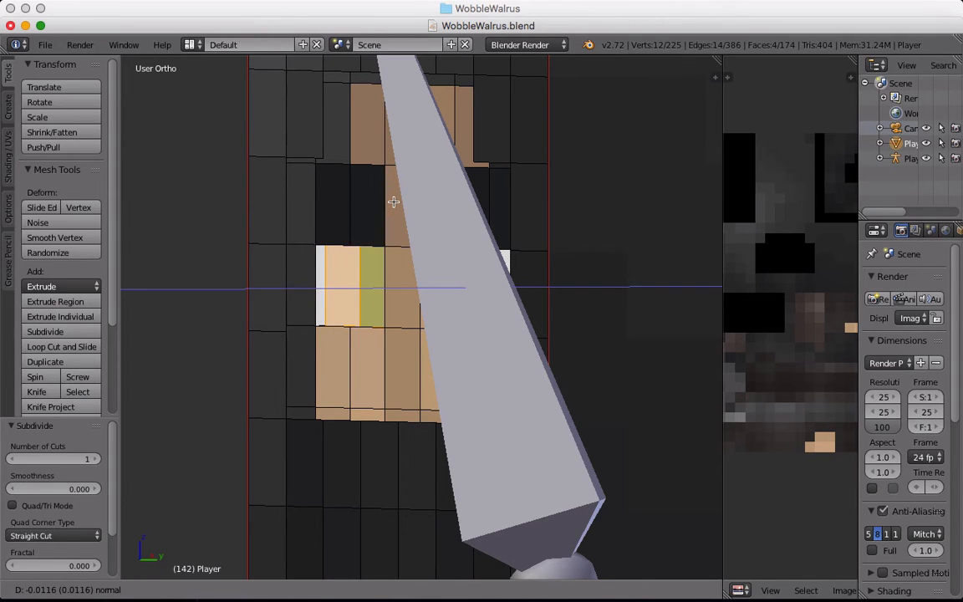
pyautogui.click(393, 202)
# Step: Select the green and brown pupil faces and extrude them about 0.007 outward from the recessed eyes
pyautogui.moveTo(393, 208); pyautogui.dragTo(407, 262, button='middle')
pyautogui.rightClick(241, 239)
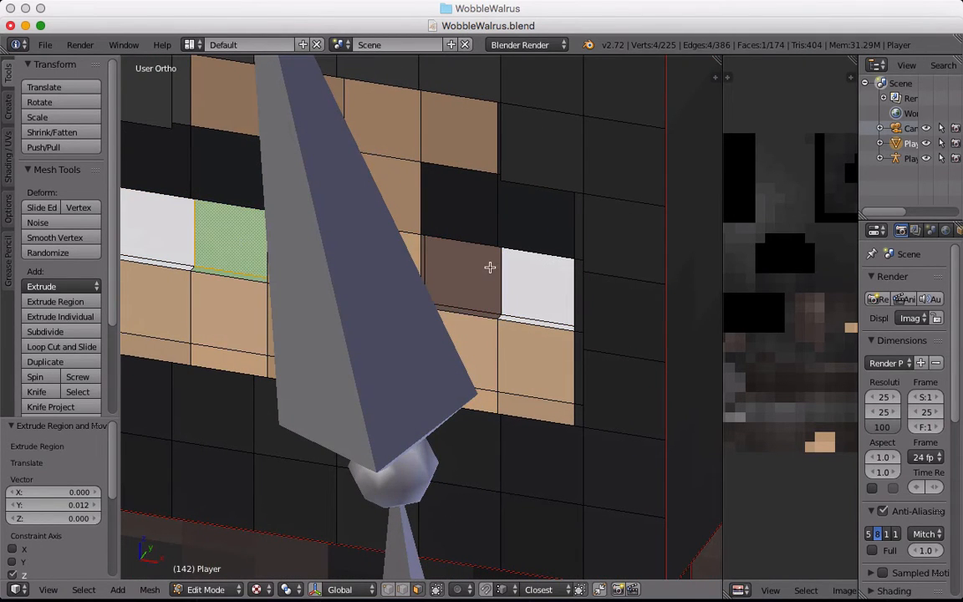
pyautogui.keyDown('shift'); pyautogui.rightClick(475, 269); pyautogui.keyUp('shift')
pyautogui.press('e')
pyautogui.click(474, 270)
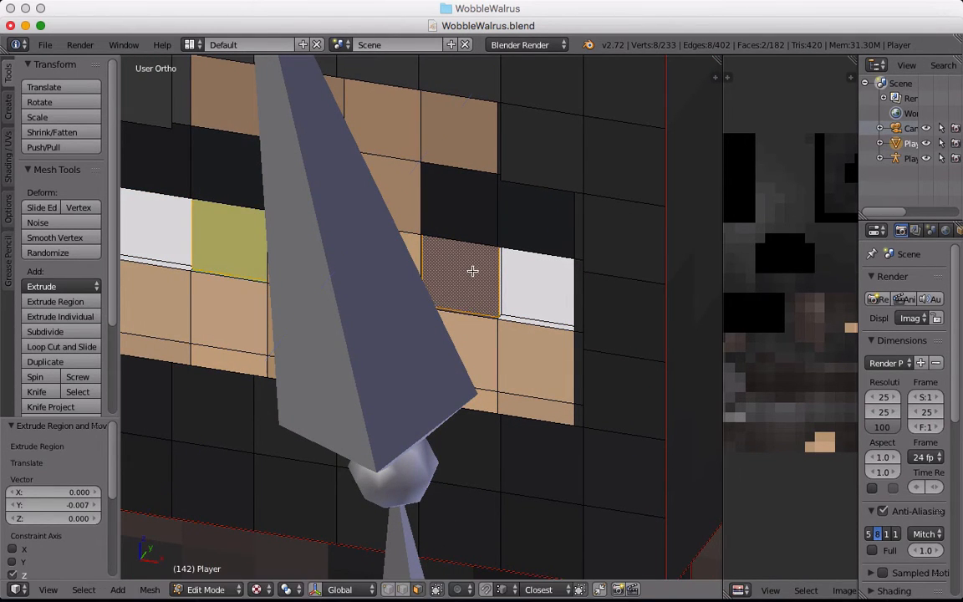
pyautogui.moveTo(471, 268); pyautogui.dragTo(505, 350, button='middle')
pyautogui.moveTo(508, 332); pyautogui.dragTo(464, 255, button='middle')
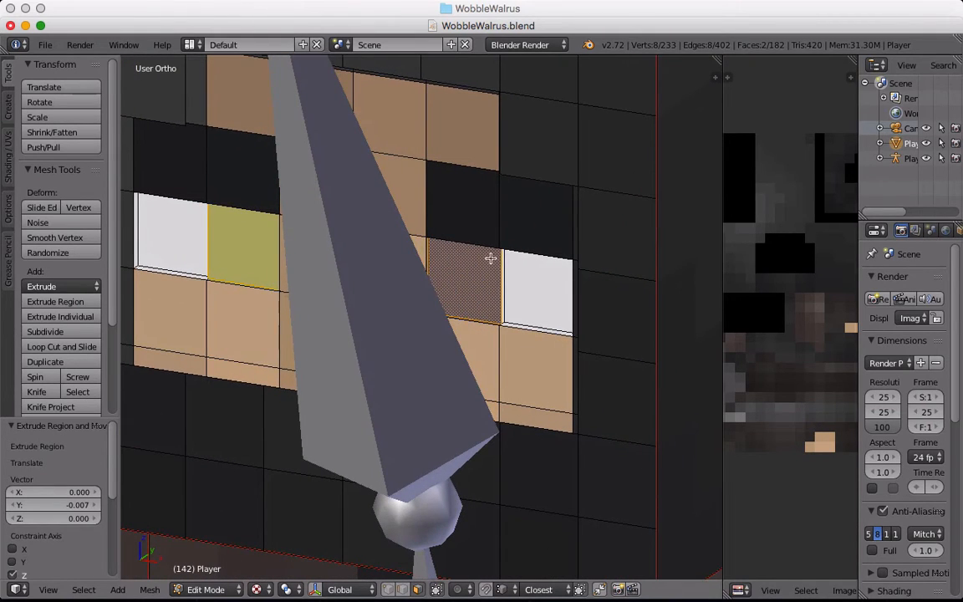
pyautogui.moveTo(552, 278); pyautogui.dragTo(609, 332, button='middle')
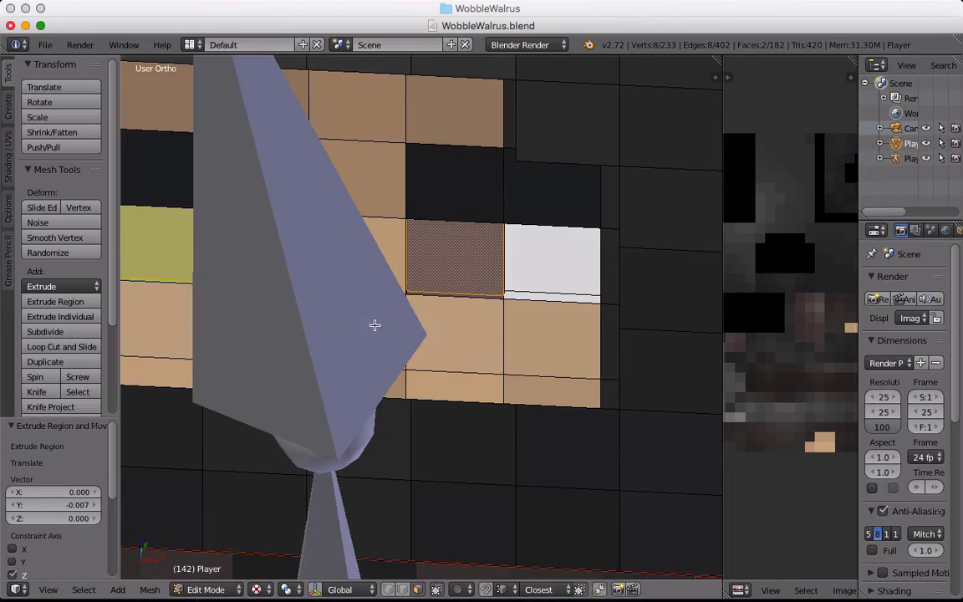
pyautogui.moveTo(375, 325); pyautogui.dragTo(550, 271, button='middle')
pyautogui.rightClick(539, 253)
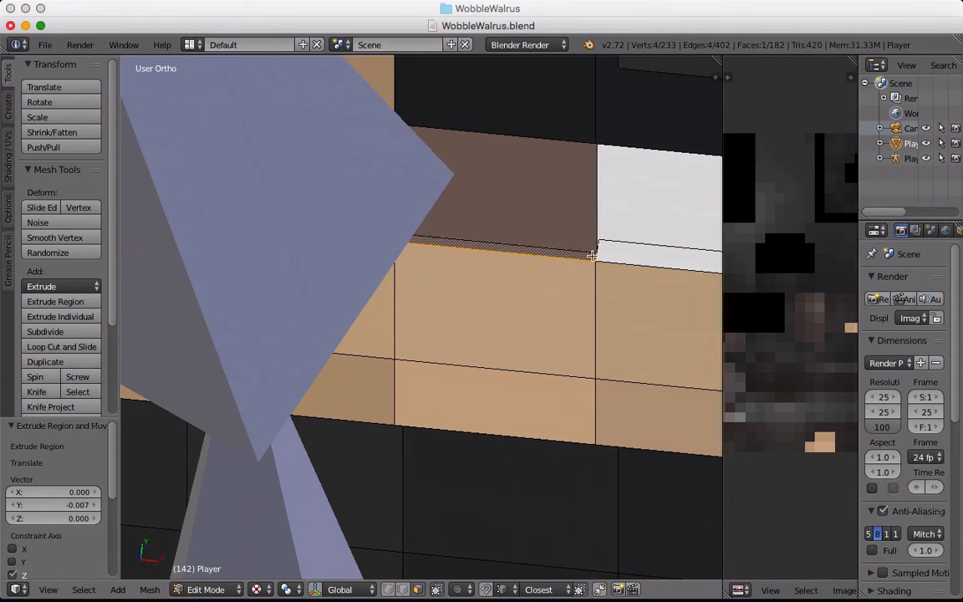
pyautogui.keyDown('shift'); pyautogui.rightClick(622, 256); pyautogui.keyUp('shift')
pyautogui.moveTo(622, 257)
pyautogui.mouseDown(button='middle')
pyautogui.moveTo(599, 266)
pyautogui.moveTo(659, 254)
pyautogui.moveTo(640, 187)
pyautogui.moveTo(651, 83)
pyautogui.moveTo(572, 123)
pyautogui.moveTo(600, 208)
pyautogui.moveTo(626, 211)
pyautogui.moveTo(590, 209)
pyautogui.moveTo(610, 286)
pyautogui.moveTo(615, 263)
pyautogui.mouseUp(button='middle')
pyautogui.rightClick(567, 262)
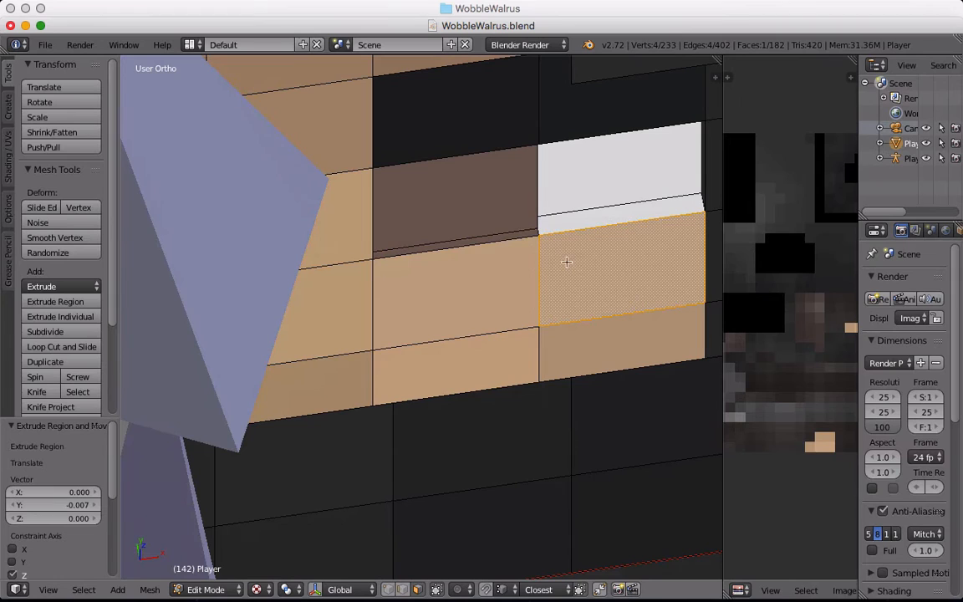
# Step: Move the UVs of the two lower socket faces of the brown-pupil eye onto the skin-coloured pixels and scale them to about 0.84
pyautogui.rightClick(505, 239)
pyautogui.keyDown('shift'); pyautogui.rightClick(581, 225); pyautogui.keyUp('shift')
pyautogui.scroll(-6, 757, 344)
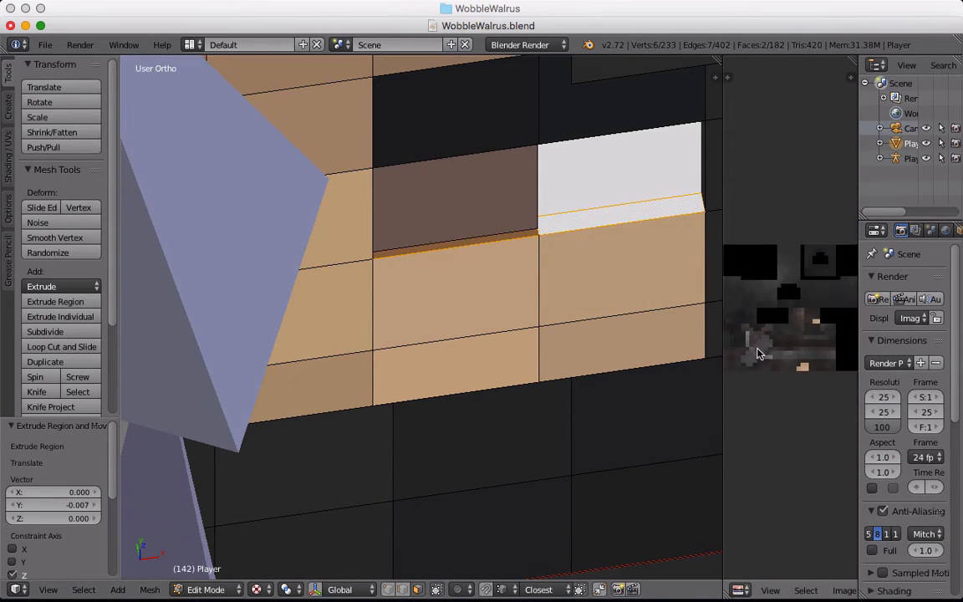
pyautogui.scroll(8, 768, 319)
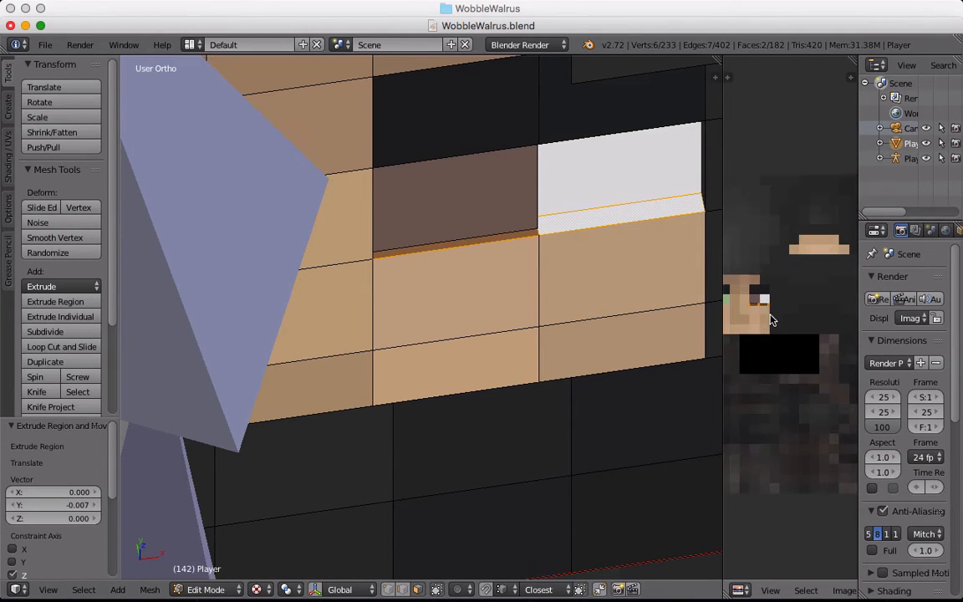
pyautogui.moveTo(852, 344); pyautogui.dragTo(907, 360, button='middle')
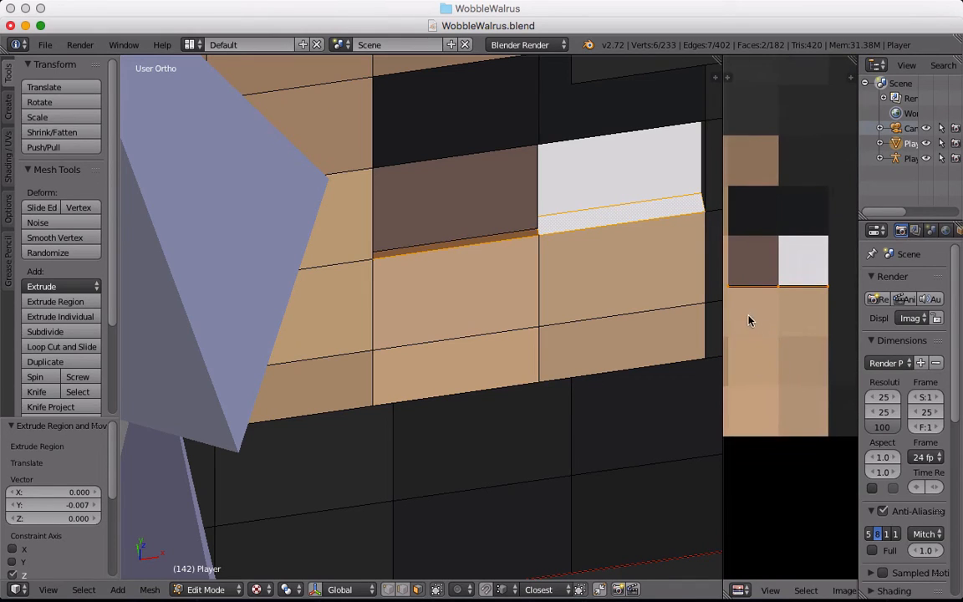
pyautogui.scroll(2, 756, 316)
pyautogui.moveTo(763, 319)
pyautogui.mouseDown(button='middle')
pyautogui.moveTo(807, 336)
pyautogui.moveTo(769, 324)
pyautogui.mouseUp(button='middle')
pyautogui.scroll(-1, 805, 337)
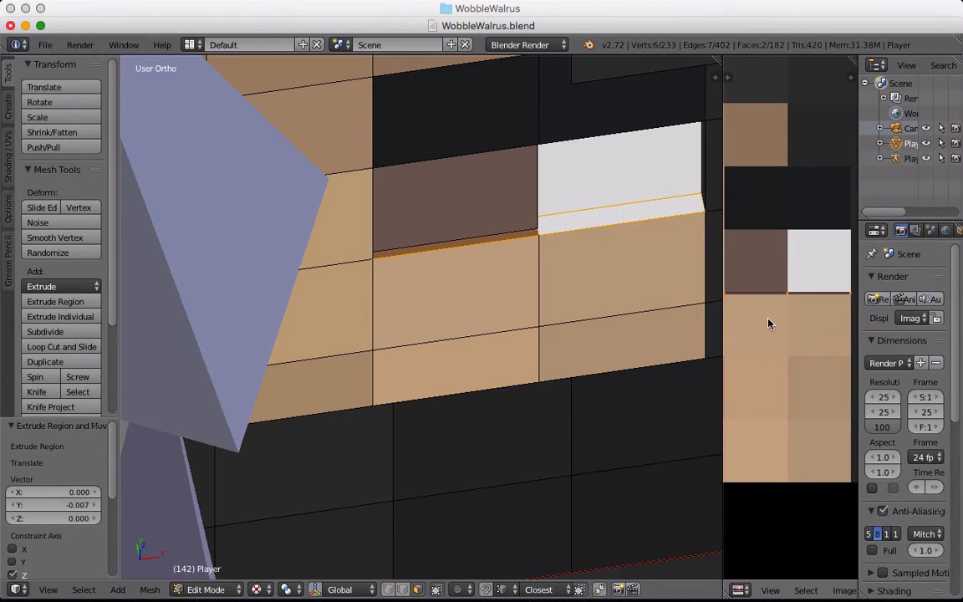
pyautogui.press('g')
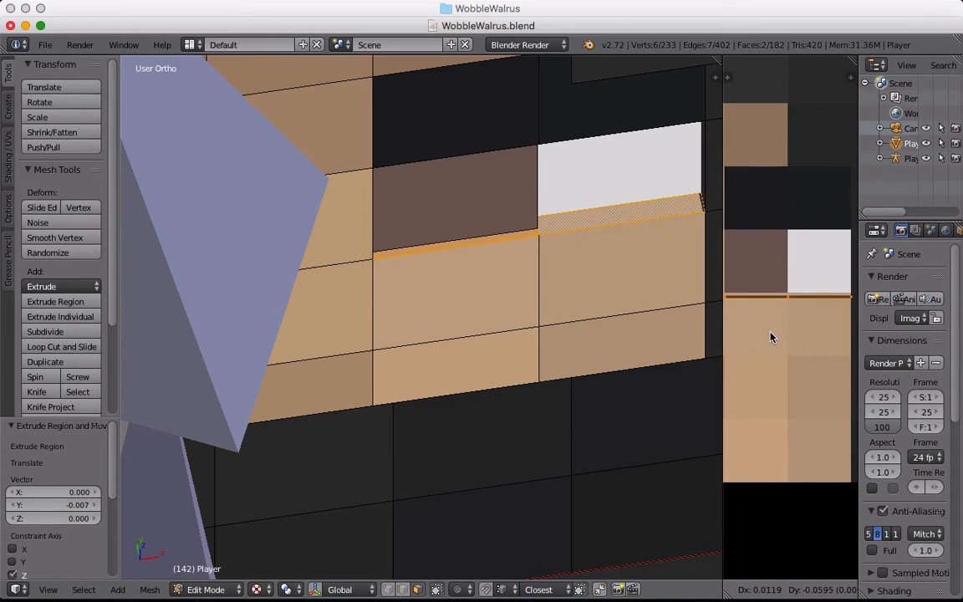
pyautogui.click(771, 335)
pyautogui.press('s')
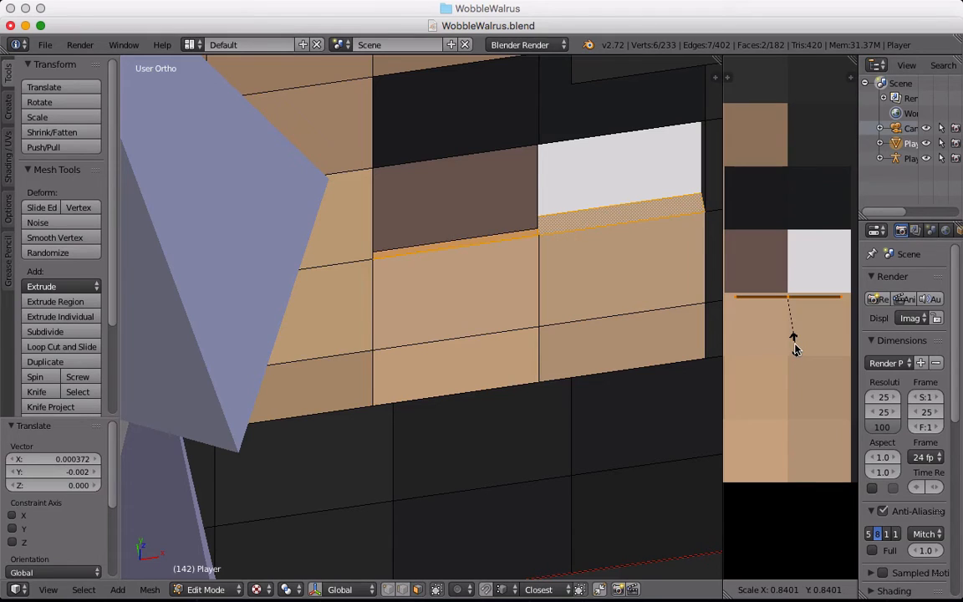
pyautogui.click(795, 349)
# Step: Check the lower socket faces of the brown-pupil eye against the cheek texture and view the eye from several angles
pyautogui.rightClick(580, 256)
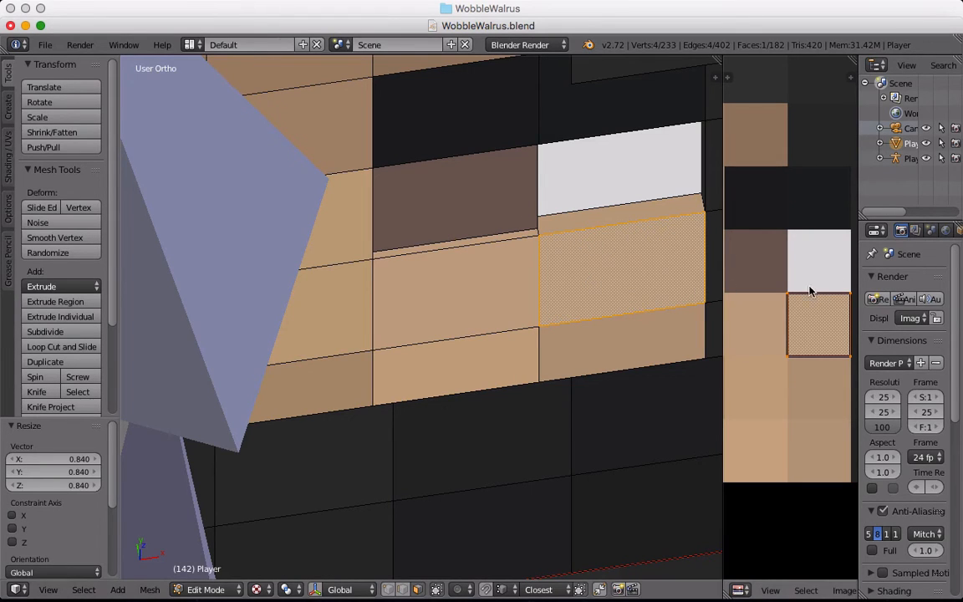
pyautogui.rightClick(590, 218)
pyautogui.keyDown('shift'); pyautogui.rightClick(527, 232); pyautogui.keyUp('shift')
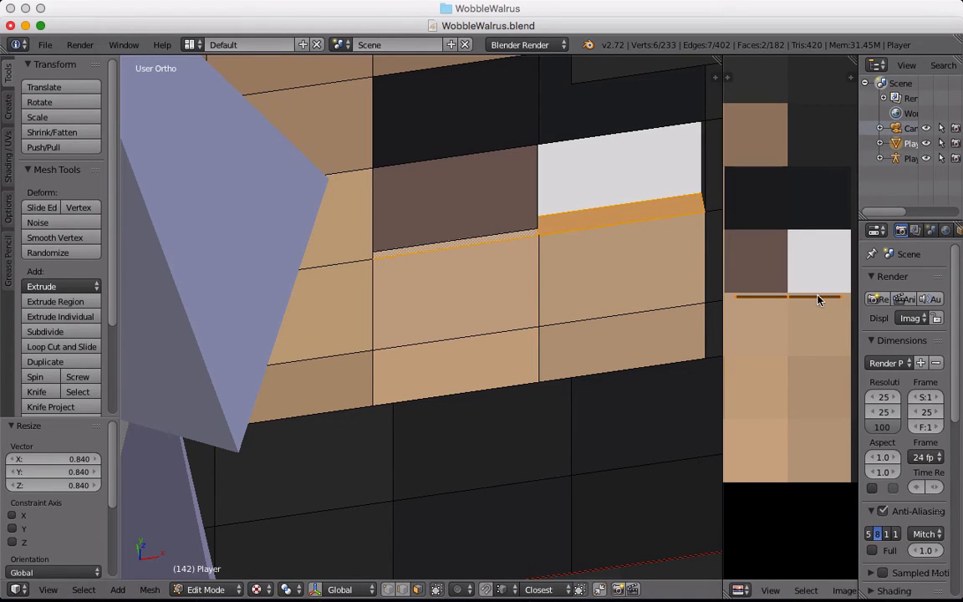
pyautogui.moveTo(608, 269); pyautogui.dragTo(574, 201, button='middle')
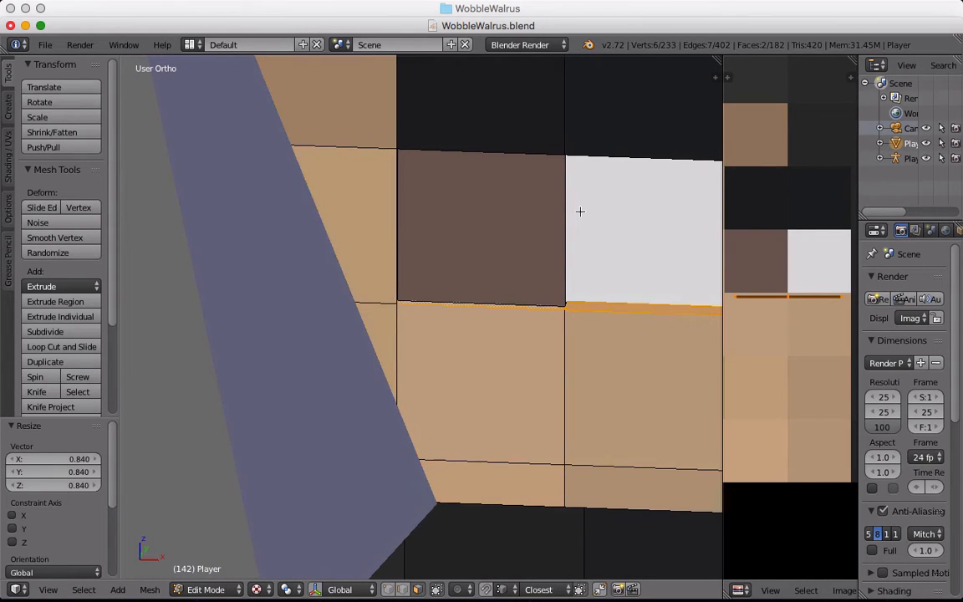
pyautogui.moveTo(590, 218); pyautogui.dragTo(579, 289, button='middle')
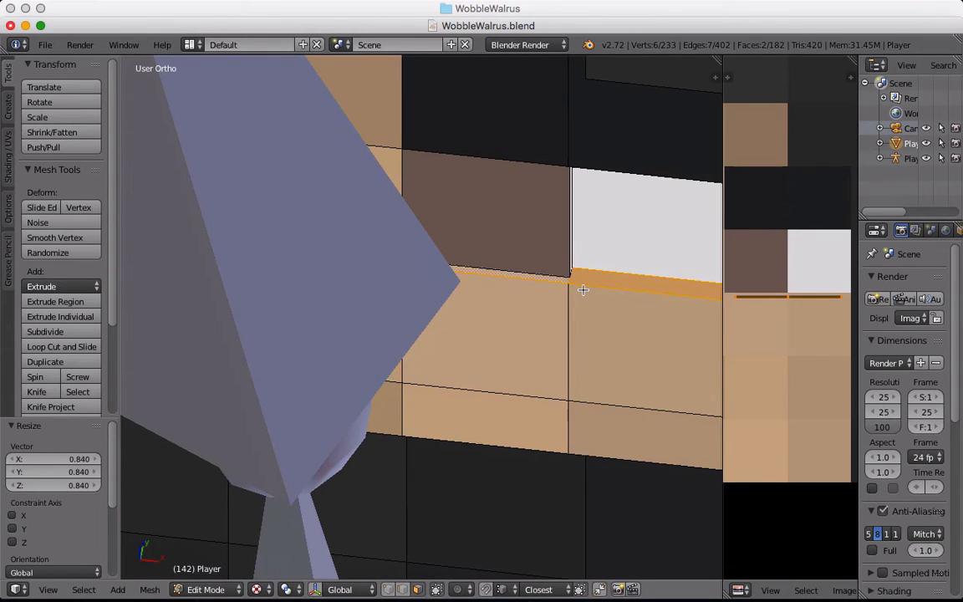
pyautogui.moveTo(586, 289); pyautogui.dragTo(562, 195, button='middle')
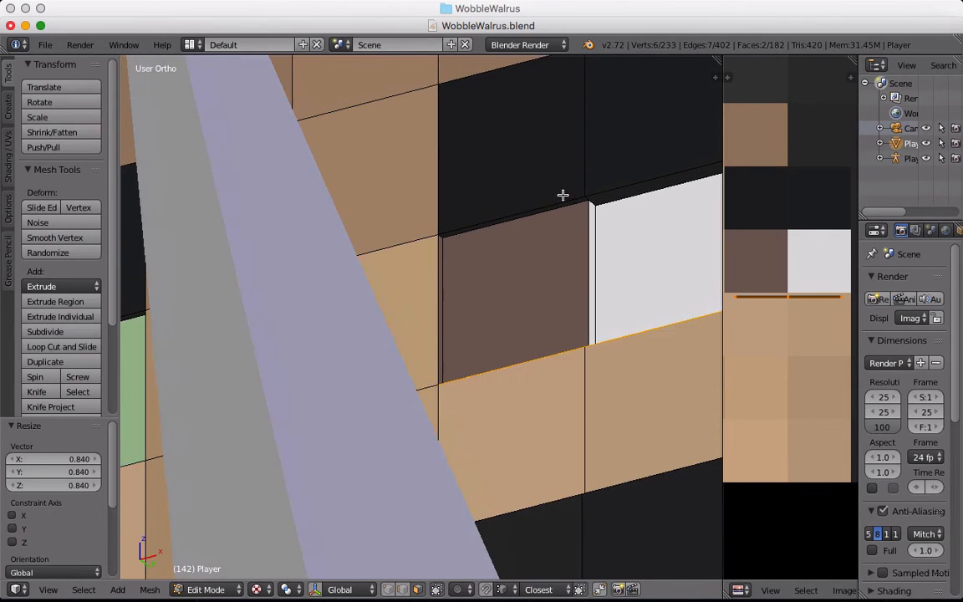
# Step: Scale the UVs of the two upper socket faces of the brown-pupil eye to about 0.52 and move them onto the skin-coloured pixels
pyautogui.rightClick(565, 204)
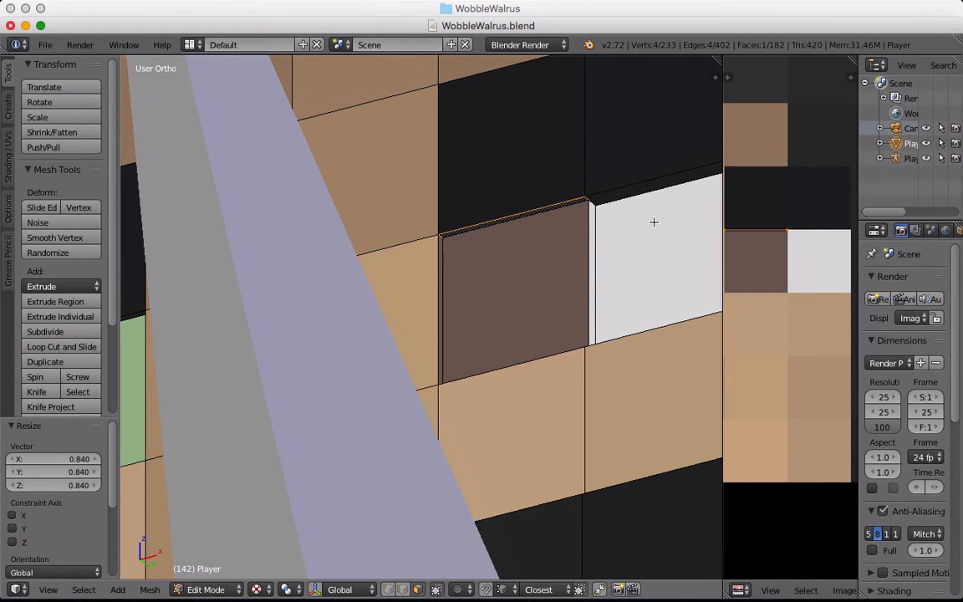
pyautogui.keyDown('shift'); pyautogui.rightClick(619, 195); pyautogui.keyUp('shift')
pyautogui.moveTo(634, 204); pyautogui.dragTo(797, 262, button='middle')
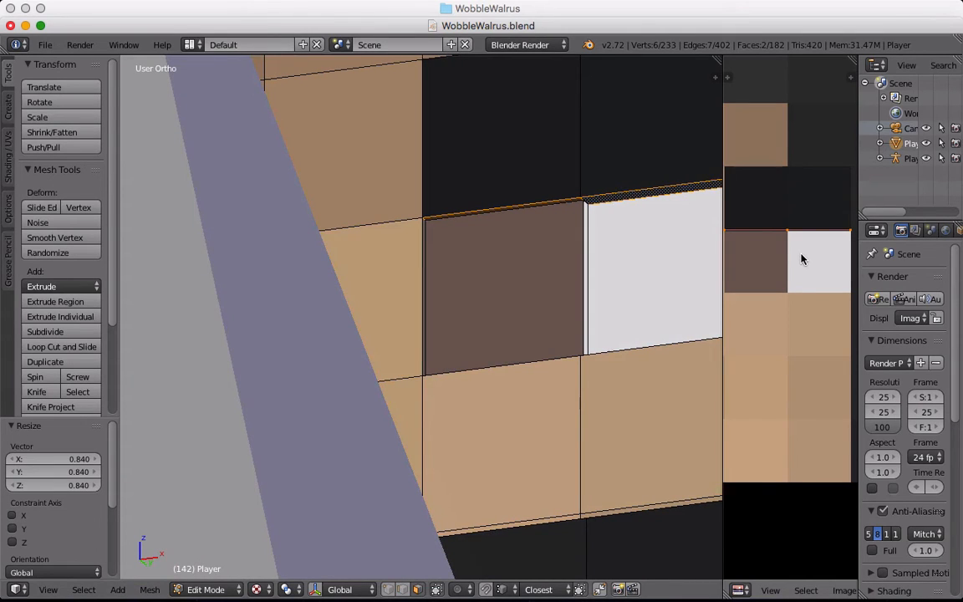
pyautogui.press('s')
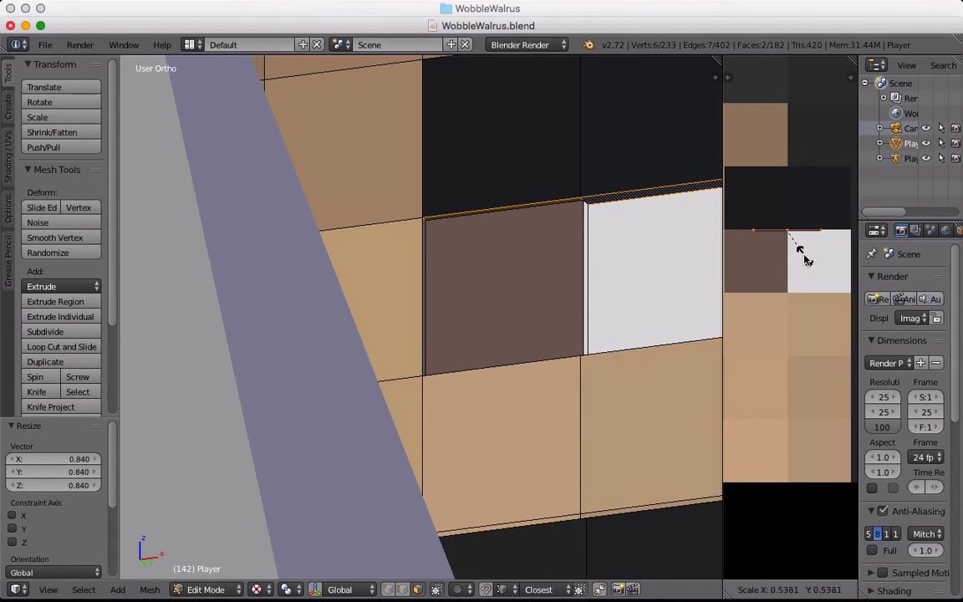
pyautogui.click(802, 259)
pyautogui.press('g')
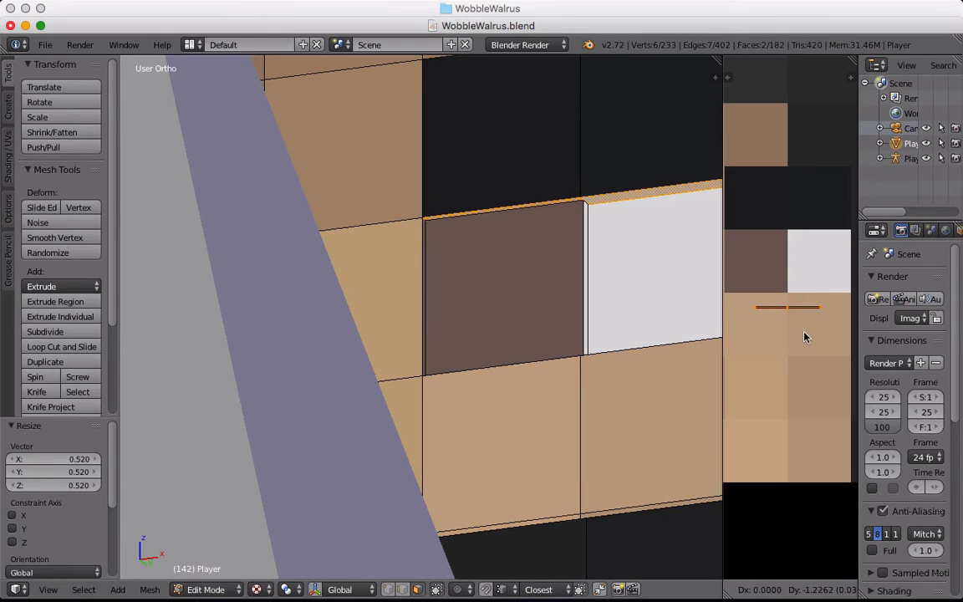
pyautogui.click(807, 337)
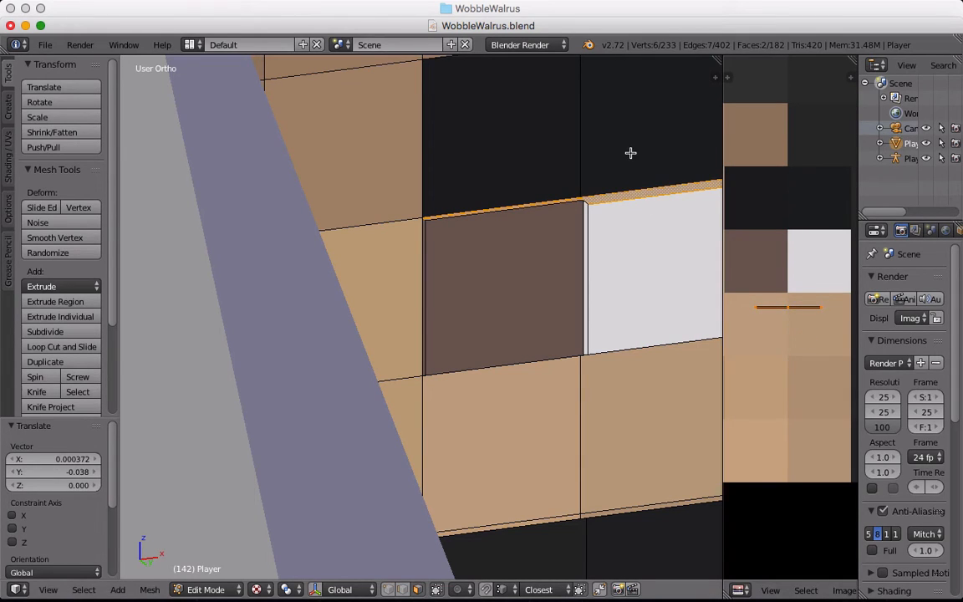
# Step: Shrink the UVs of the narrow side face between the brown pupil and the white and move them onto the brown pupil pixel
pyautogui.rightClick(585, 263)
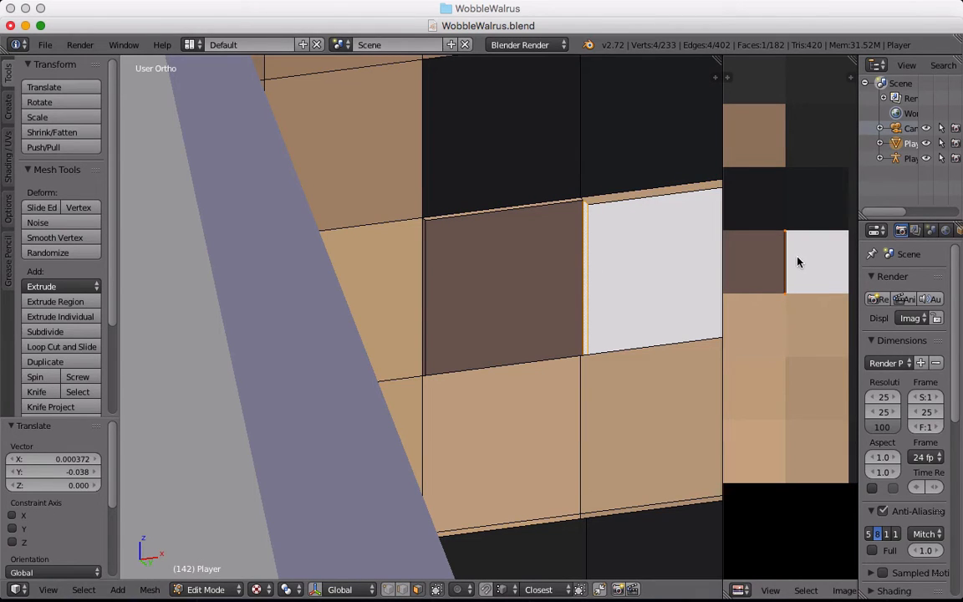
pyautogui.press('s')
pyautogui.click(798, 268)
pyautogui.press('g')
pyautogui.click(794, 268)
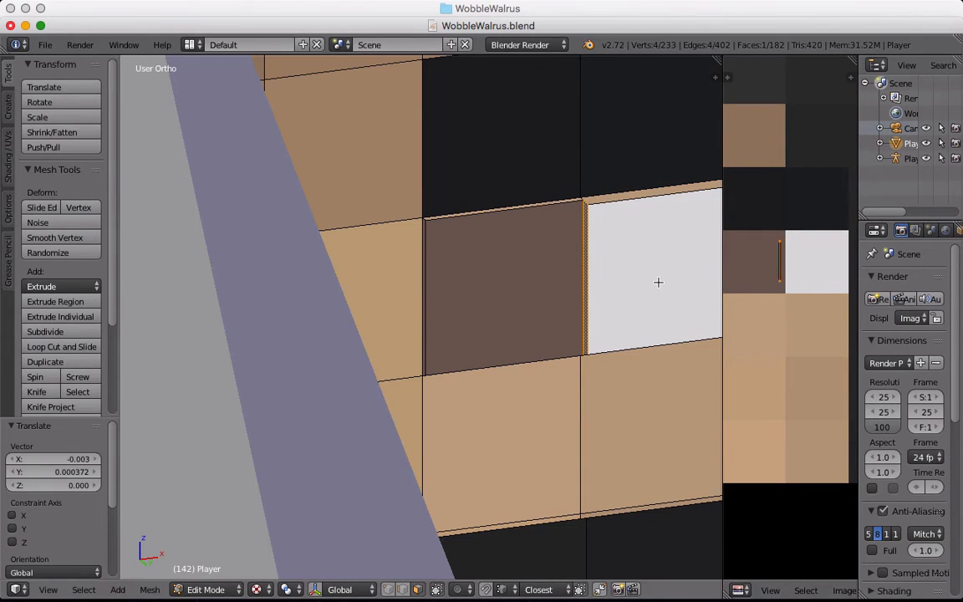
# Step: Scale the UVs of the inner and outer side faces of the brown-pupil eye socket to about 0.313 and move them onto the skin-coloured pixels
pyautogui.rightClick(424, 290)
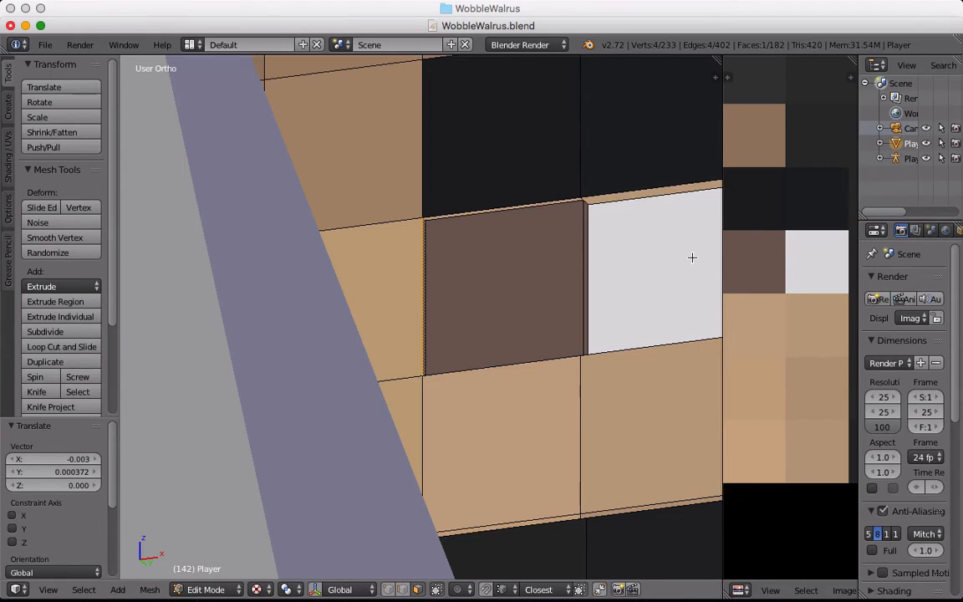
pyautogui.moveTo(668, 260); pyautogui.dragTo(138, 251, button='middle')
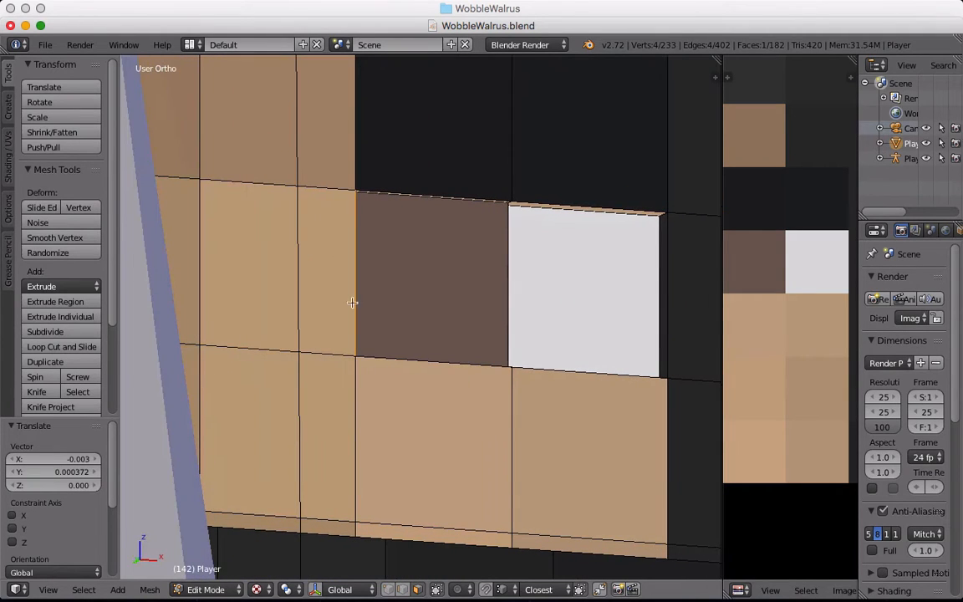
pyautogui.keyDown('shift'); pyautogui.rightClick(661, 298); pyautogui.keyUp('shift')
pyautogui.scroll(-2, 813, 280)
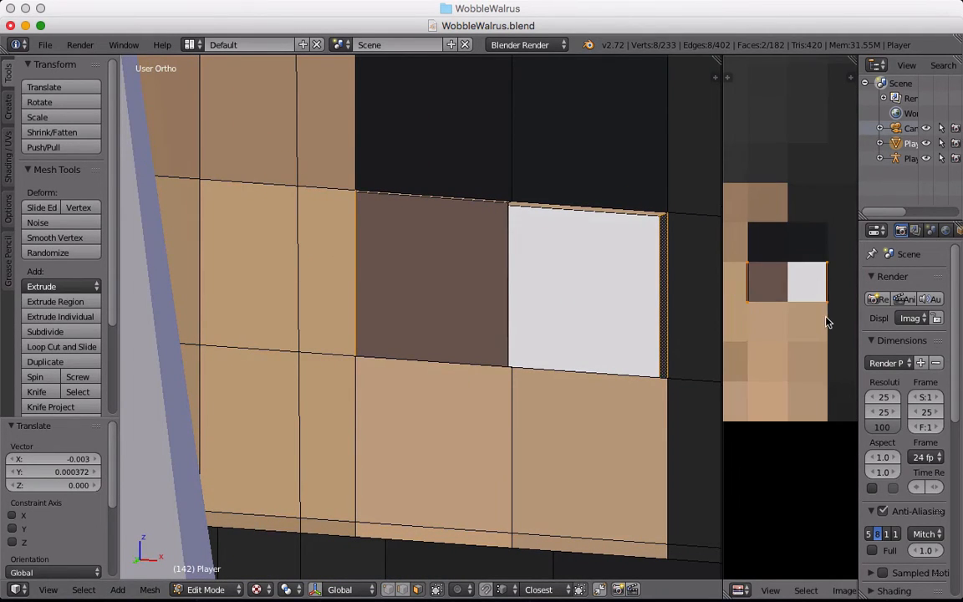
pyautogui.press('s')
pyautogui.click(799, 296)
pyautogui.press('g')
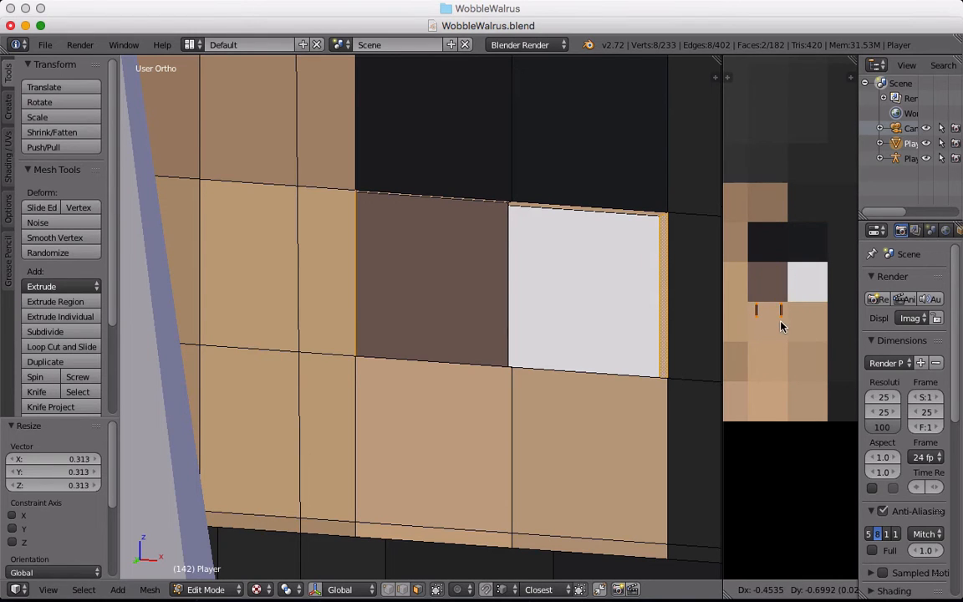
pyautogui.click(781, 322)
pyautogui.press('Tab')
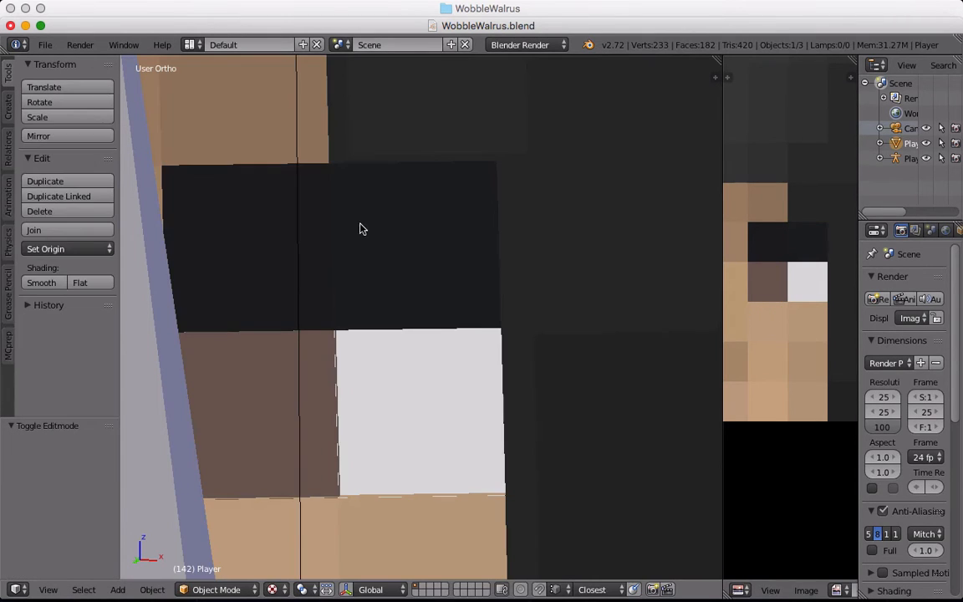
# Step: Select the six socket faces around the green-pupil eye, scale their UVs to about 0.372 and move them onto the skin-coloured pixels below the eye
pyautogui.moveTo(361, 226); pyautogui.dragTo(422, 391, button='middle')
pyautogui.press('Tab')
pyautogui.rightClick(390, 372)
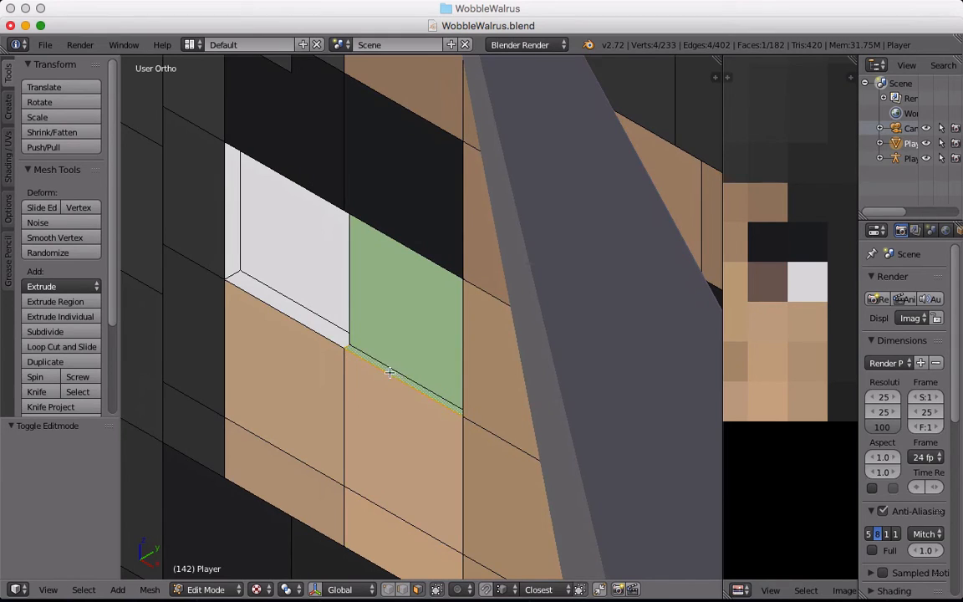
pyautogui.keyDown('shift'); pyautogui.rightClick(324, 332); pyautogui.keyUp('shift')
pyautogui.keyDown('shift'); pyautogui.rightClick(235, 227); pyautogui.keyUp('shift')
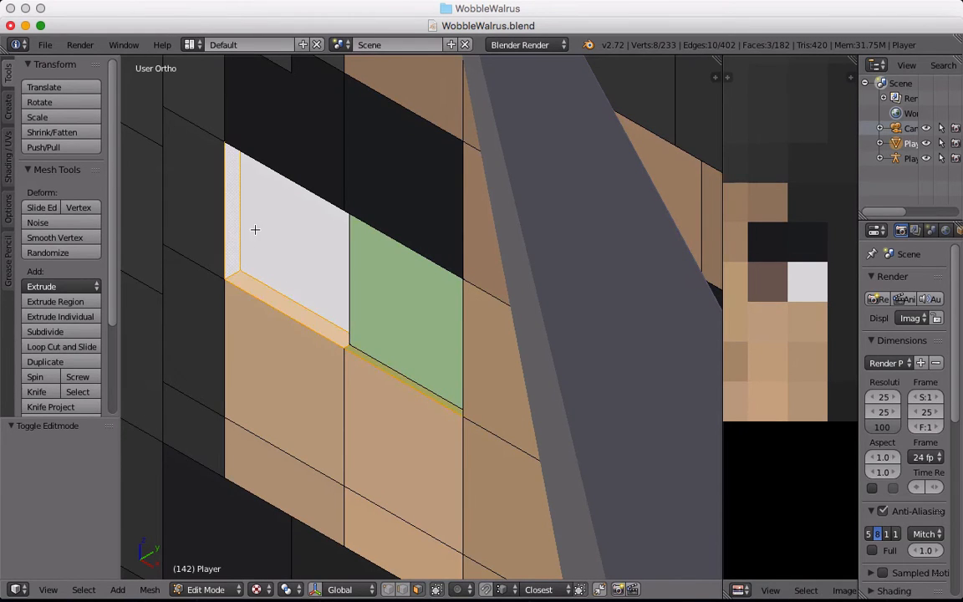
pyautogui.moveTo(230, 208); pyautogui.dragTo(316, 134, button='middle')
pyautogui.keyDown('shift'); pyautogui.rightClick(303, 264); pyautogui.keyUp('shift')
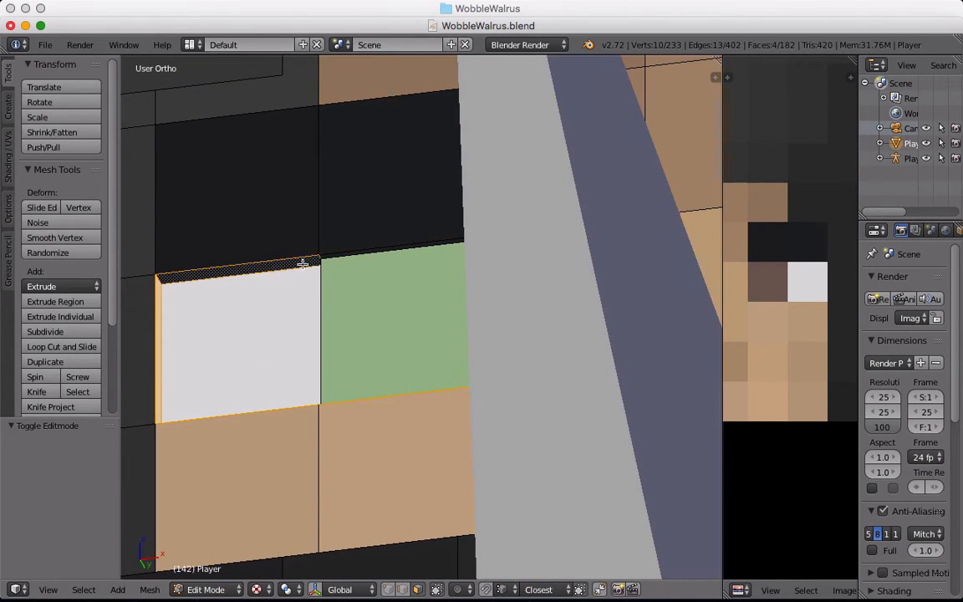
pyautogui.keyDown('shift'); pyautogui.rightClick(348, 250); pyautogui.keyUp('shift')
pyautogui.moveTo(387, 275); pyautogui.dragTo(356, 312, button='middle')
pyautogui.moveTo(461, 357); pyautogui.dragTo(542, 498, button='middle')
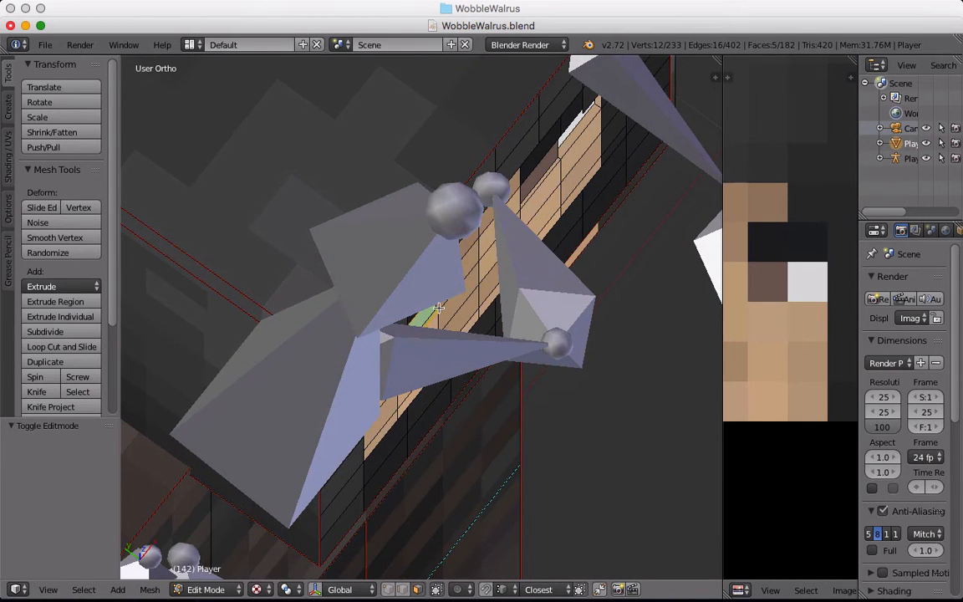
pyautogui.scroll(6, 435, 306)
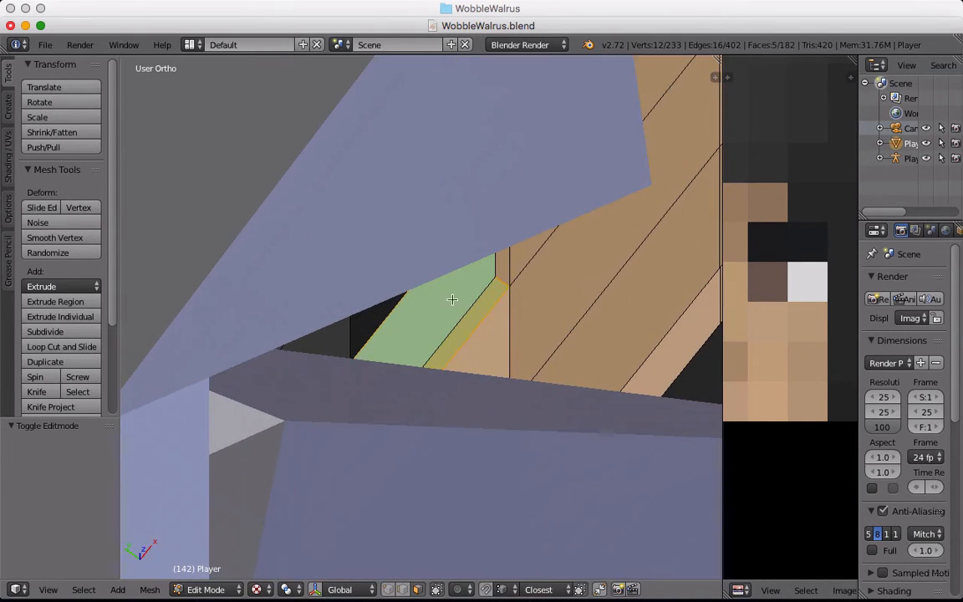
pyautogui.moveTo(505, 267); pyautogui.dragTo(361, 219, button='middle')
pyautogui.scroll(-2, 769, 346)
pyautogui.moveTo(800, 343); pyautogui.dragTo(792, 374, button='middle')
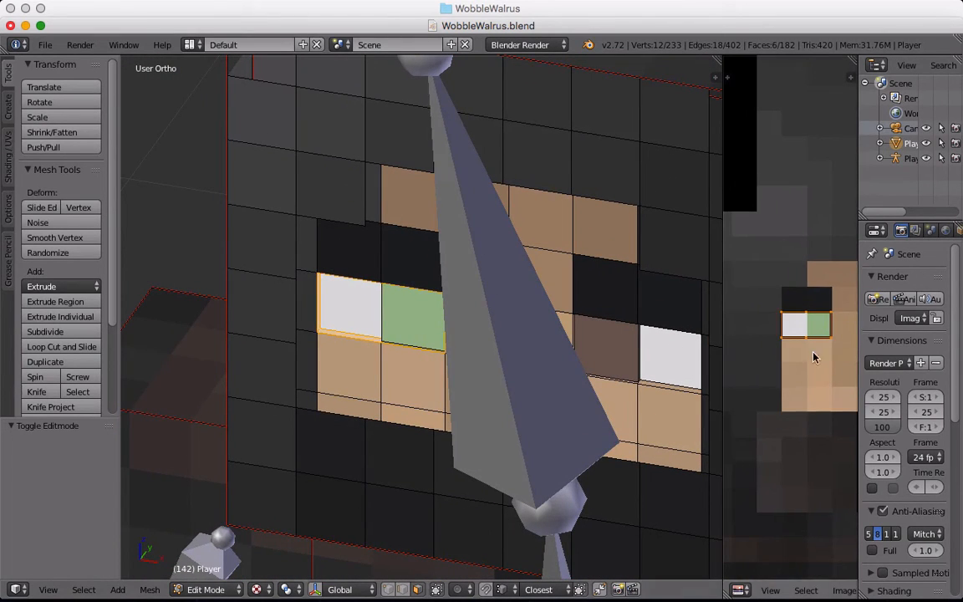
pyautogui.press('s')
pyautogui.click(822, 343)
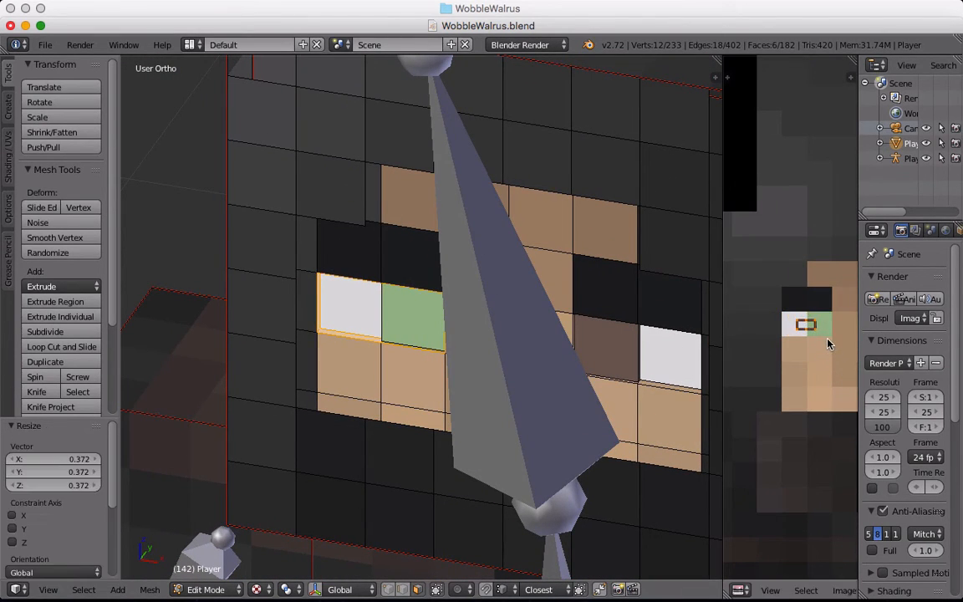
pyautogui.press('g')
pyautogui.click(830, 366)
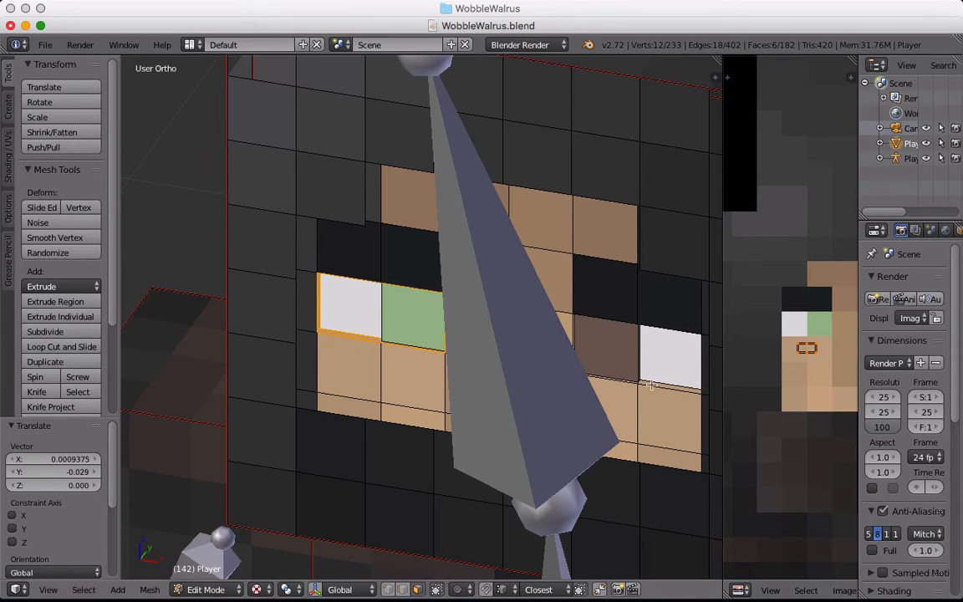
# Step: Check both recessed eyes through the camera in rendered shading, then restore the textured viewport display
pyautogui.moveTo(364, 342); pyautogui.dragTo(471, 393, button='middle')
pyautogui.press('Tab')
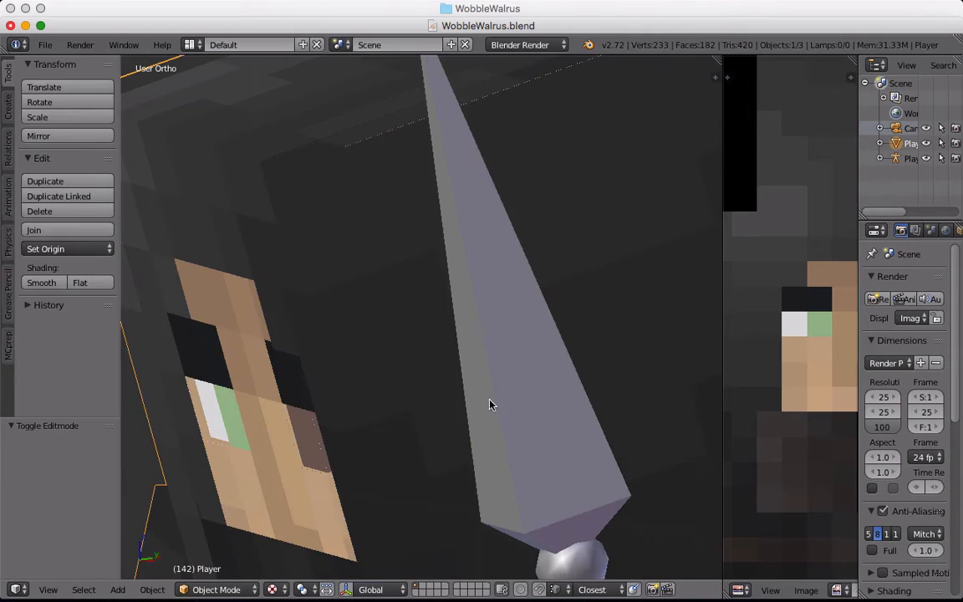
pyautogui.moveTo(166, 411); pyautogui.dragTo(304, 398, button='middle')
pyautogui.press('KP_0')
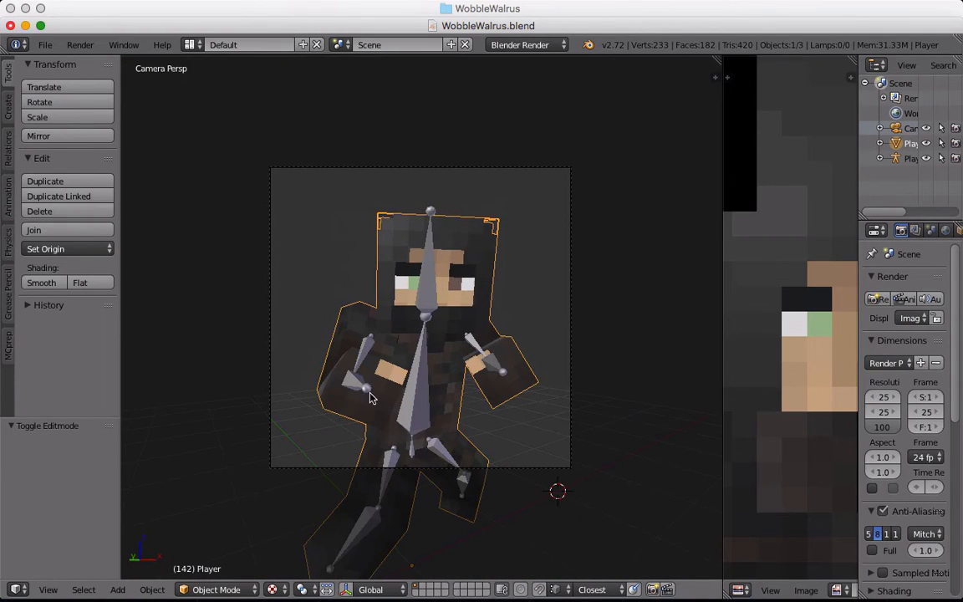
pyautogui.click(274, 589)
pyautogui.click(305, 489)
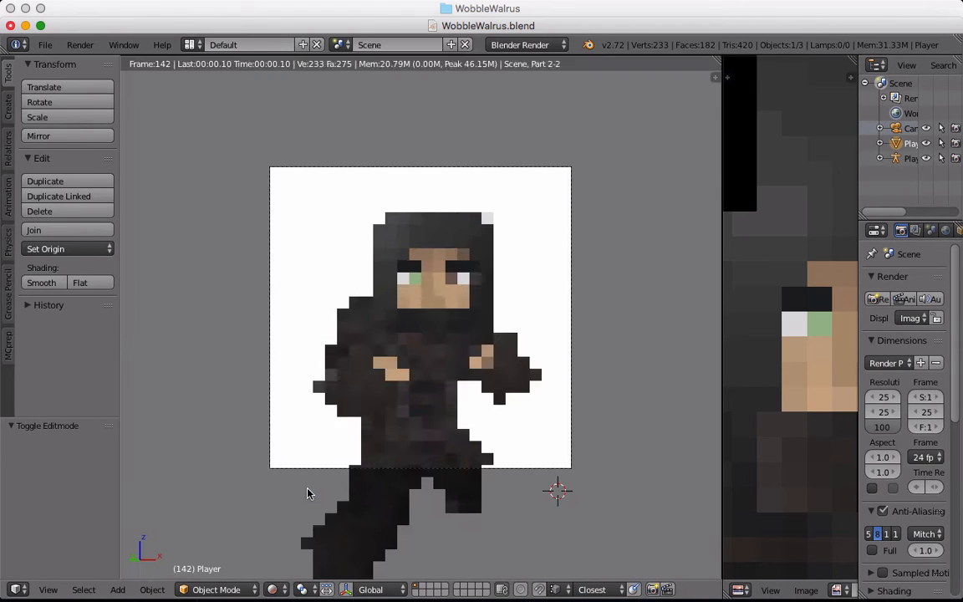
pyautogui.scroll(5, 454, 316)
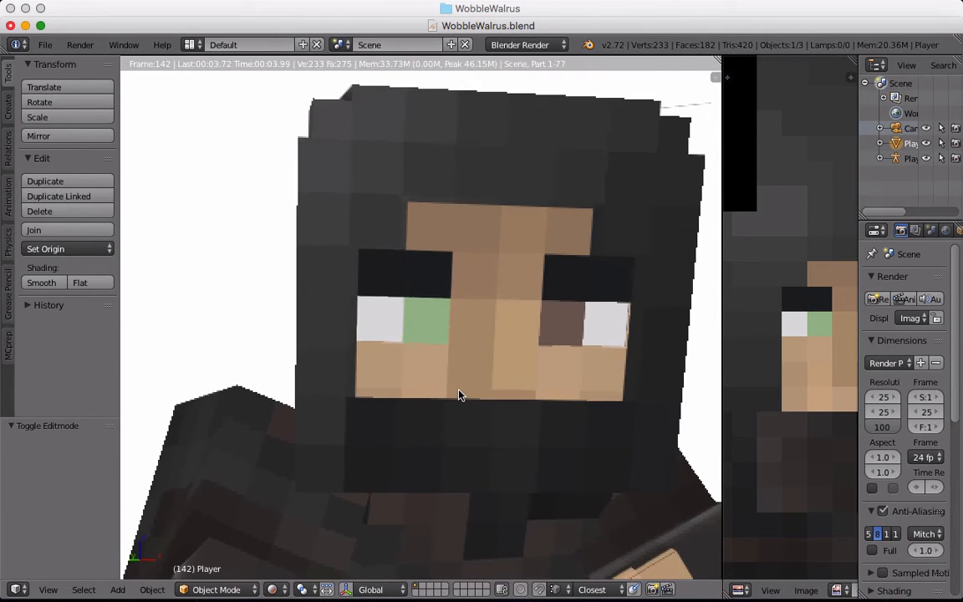
pyautogui.press('Home')
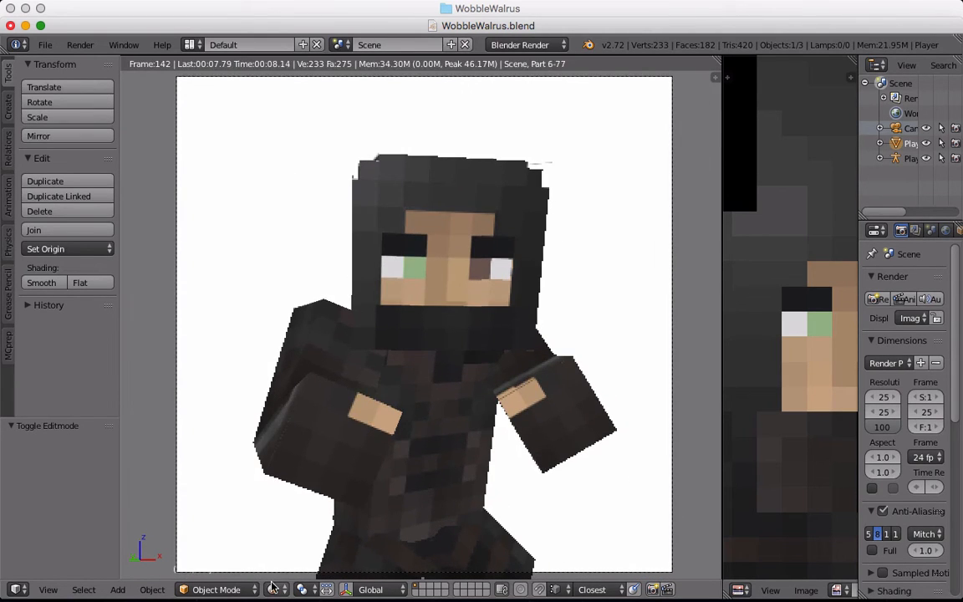
pyautogui.click(273, 589)
pyautogui.click(292, 538)
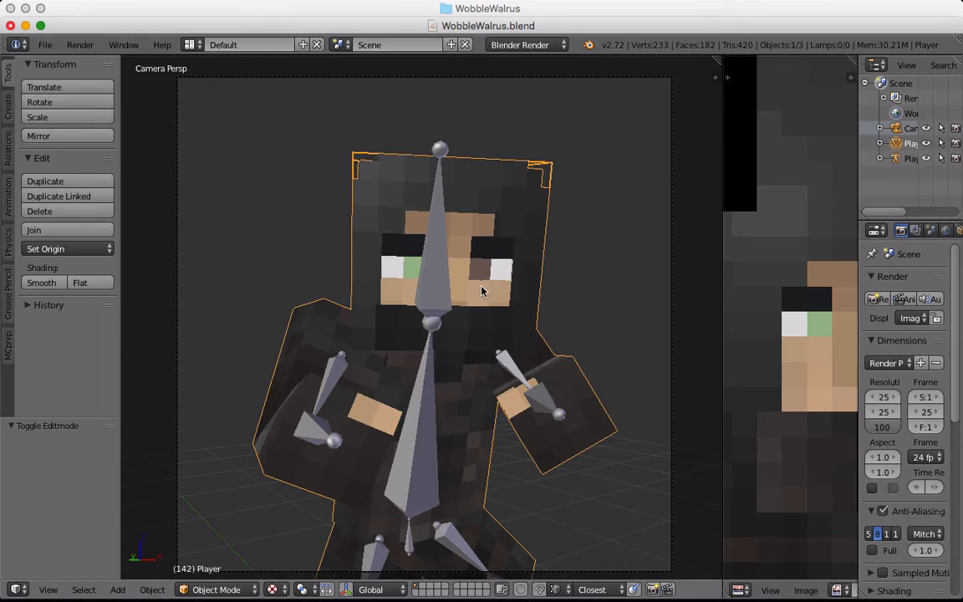
# Step: Extrude the four black eyebrow faces outward by about 0.010 so they stand out from the face
pyautogui.press('Tab')
pyautogui.hscroll(4, 466, 252)
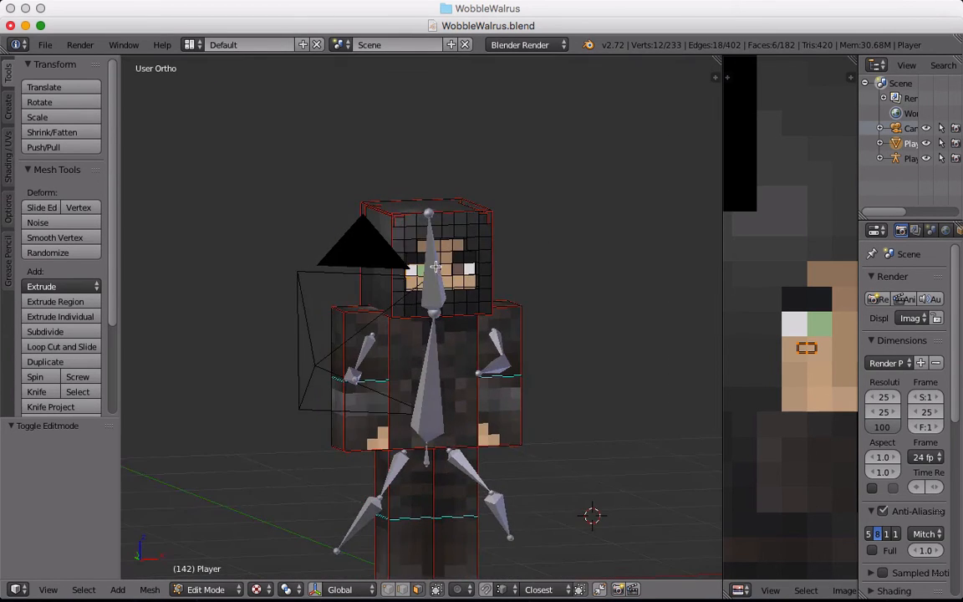
pyautogui.scroll(7, 466, 252)
pyautogui.keyDown('shift'); pyautogui.moveTo(466, 252); pyautogui.dragTo(332, 396, button='middle'); pyautogui.keyUp('shift')
pyautogui.rightClick(417, 254)
pyautogui.keyDown('shift'); pyautogui.rightClick(444, 242); pyautogui.keyUp('shift')
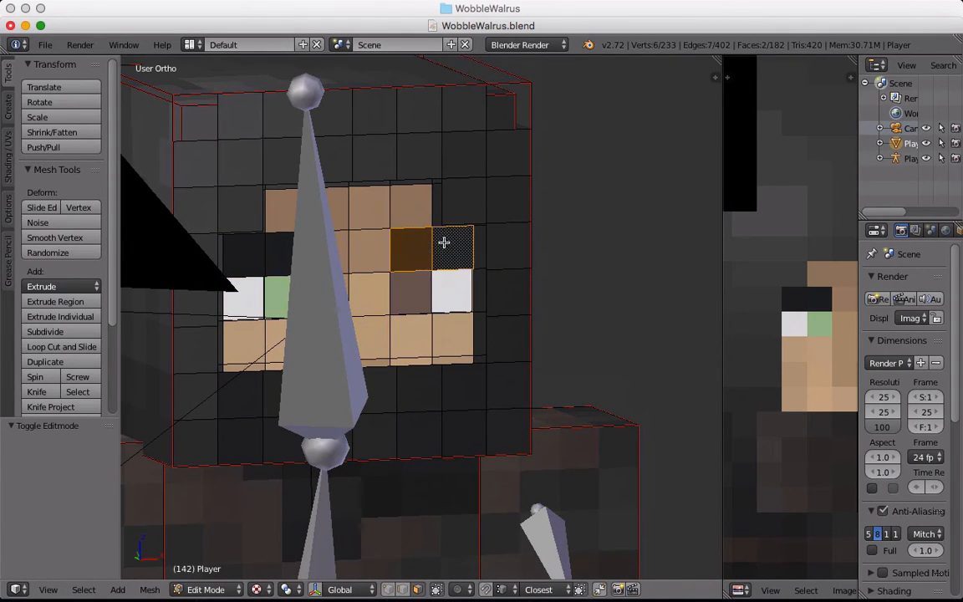
pyautogui.keyDown('shift'); pyautogui.rightClick(269, 251); pyautogui.keyUp('shift')
pyautogui.keyDown('shift'); pyautogui.rightClick(253, 252); pyautogui.keyUp('shift')
pyautogui.moveTo(253, 252); pyautogui.dragTo(112, 261, button='middle')
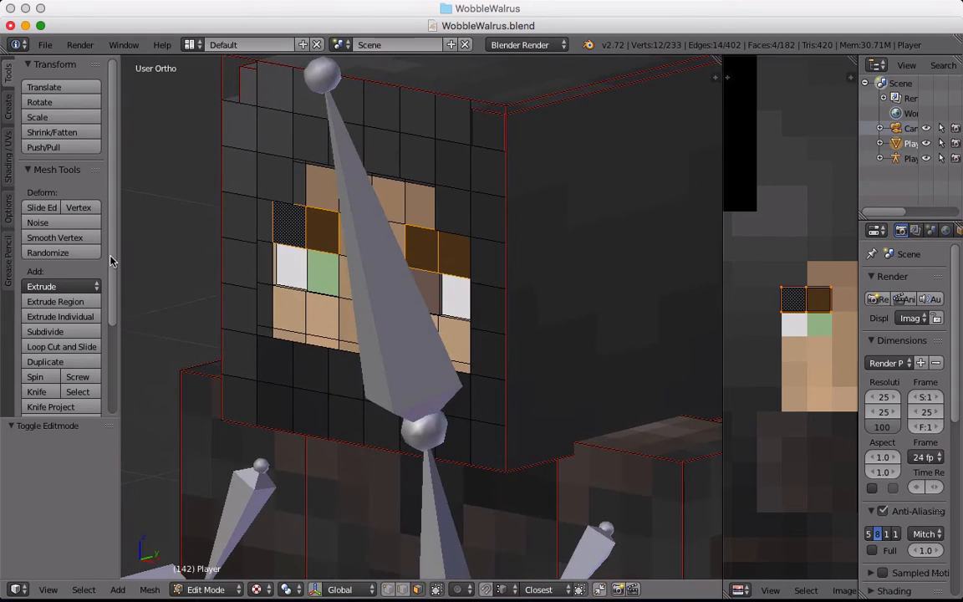
pyautogui.moveTo(583, 256); pyautogui.dragTo(519, 183, button='middle')
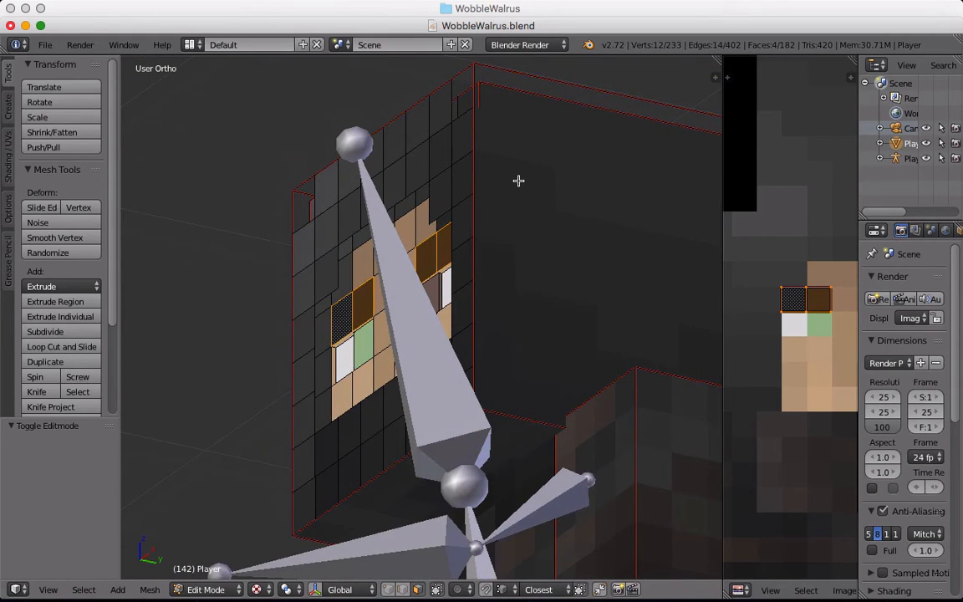
pyautogui.press('e')
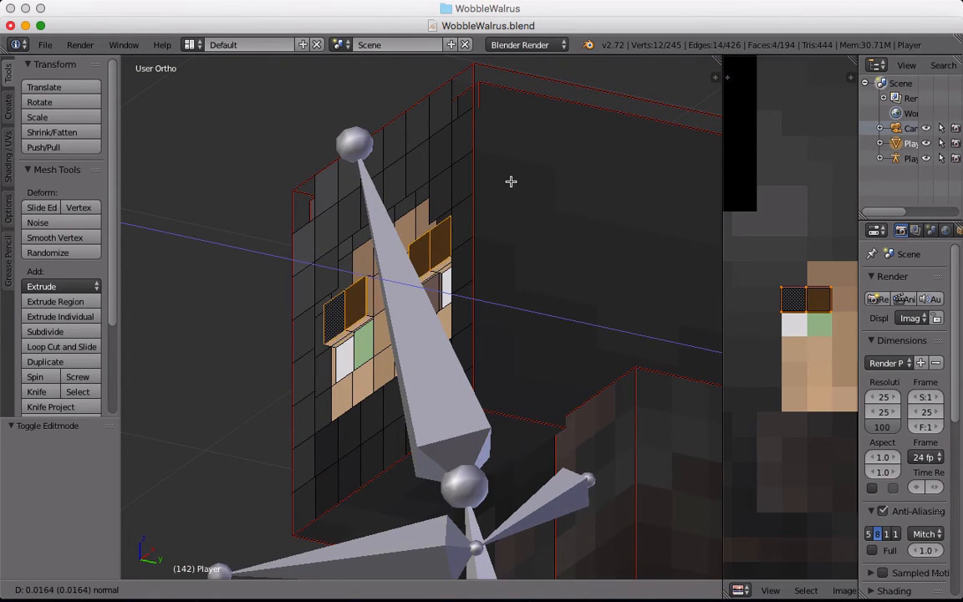
pyautogui.click(514, 182)
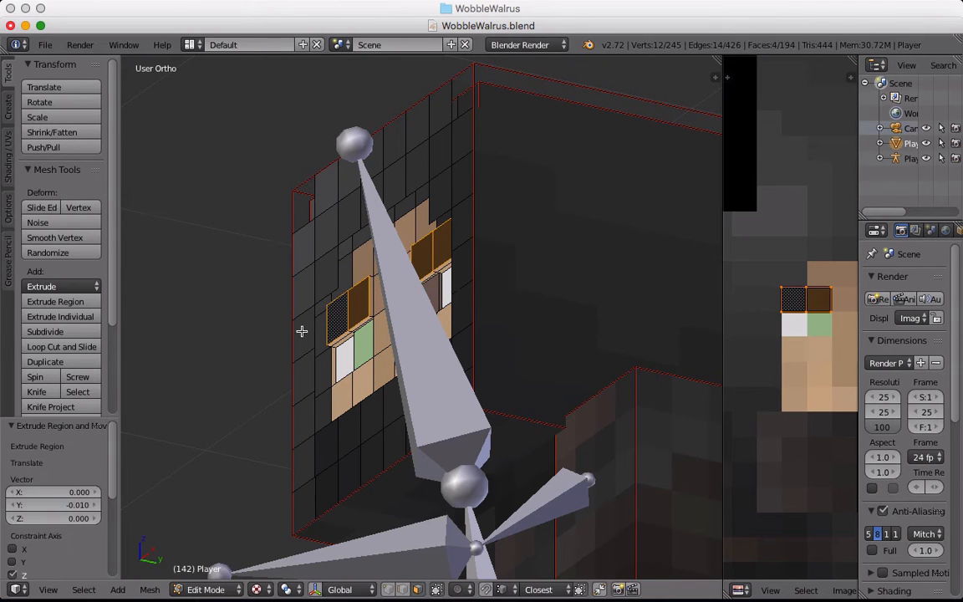
# Step: Select the thin edge faces around both raised eyebrows, scale their UVs to about 0.15 and move them onto the black eyebrow pixels
pyautogui.rightClick(352, 333)
pyautogui.keyDown('shift'); pyautogui.rightClick(362, 323); pyautogui.keyUp('shift')
pyautogui.keyDown('shift'); pyautogui.rightClick(373, 304); pyautogui.keyUp('shift')
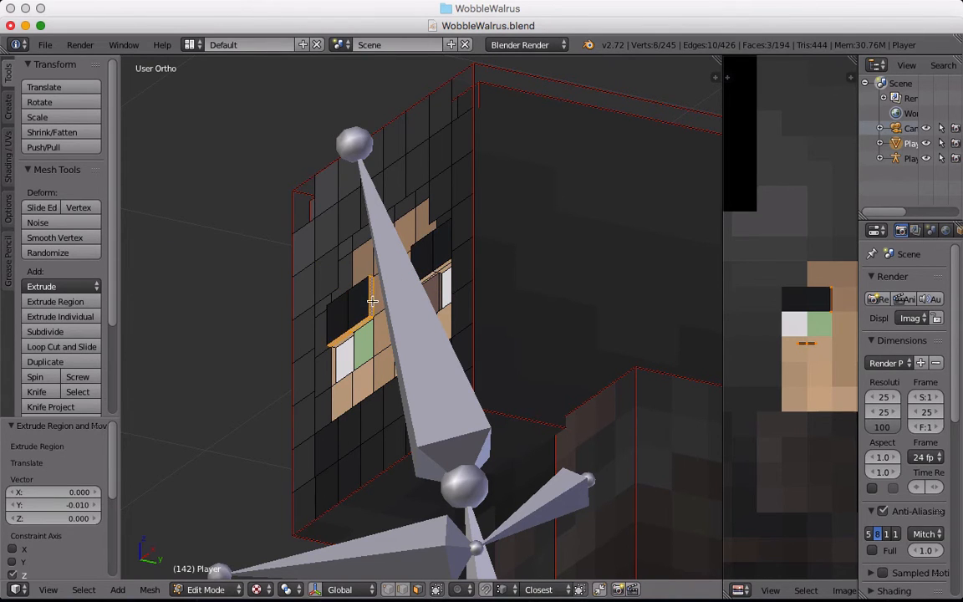
pyautogui.moveTo(376, 304); pyautogui.dragTo(403, 396, button='middle')
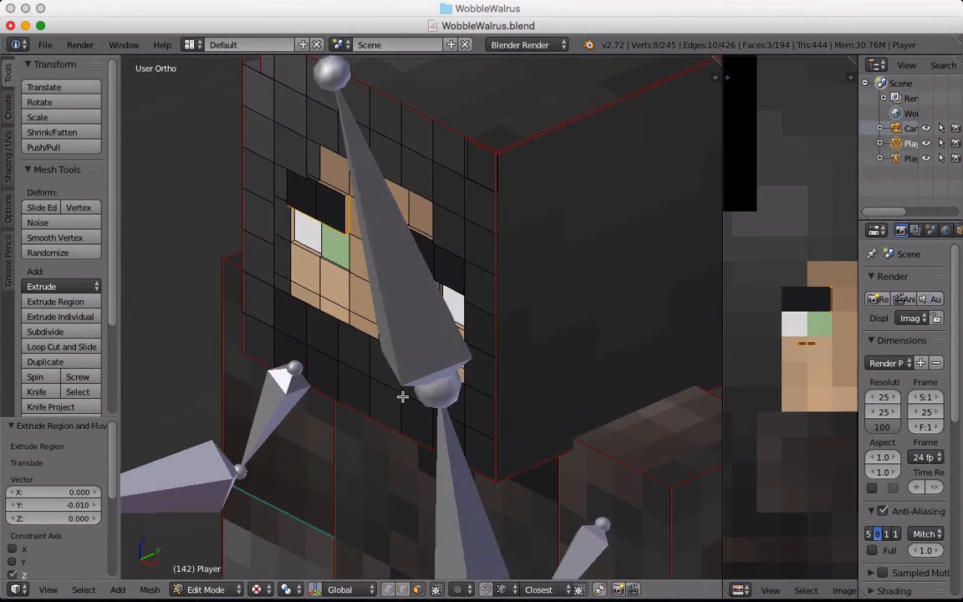
pyautogui.keyDown('shift'); pyautogui.rightClick(319, 183); pyautogui.keyUp('shift')
pyautogui.moveTo(323, 185); pyautogui.dragTo(540, 248, button='middle')
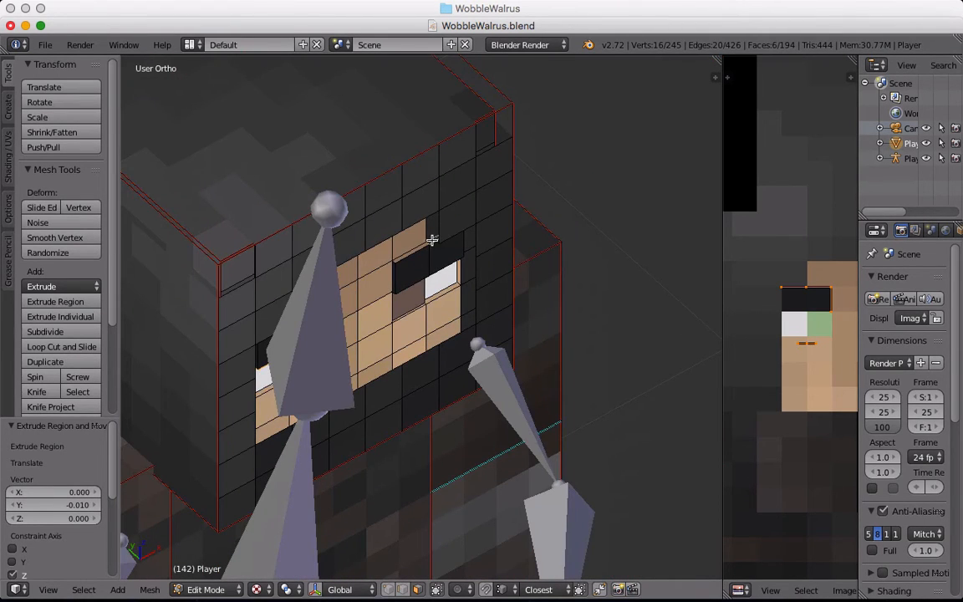
pyautogui.keyDown('shift'); pyautogui.rightClick(398, 267); pyautogui.keyUp('shift')
pyautogui.moveTo(426, 277)
pyautogui.mouseDown(button='middle')
pyautogui.moveTo(399, 136)
pyautogui.moveTo(434, 293)
pyautogui.mouseUp(button='middle')
pyautogui.keyDown('shift'); pyautogui.rightClick(430, 285); pyautogui.keyUp('shift')
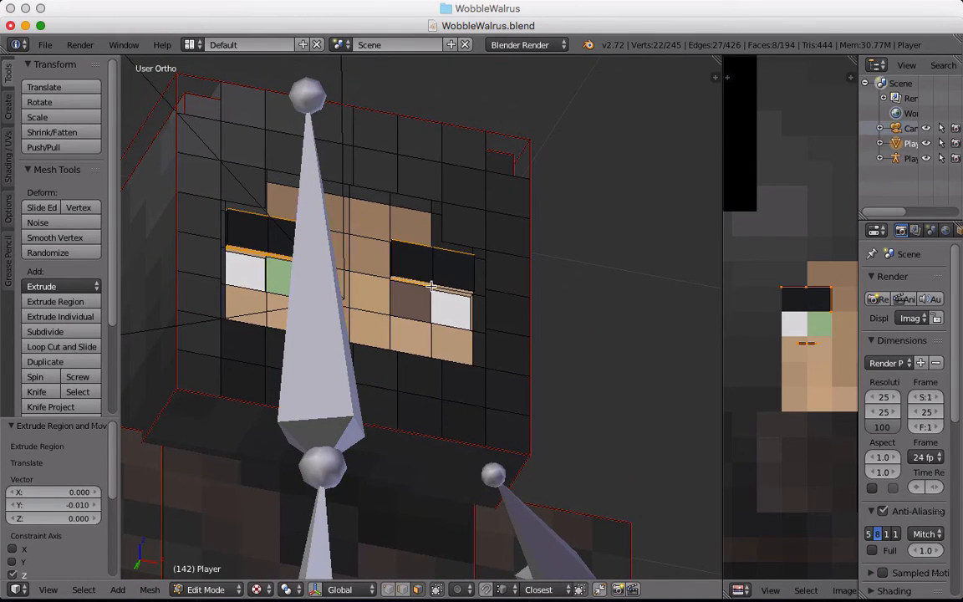
pyautogui.keyDown('shift'); pyautogui.rightClick(441, 286); pyautogui.keyUp('shift')
pyautogui.scroll(5, 448, 284)
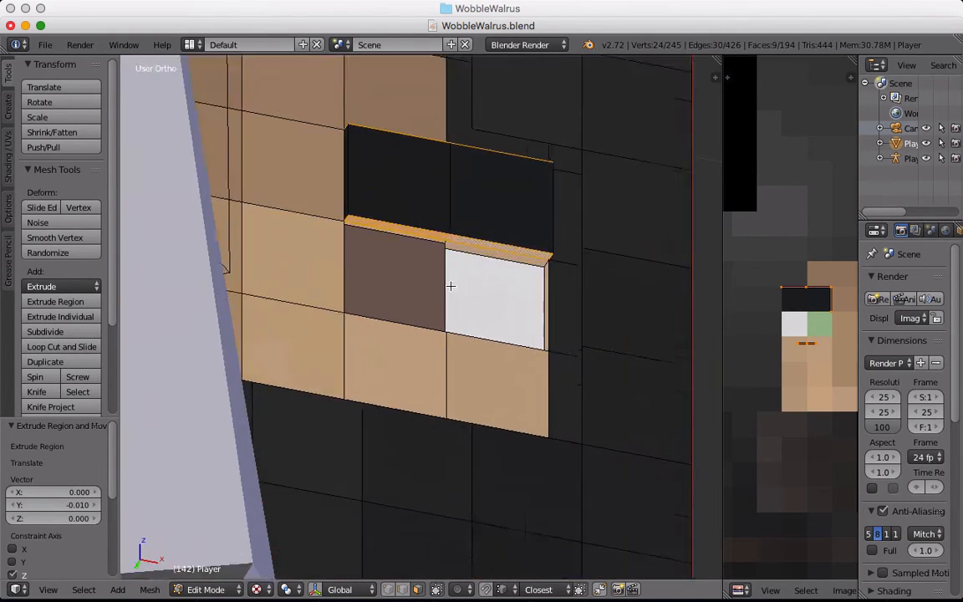
pyautogui.scroll(-1, 832, 365)
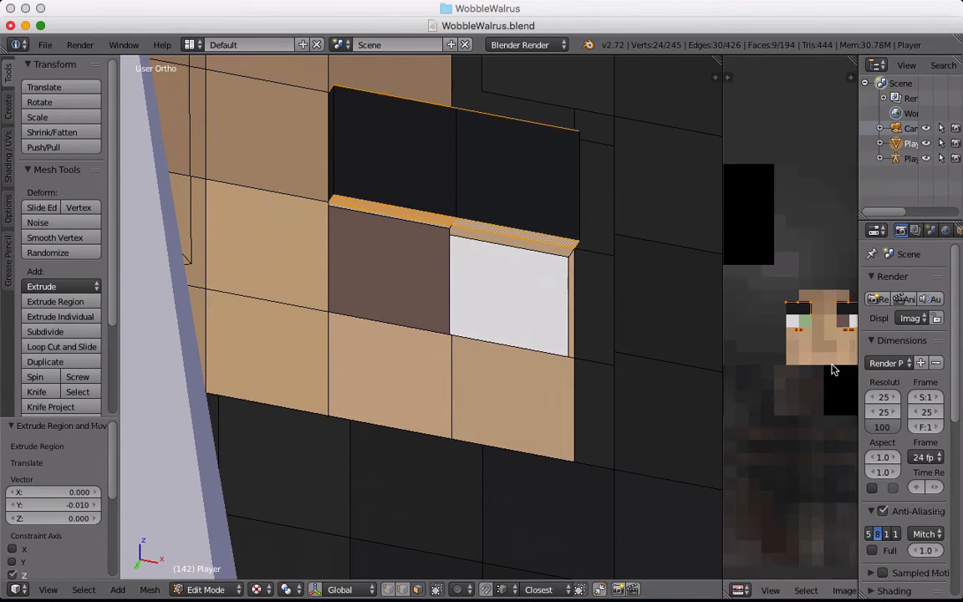
pyautogui.moveTo(833, 365); pyautogui.dragTo(800, 362, button='middle')
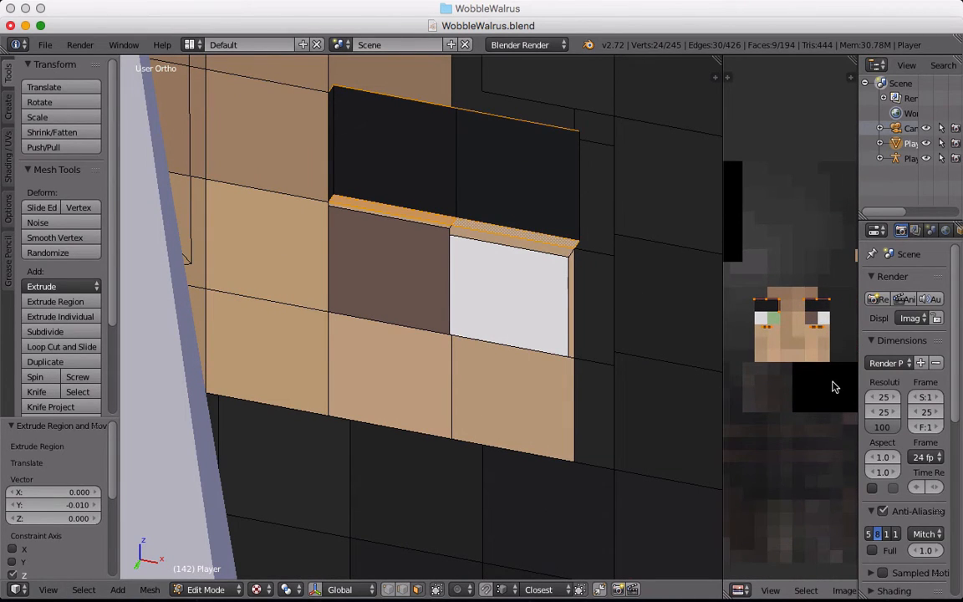
pyautogui.press('s')
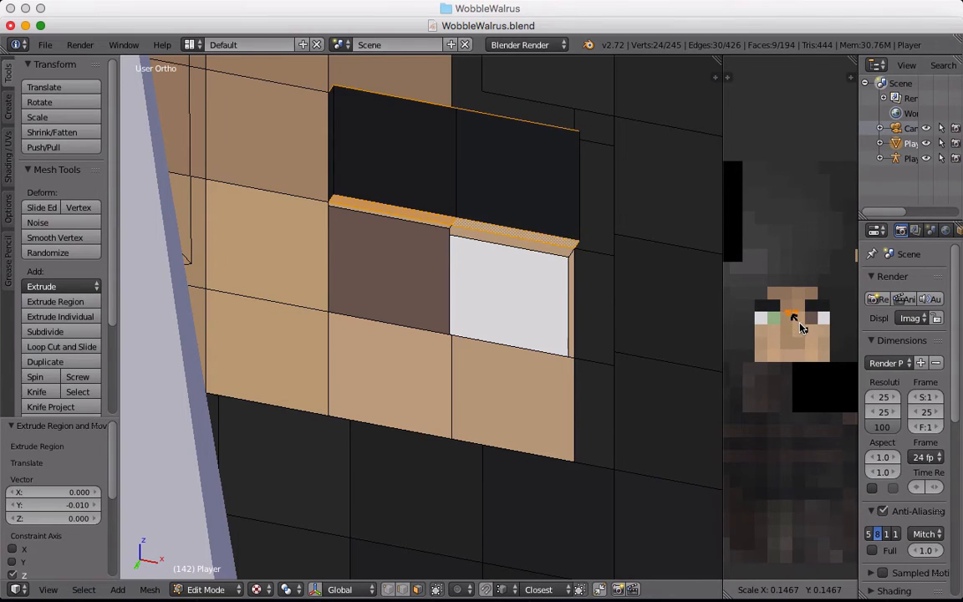
pyautogui.click(801, 328)
pyautogui.press('g')
pyautogui.click(823, 320)
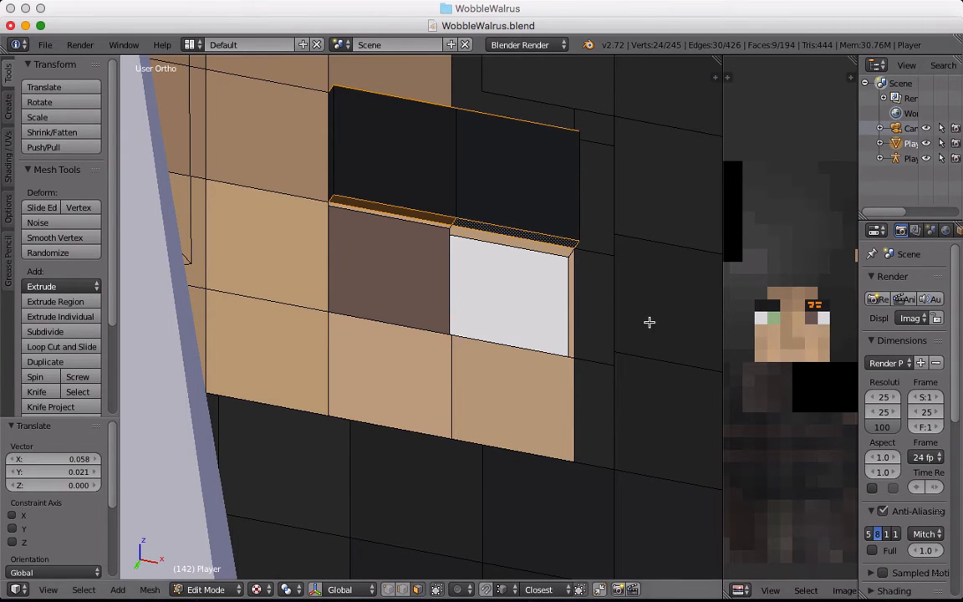
# Step: Return to Object Mode and view the raised eyebrows through the camera
pyautogui.press('Tab')
pyautogui.moveTo(601, 346); pyautogui.dragTo(381, 335, button='middle')
pyautogui.press('KP_0')
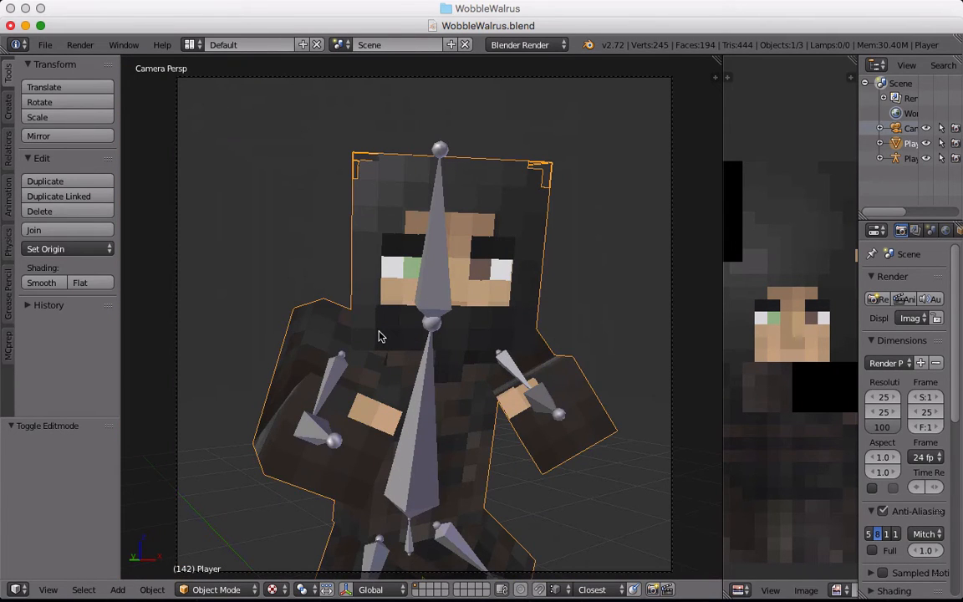
# Step: Preview the raised eyebrows through the camera in rendered shading, then restore the textured viewport display
pyautogui.press('z')
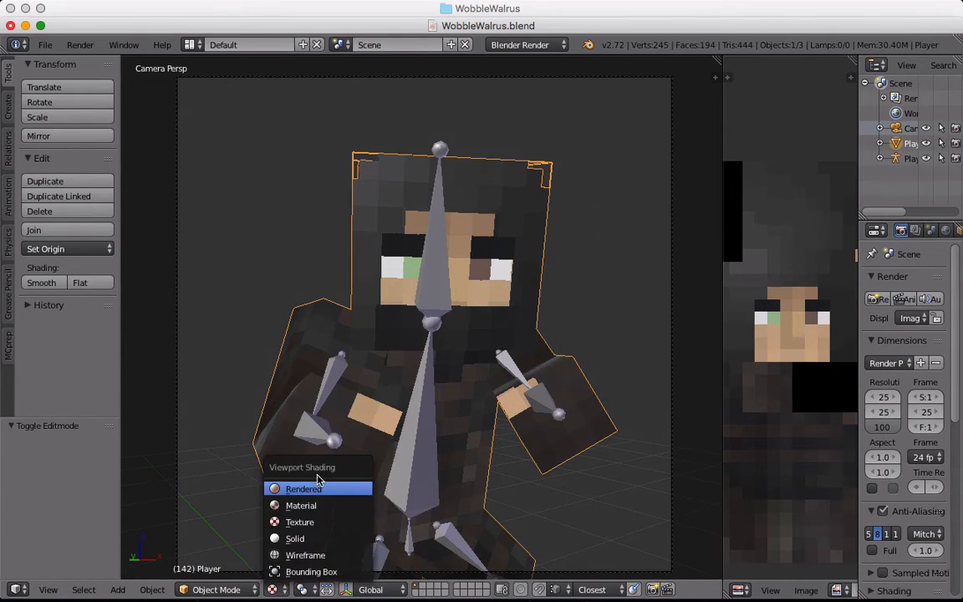
pyautogui.click(318, 484)
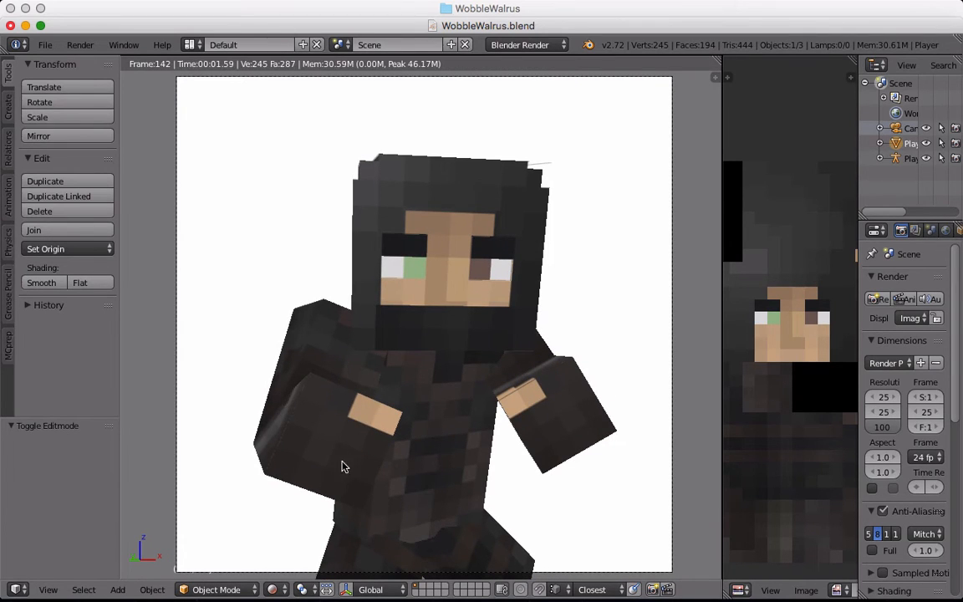
pyautogui.click(276, 588)
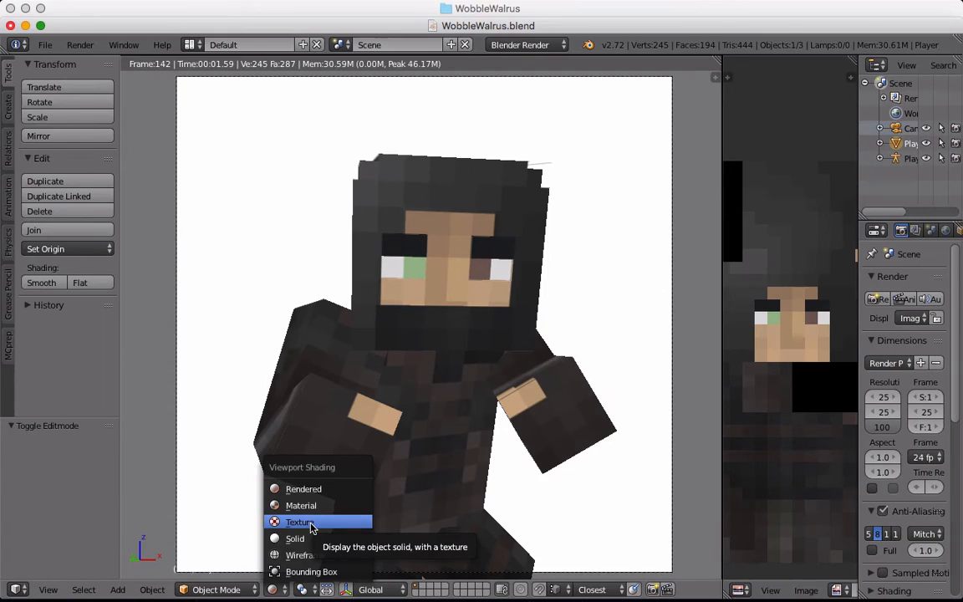
pyautogui.click(311, 527)
pyautogui.scroll(-2, 344, 441)
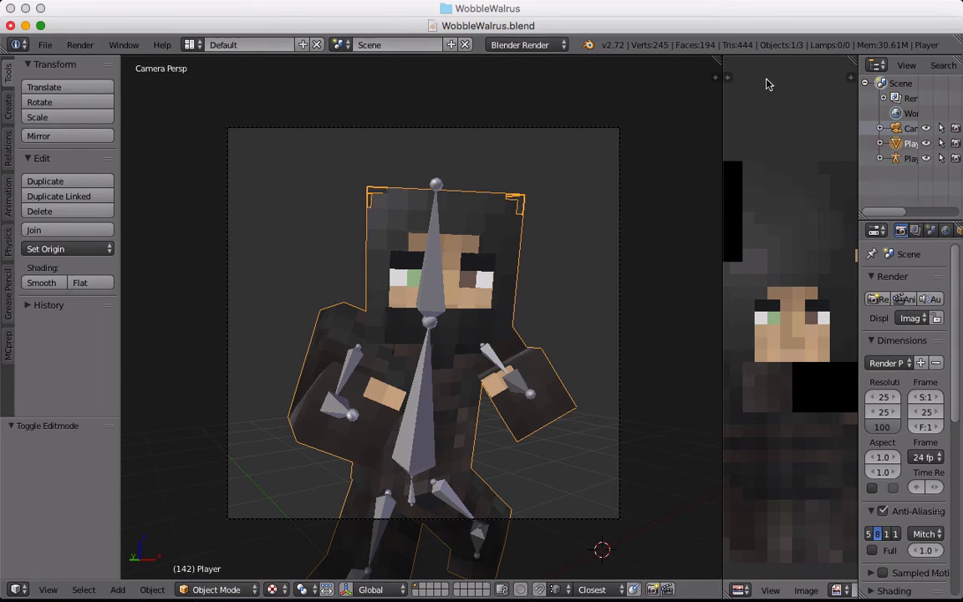
# Step: Close the image editor area beside the 3D viewport, widen the properties area and review the scene's render settings
pyautogui.moveTo(720, 59); pyautogui.dragTo(717, 308)
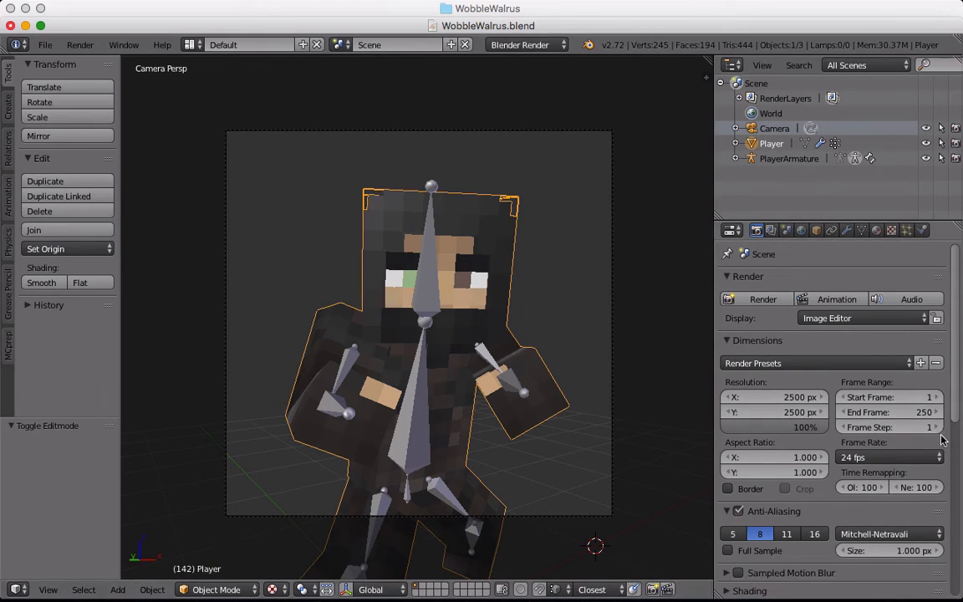
pyautogui.scroll(-10, 960, 429)
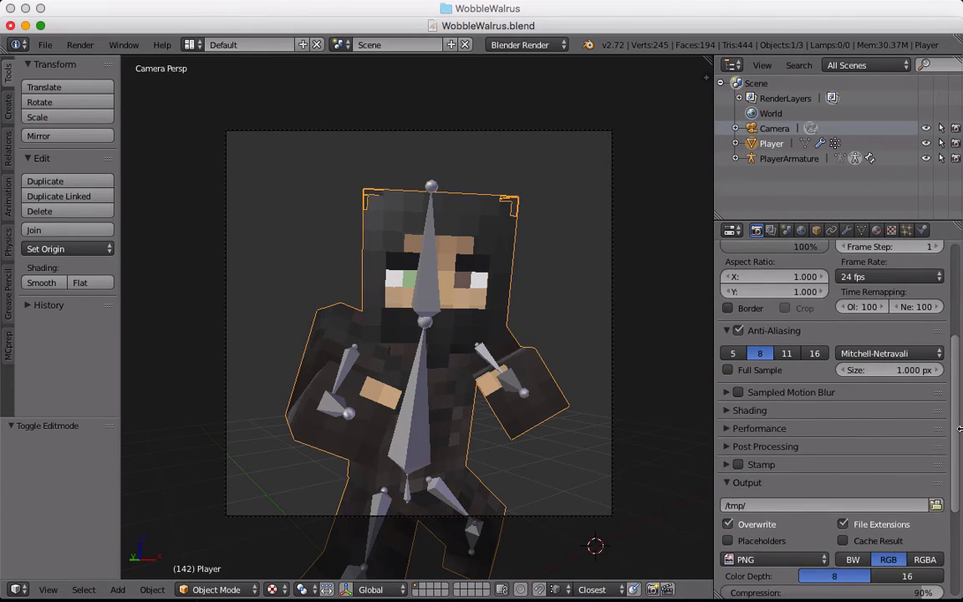
pyautogui.scroll(-1, 960, 429)
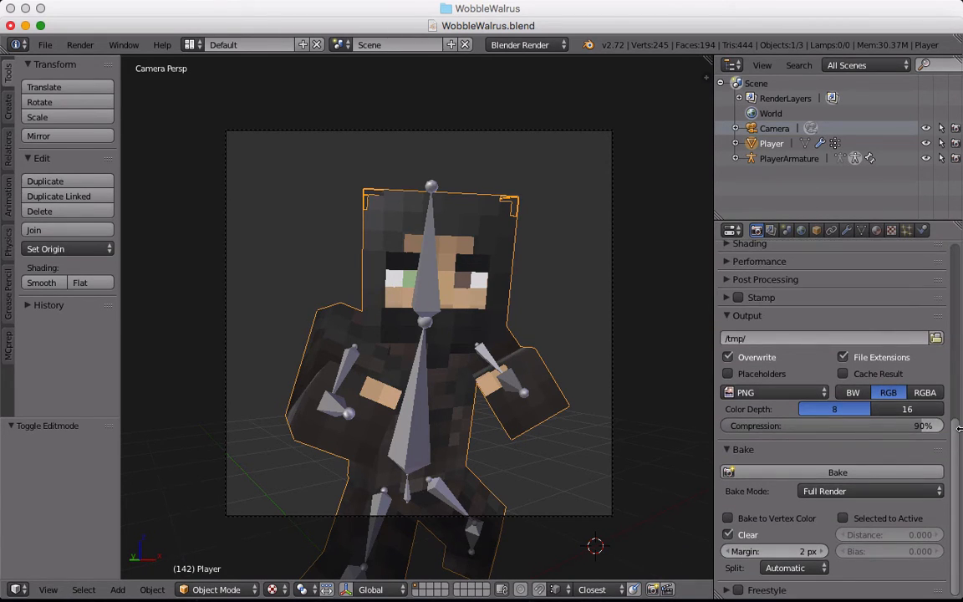
pyautogui.scroll(11, 960, 429)
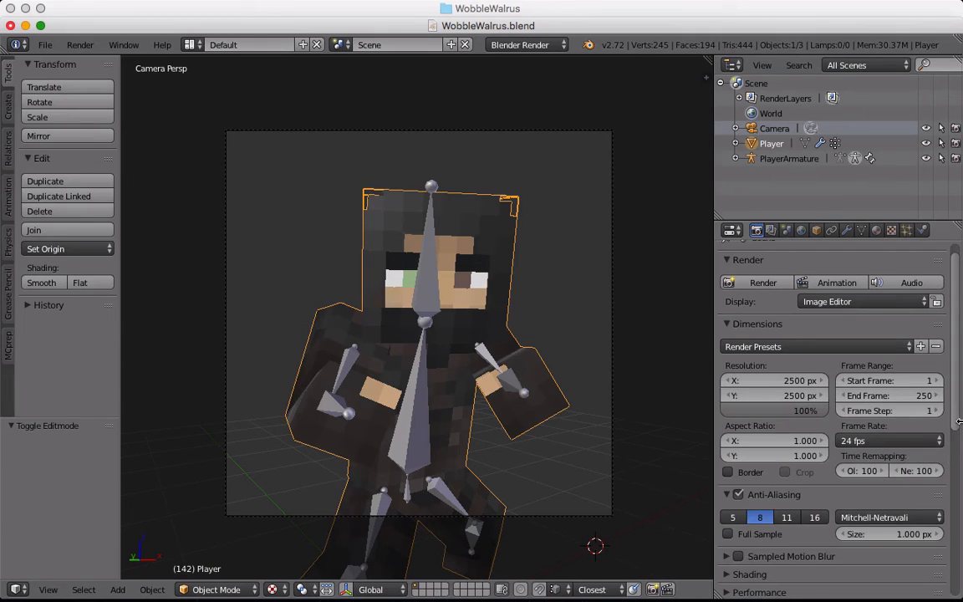
pyautogui.scroll(1, 960, 425)
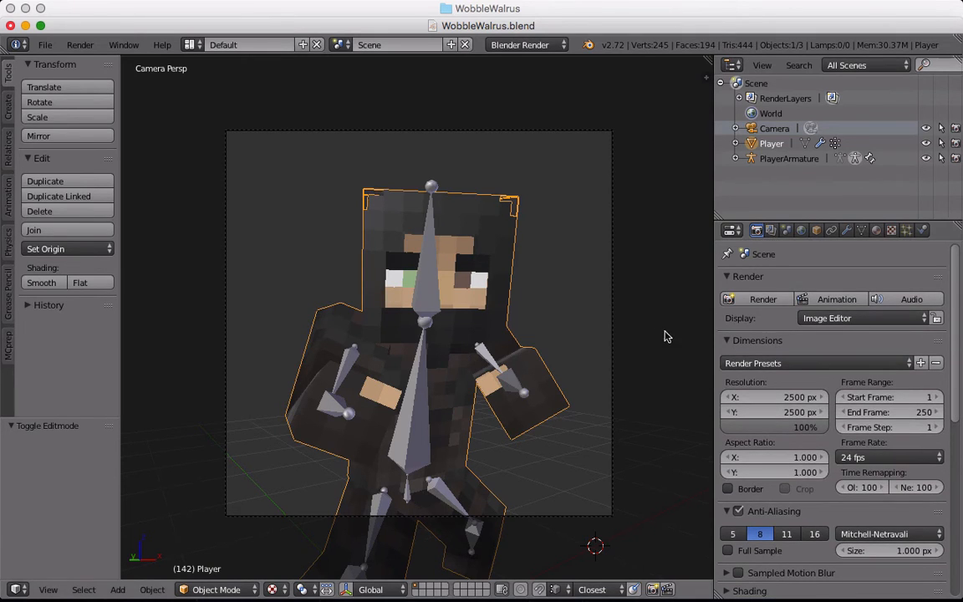
# Step: Render the camera view as a still image and start saving it in the WobbleWalrus folder, opening its file name for editing
pyautogui.click(80, 44)
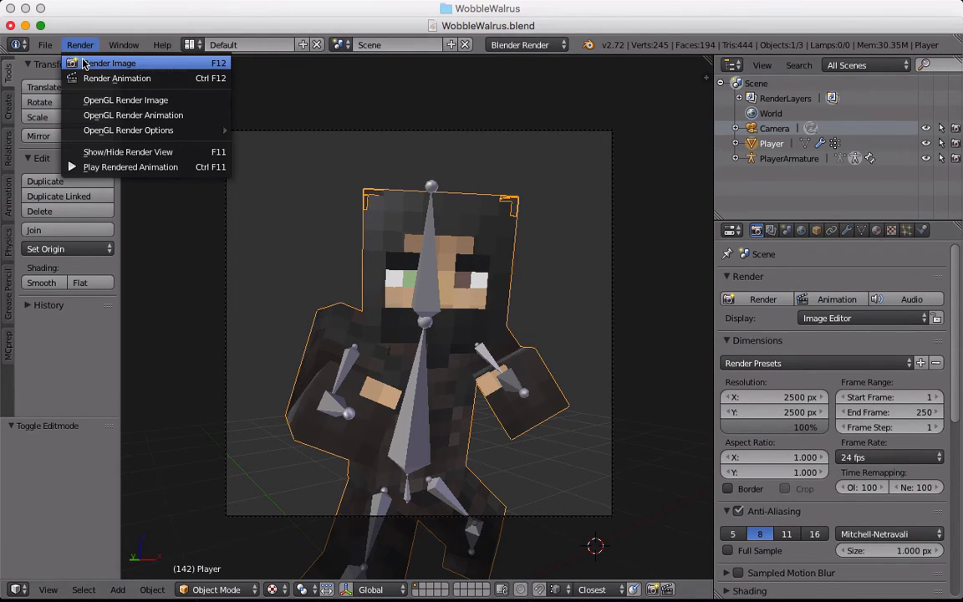
pyautogui.click(85, 64)
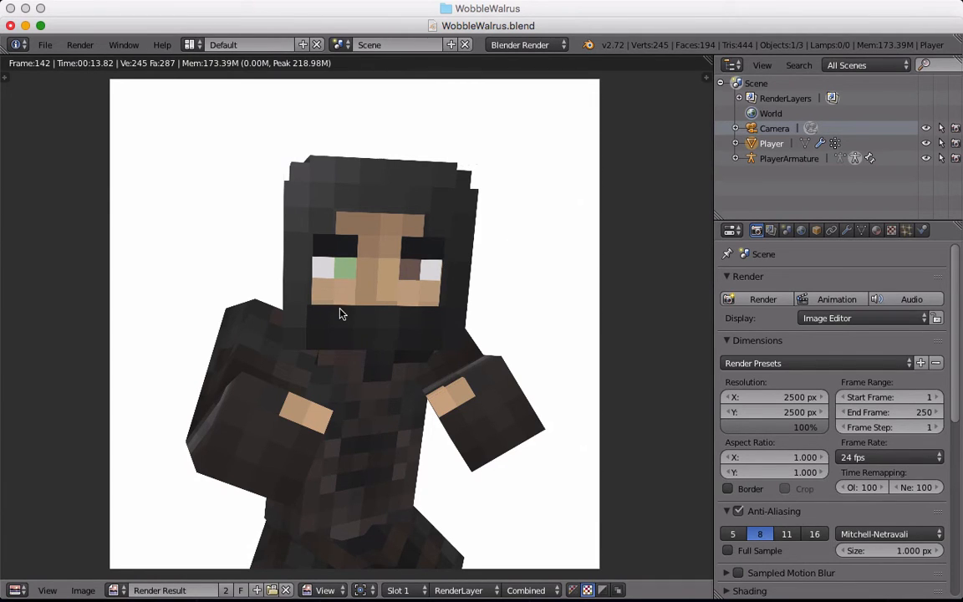
pyautogui.click(83, 590)
pyautogui.click(115, 498)
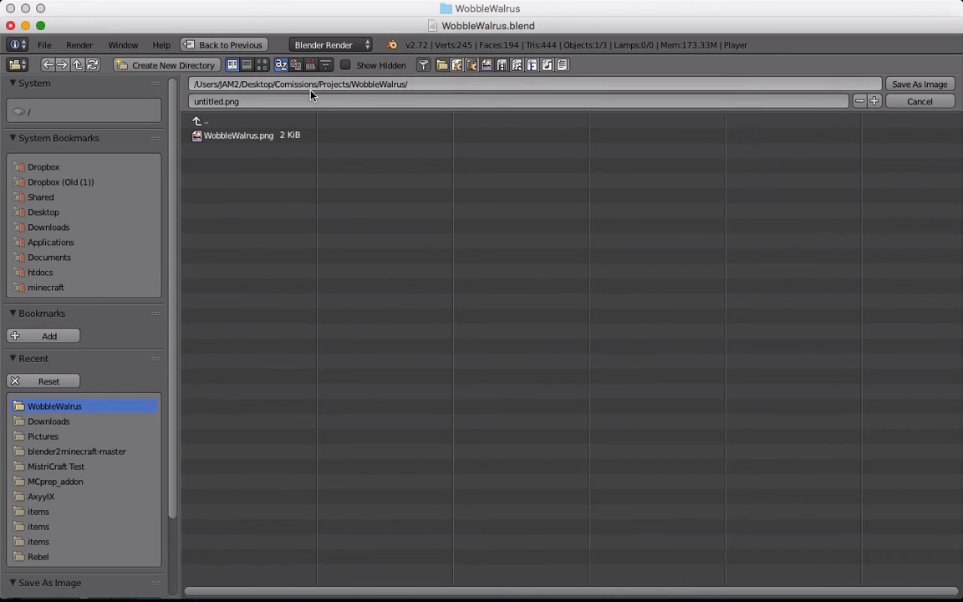
pyautogui.doubleClick(207, 101)
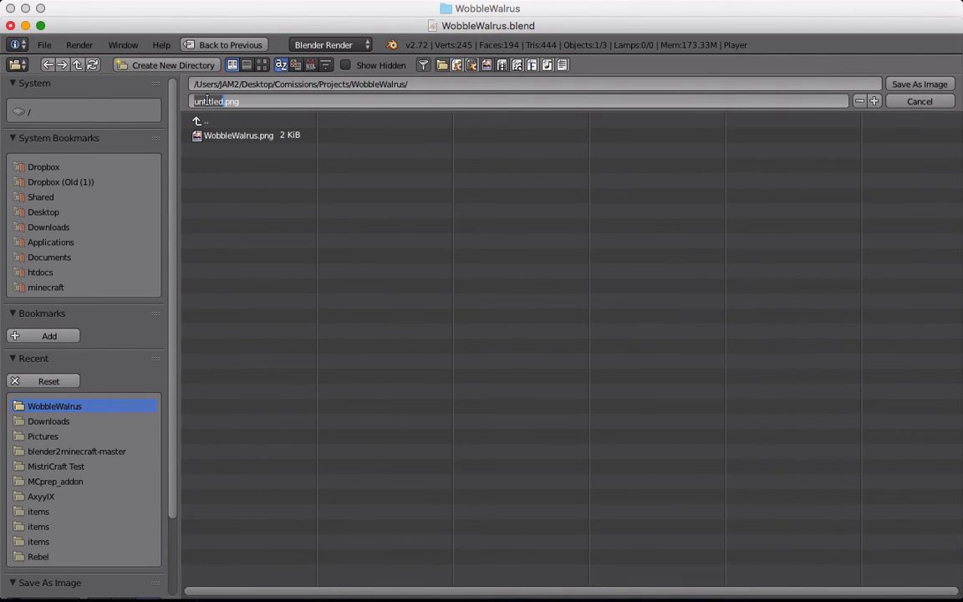
# Step: Save the rendered image as NotEdited.png in the WobbleWalrus project folder and return to the 3D view
pyautogui.write('NotEdited')
pyautogui.click(305, 178)
pyautogui.click(917, 85)
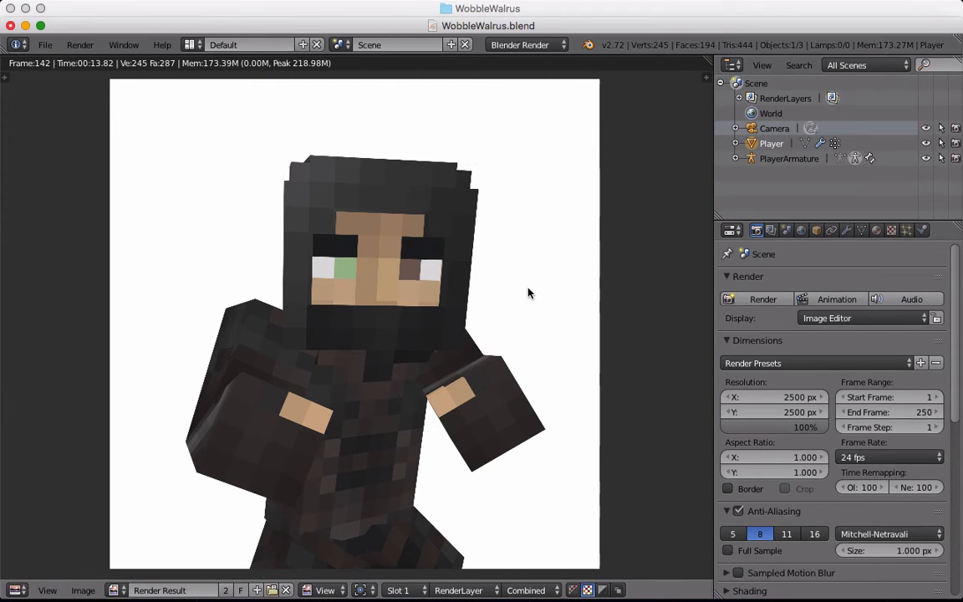
pyautogui.press('Escape')
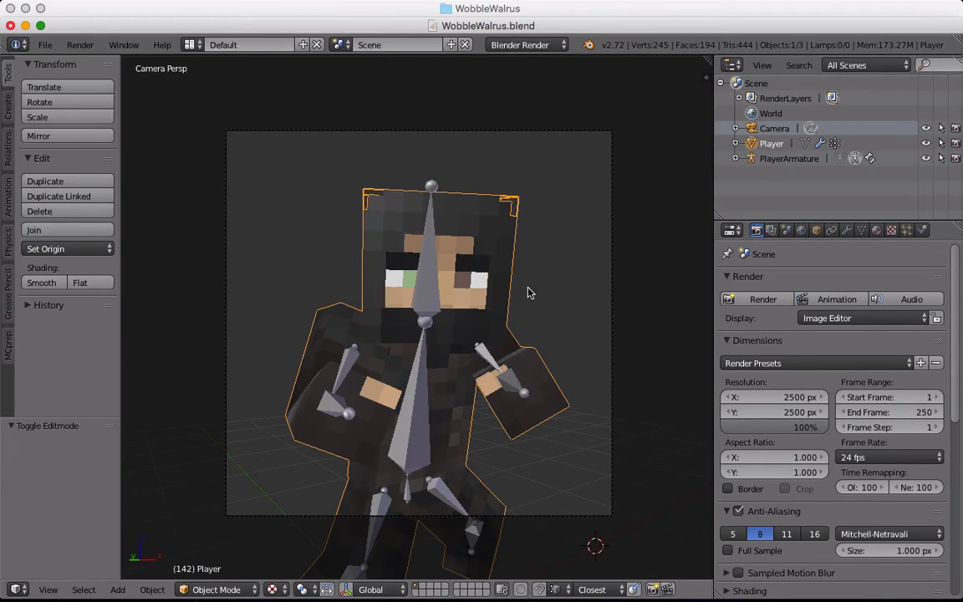
# Step: Save over the existing WobbleWalrus.blend file and quit Blender
pyautogui.hotkey('ctrl', 's')
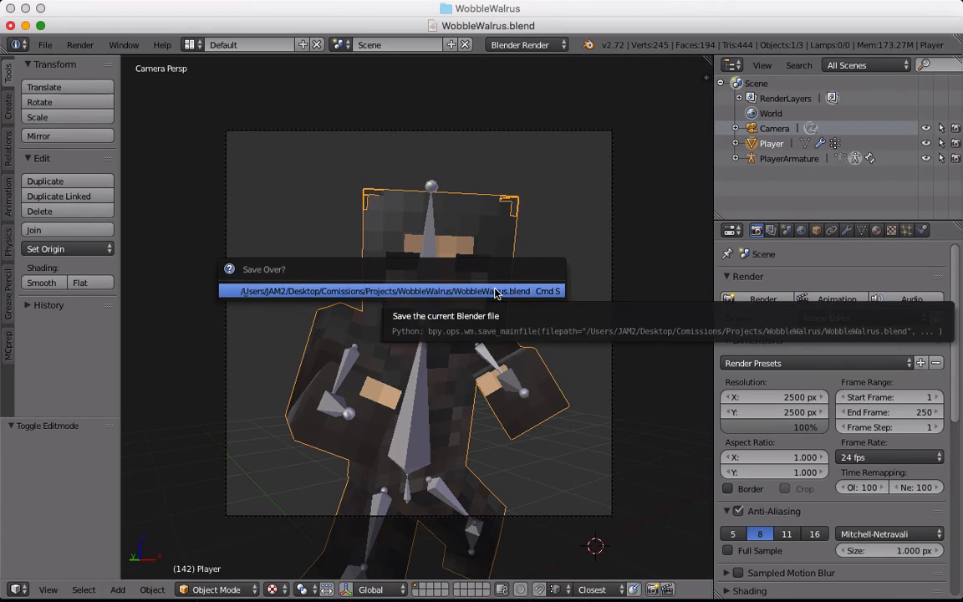
pyautogui.click(495, 293)
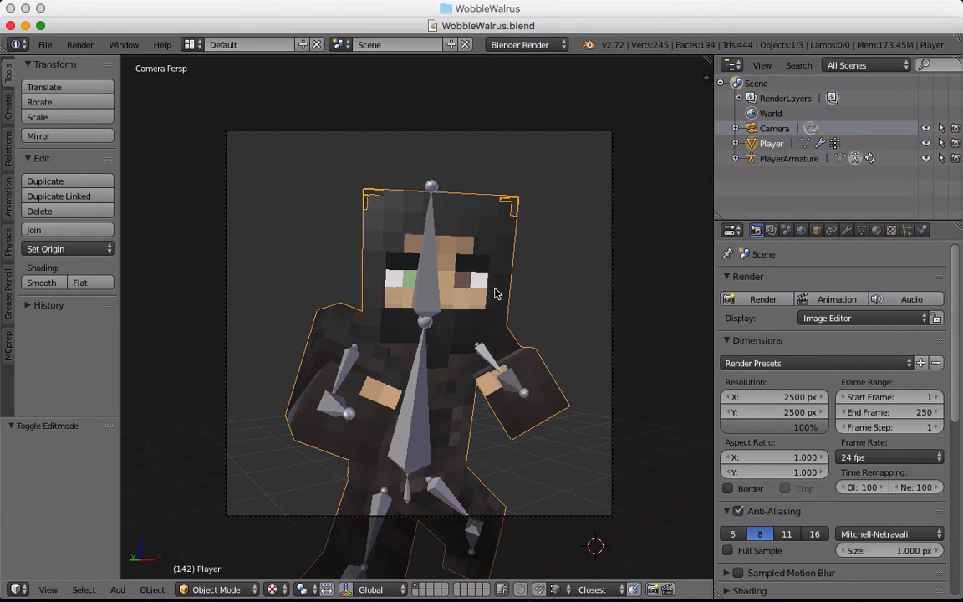
pyautogui.press('super+q')
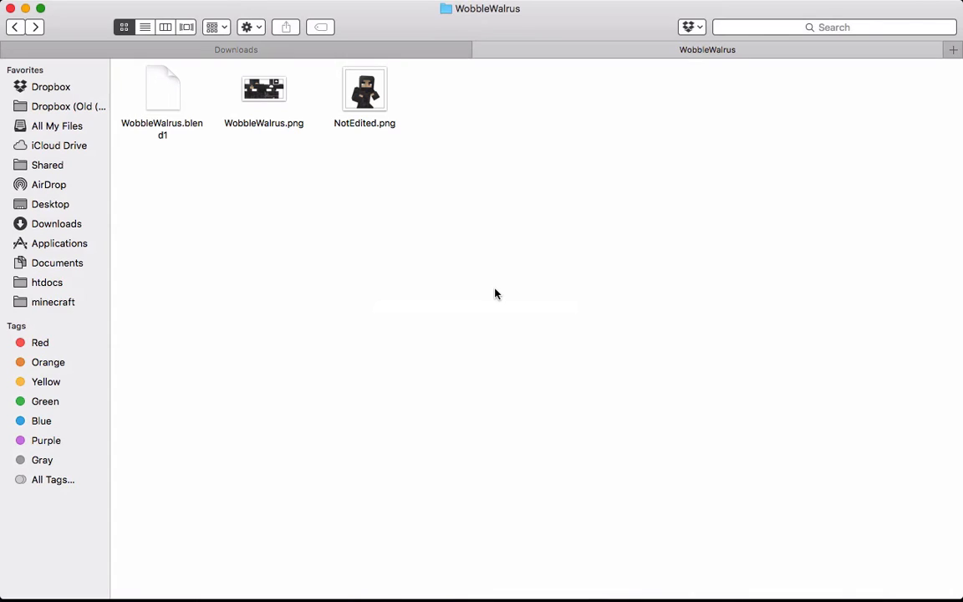
# Step: Look at a quick preview of NotEdited.png in the WobbleWalrus folder and close it
pyautogui.click(382, 102)
pyautogui.press('space')
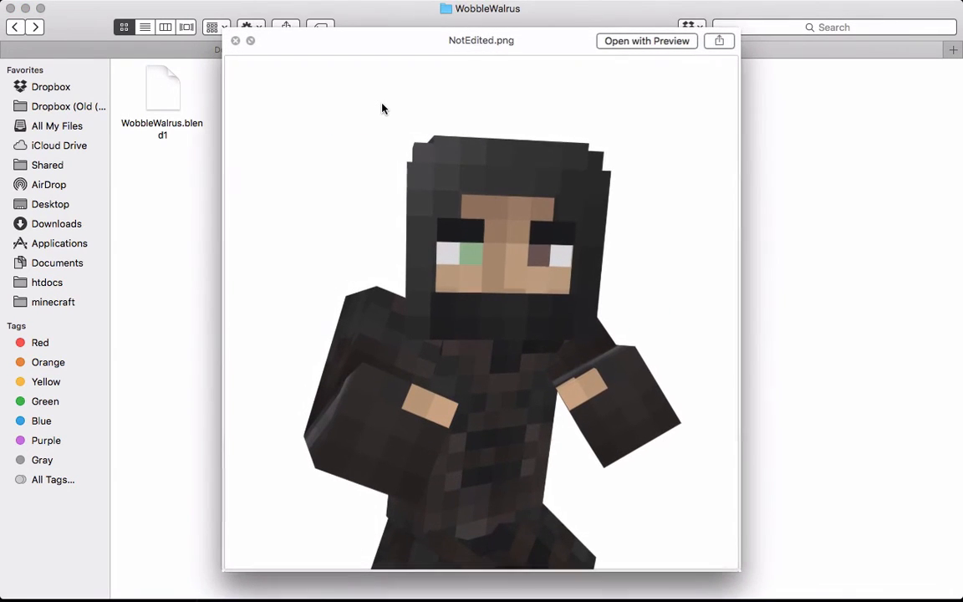
pyautogui.press('space')
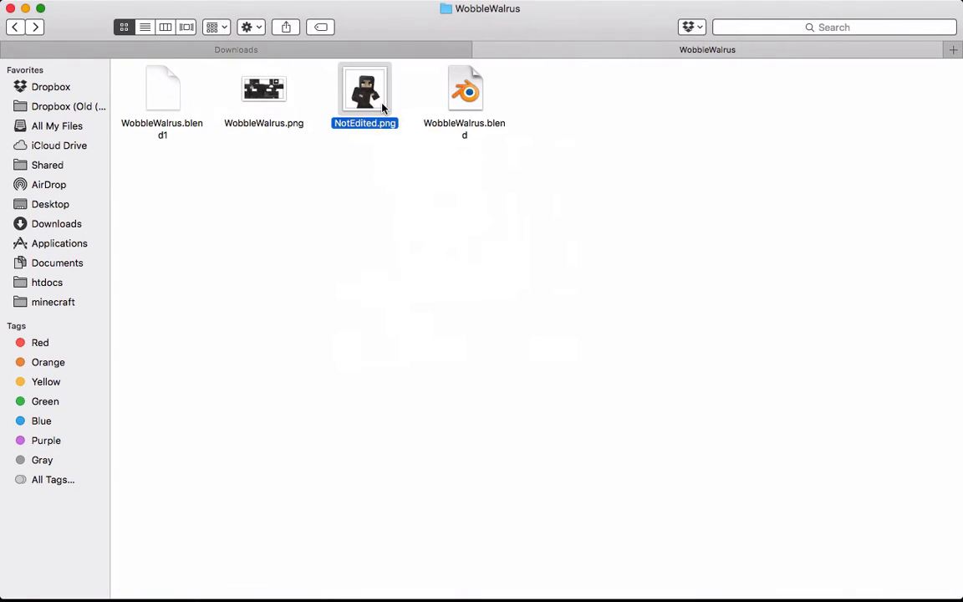
# Step: Open NotEdited.png in Preview, zoom out, enlarge the window and show the markup toolbar
pyautogui.doubleClick(366, 99)
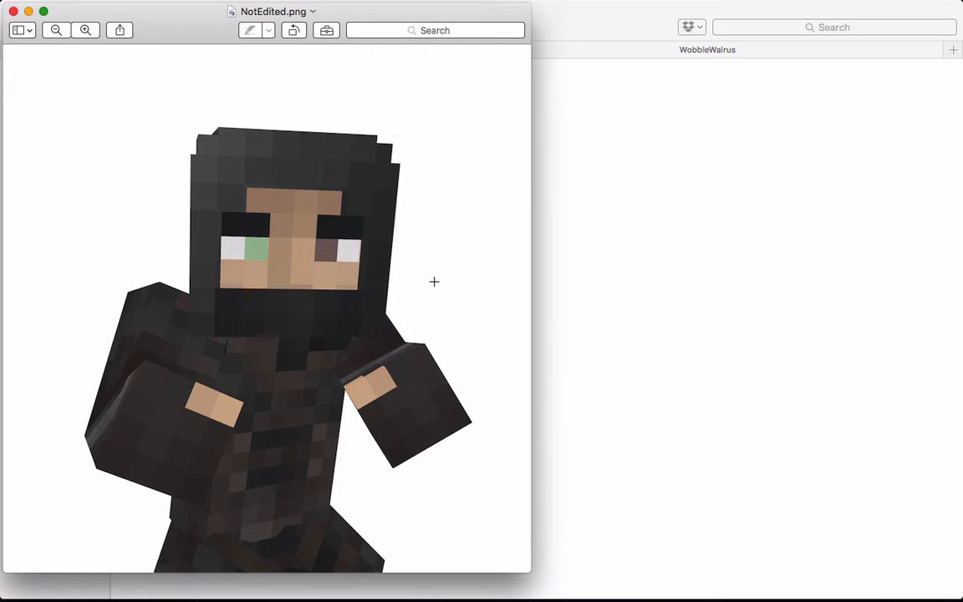
pyautogui.press('super+minus')
pyautogui.moveTo(531, 573); pyautogui.dragTo(750, 597)
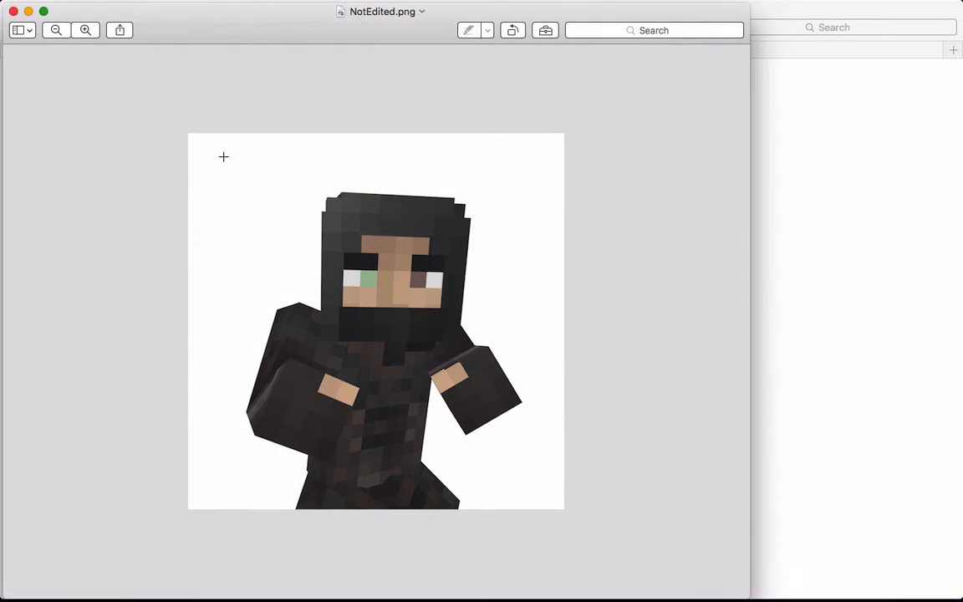
pyautogui.press('shift+super+a')
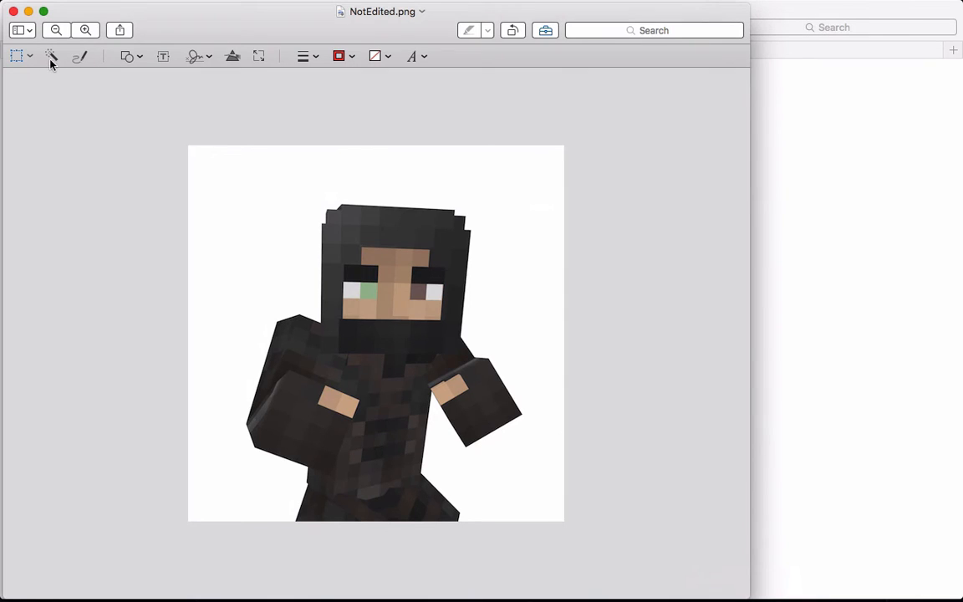
# Step: Hide the markup toolbar and show it again
pyautogui.moveTo(62, 3)
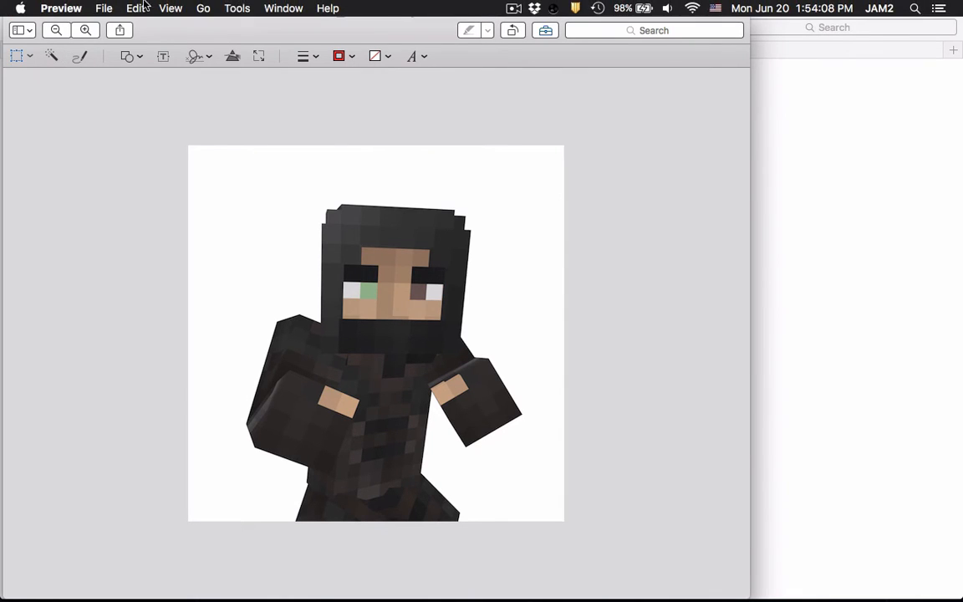
pyautogui.click(238, 8)
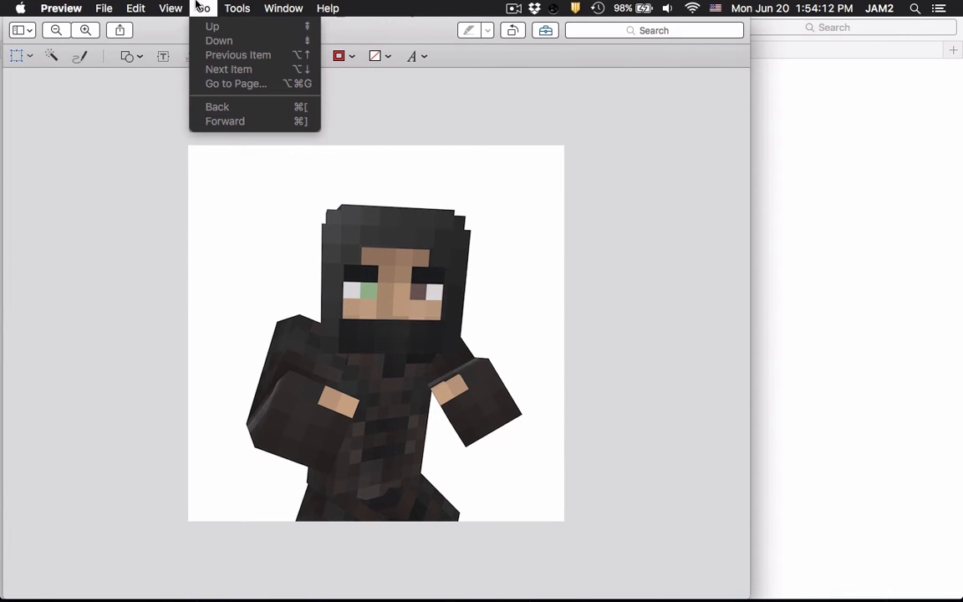
pyautogui.moveTo(271, 4)
pyautogui.moveTo(170, 7)
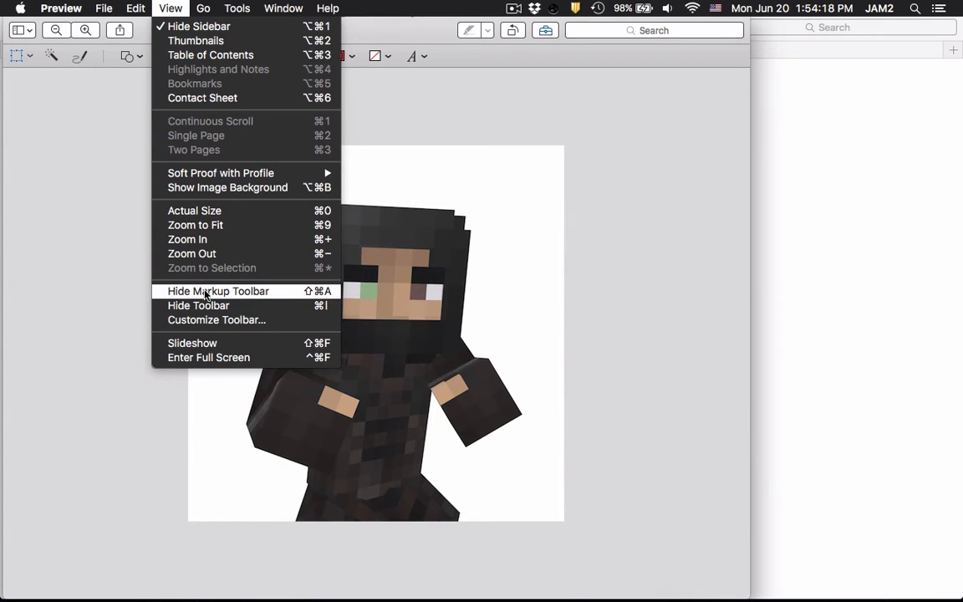
pyautogui.click(233, 293)
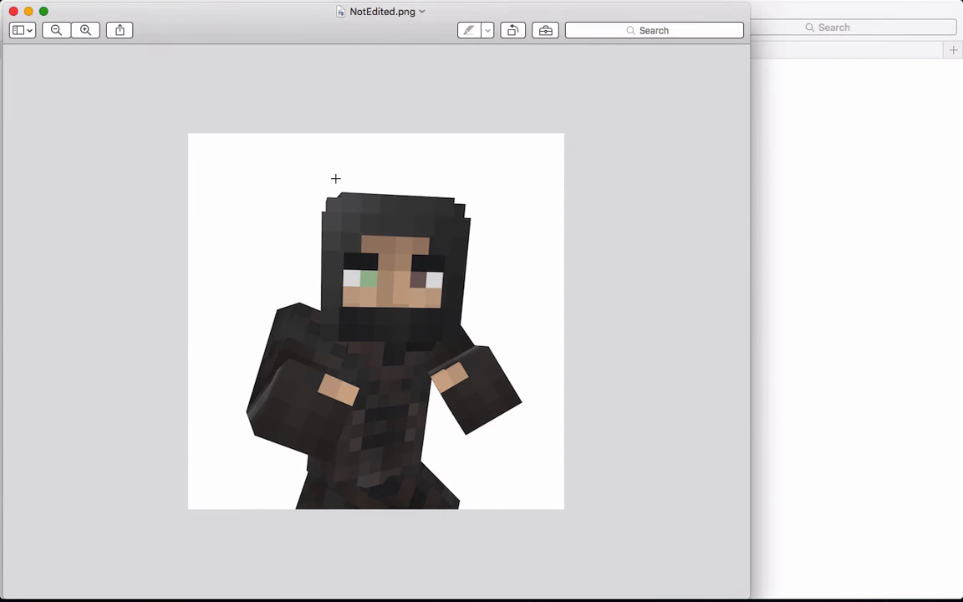
pyautogui.press('super+shift+a')
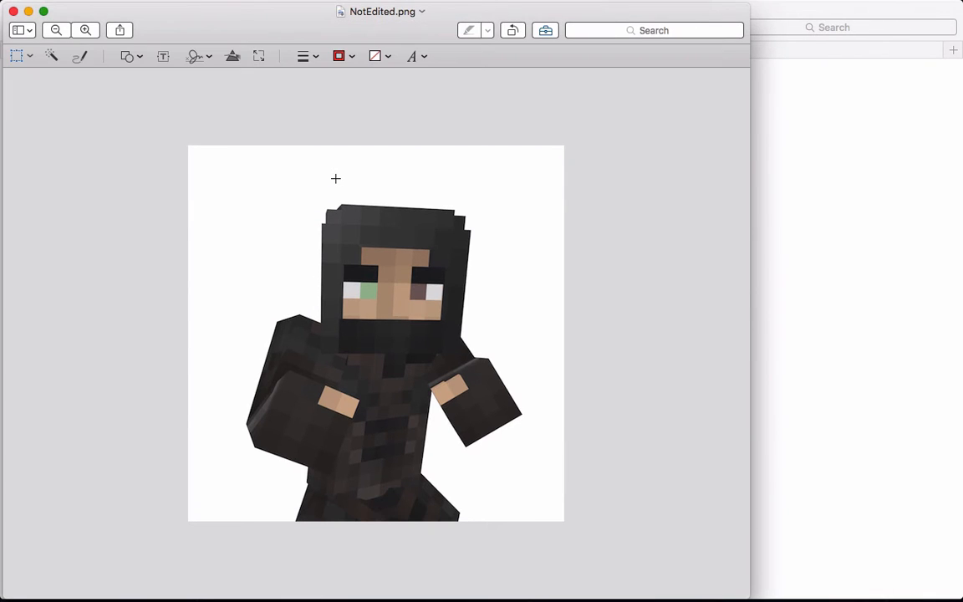
# Step: Select the white background around the character with Instant Alpha, delete it and quit Preview
pyautogui.click(54, 56)
pyautogui.moveTo(251, 244); pyautogui.dragTo(185, 246)
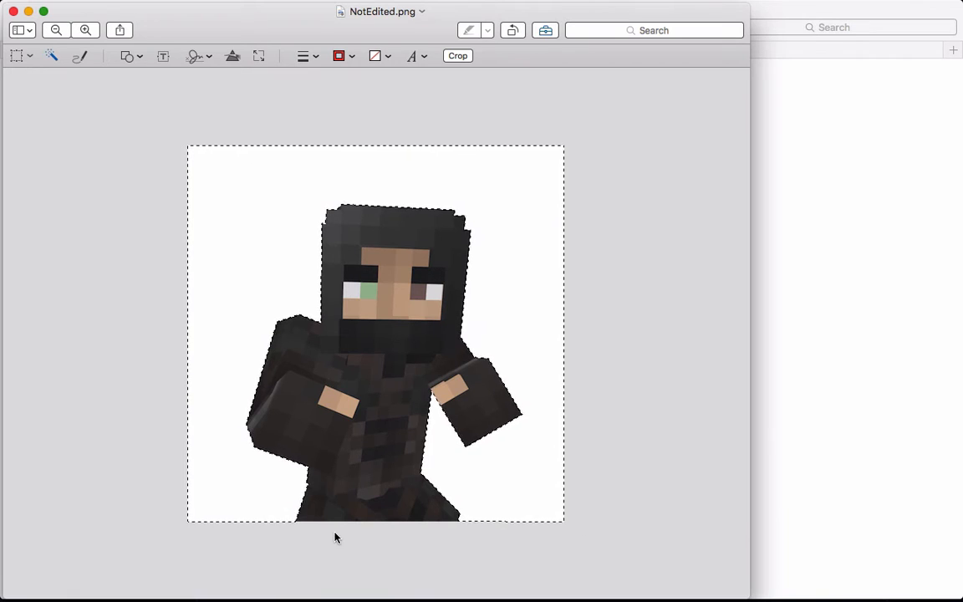
pyautogui.press('Delete')
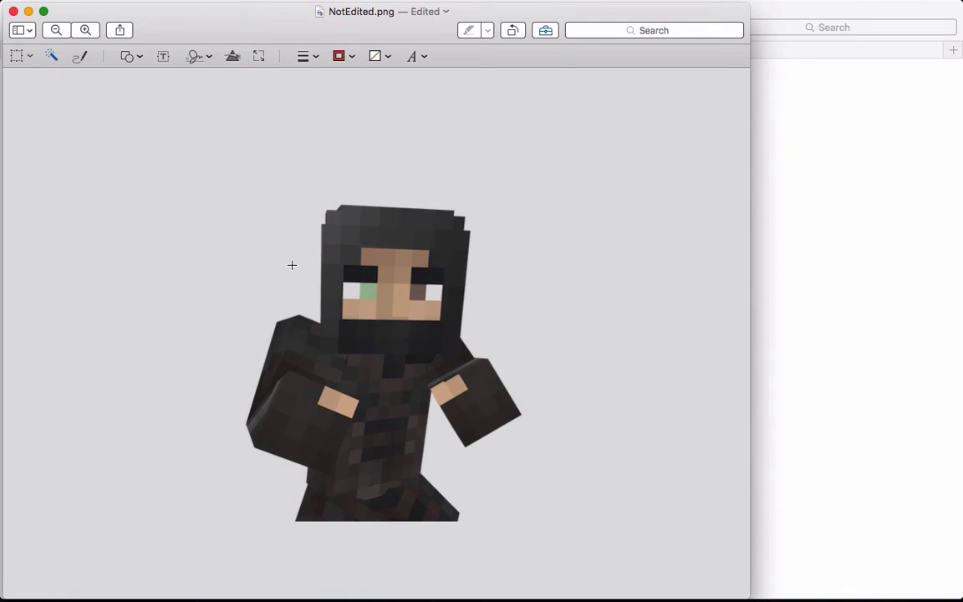
pyautogui.press('super+q')
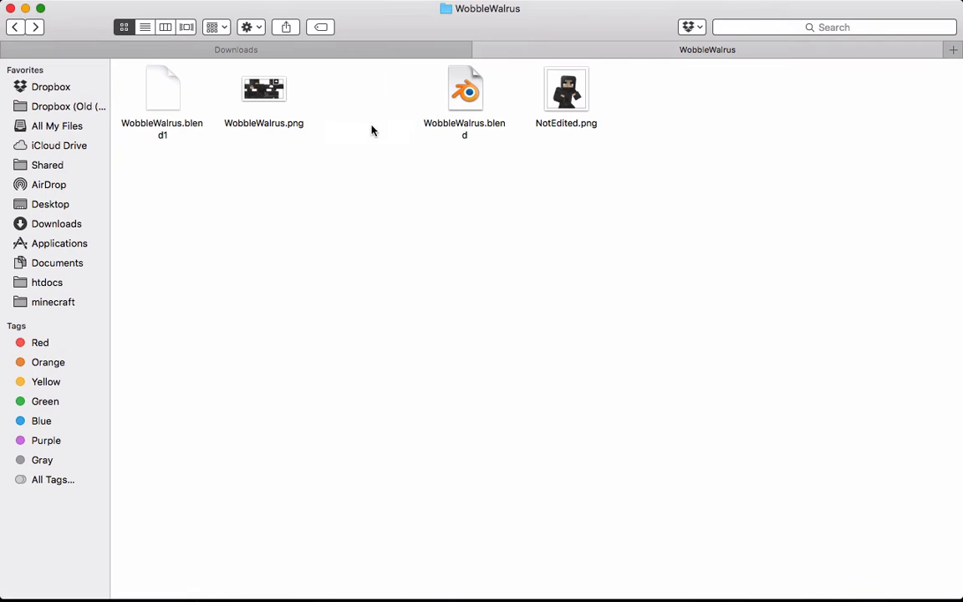
# Step: Check the transparent background of NotEdited.png in a quick preview, then close it and deselect the file
pyautogui.click(559, 94)
pyautogui.press('space')
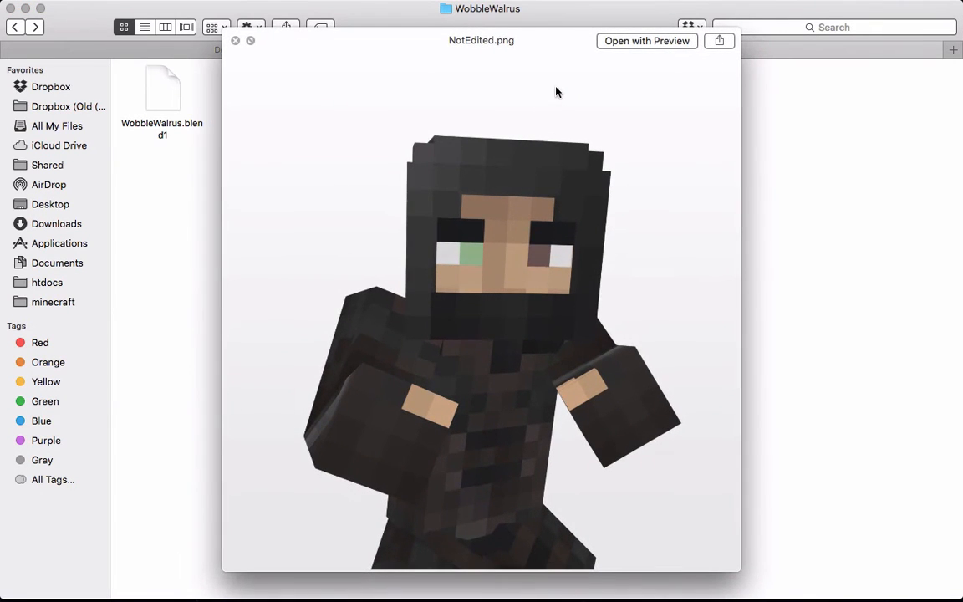
pyautogui.press('space')
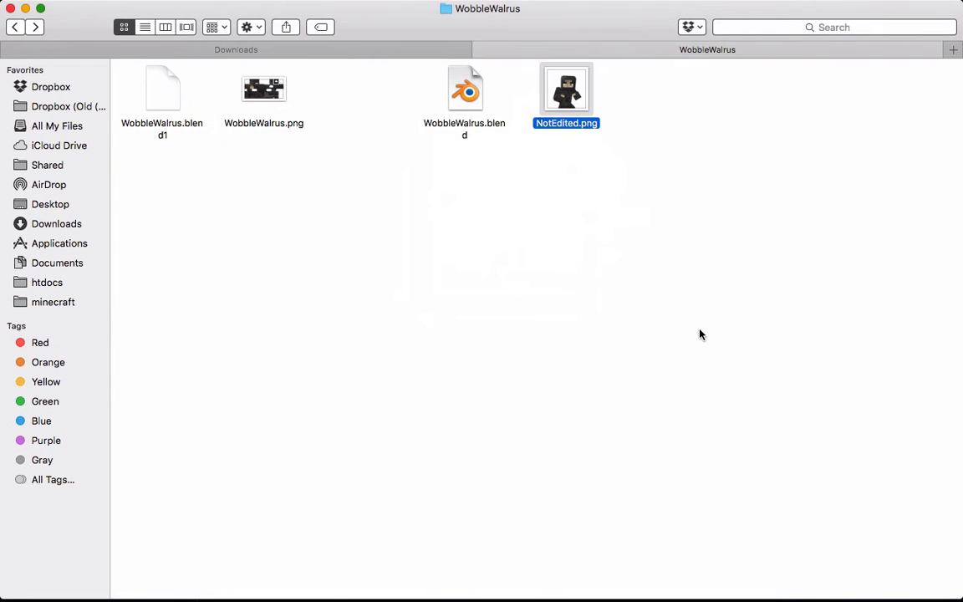
pyautogui.click(700, 335)
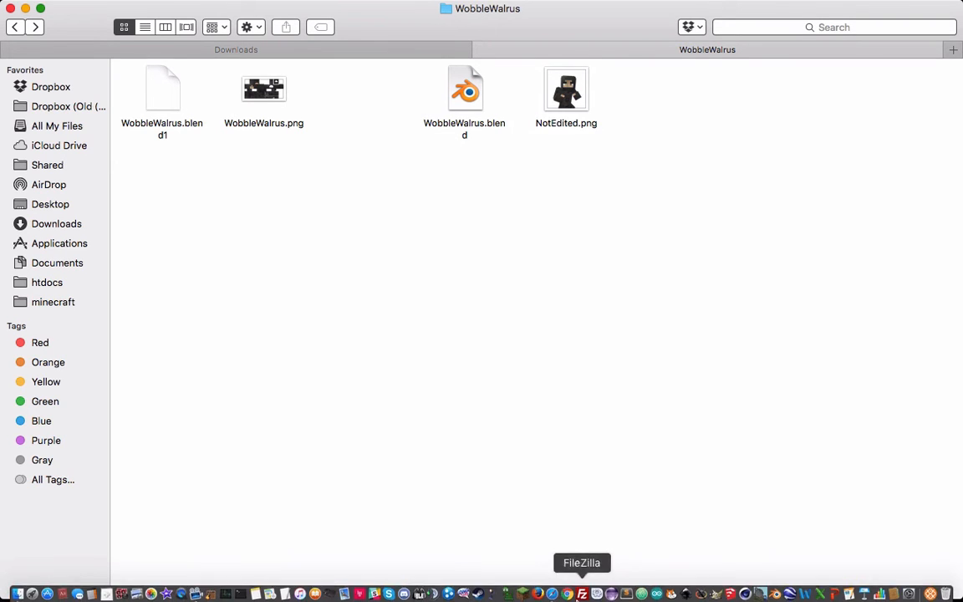
# Step: Launch GIMP and move the Layers window lower so it no longer covers the tool options
pyautogui.moveTo(684, 595)
pyautogui.click(715, 596)
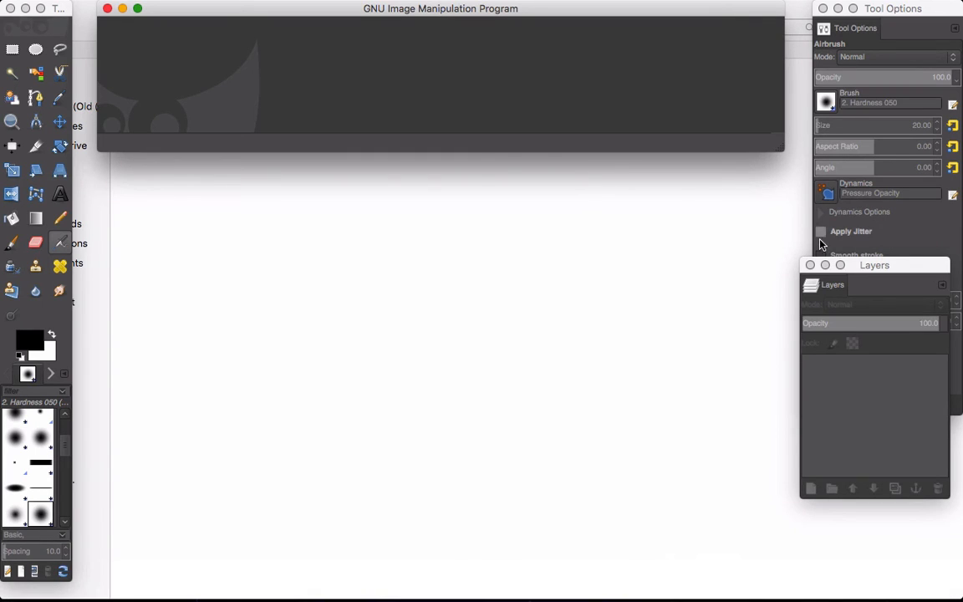
pyautogui.moveTo(884, 265); pyautogui.dragTo(891, 367)
pyautogui.click(444, 69)
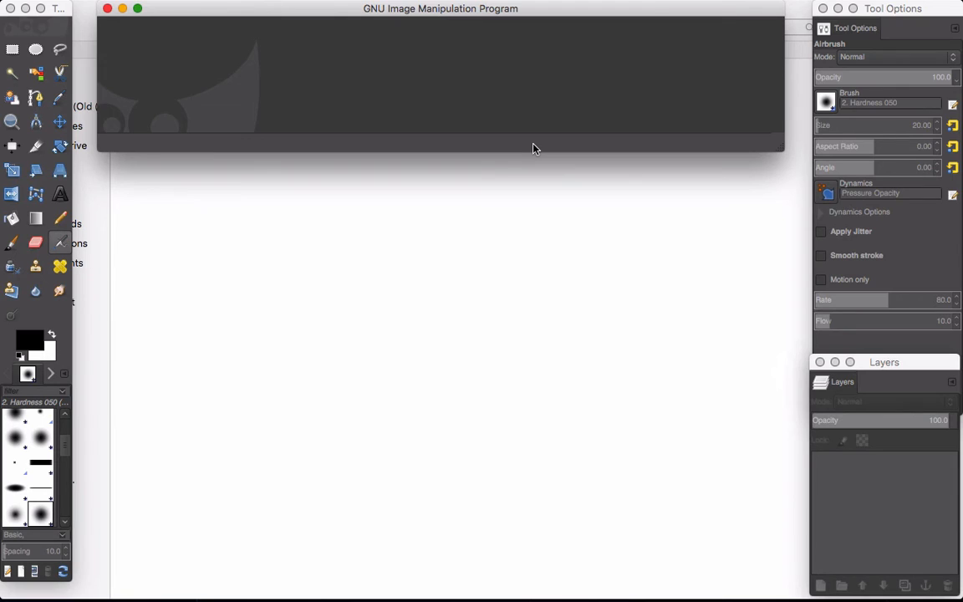
# Step: Open NotEdited.png from the Desktop folder path Comissions/Projects/WobbleWalrus
pyautogui.press('super+o')
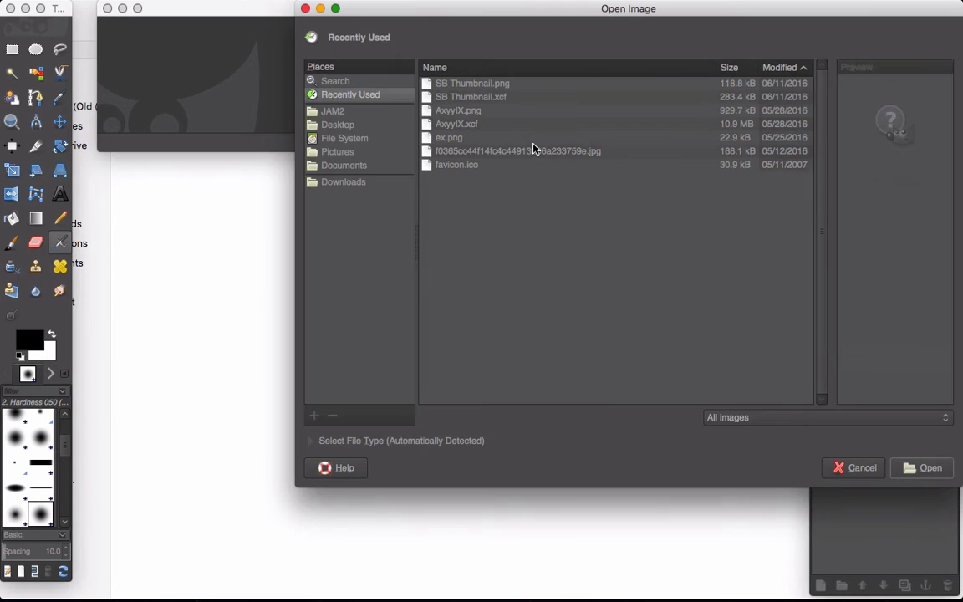
pyautogui.click(336, 124)
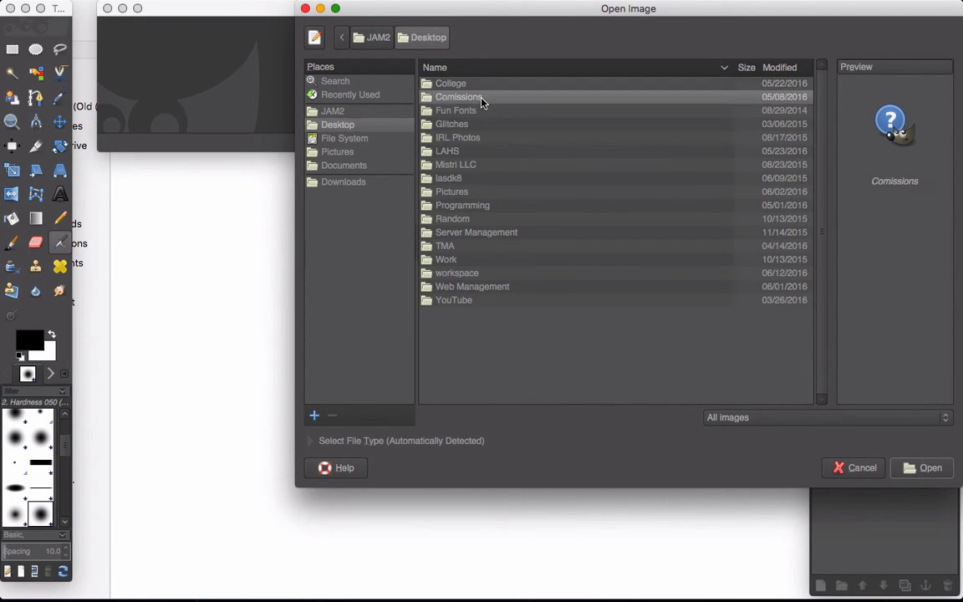
pyautogui.doubleClick(482, 98)
pyautogui.doubleClick(452, 110)
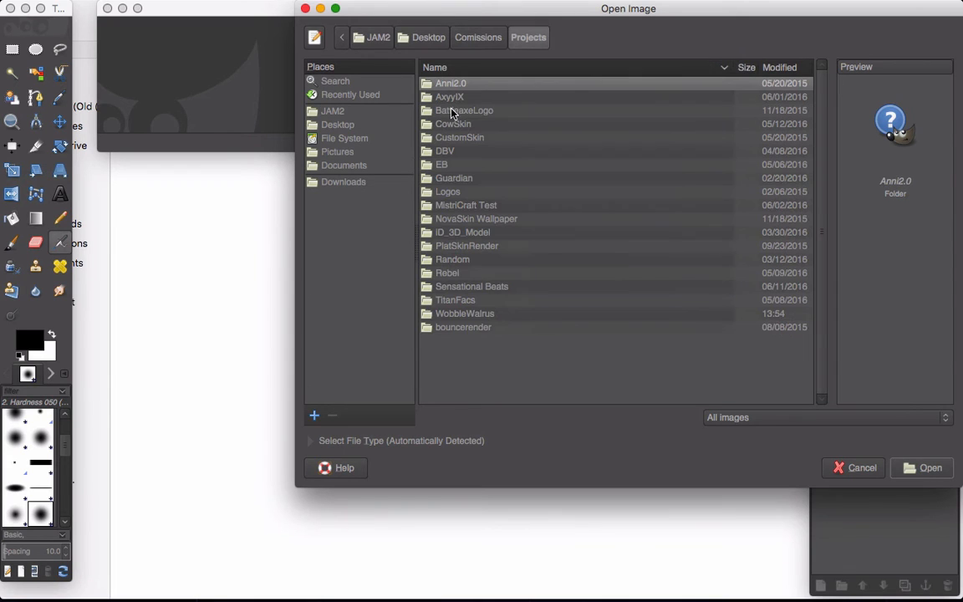
pyautogui.doubleClick(463, 328)
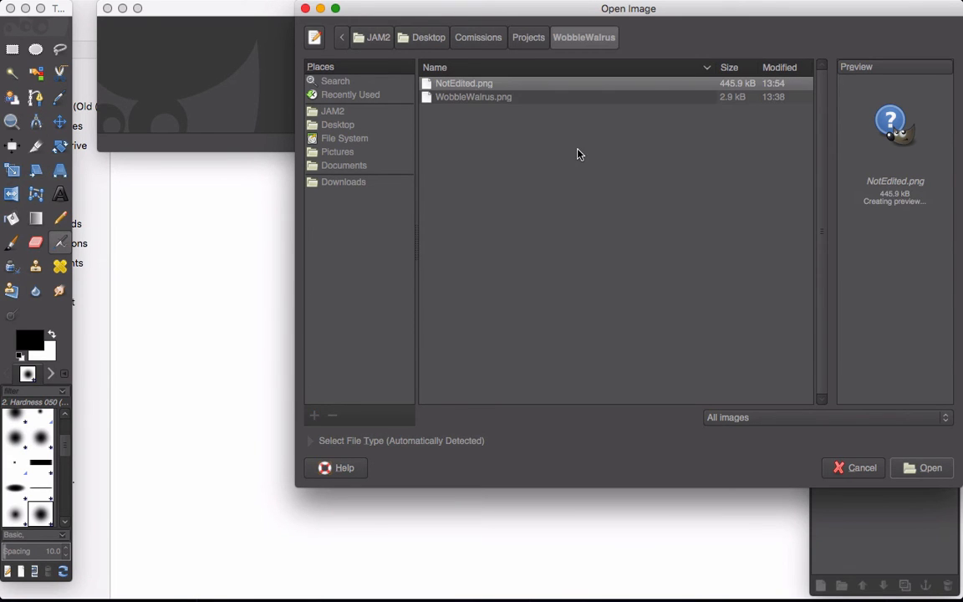
pyautogui.doubleClick(465, 85)
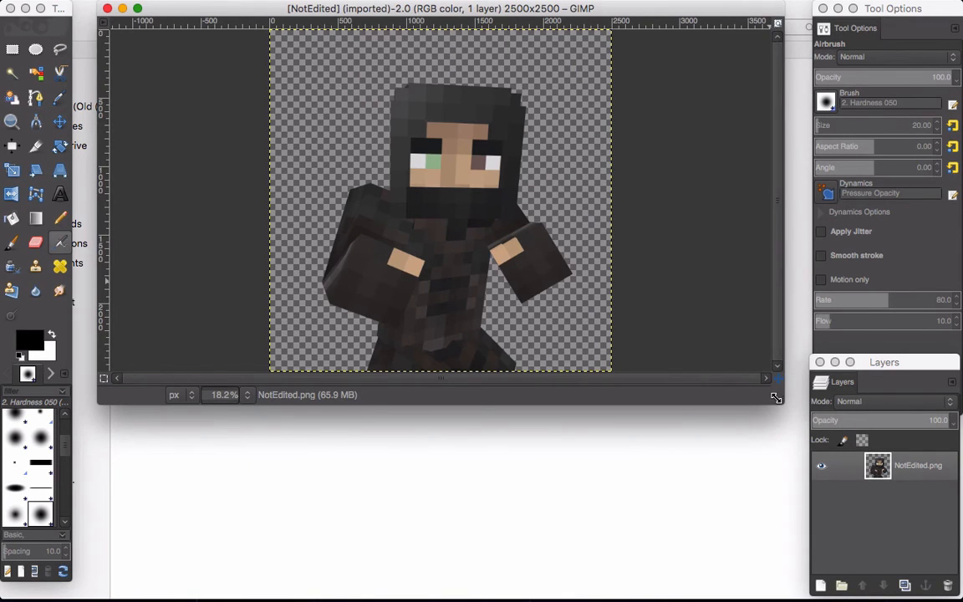
# Step: Enlarge the image window, nudge the Layers window slightly and view the whole render at 25% zoom
pyautogui.moveTo(779, 400); pyautogui.dragTo(837, 597)
pyautogui.keyDown('super'); pyautogui.scroll(2, 404, 281); pyautogui.keyUp('super')
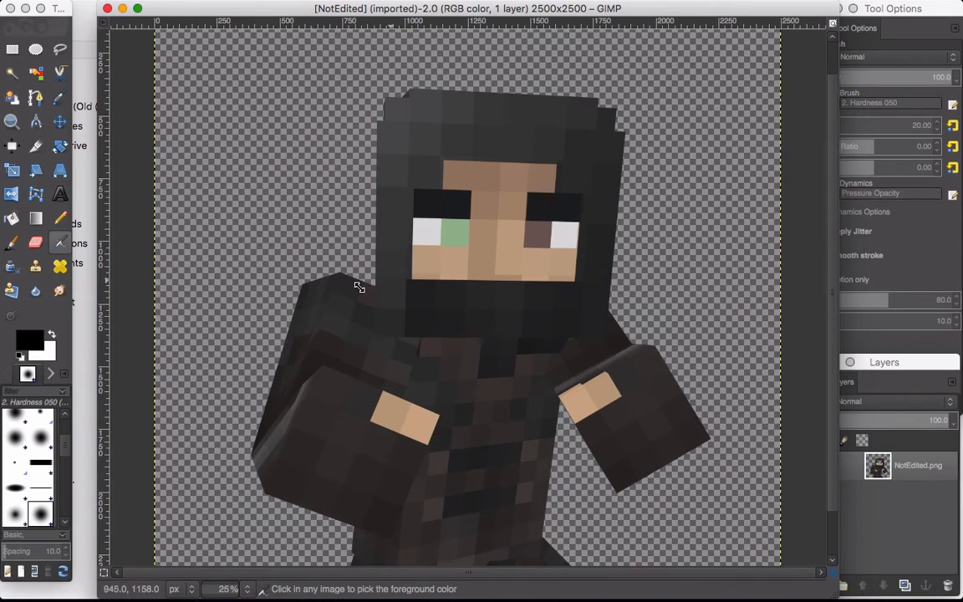
pyautogui.keyDown('super'); pyautogui.scroll(-2, 270, 221); pyautogui.keyUp('super')
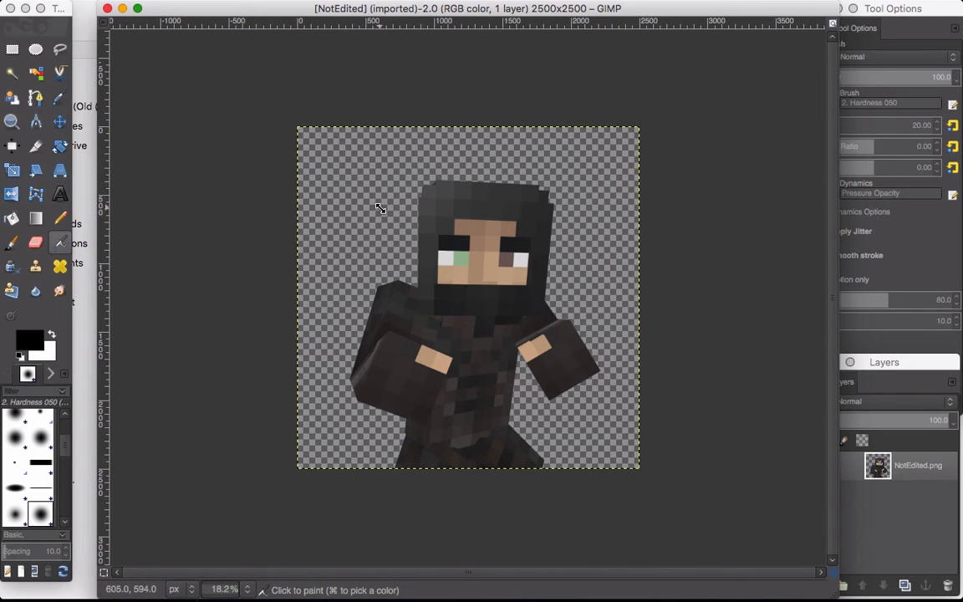
pyautogui.moveTo(896, 377)
pyautogui.mouseDown()
pyautogui.moveTo(866, 249)
pyautogui.moveTo(899, 269)
pyautogui.moveTo(882, 343)
pyautogui.moveTo(893, 371)
pyautogui.mouseUp()
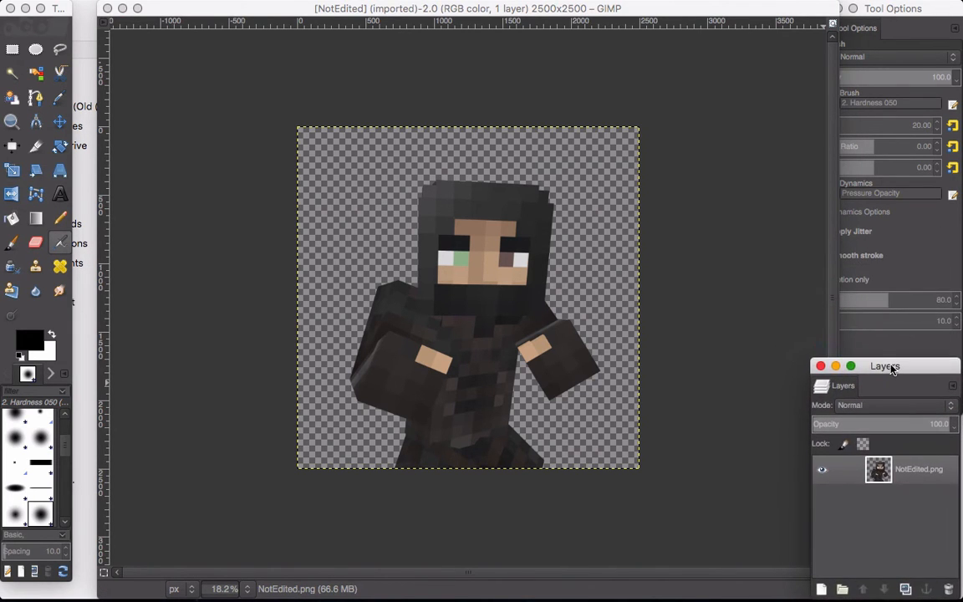
pyautogui.click(599, 17)
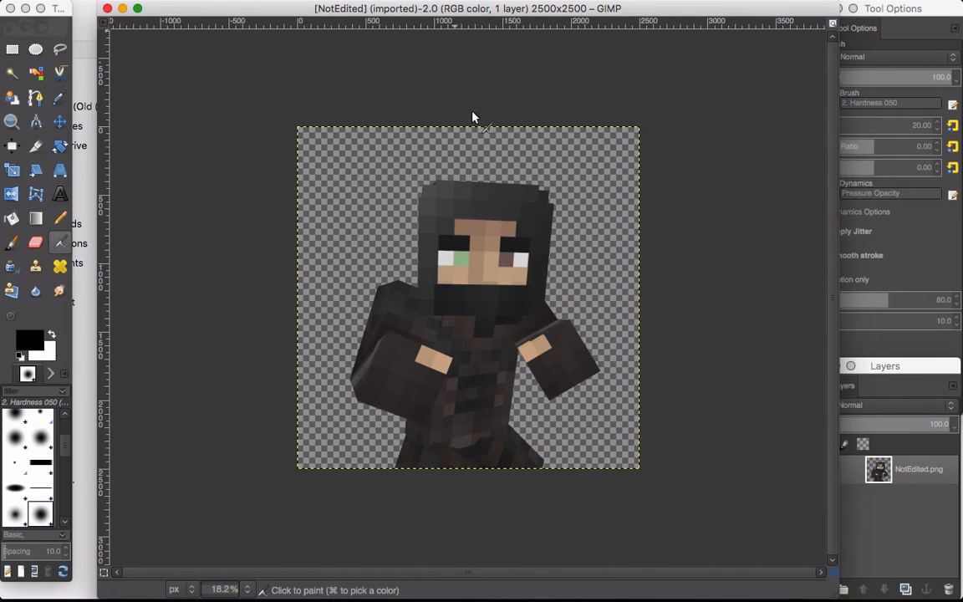
pyautogui.keyDown('ctrl'); pyautogui.scroll(-2, 518, 284); pyautogui.keyUp('ctrl')
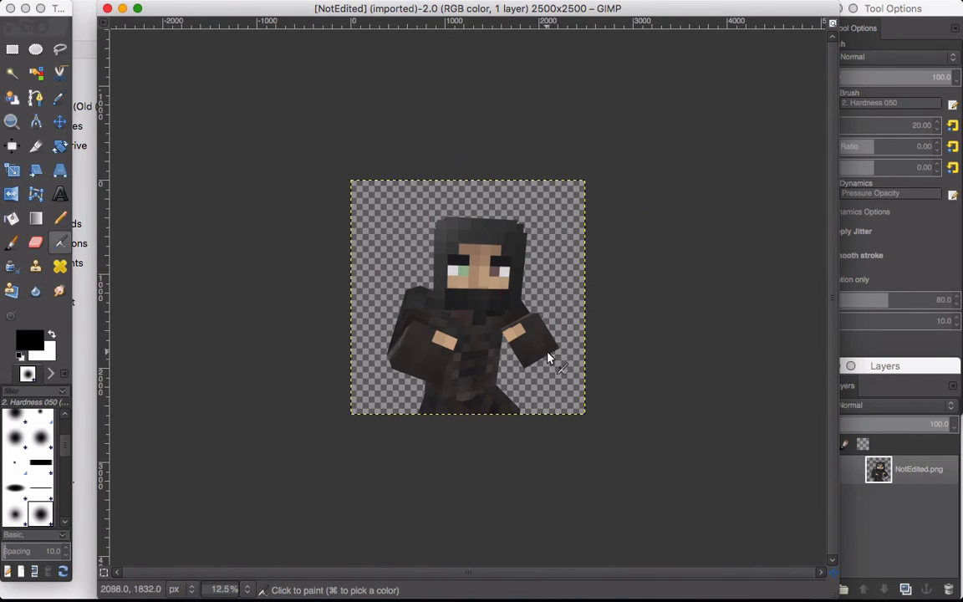
pyautogui.keyDown('ctrl'); pyautogui.scroll(3, 536, 334); pyautogui.keyUp('ctrl')
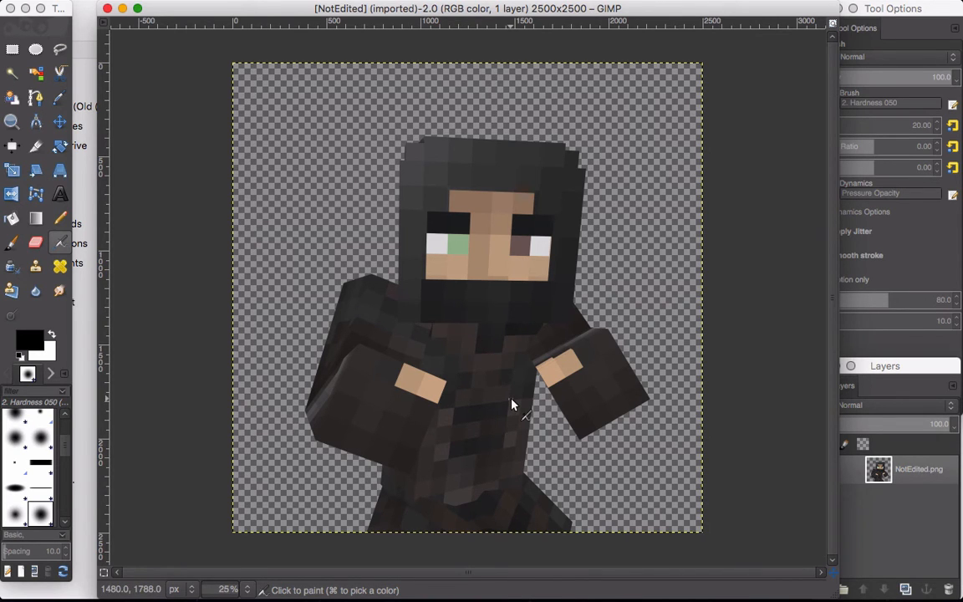
# Step: Switch to Safari and open images.google.com in a new tab
pyautogui.click(554, 585)
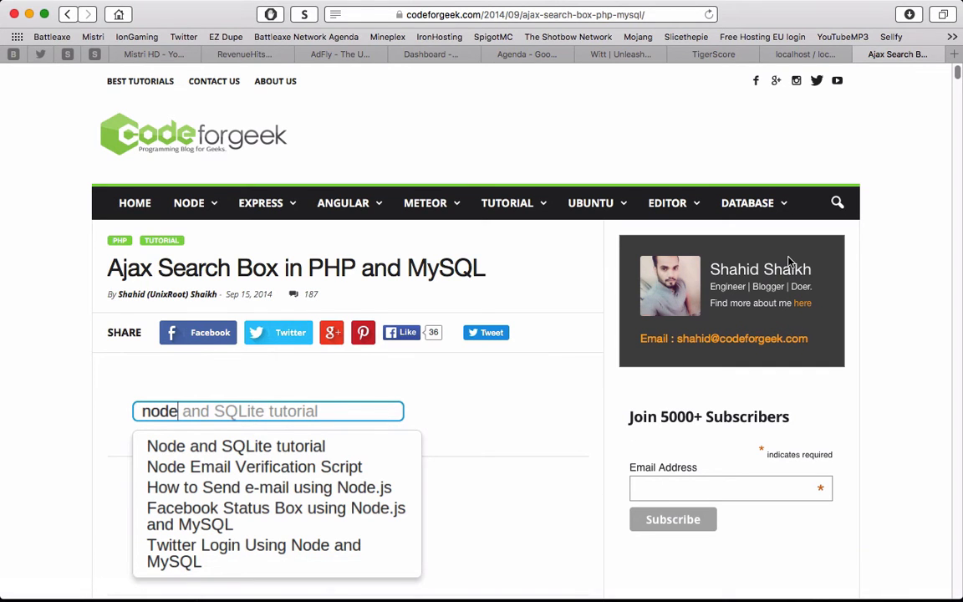
pyautogui.press('super+t')
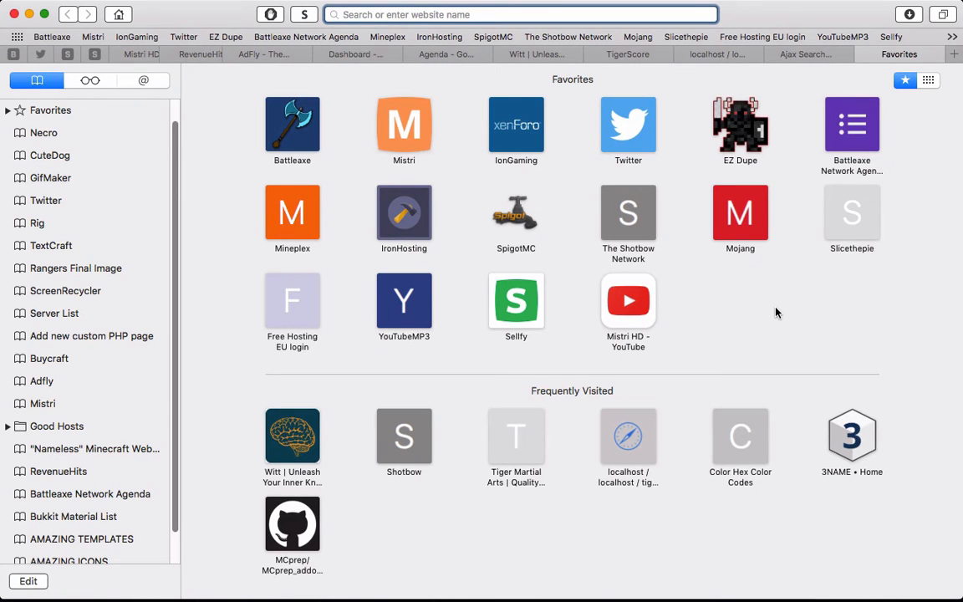
pyautogui.write('images.google.com')
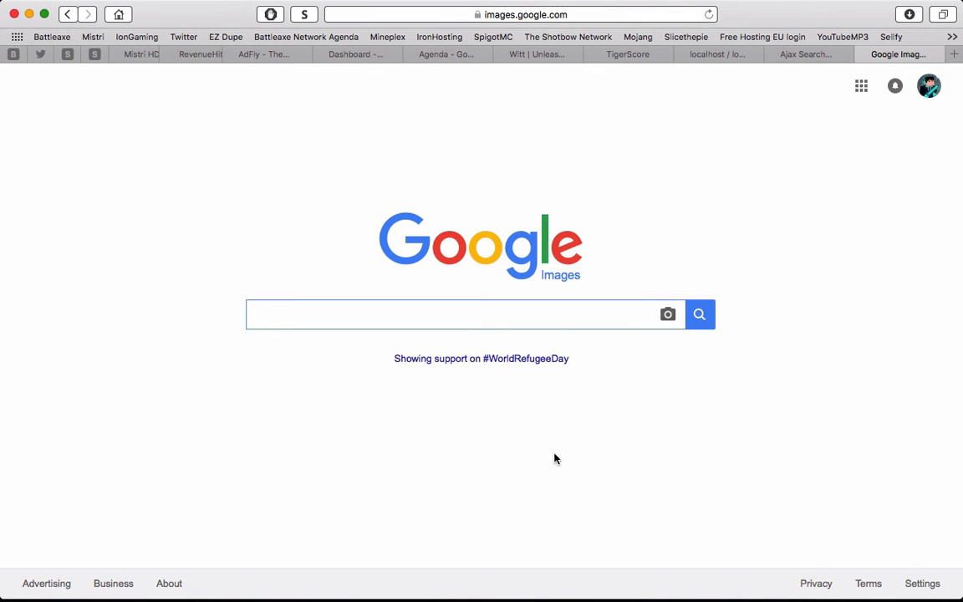
# Step: Search Google Images for "minecraft background night"
pyautogui.write('inecraft ')
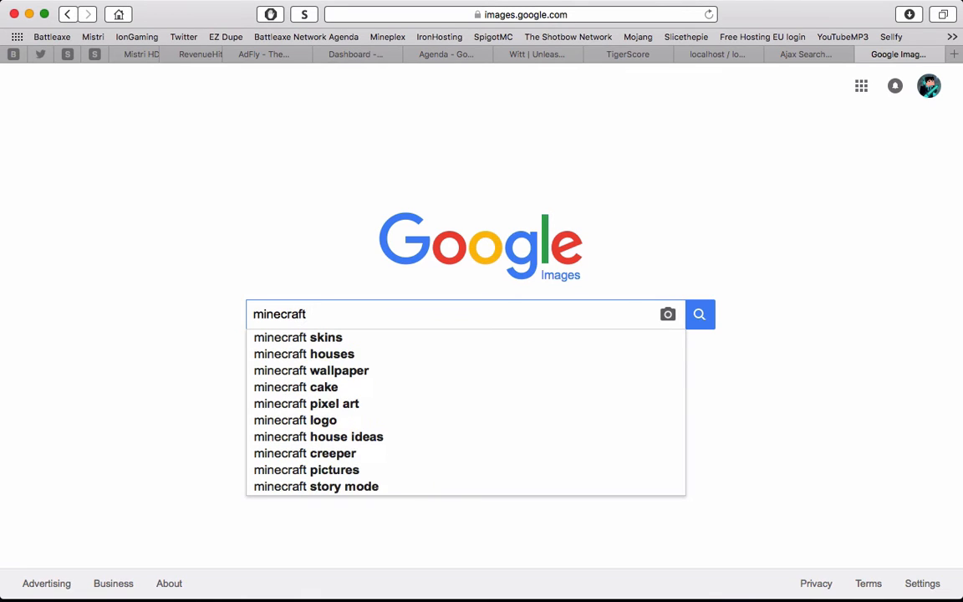
pyautogui.write('background nig')
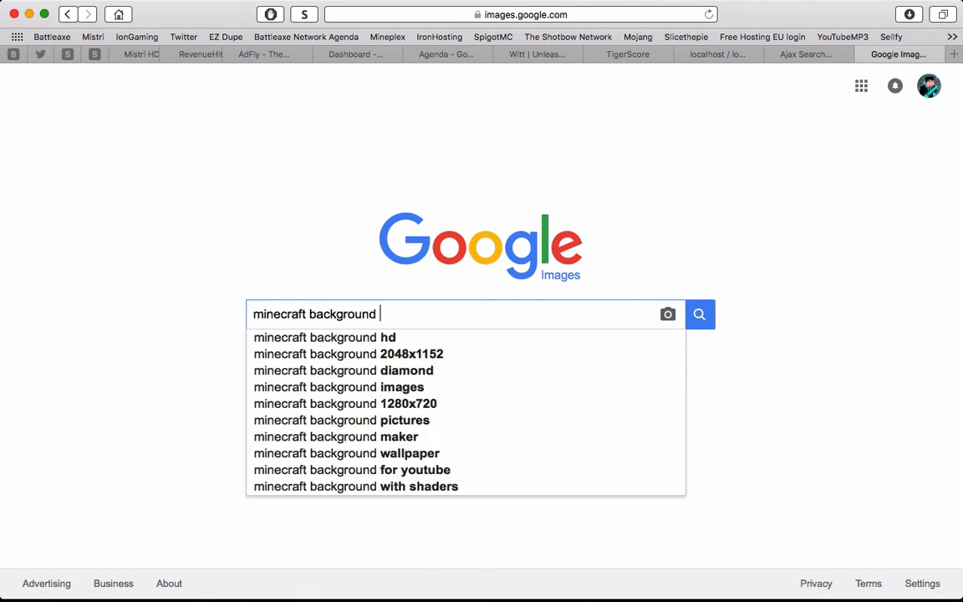
pyautogui.write('ht')
pyautogui.press('Return')
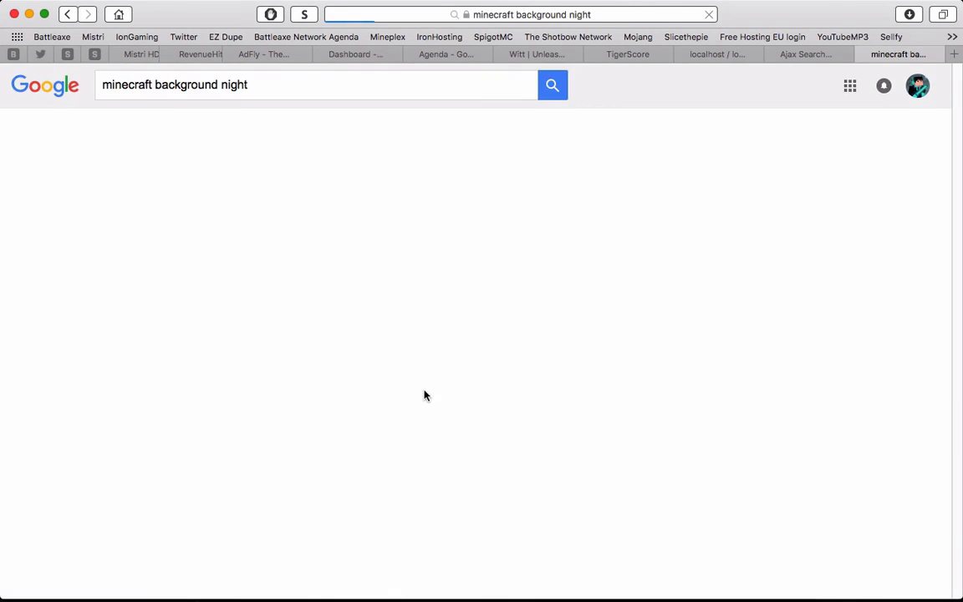
# Step: Browse the night backgrounds, choose the 1920 × 1080 snowy lake scene with the crescent moon from reddit.com and open its source image
pyautogui.scroll(-10, 243, 383)
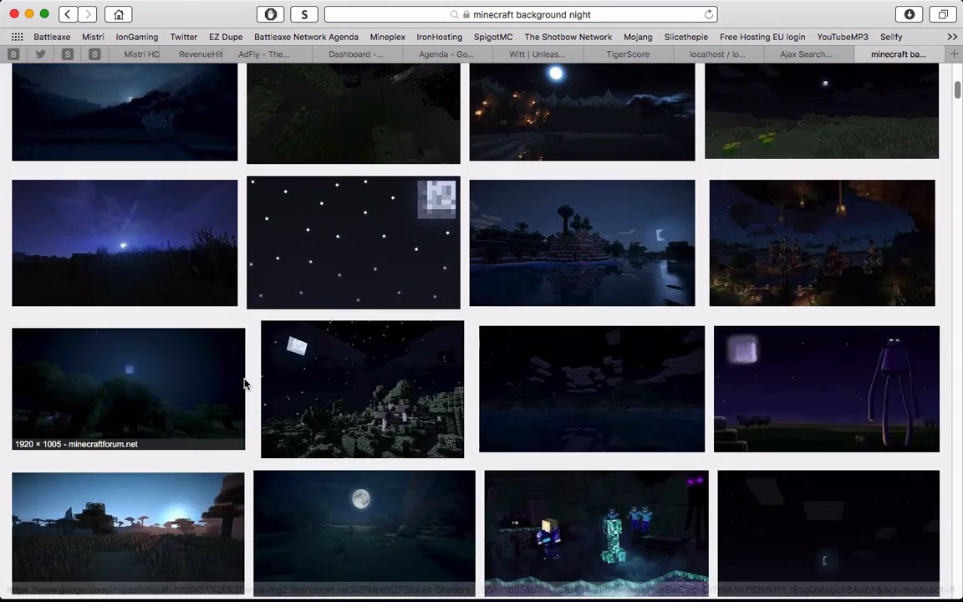
pyautogui.scroll(5, 243, 383)
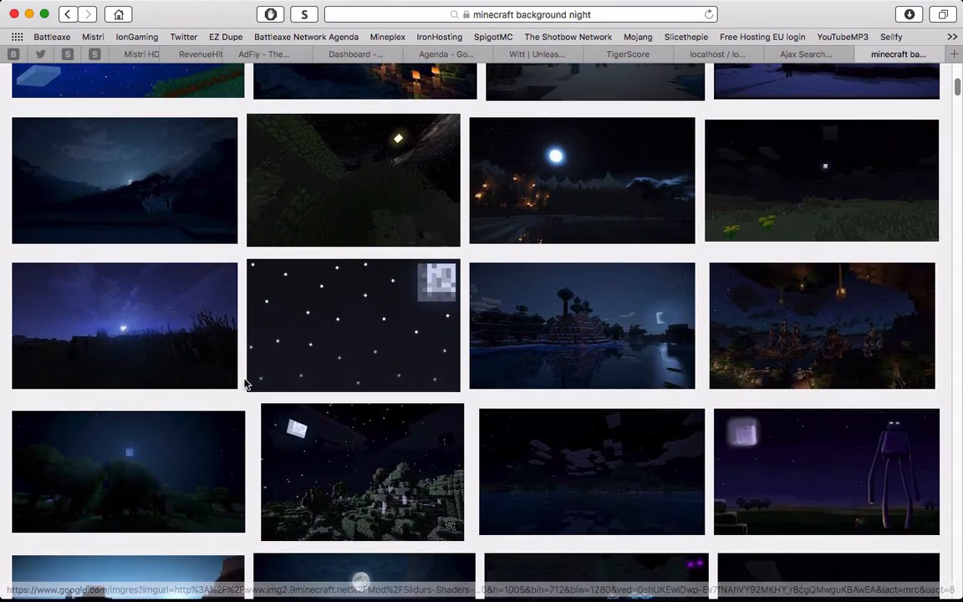
pyautogui.scroll(-3, 529, 330)
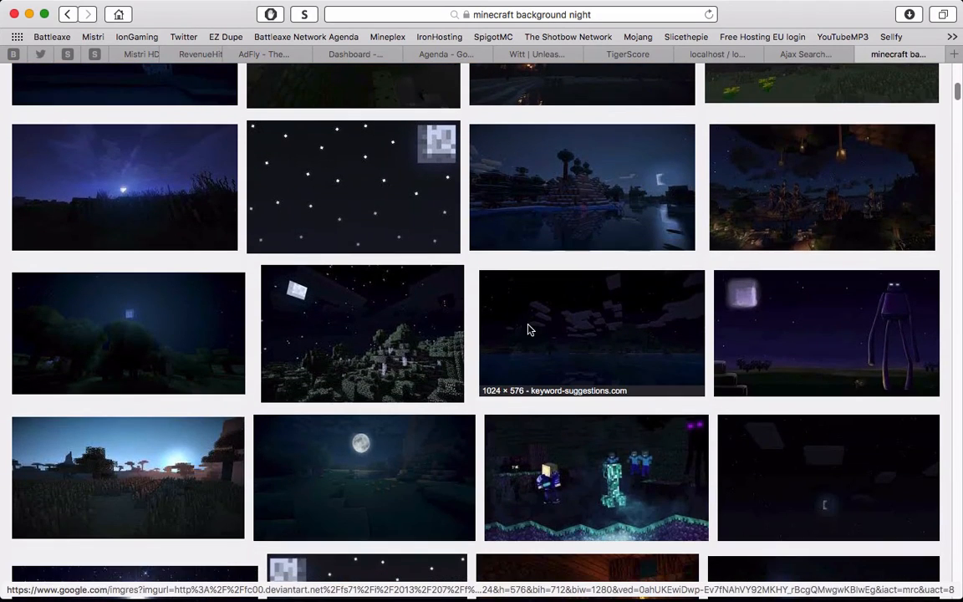
pyautogui.scroll(3, 630, 338)
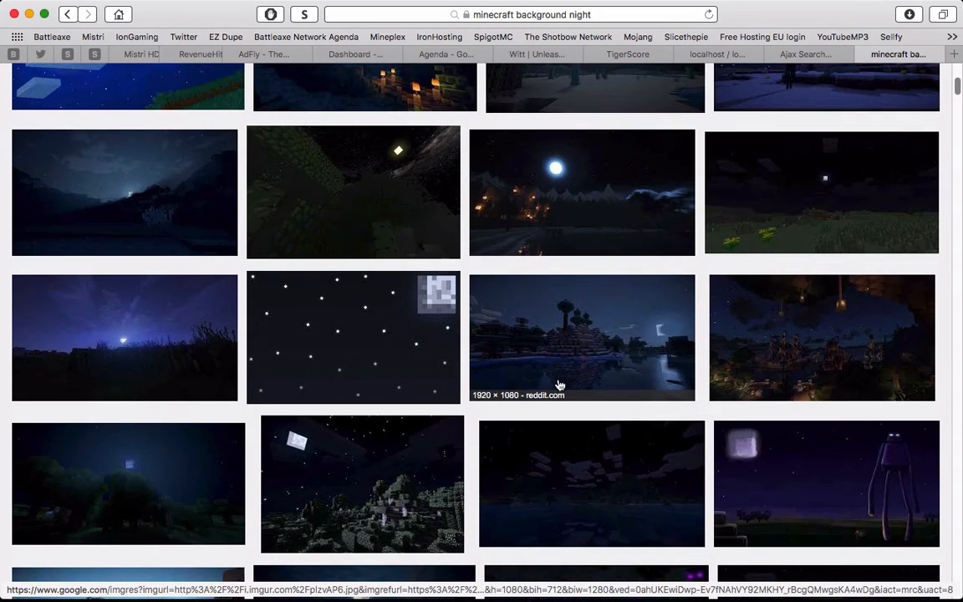
pyautogui.scroll(-5, 559, 385)
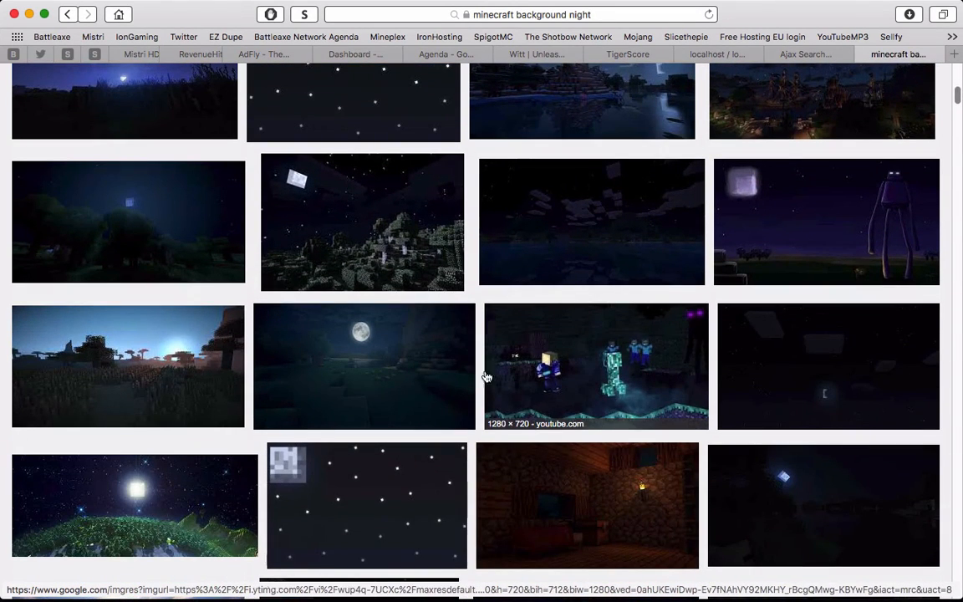
pyautogui.scroll(1, 447, 370)
pyautogui.scroll(5, 449, 372)
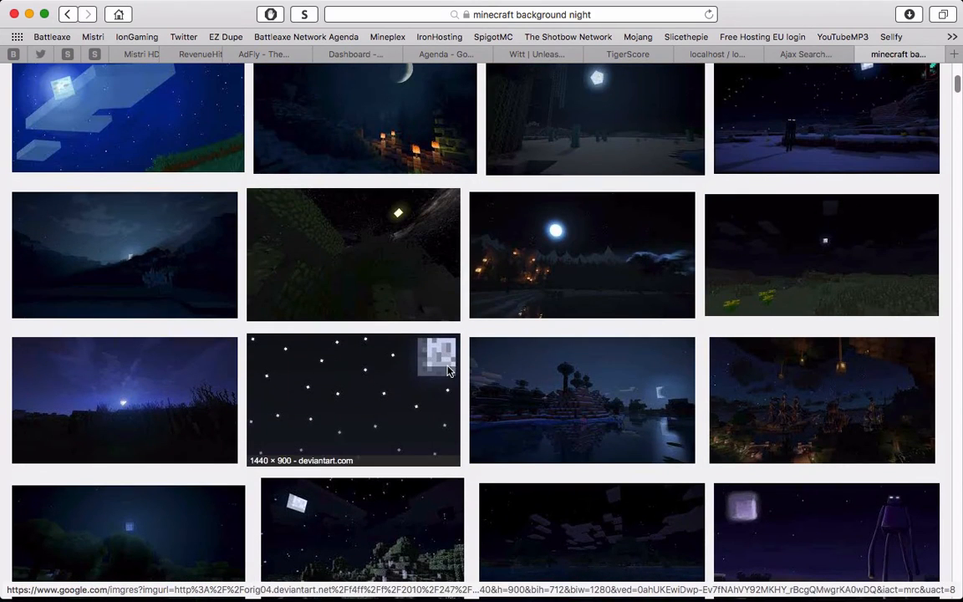
pyautogui.click(550, 414)
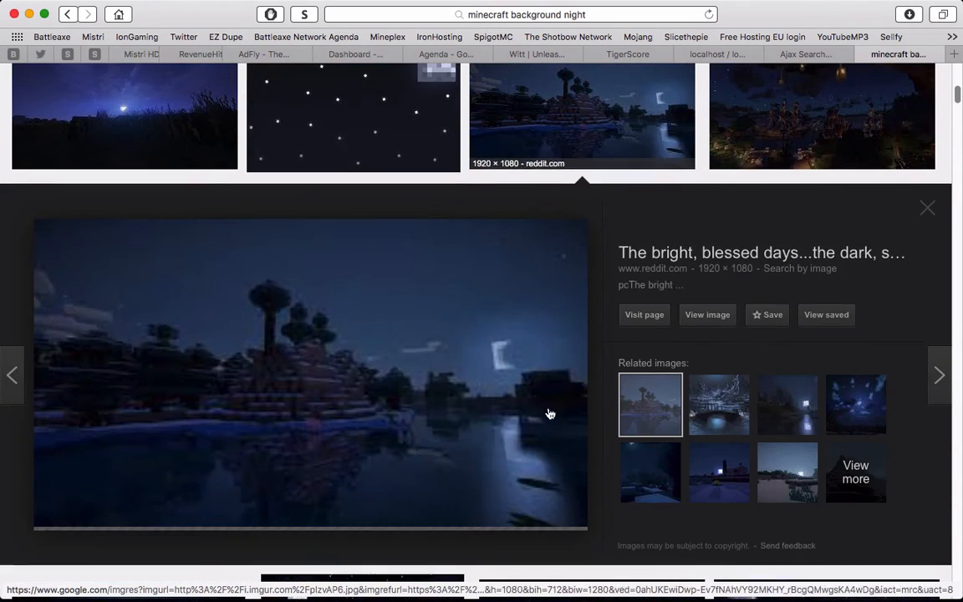
pyautogui.scroll(-1, 548, 412)
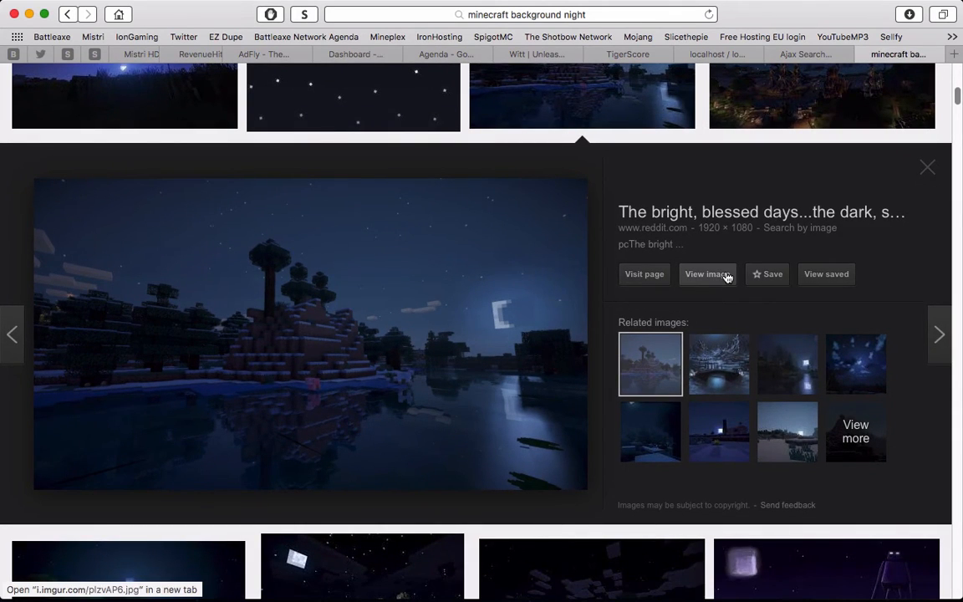
pyautogui.click(707, 275)
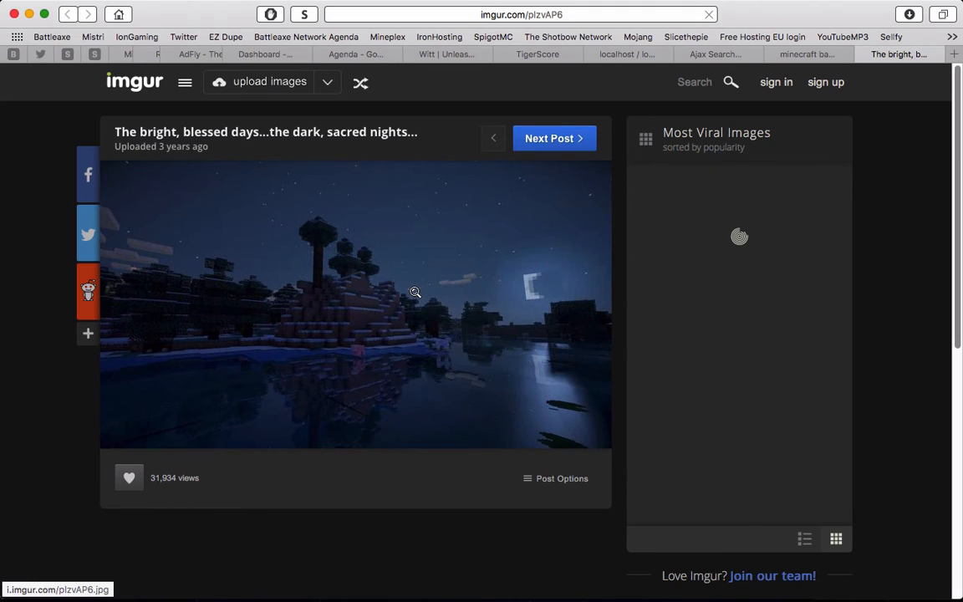
# Step: Open the lake picture on its own in a new tab, save it to Downloads and close the image tab
pyautogui.rightClick(412, 285)
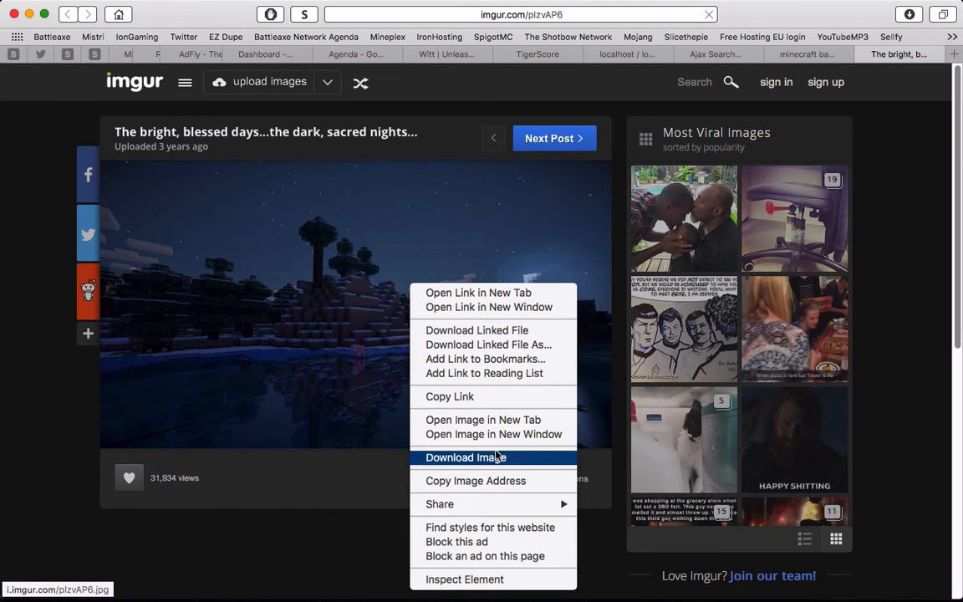
pyautogui.click(473, 420)
pyautogui.click(775, 55)
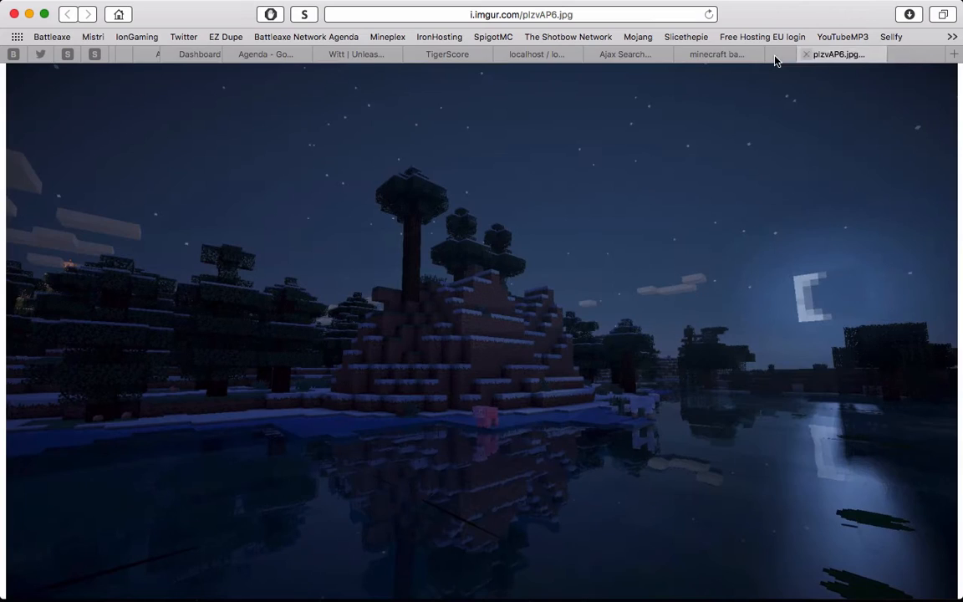
pyautogui.rightClick(414, 286)
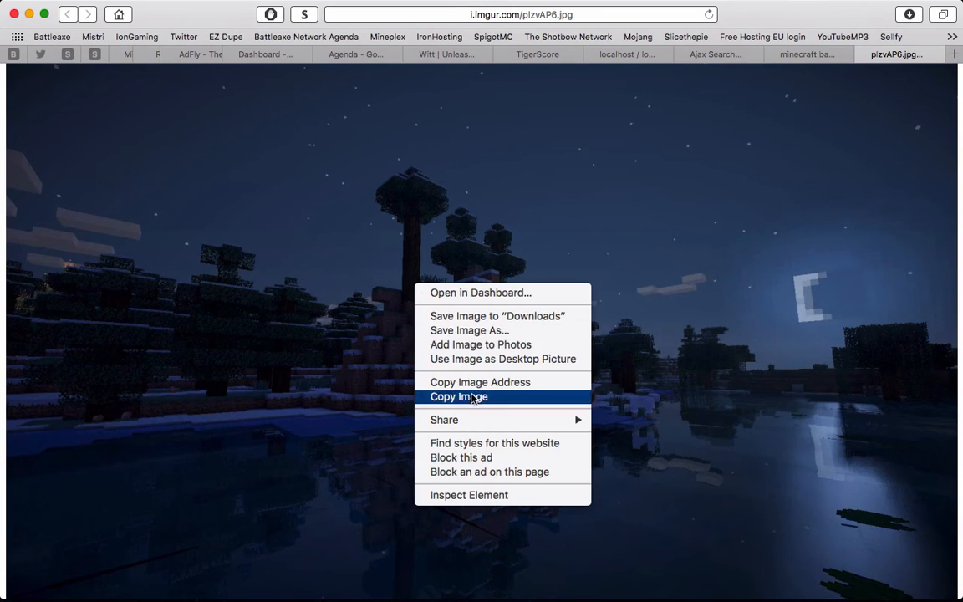
pyautogui.click(477, 316)
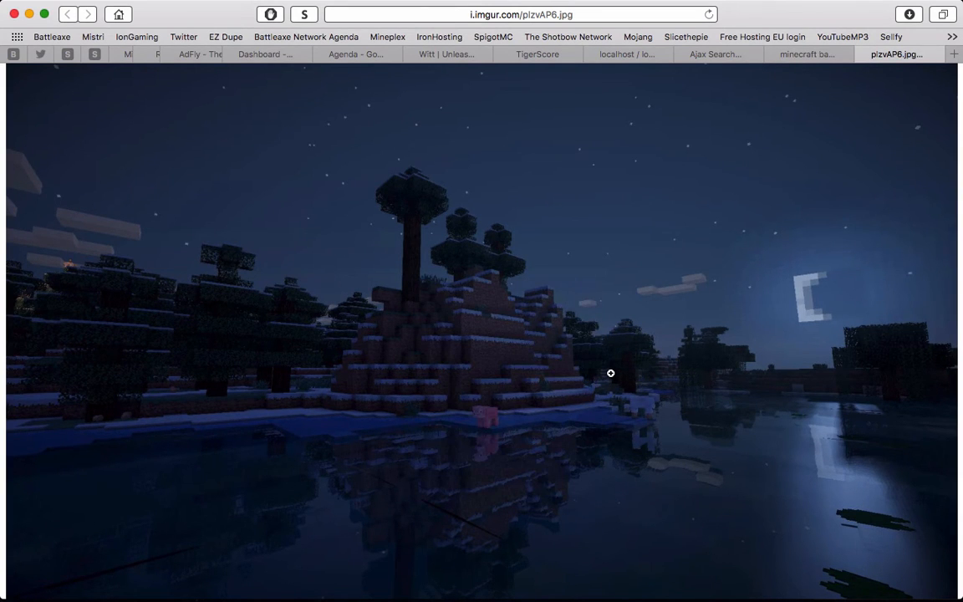
pyautogui.press('super+w')
# Step: Switch to Finder and move the downloaded plzvAP6.jpg from Downloads into the WobbleWalrus folder
pyautogui.press('super+Tab')
pyautogui.press('super+Tab')
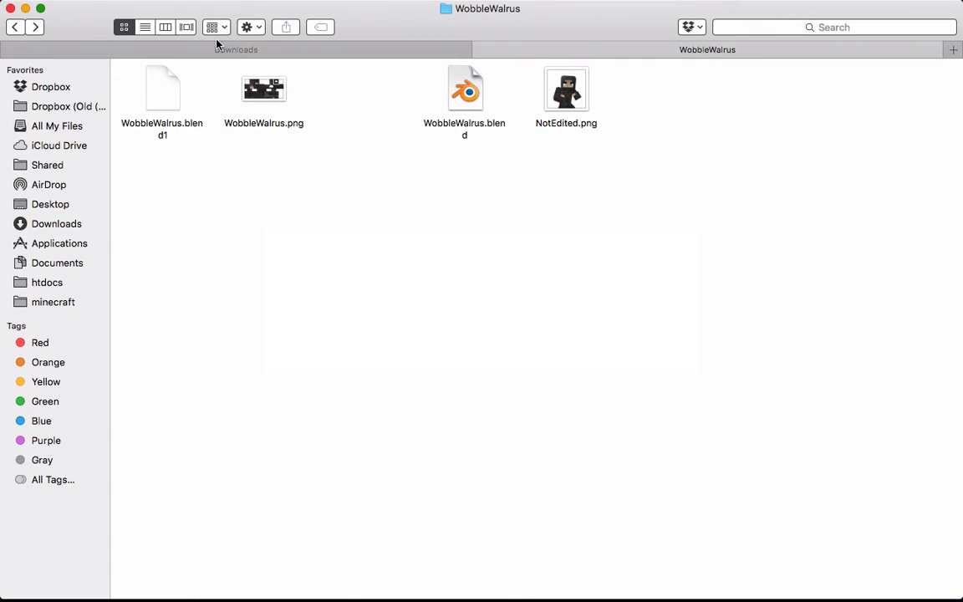
pyautogui.click(217, 47)
pyautogui.moveTo(255, 87); pyautogui.dragTo(614, 48)
pyautogui.click(615, 48)
# Step: Preview plzvAP6.jpg briefly and rename the file as Background.jpg
pyautogui.click(369, 105)
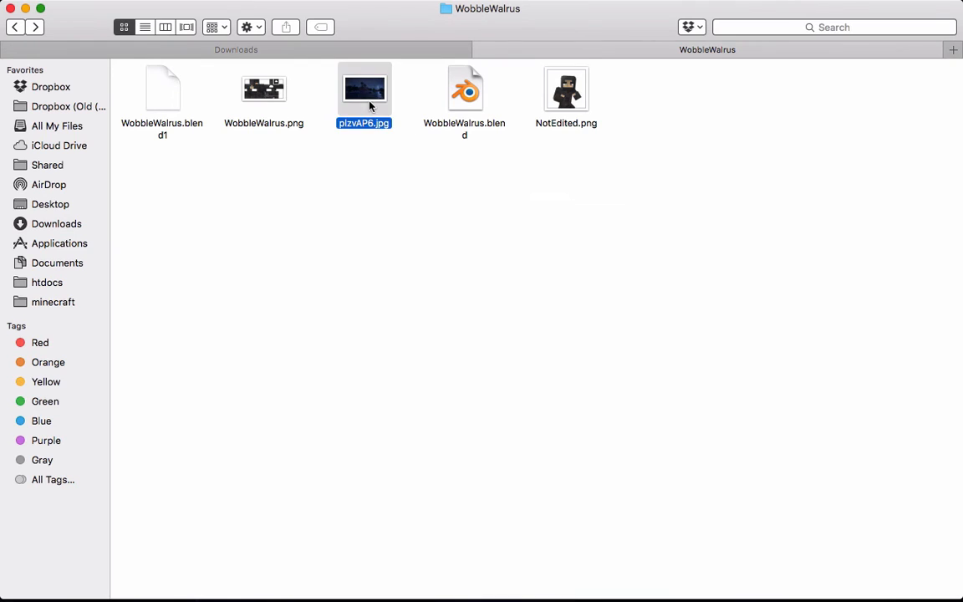
pyautogui.press('space')
pyautogui.press('space')
pyautogui.press('Return')
pyautogui.write('Background')
pyautogui.press('Return')
# Step: Try to carry Background.jpg from the Finder folder into the open NotEdited image in GIMP
pyautogui.press('super+Tab')
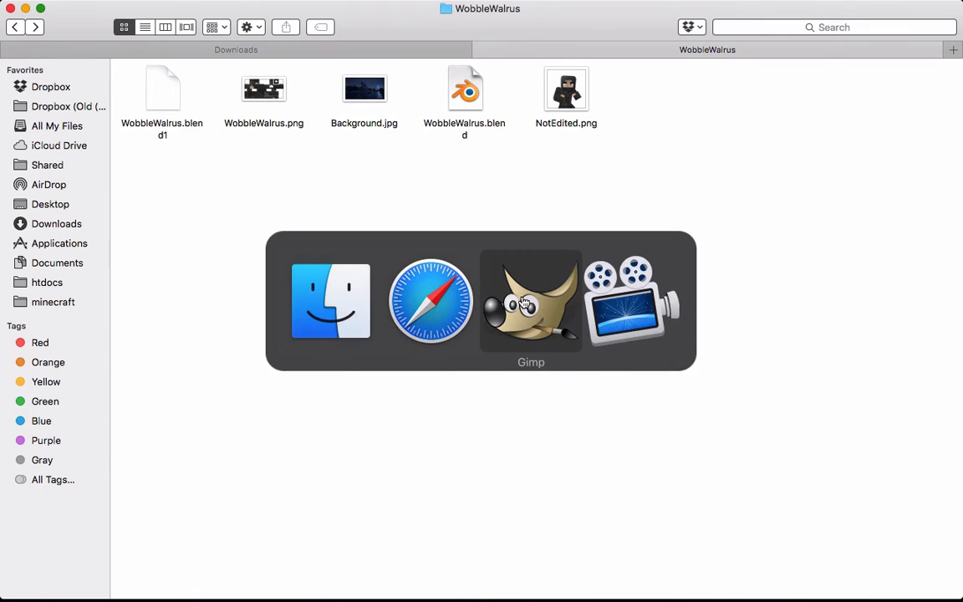
pyautogui.click(524, 302)
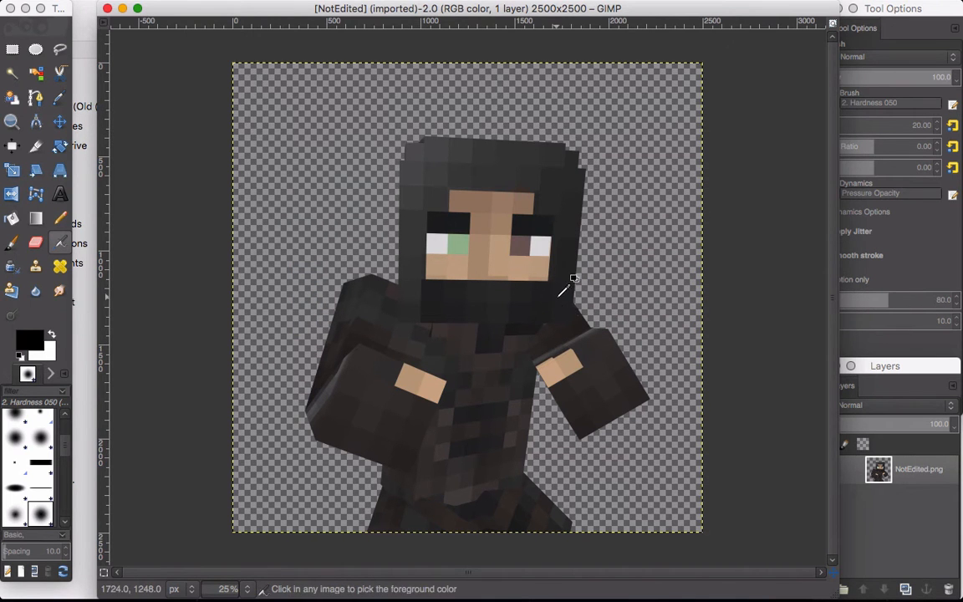
pyautogui.press('super+Tab')
pyautogui.moveTo(359, 99); pyautogui.dragTo(560, 392)
pyautogui.press('super+Tab')
pyautogui.press('super+Tab')
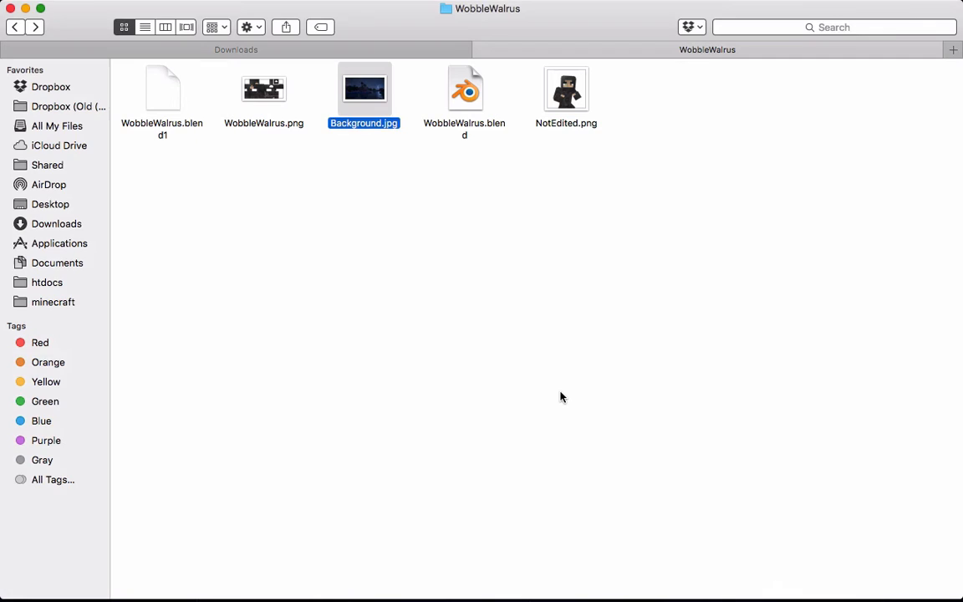
# Step: Bring Background.jpg into the NotEdited image in GIMP as a layer beneath the character
pyautogui.press('super+Tab')
pyautogui.press('super+Tab')
pyautogui.moveTo(710, 595)
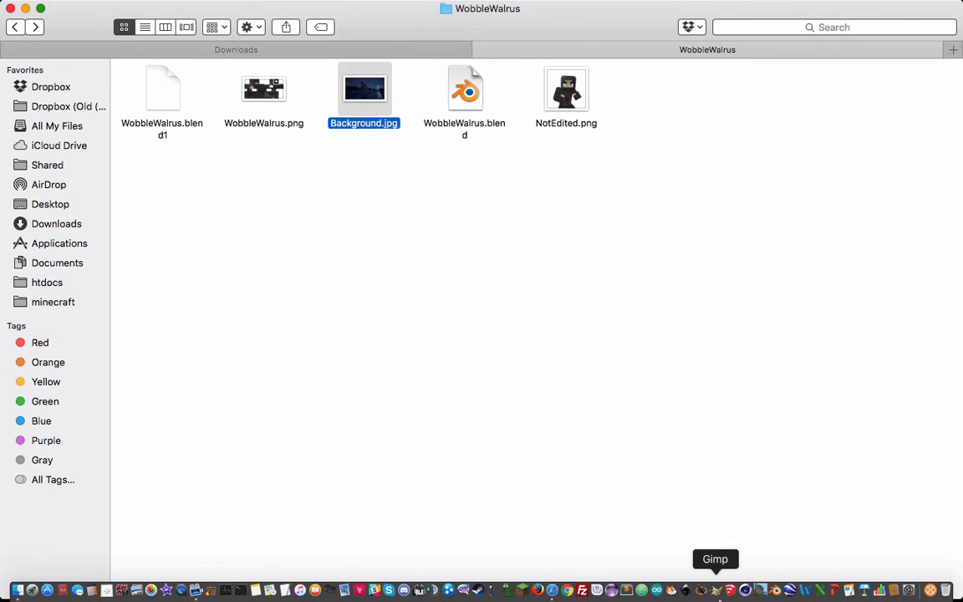
pyautogui.click(717, 592)
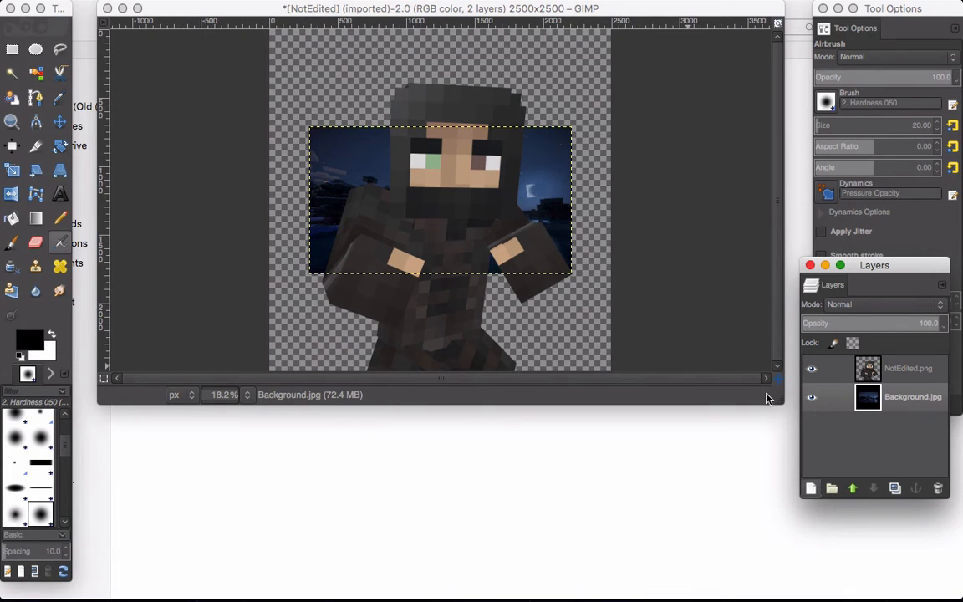
# Step: Enlarge the image window downward and move the Layers window lower, clear of the airbrush options
pyautogui.moveTo(778, 397); pyautogui.dragTo(764, 596)
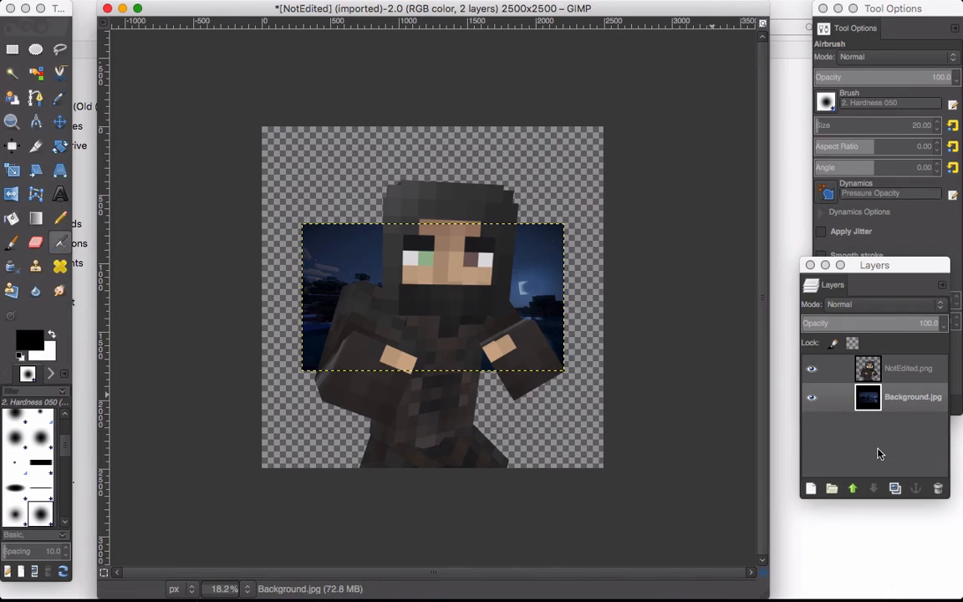
pyautogui.moveTo(912, 260); pyautogui.dragTo(909, 350)
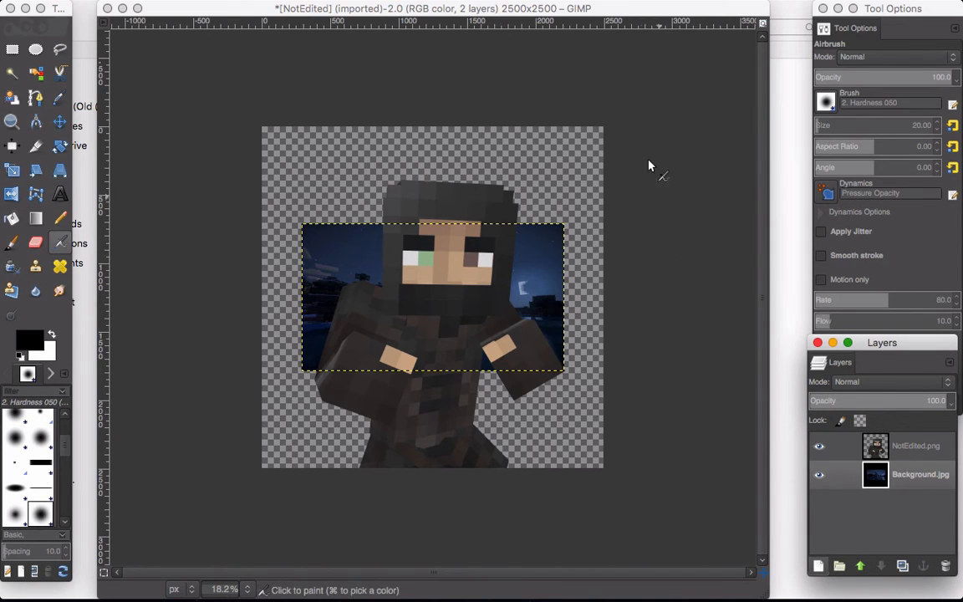
pyautogui.click(596, 17)
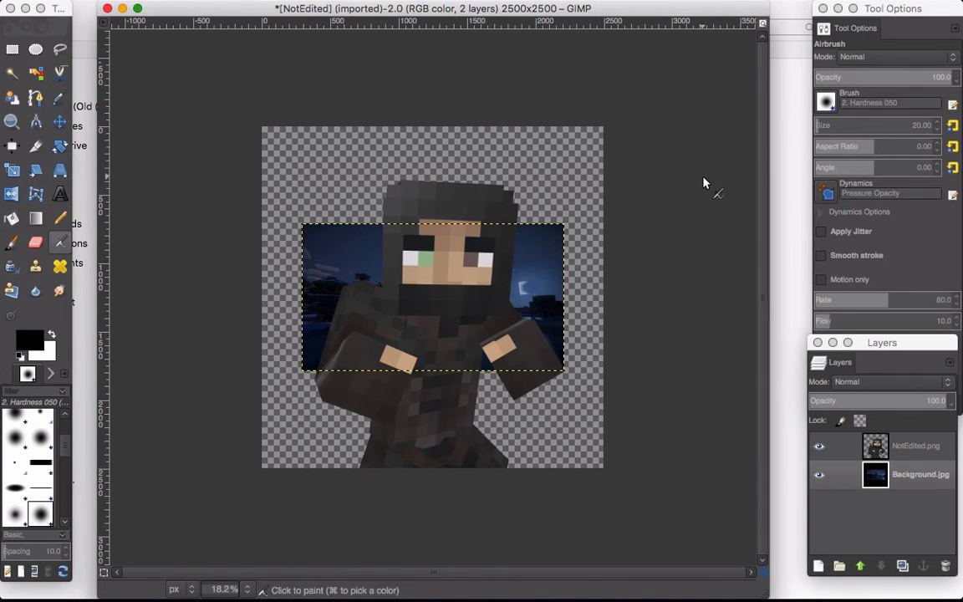
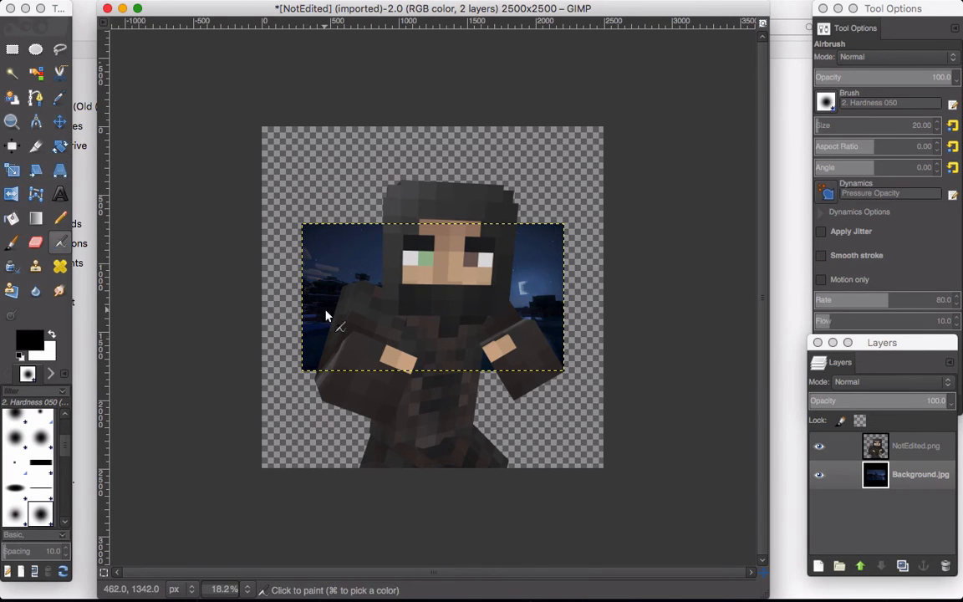
# Step: Scale the Background.jpg layer up and outward from its upper-left corner to 3196 × 2070 px
pyautogui.click(12, 169)
pyautogui.click(305, 225)
pyautogui.moveTo(304, 224); pyautogui.dragTo(127, 89)
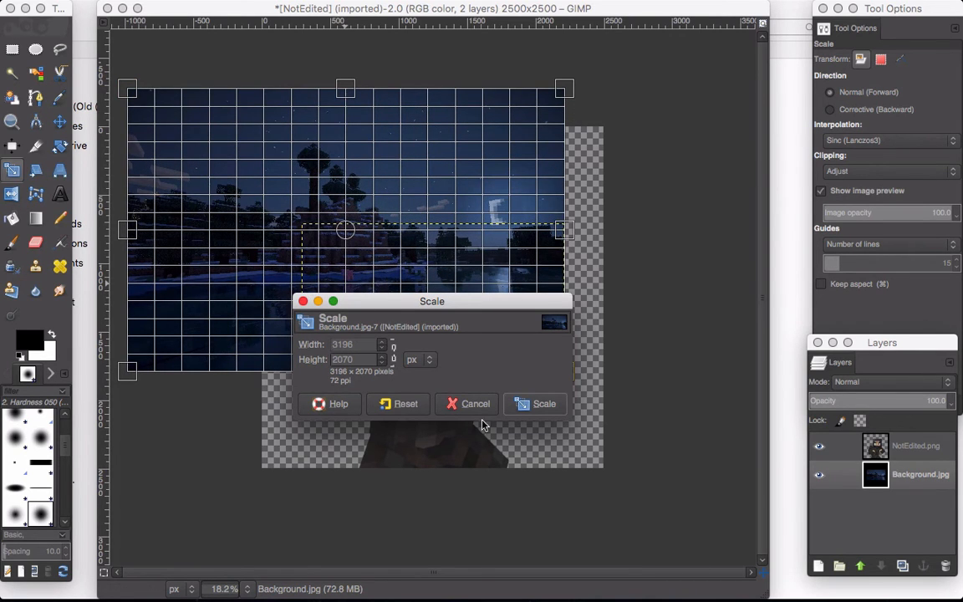
pyautogui.click(536, 404)
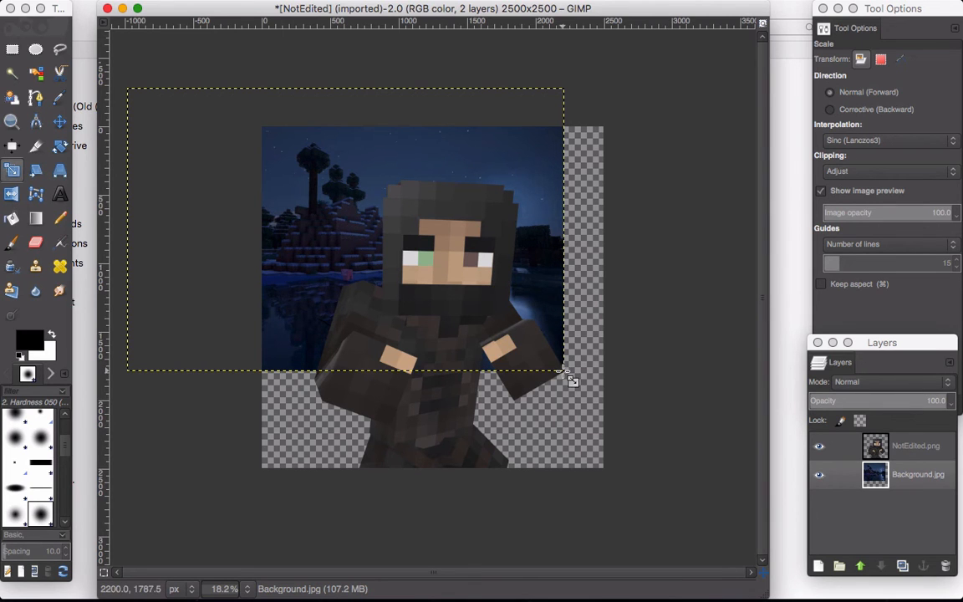
# Step: Scale the Background.jpg layer from its lower-right corner to 3900 × 2785 px so it spans the whole canvas
pyautogui.click(572, 380)
pyautogui.moveTo(583, 418); pyautogui.dragTo(661, 474)
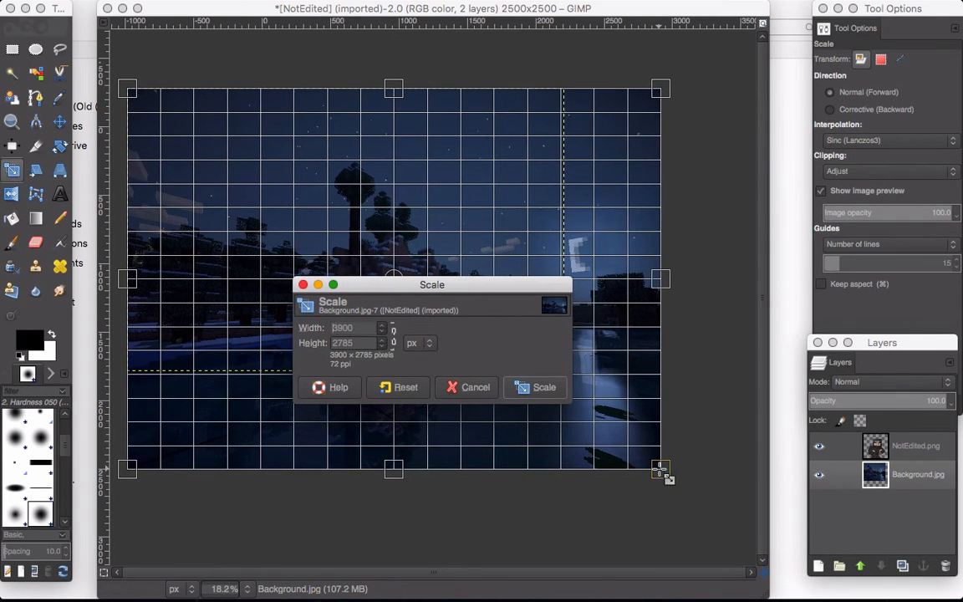
pyautogui.click(533, 386)
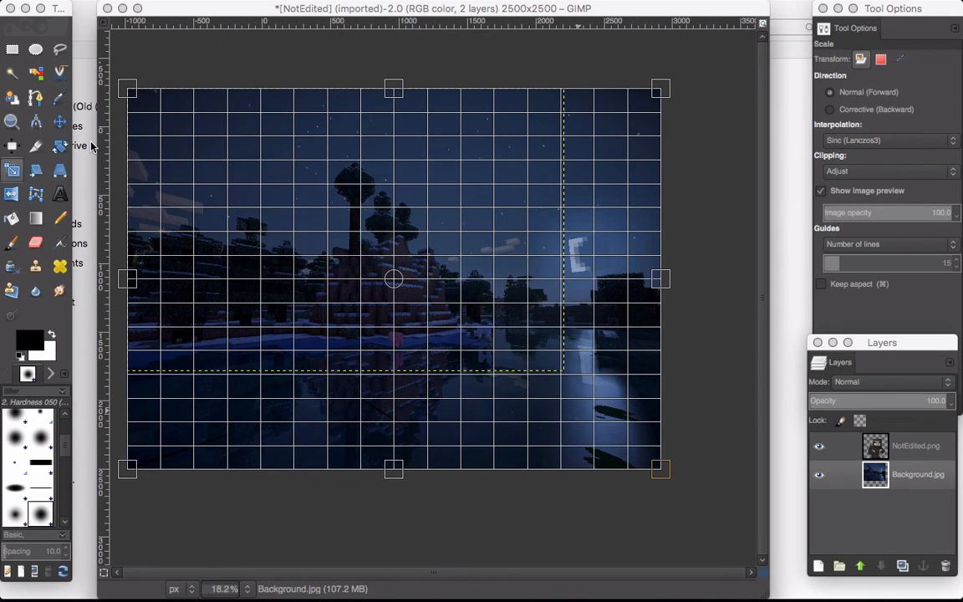
pyautogui.press('Return')
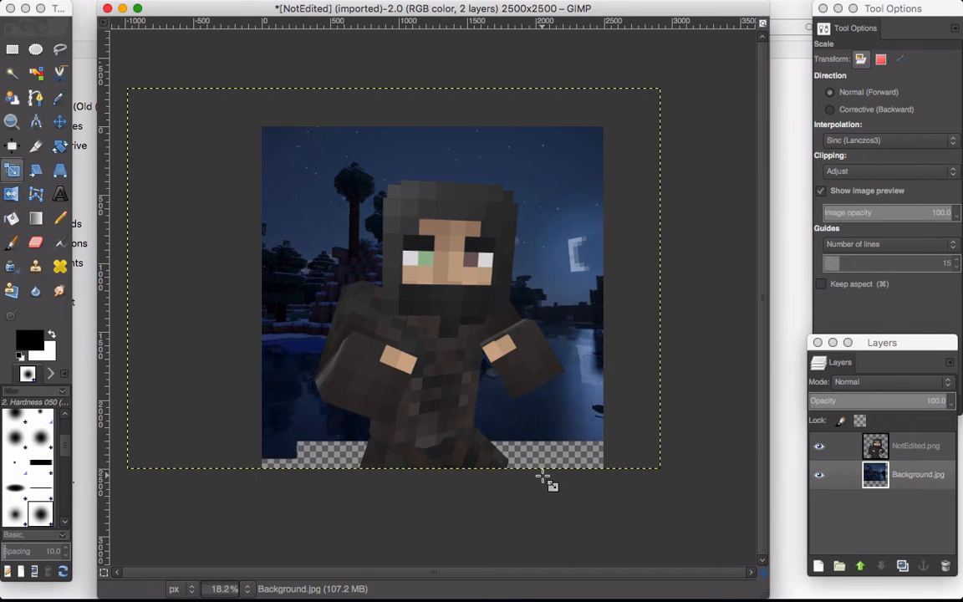
# Step: Shift the Background.jpg layer slightly to the left behind the character and check it with the NotEdited.png layer briefly hidden
pyautogui.click(59, 122)
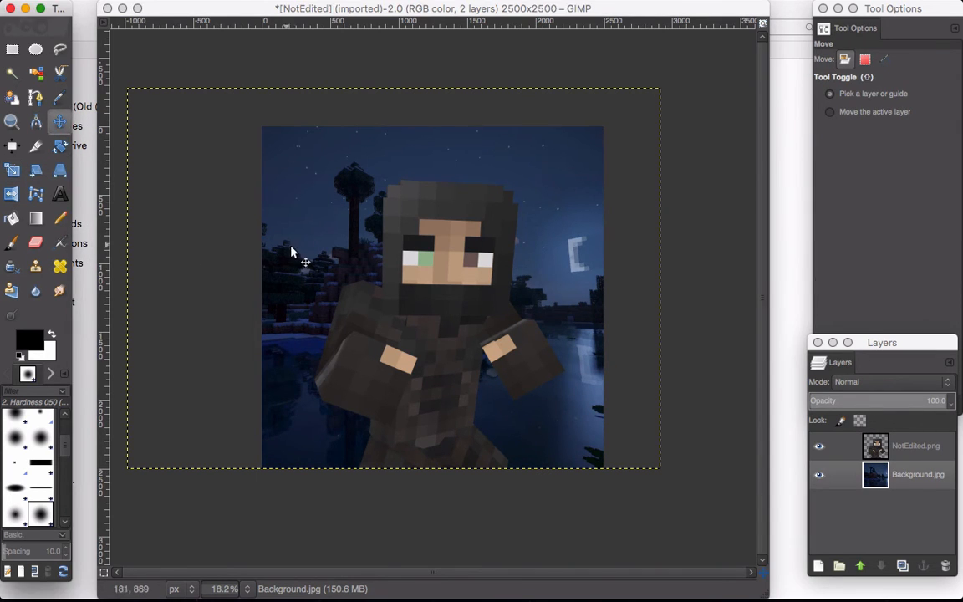
pyautogui.moveTo(292, 252); pyautogui.dragTo(289, 251)
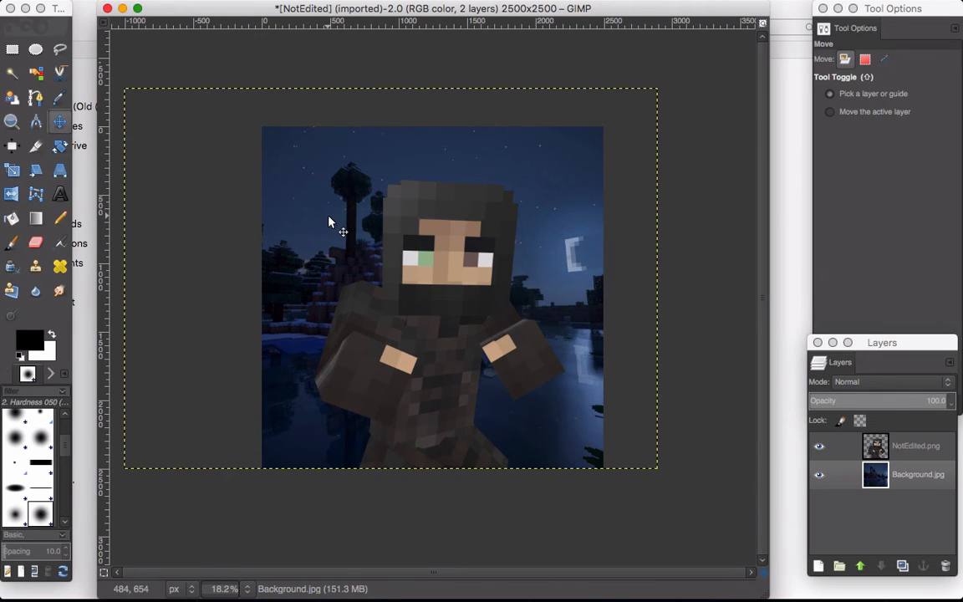
pyautogui.moveTo(329, 220); pyautogui.dragTo(322, 222)
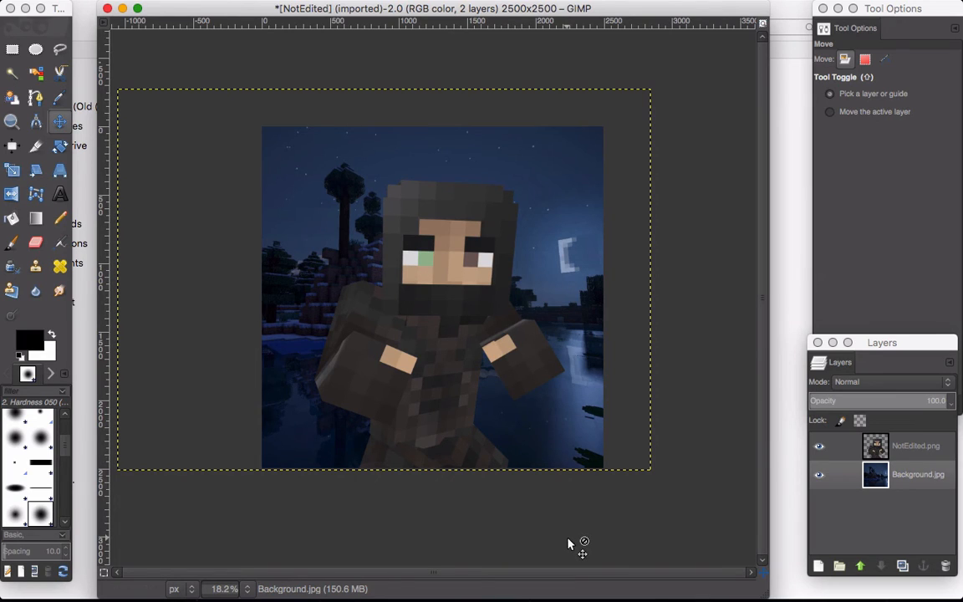
pyautogui.click(821, 448)
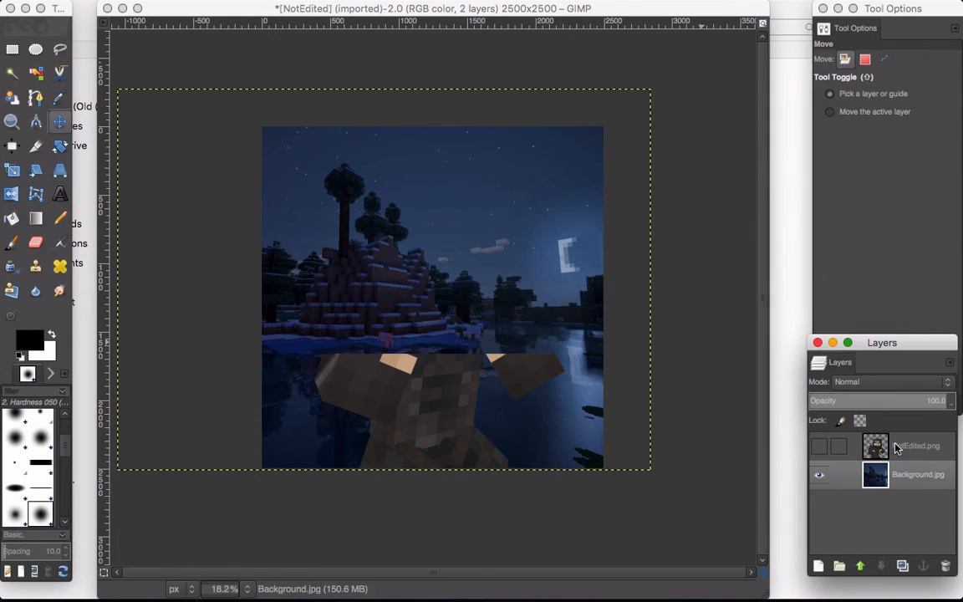
pyautogui.click(821, 445)
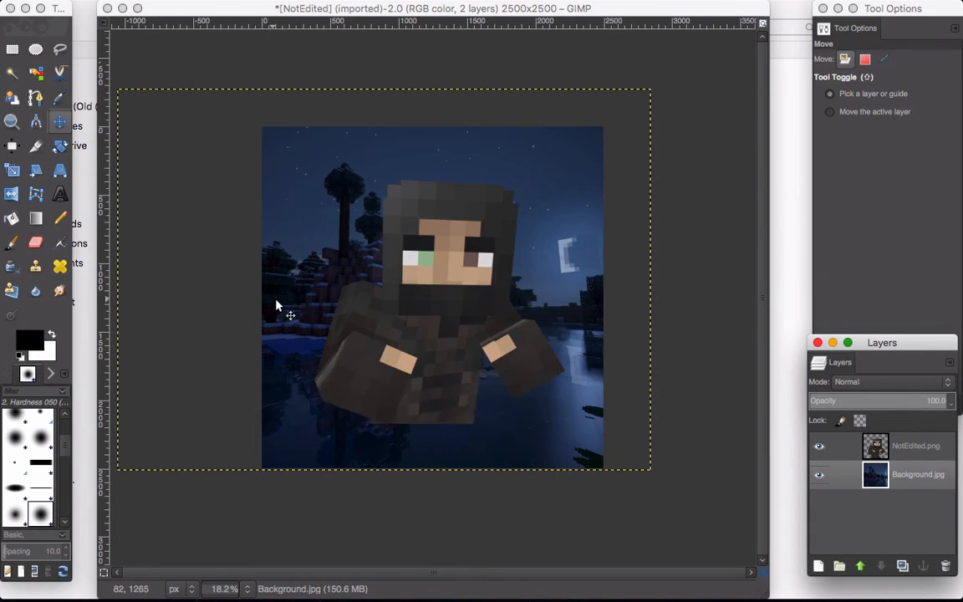
# Step: Save the image as Final.xcf in the current project folder and hide the NotEdited.png layer
pyautogui.press('super+s')
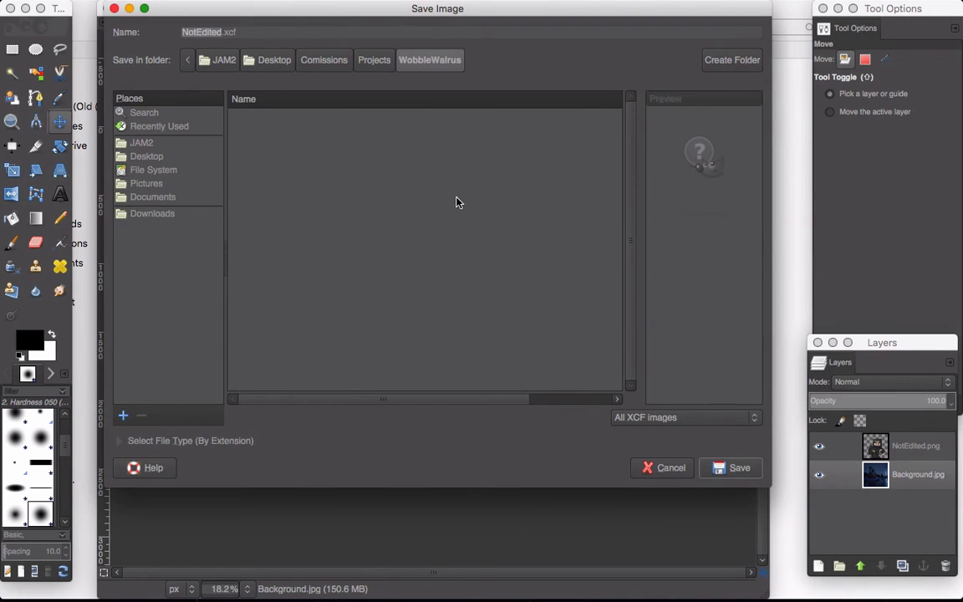
pyautogui.write('Final')
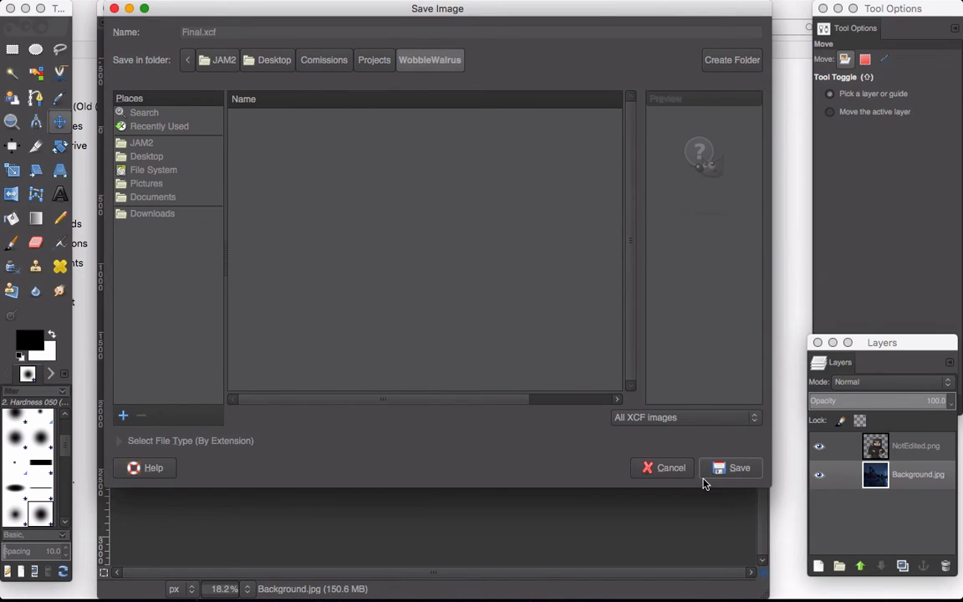
pyautogui.click(735, 468)
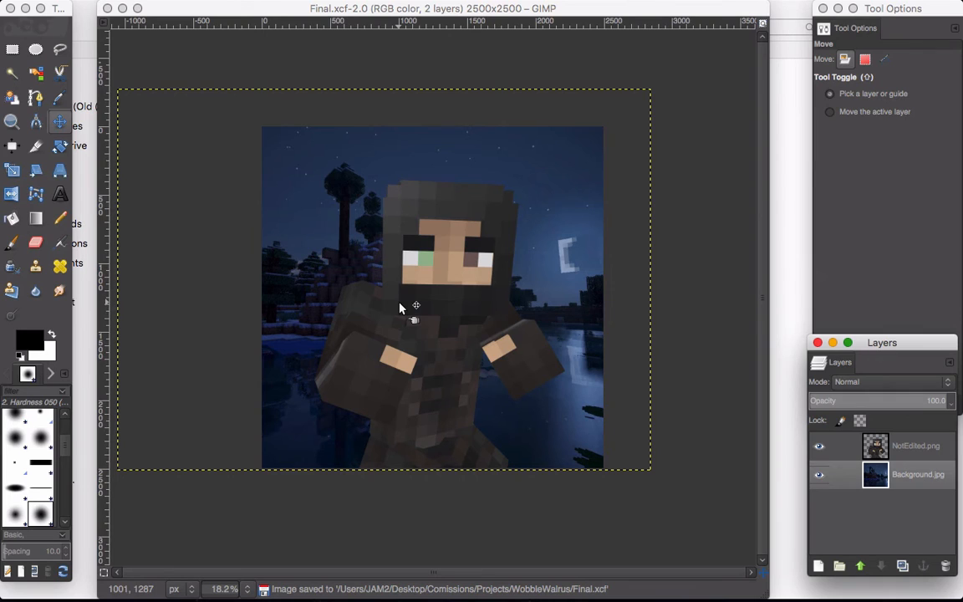
pyautogui.click(819, 446)
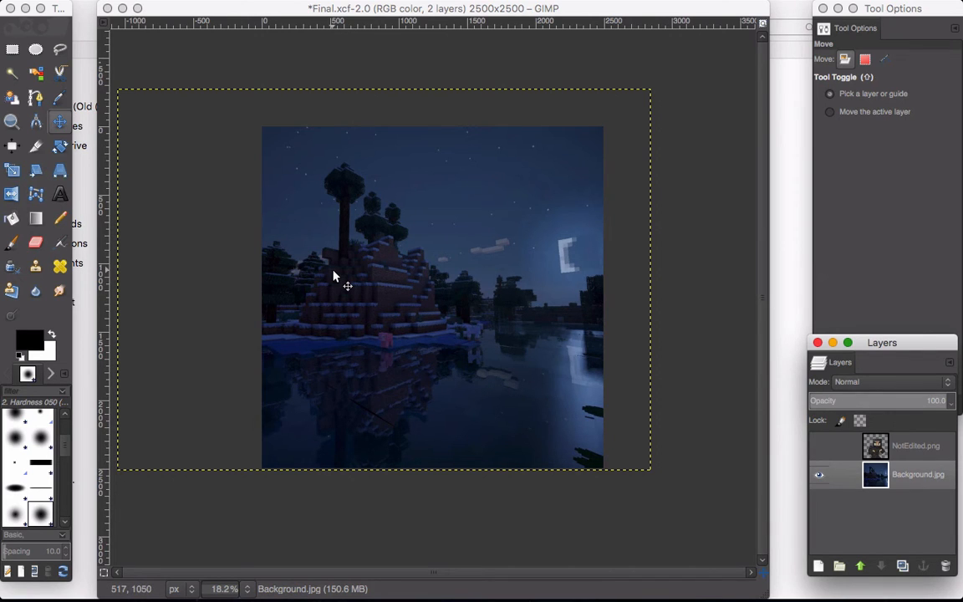
pyautogui.rightClick(307, 256)
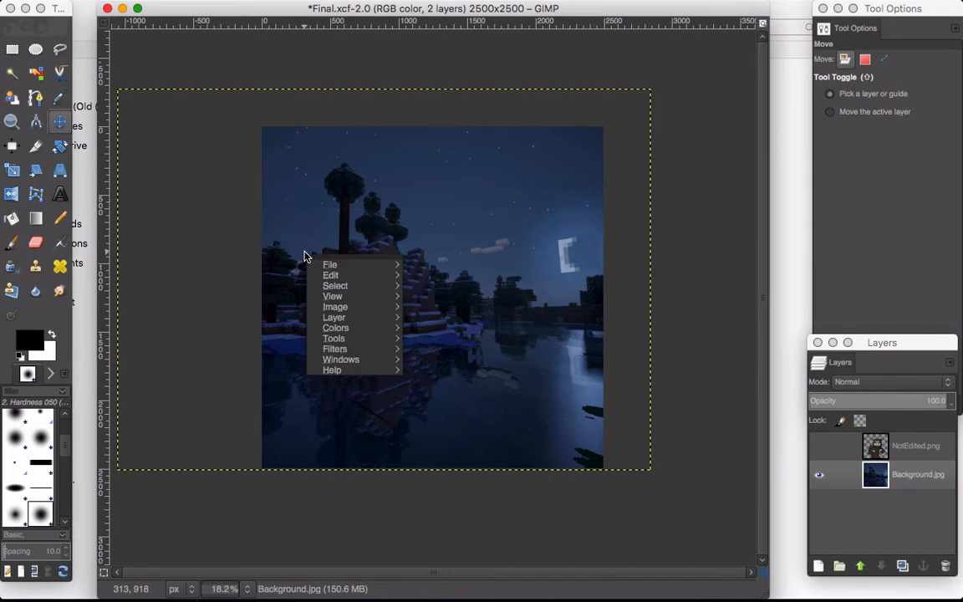
pyautogui.moveTo(354, 332)
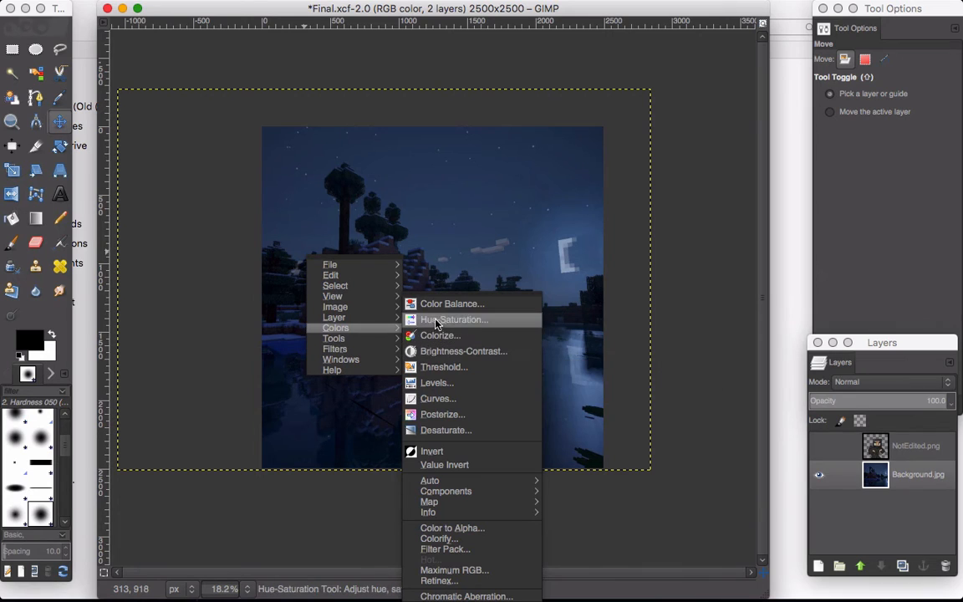
pyautogui.click(476, 311)
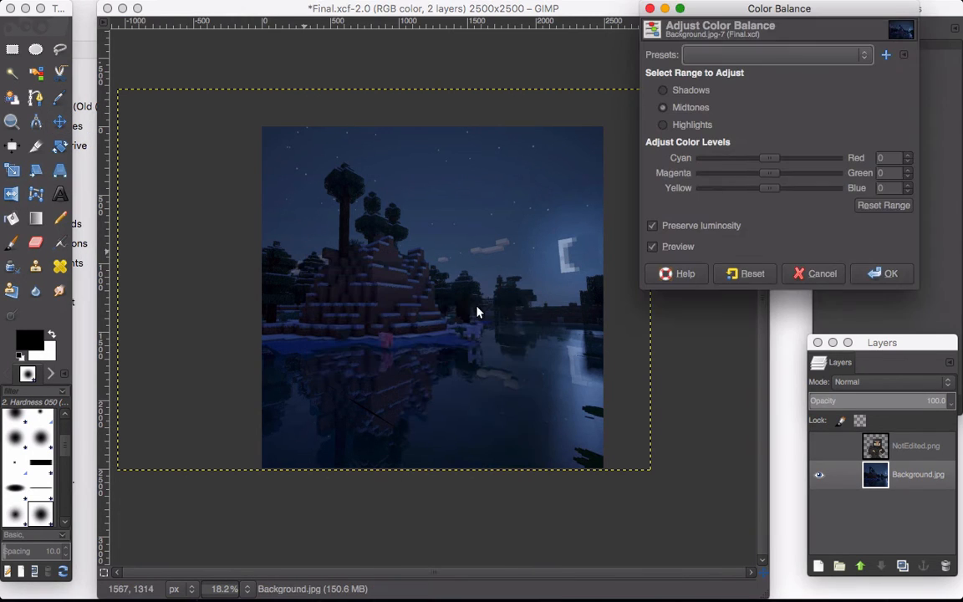
pyautogui.moveTo(771, 159)
pyautogui.mouseDown()
pyautogui.moveTo(783, 159)
pyautogui.moveTo(719, 162)
pyautogui.moveTo(820, 164)
pyautogui.moveTo(780, 164)
pyautogui.mouseUp()
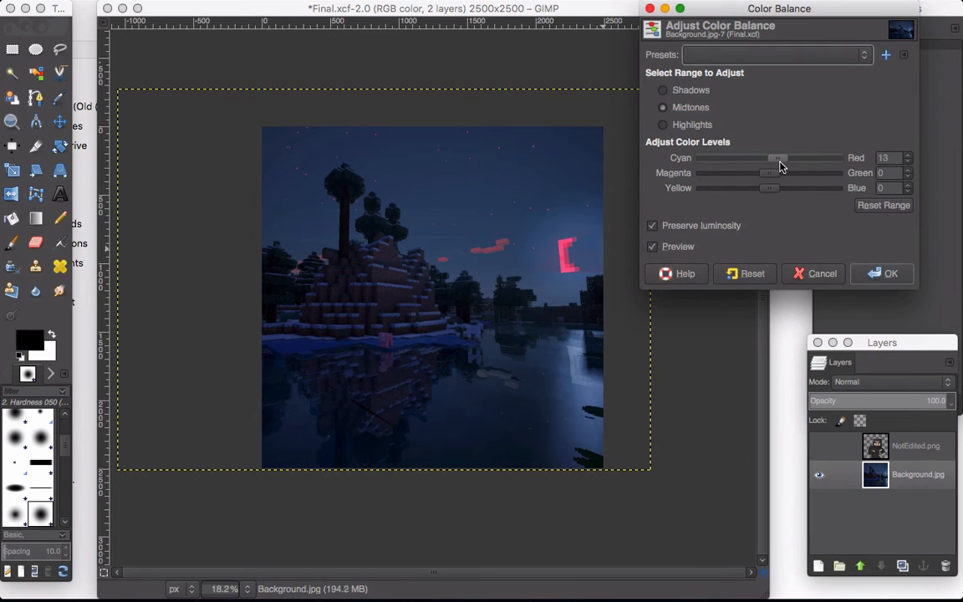
pyautogui.click(808, 276)
pyautogui.rightClick(421, 281)
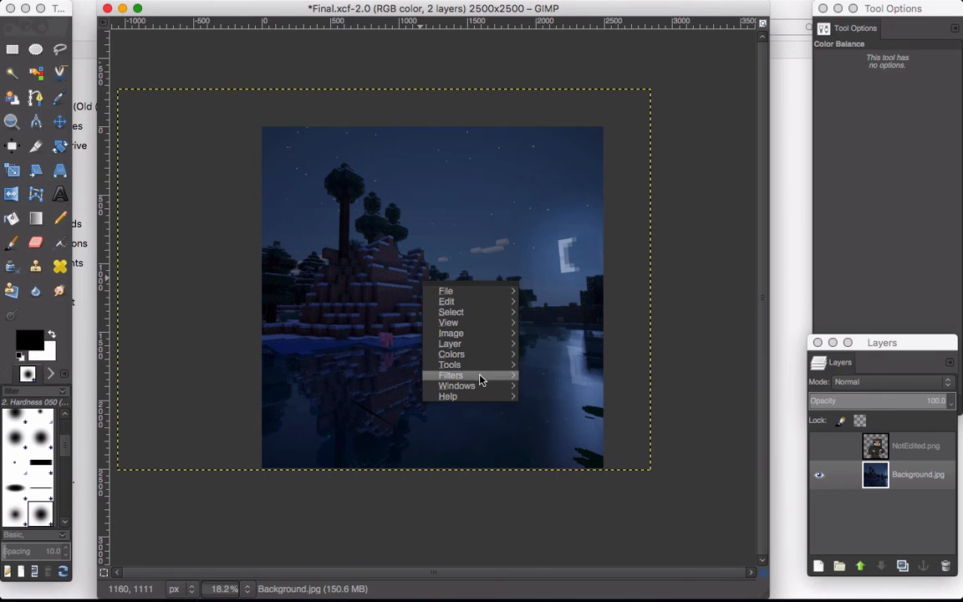
pyautogui.moveTo(488, 355)
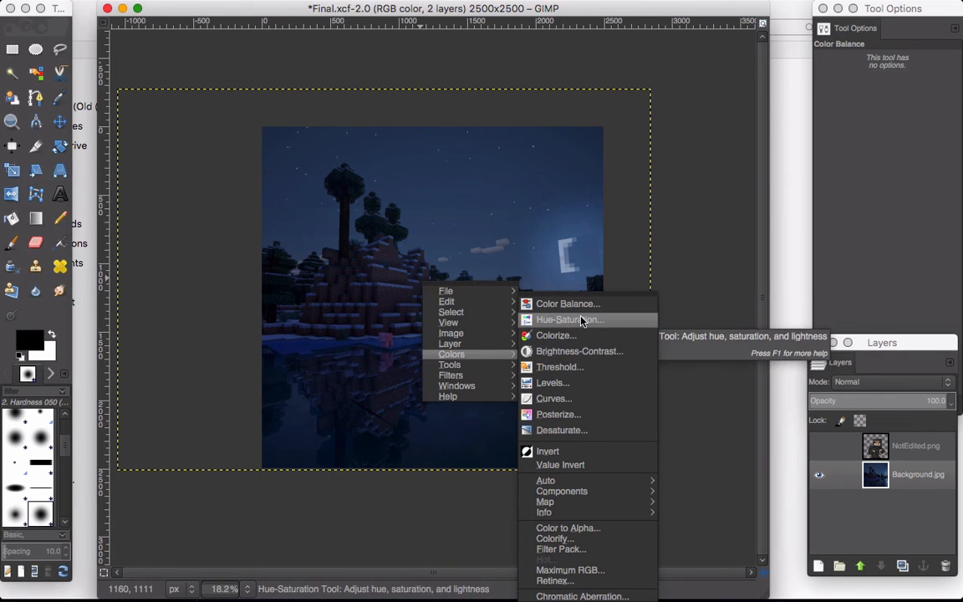
pyautogui.click(582, 322)
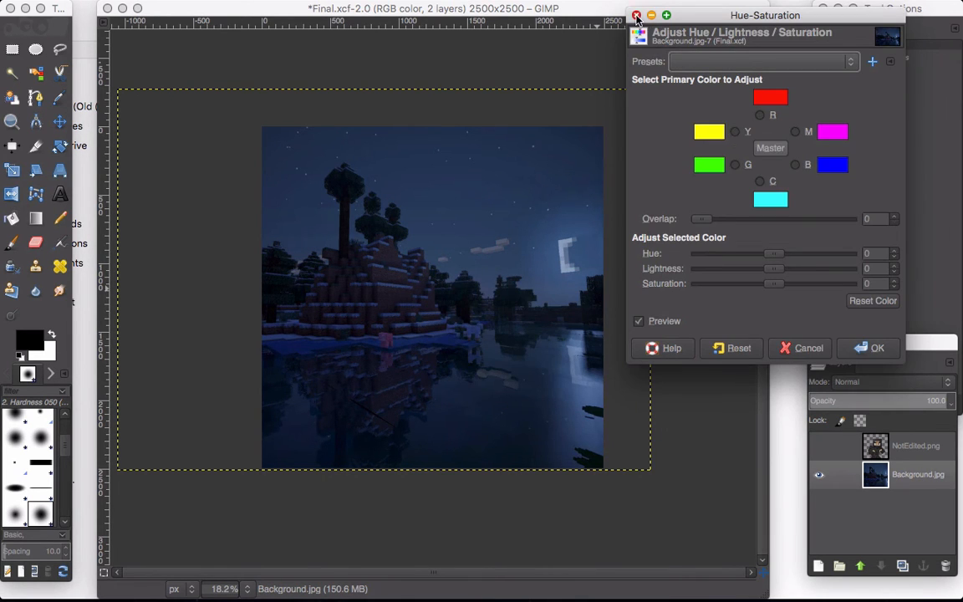
pyautogui.click(801, 347)
# Step: Darken the Background.jpg layer with Brightness-Contrast by strongly lowering its brightness
pyautogui.rightClick(470, 316)
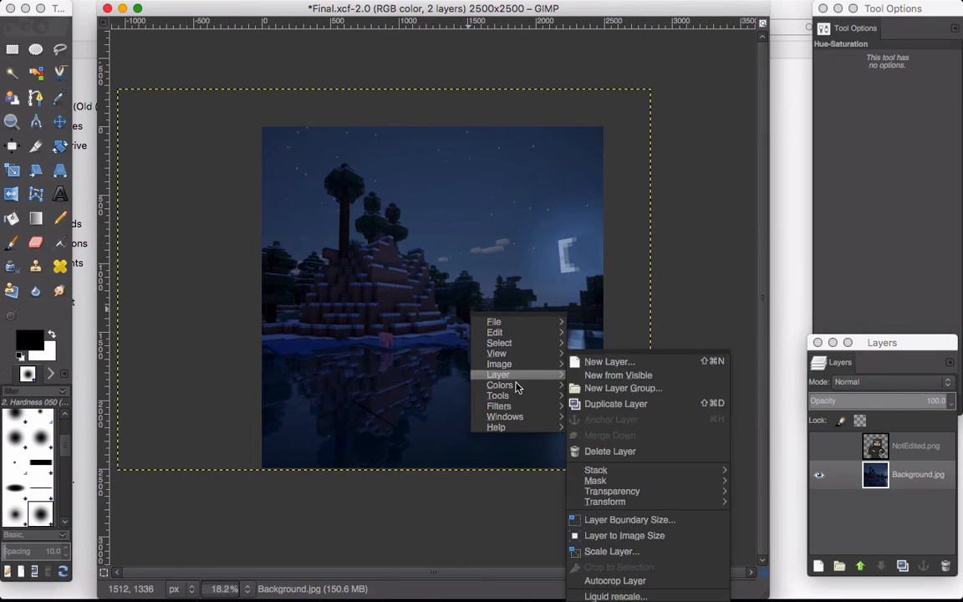
pyautogui.moveTo(566, 388)
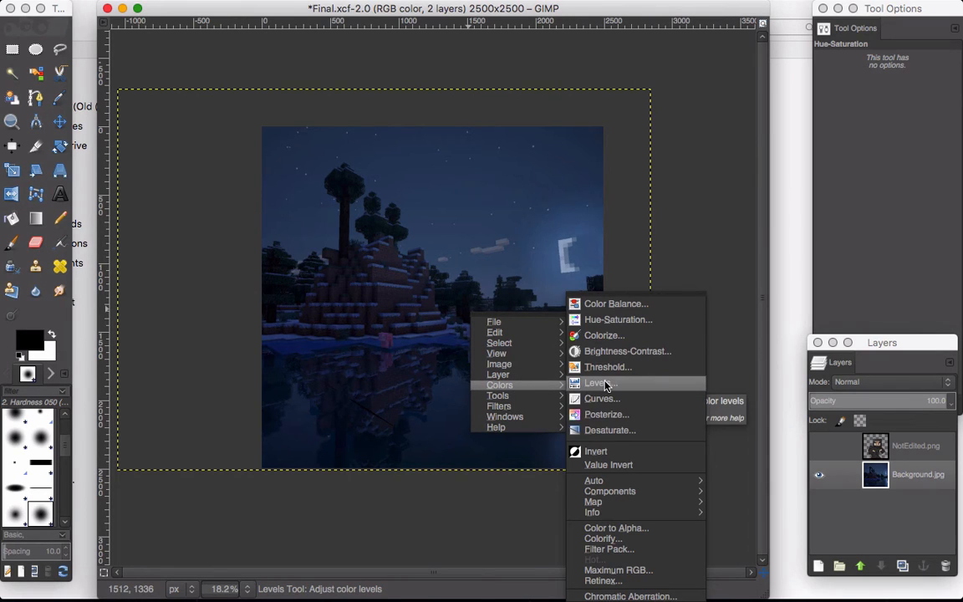
pyautogui.click(623, 351)
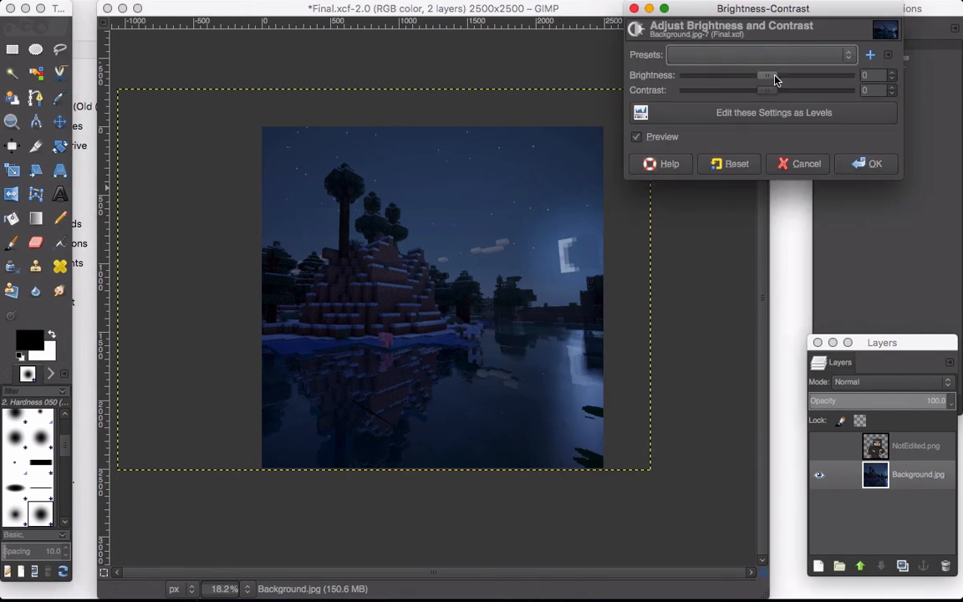
pyautogui.moveTo(776, 77); pyautogui.dragTo(708, 109)
pyautogui.click(866, 163)
# Step: Darken Background.jpg further with Curves, bending the Value curve down to about x 102, y 77, and show the NotEdited.png layer again
pyautogui.rightClick(502, 269)
pyautogui.moveTo(522, 338)
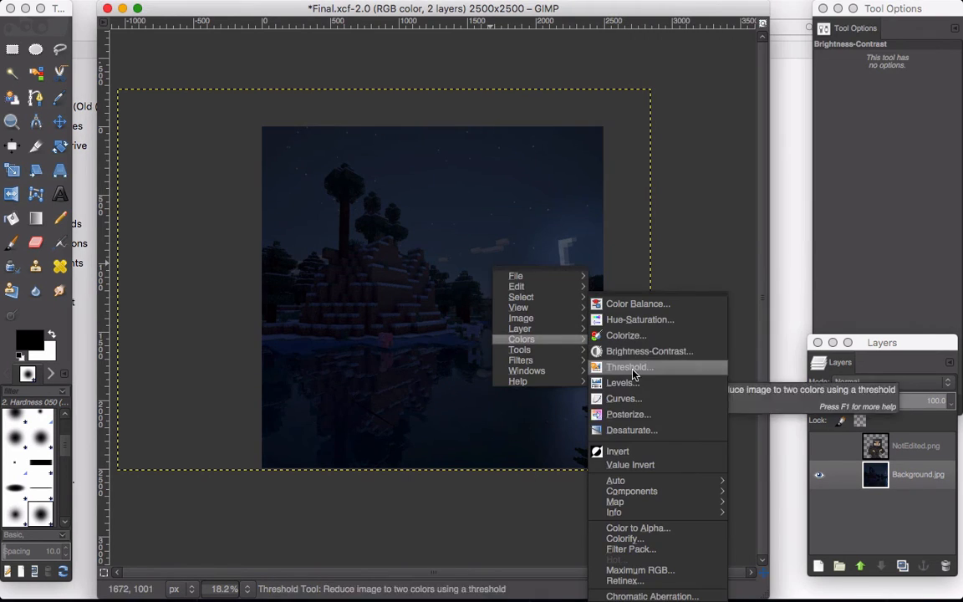
pyautogui.click(626, 396)
pyautogui.moveTo(793, 219); pyautogui.dragTo(804, 302)
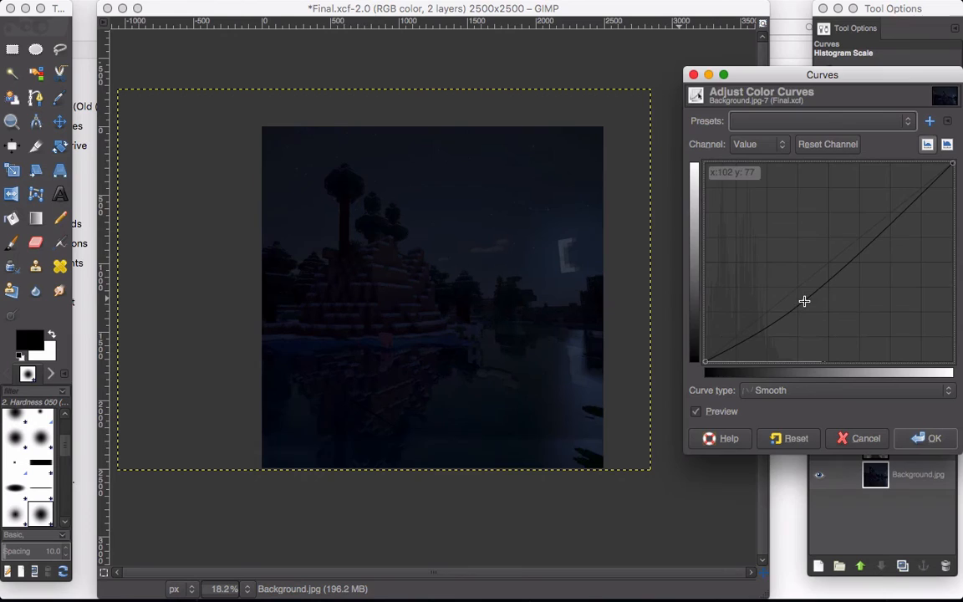
pyautogui.click(928, 439)
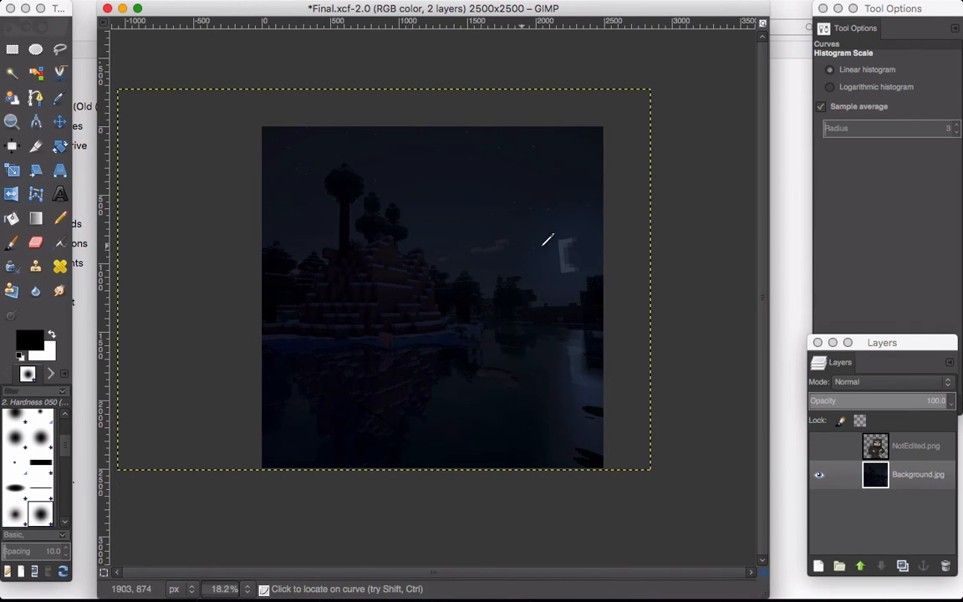
pyautogui.click(820, 446)
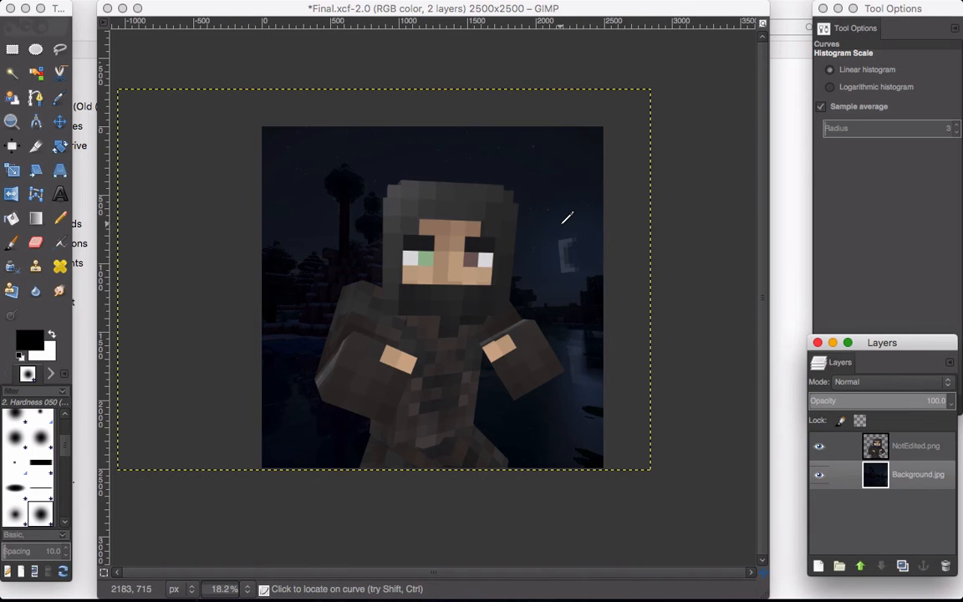
pyautogui.rightClick(577, 179)
pyautogui.moveTo(585, 189)
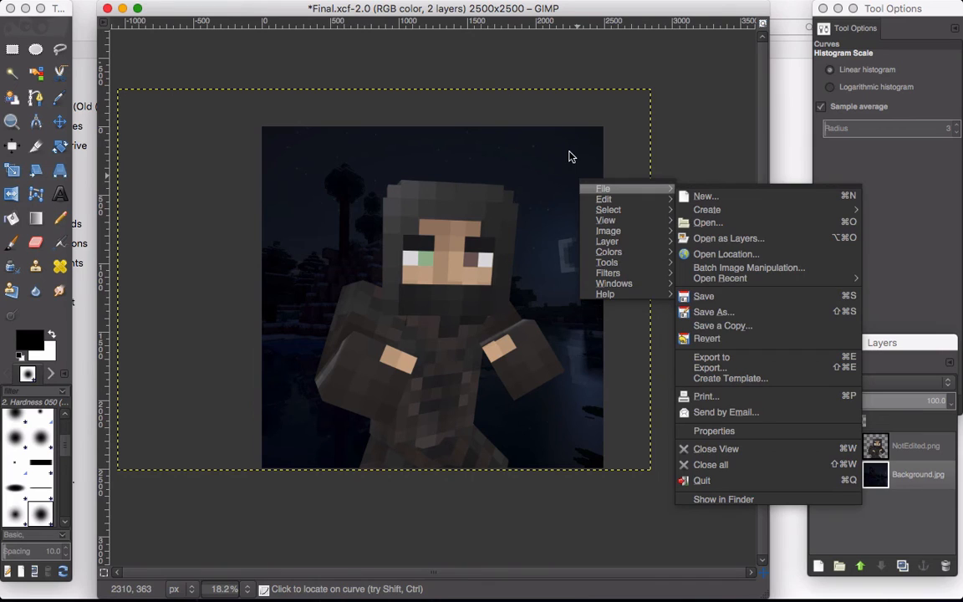
pyautogui.click(560, 159)
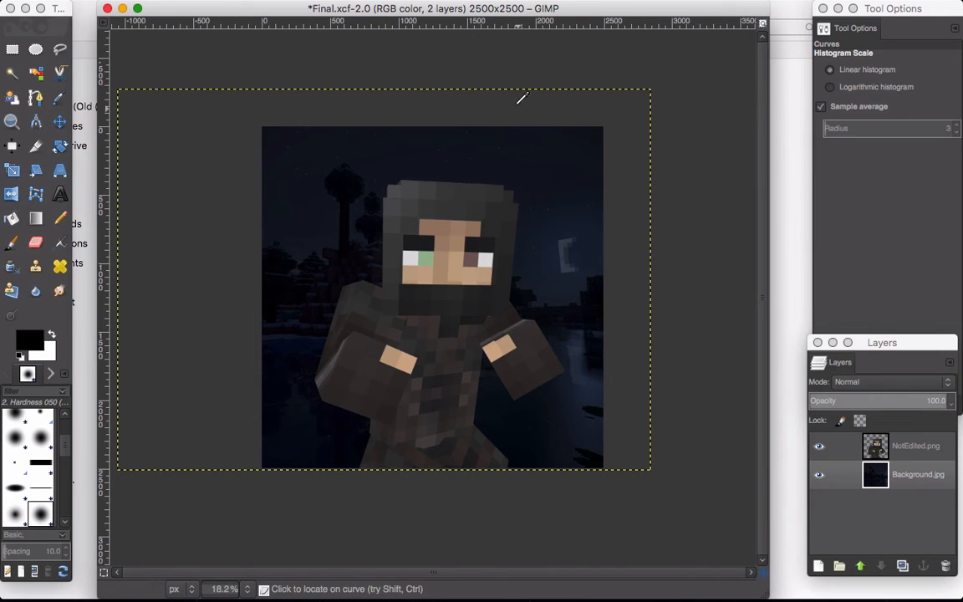
# Step: Start the Texture Border filter on the Background.jpg layer and choose the worn, ragged-edged texture, third in the second row
pyautogui.moveTo(498, 7)
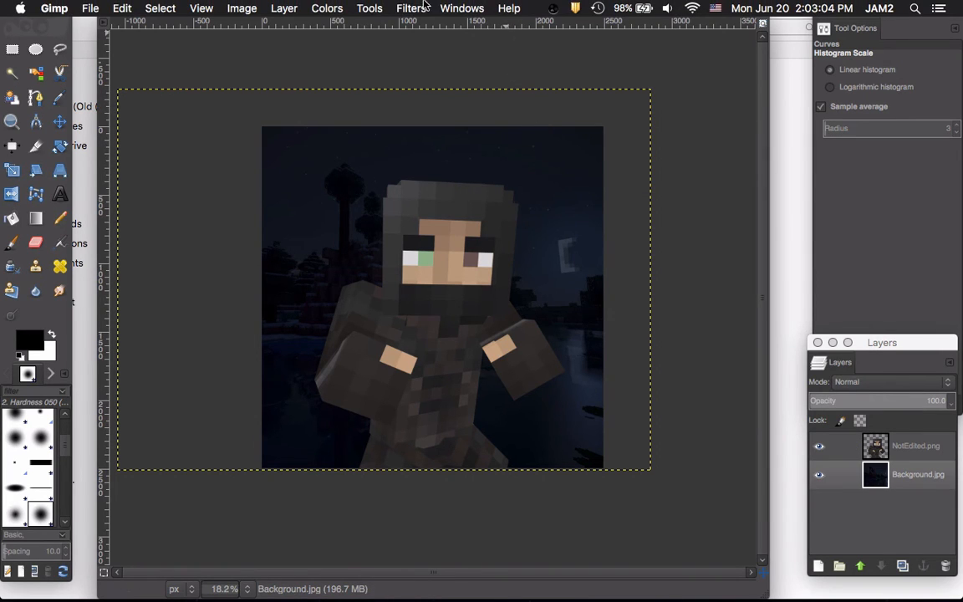
pyautogui.click(414, 8)
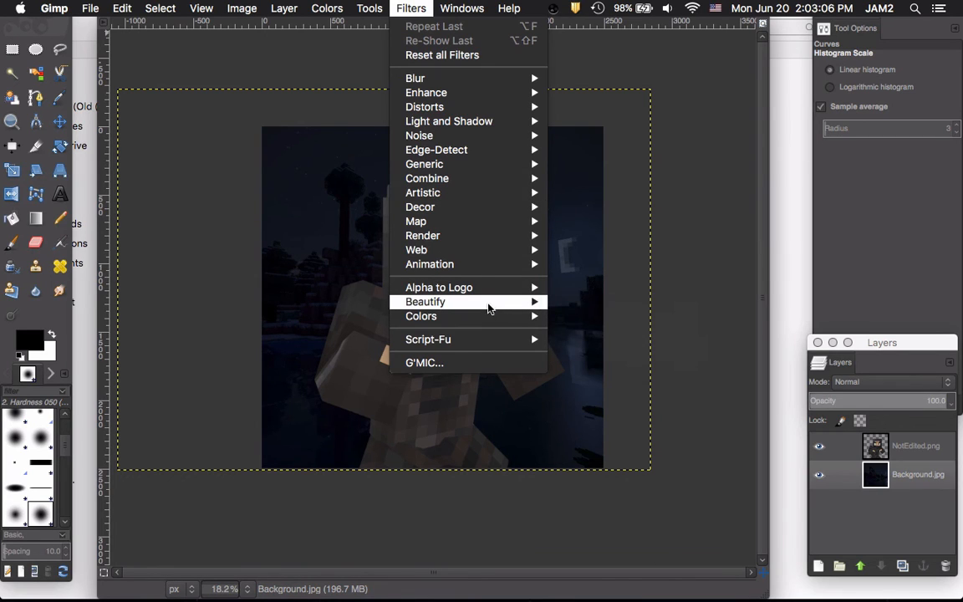
pyautogui.moveTo(493, 302)
pyautogui.moveTo(587, 303)
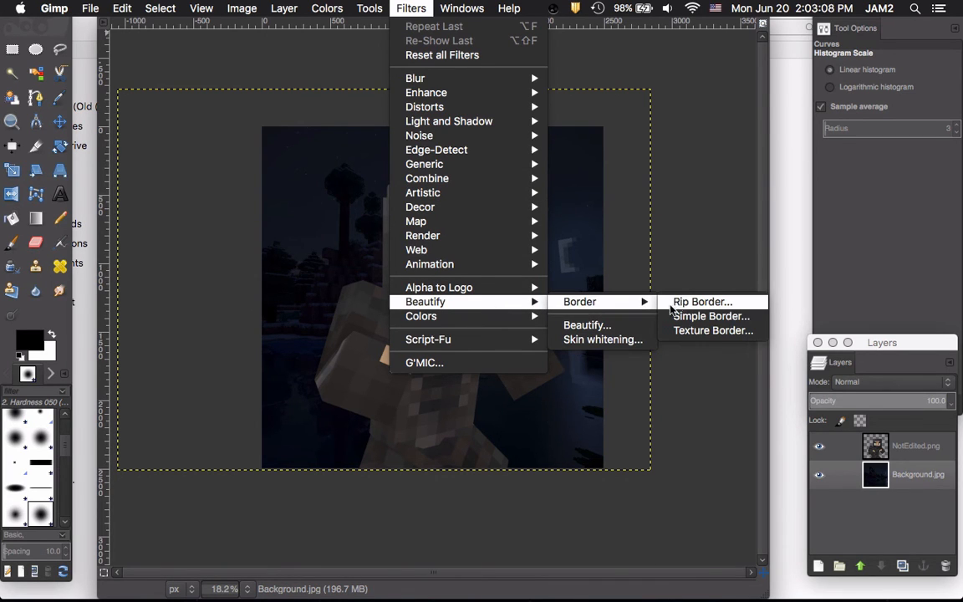
pyautogui.click(686, 331)
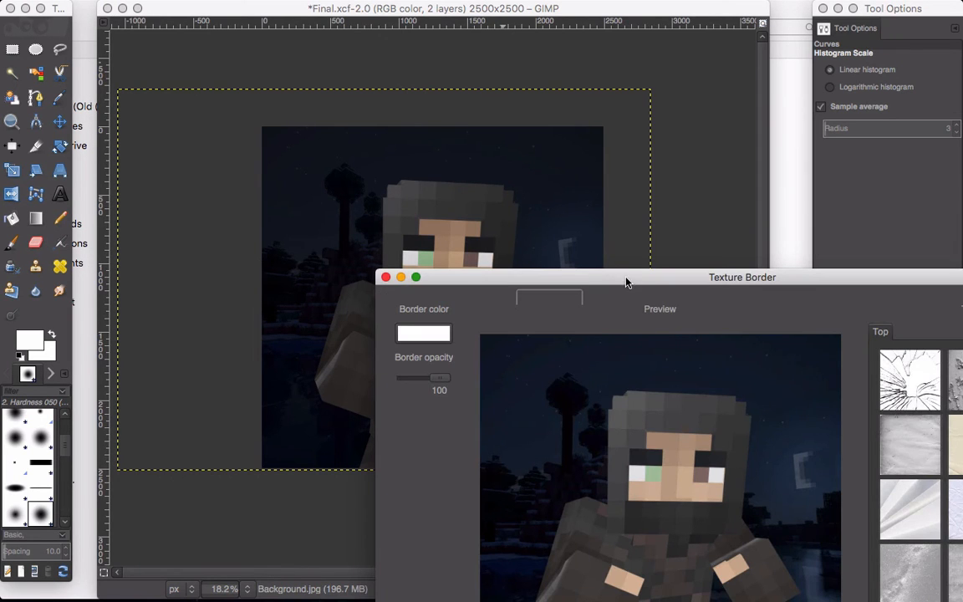
pyautogui.moveTo(628, 279); pyautogui.dragTo(419, 80)
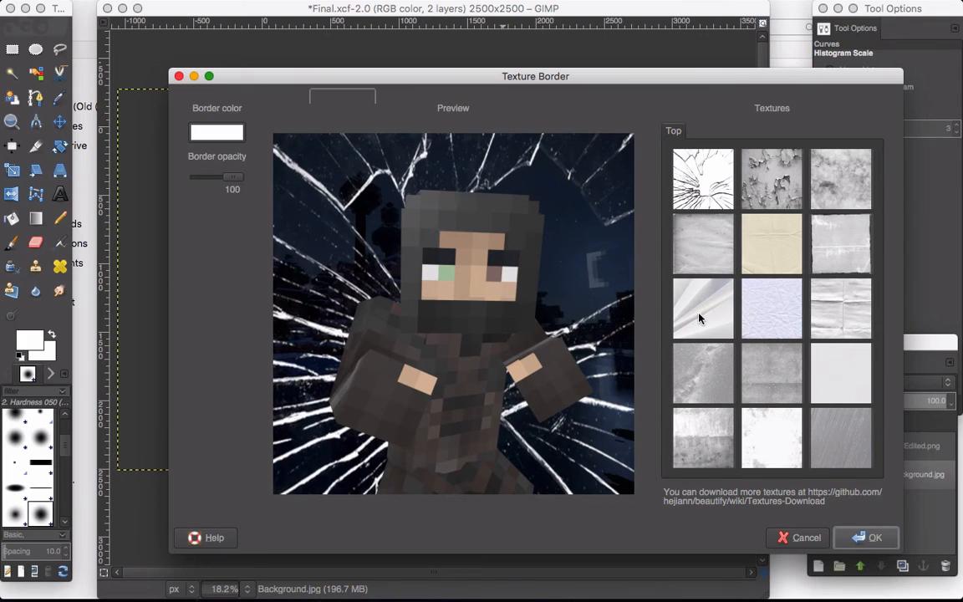
pyautogui.click(841, 249)
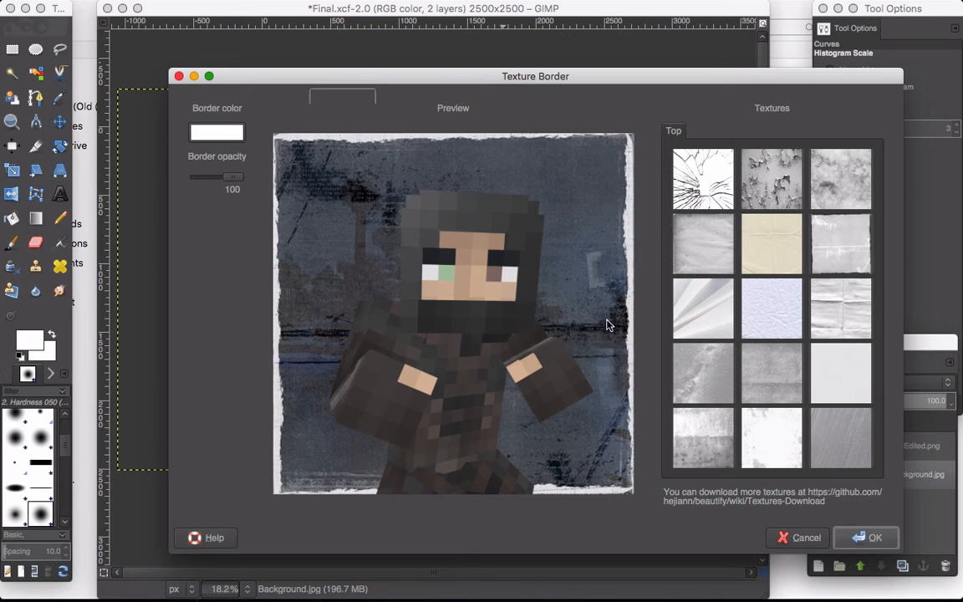
# Step: Change the border color from white to a very dark blue with hue 199, HTML notation 0f252f
pyautogui.click(211, 127)
pyautogui.moveTo(456, 287)
pyautogui.mouseDown()
pyautogui.moveTo(456, 268)
pyautogui.moveTo(466, 273)
pyautogui.mouseUp()
pyautogui.click(466, 275)
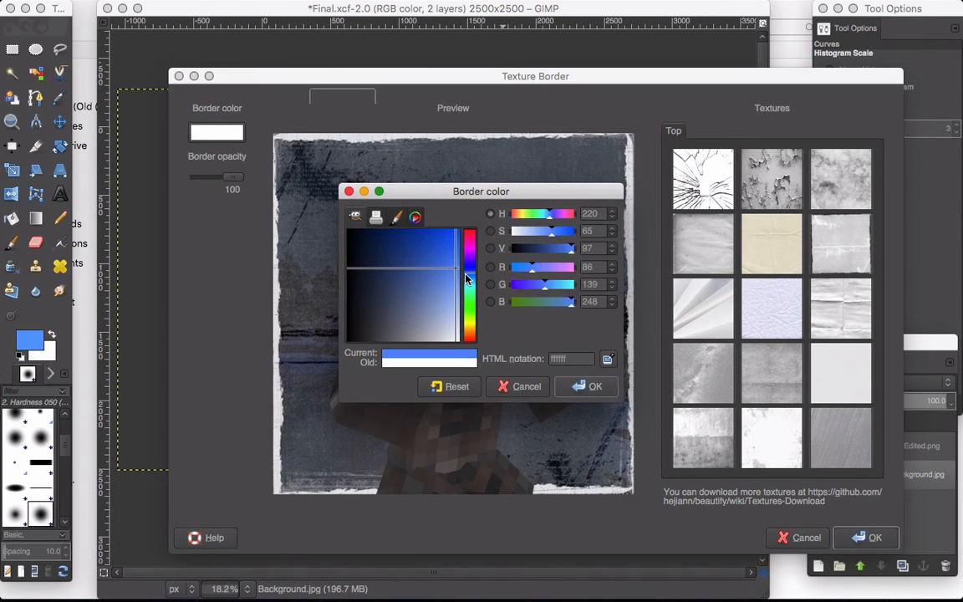
pyautogui.click(467, 280)
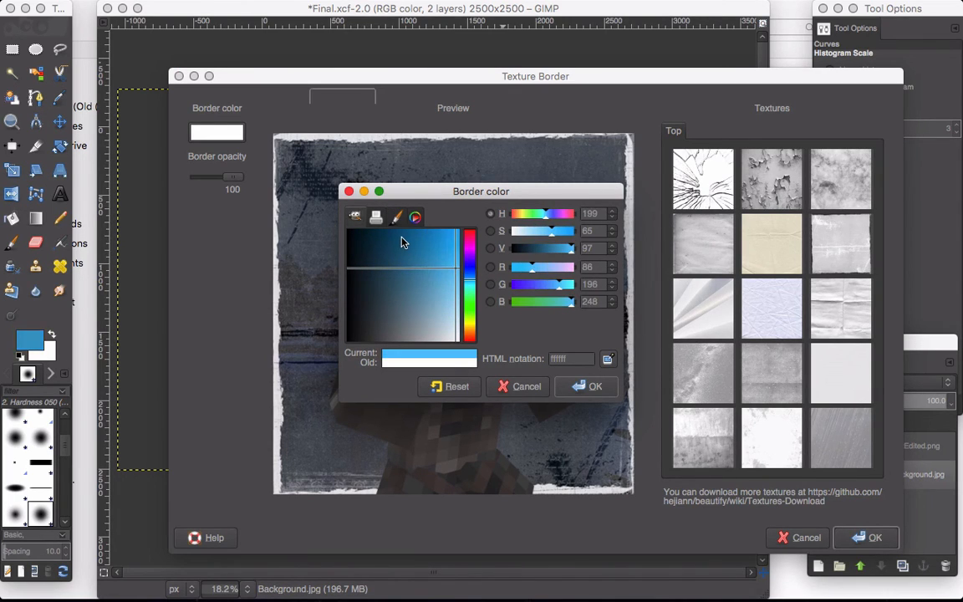
pyautogui.click(399, 240)
pyautogui.click(385, 245)
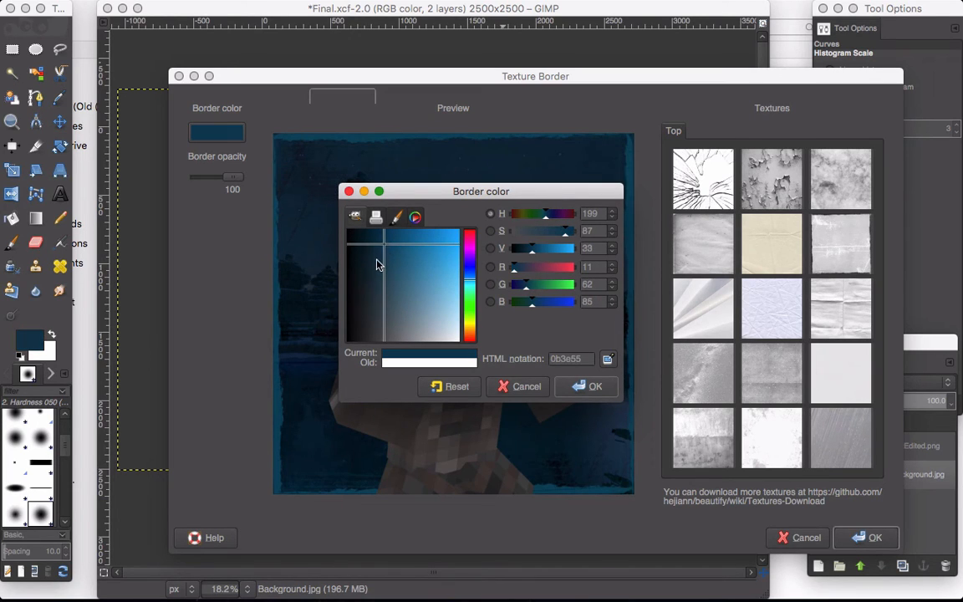
pyautogui.click(372, 265)
pyautogui.moveTo(370, 263); pyautogui.dragTo(362, 272)
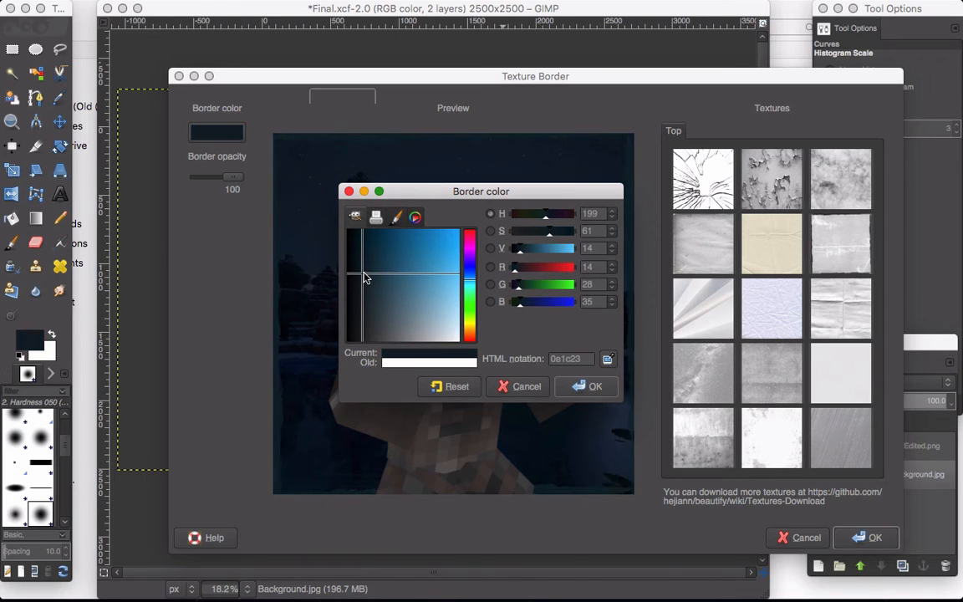
pyautogui.click(369, 267)
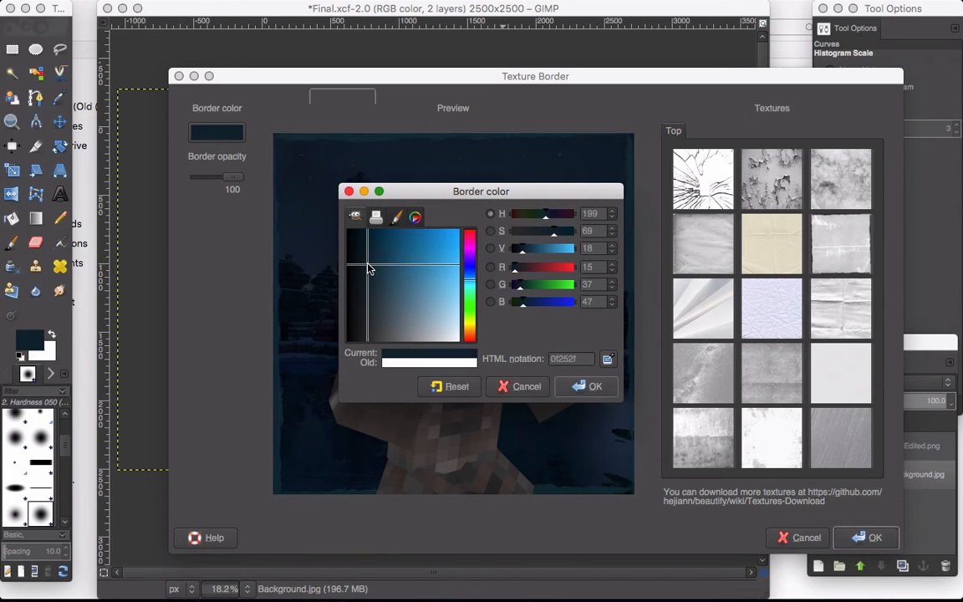
# Step: Lighten the border color to the muted blue 32596b and apply the texture border to the background layer
pyautogui.moveTo(459, 193); pyautogui.dragTo(855, 427)
pyautogui.moveTo(749, 286); pyautogui.dragTo(752, 284)
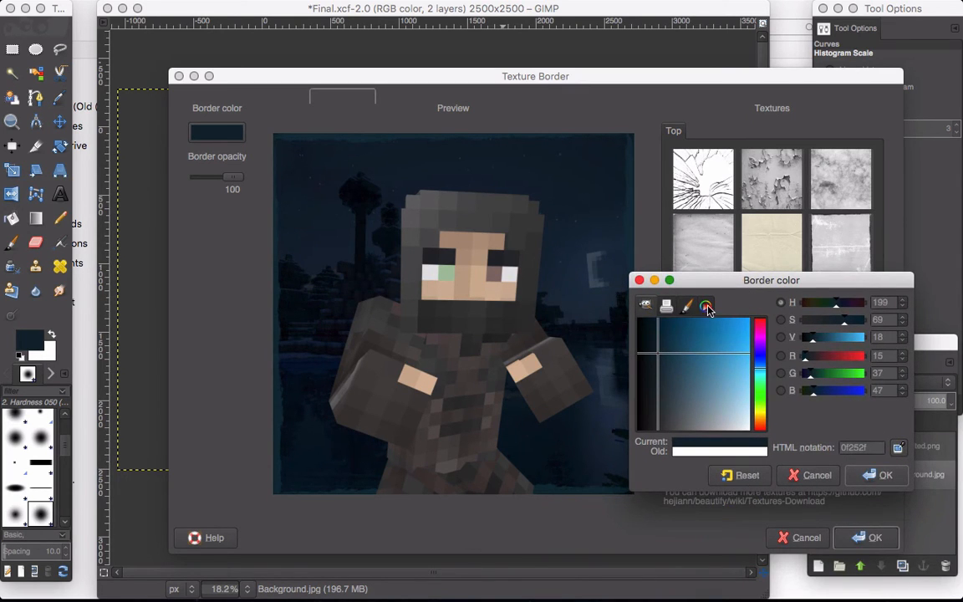
pyautogui.click(681, 372)
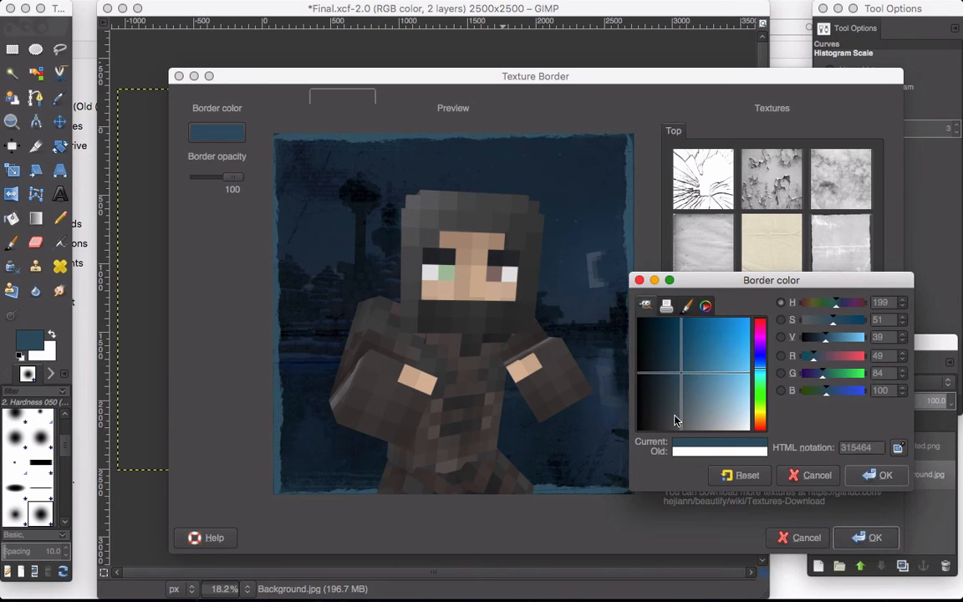
pyautogui.click(667, 416)
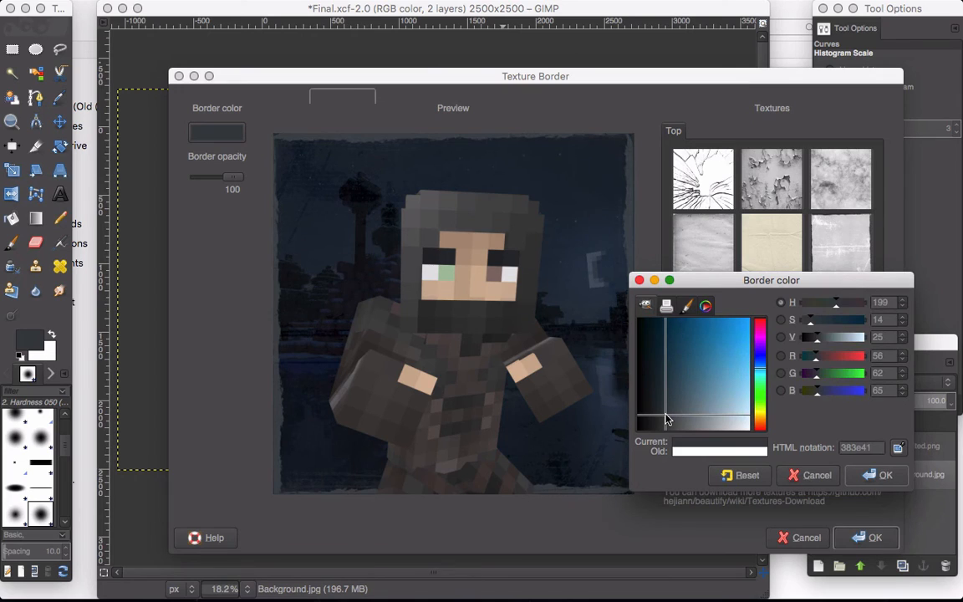
pyautogui.click(669, 400)
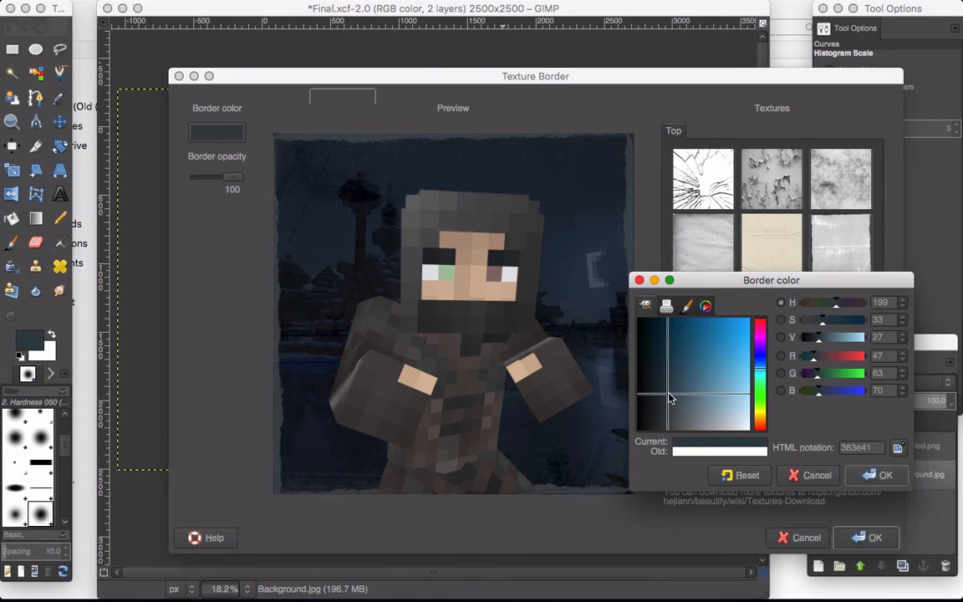
pyautogui.click(671, 397)
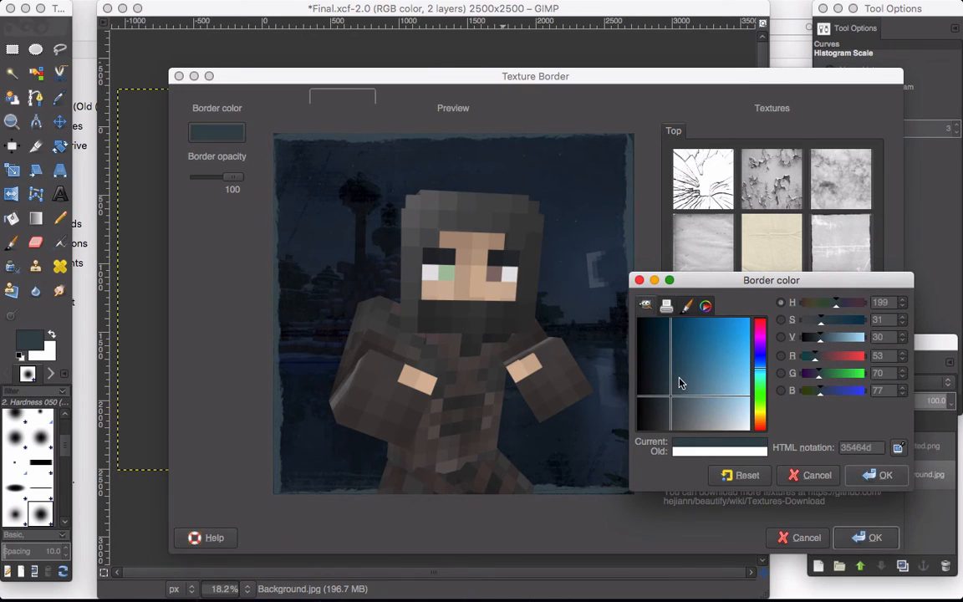
pyautogui.click(680, 382)
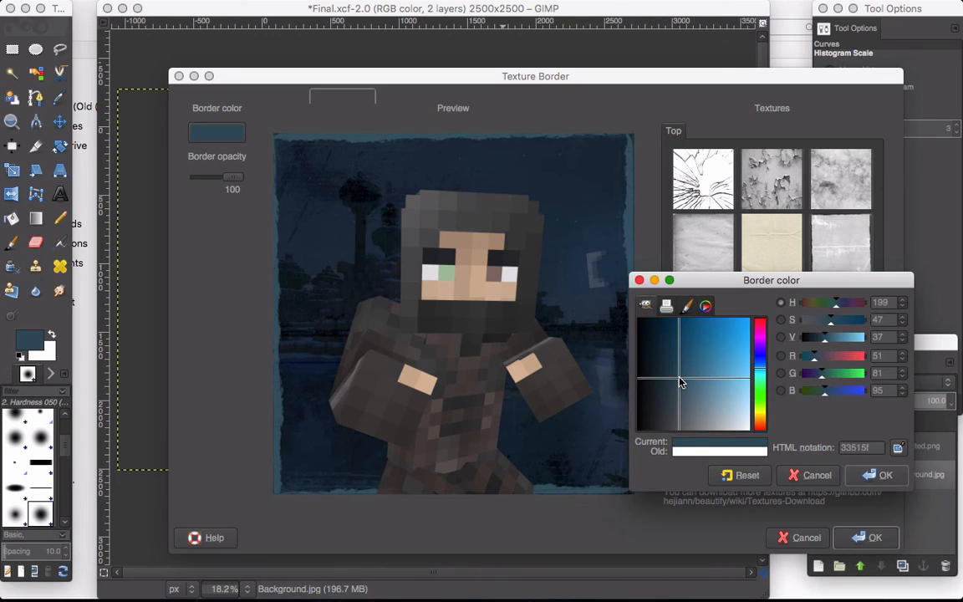
pyautogui.click(685, 371)
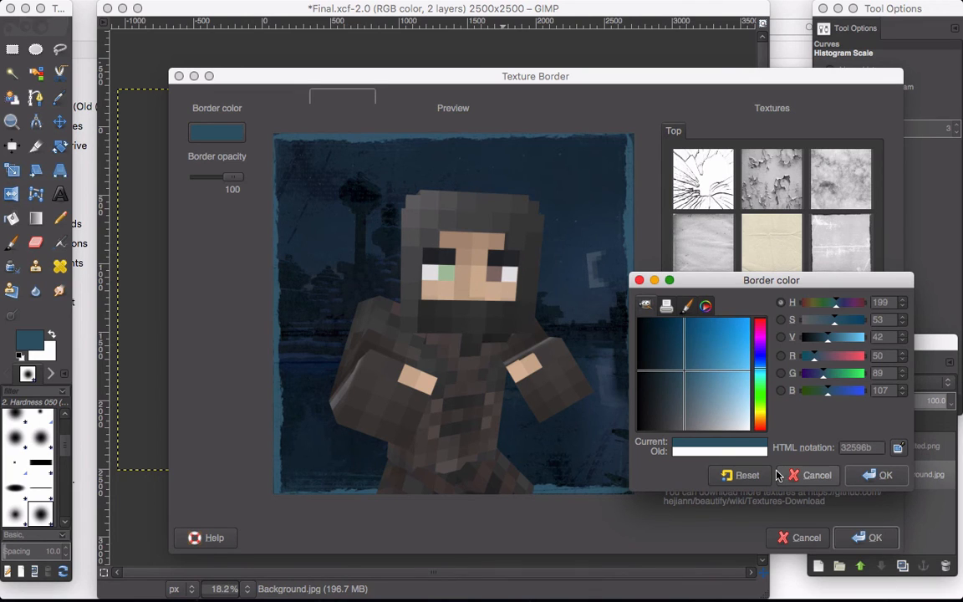
pyautogui.click(878, 481)
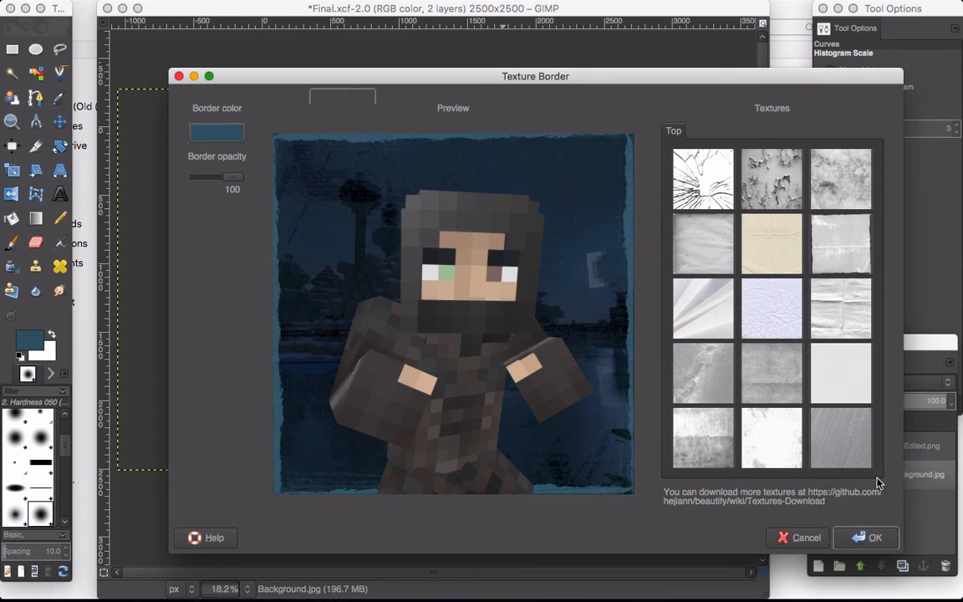
pyautogui.click(870, 537)
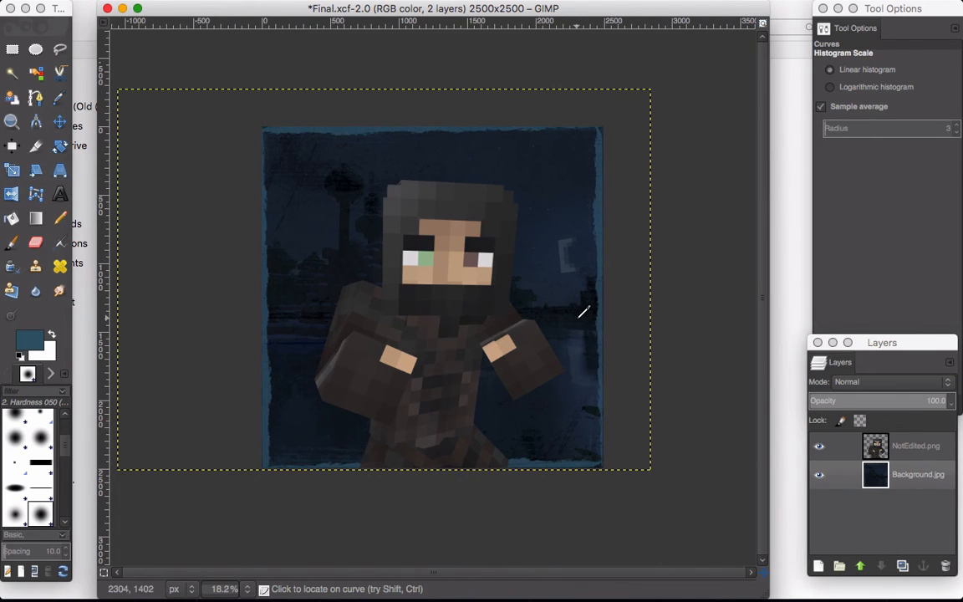
pyautogui.click(411, 8)
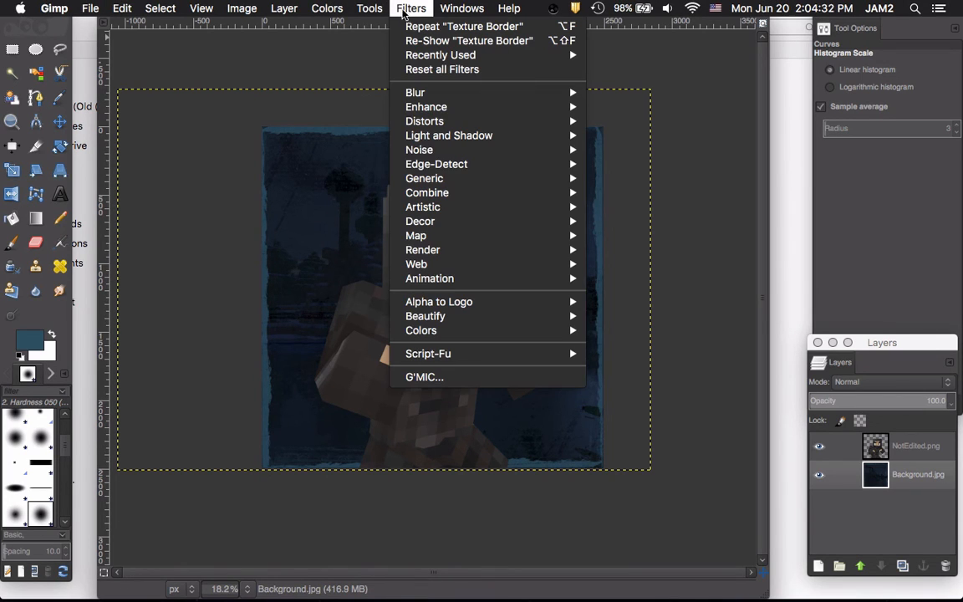
pyautogui.moveTo(494, 317)
pyautogui.moveTo(658, 316)
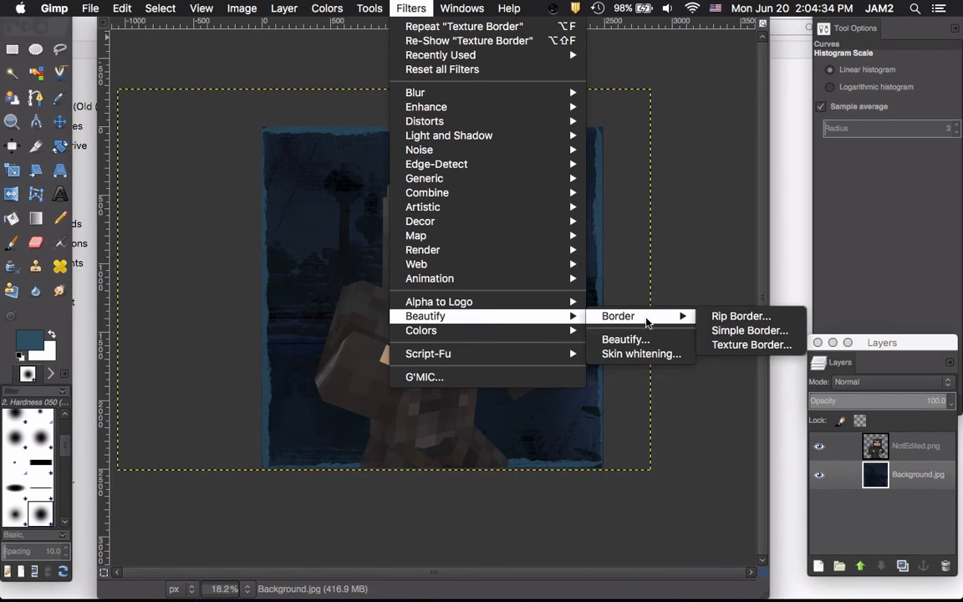
pyautogui.click(744, 330)
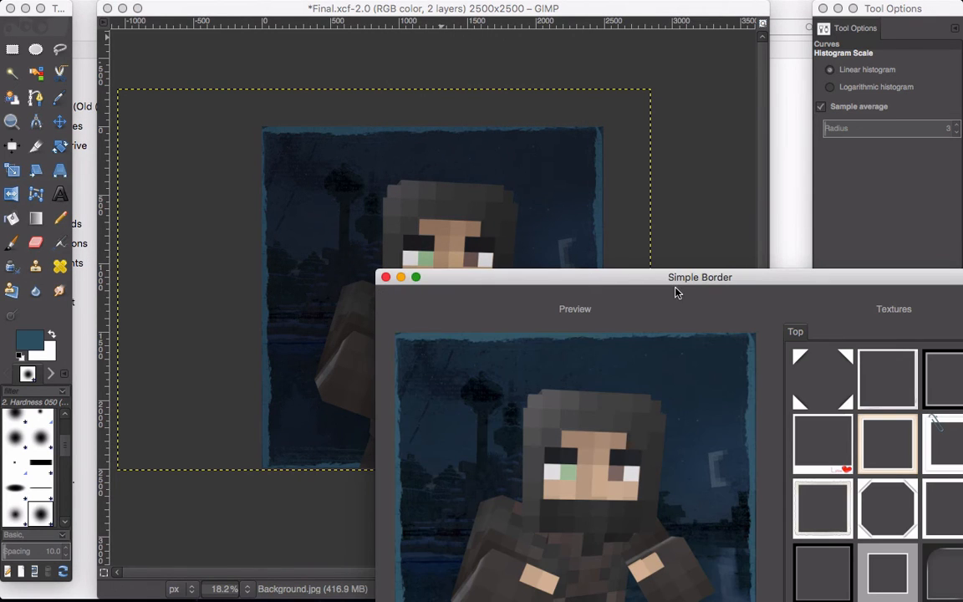
pyautogui.moveTo(677, 282); pyautogui.dragTo(461, 109)
pyautogui.scroll(-5, 686, 391)
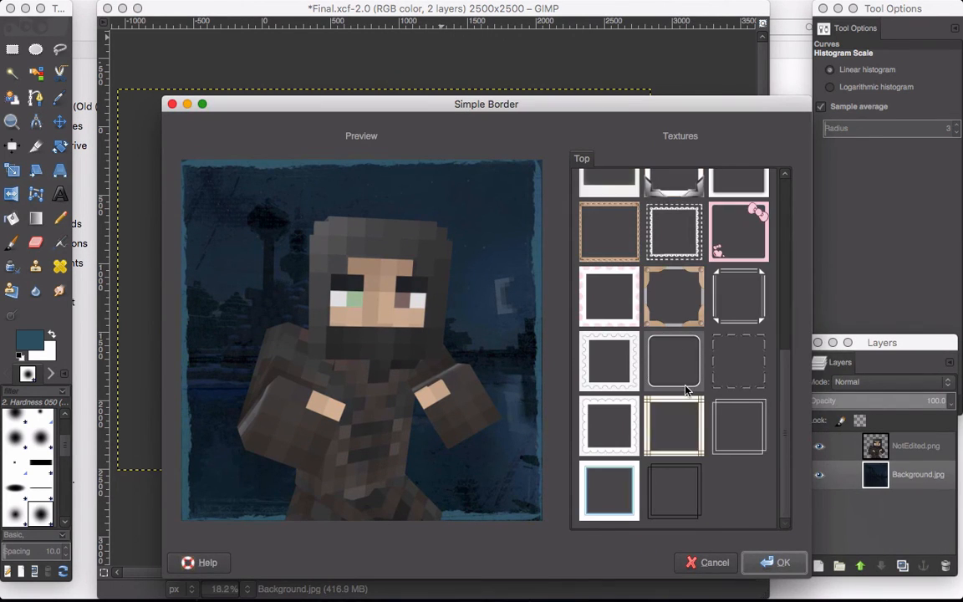
pyautogui.click(670, 364)
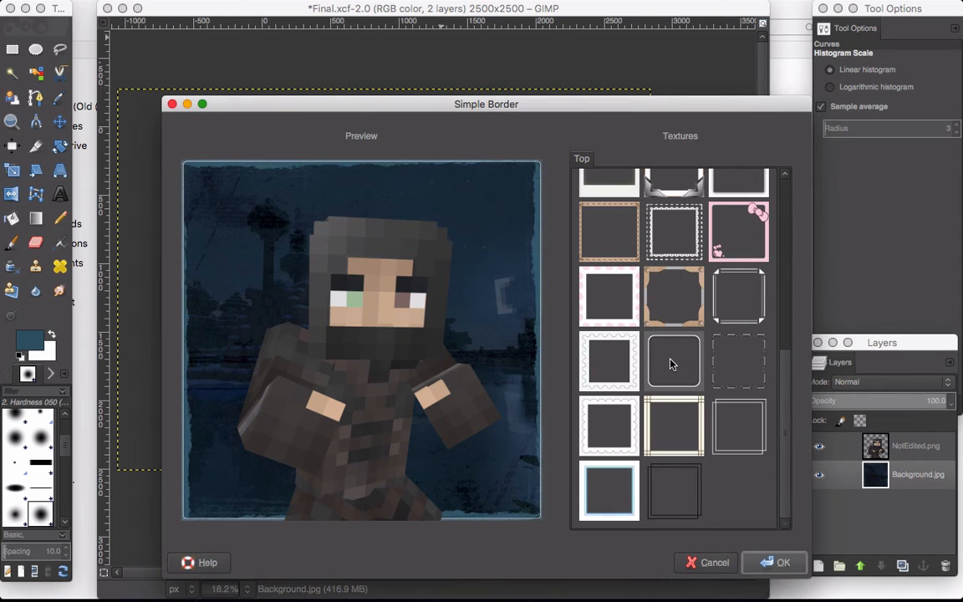
pyautogui.scroll(5, 679, 398)
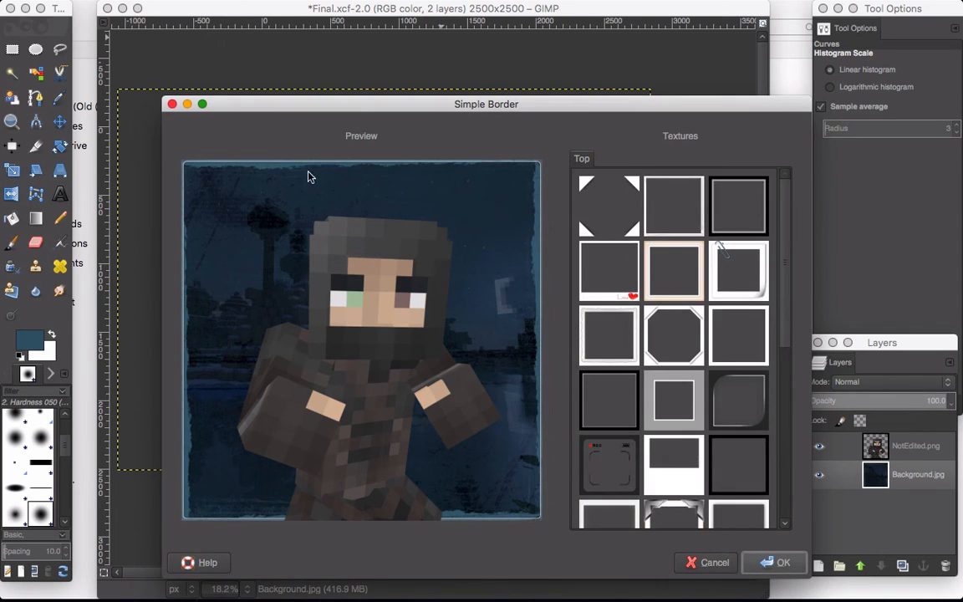
pyautogui.click(172, 104)
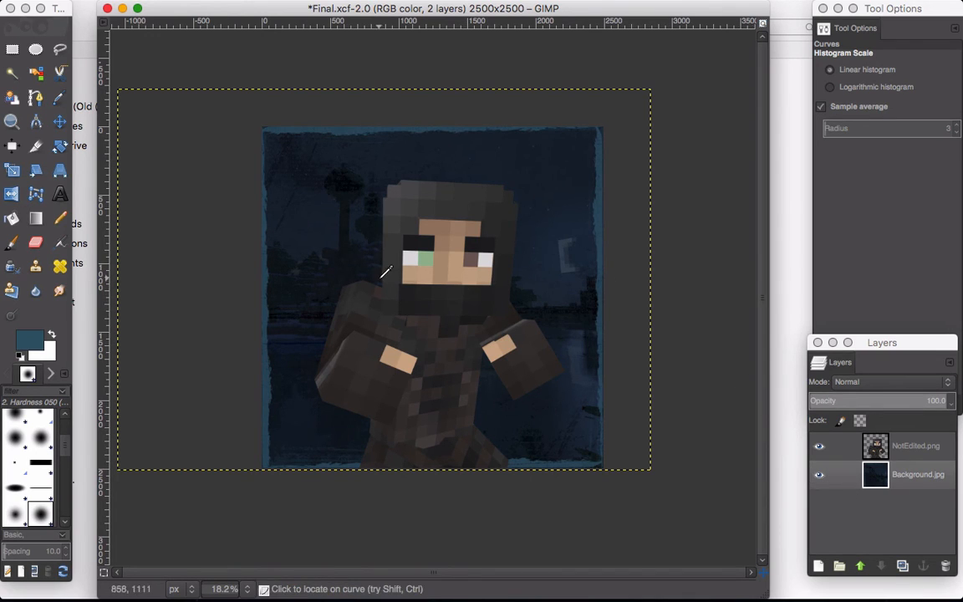
# Step: Darken the NotEdited.png layer with Brightness-Contrast, setting brightness to -65 and contrast to 16
pyautogui.click(877, 447)
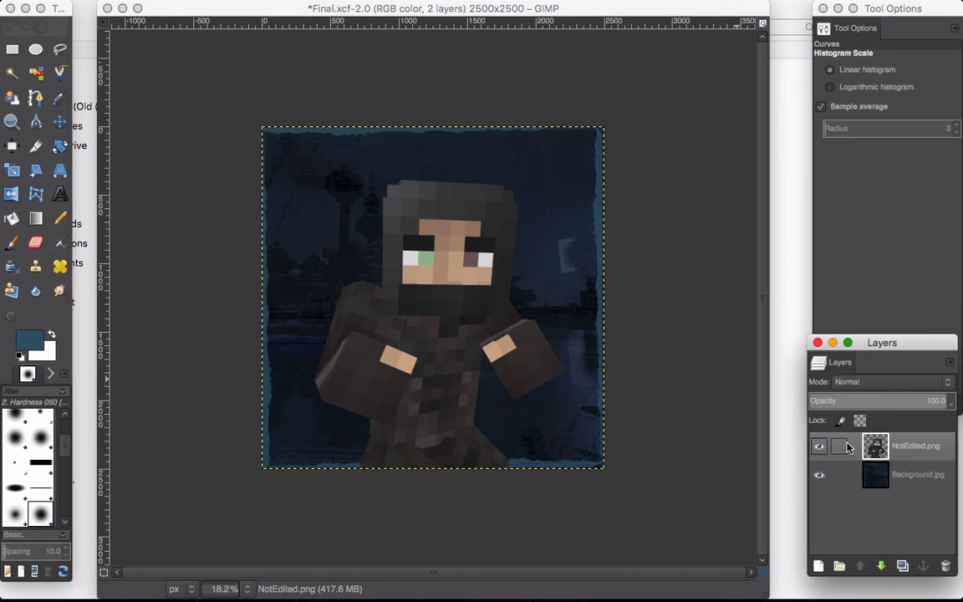
pyautogui.rightClick(414, 275)
pyautogui.moveTo(482, 346)
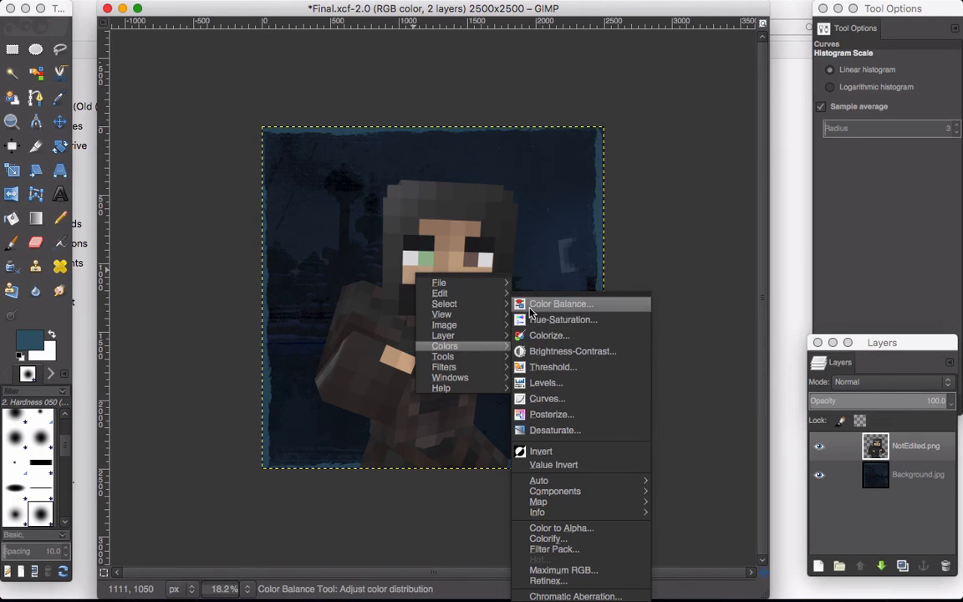
pyautogui.click(555, 352)
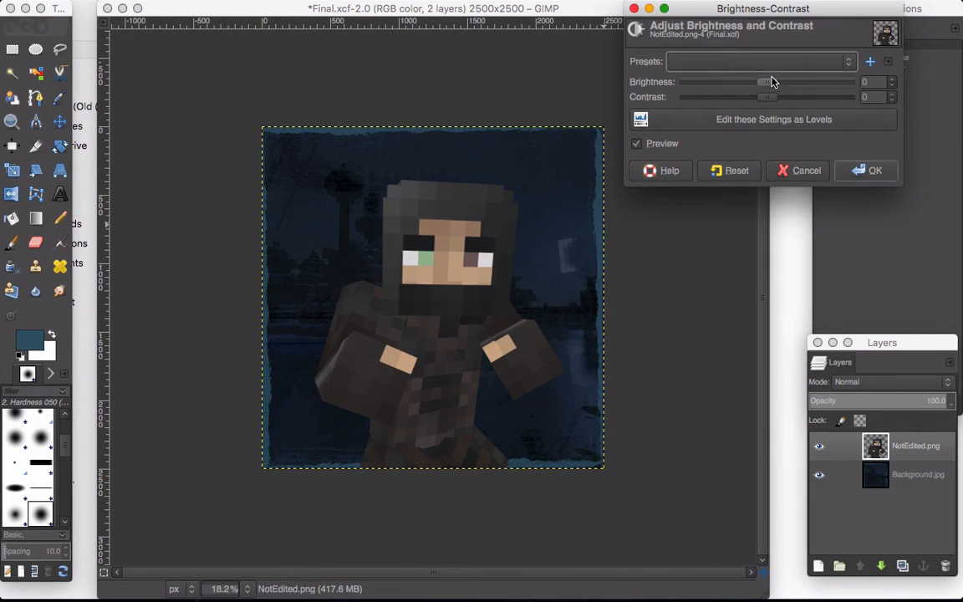
pyautogui.moveTo(767, 82); pyautogui.dragTo(779, 111)
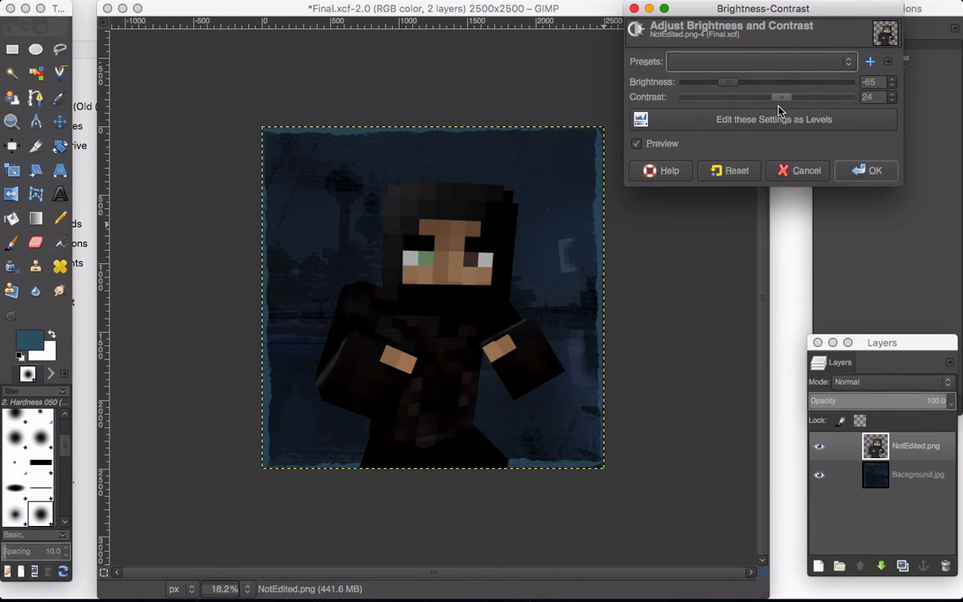
pyautogui.moveTo(777, 109); pyautogui.dragTo(776, 110)
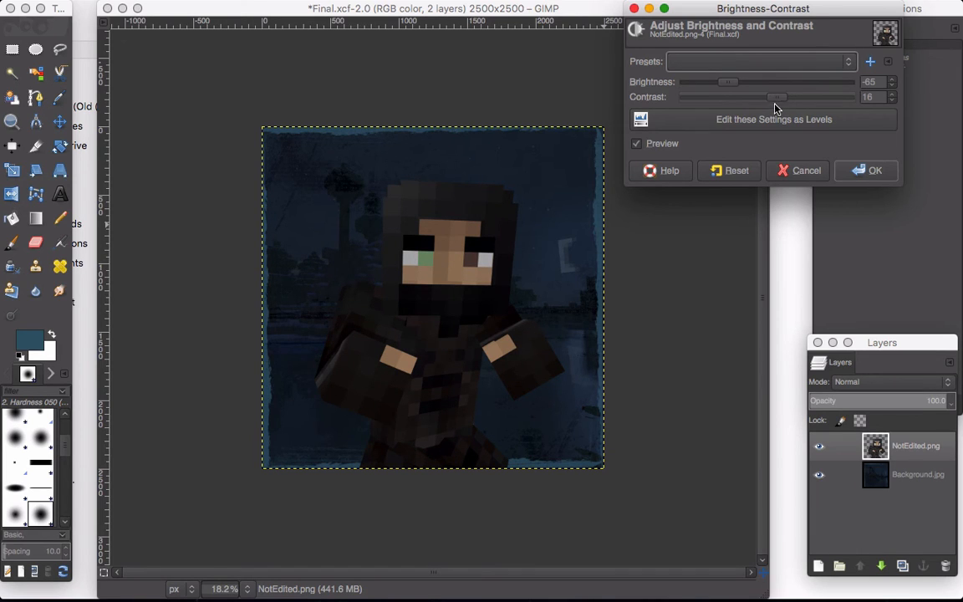
pyautogui.click(870, 171)
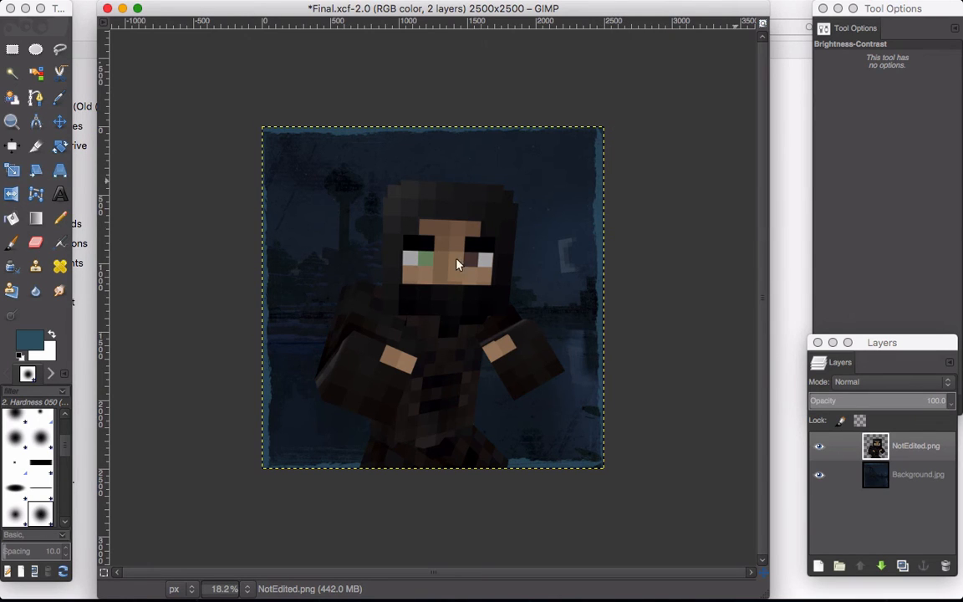
pyautogui.rightClick(443, 286)
pyautogui.moveTo(494, 363)
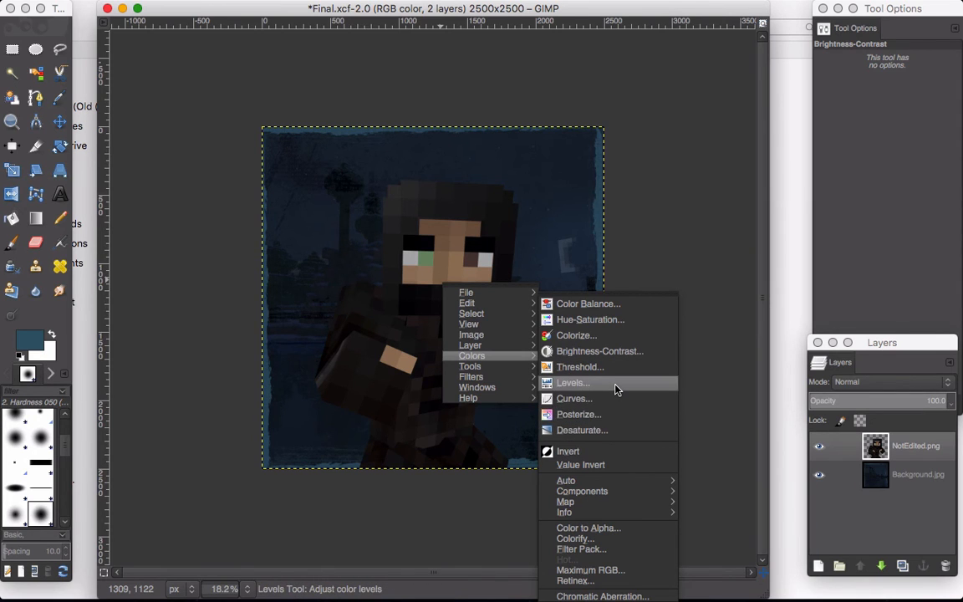
pyautogui.click(616, 389)
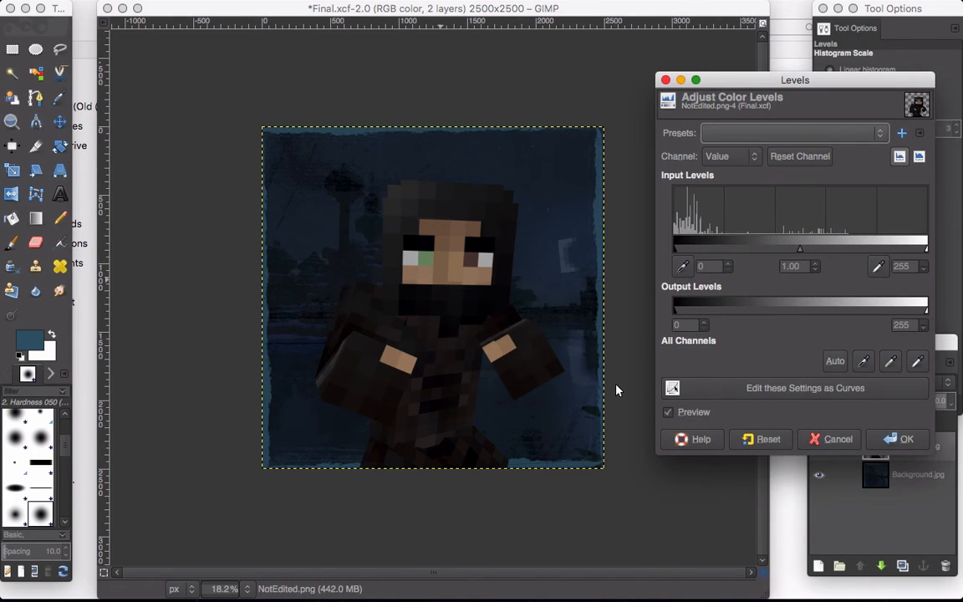
pyautogui.moveTo(800, 248)
pyautogui.mouseDown()
pyautogui.moveTo(817, 249)
pyautogui.moveTo(783, 252)
pyautogui.moveTo(804, 251)
pyautogui.mouseUp()
pyautogui.click(668, 413)
pyautogui.click(802, 439)
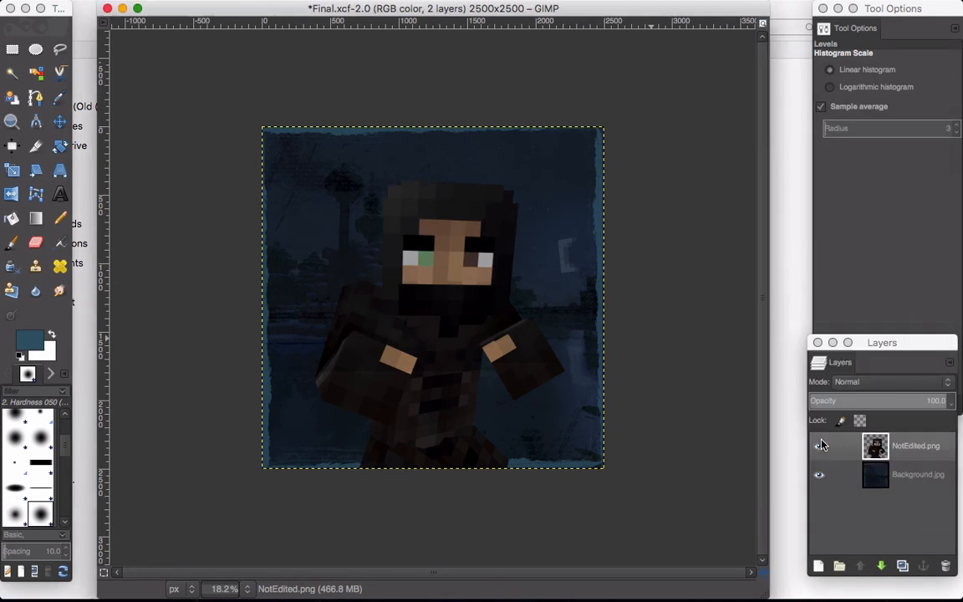
# Step: Darken the NotEdited.png layer slightly with Curves, bending the Value curve down to about x 131, y 106
pyautogui.rightClick(469, 335)
pyautogui.moveTo(516, 406)
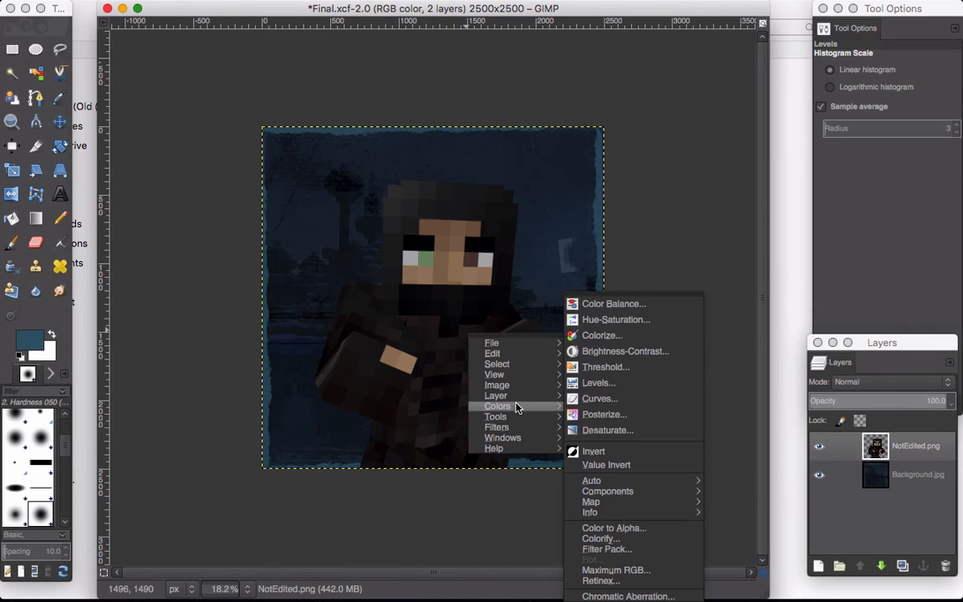
pyautogui.click(631, 399)
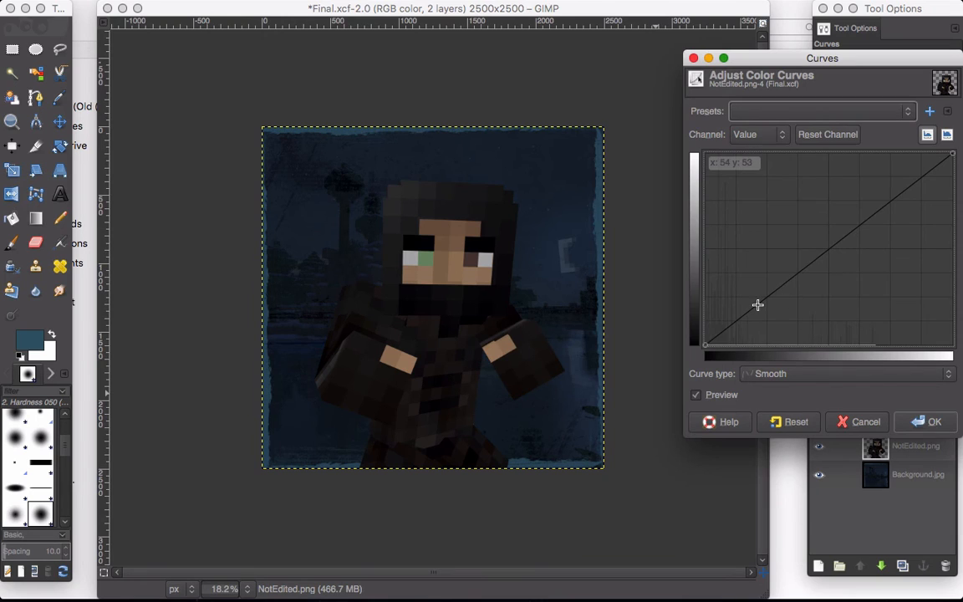
pyautogui.moveTo(757, 305); pyautogui.dragTo(846, 265)
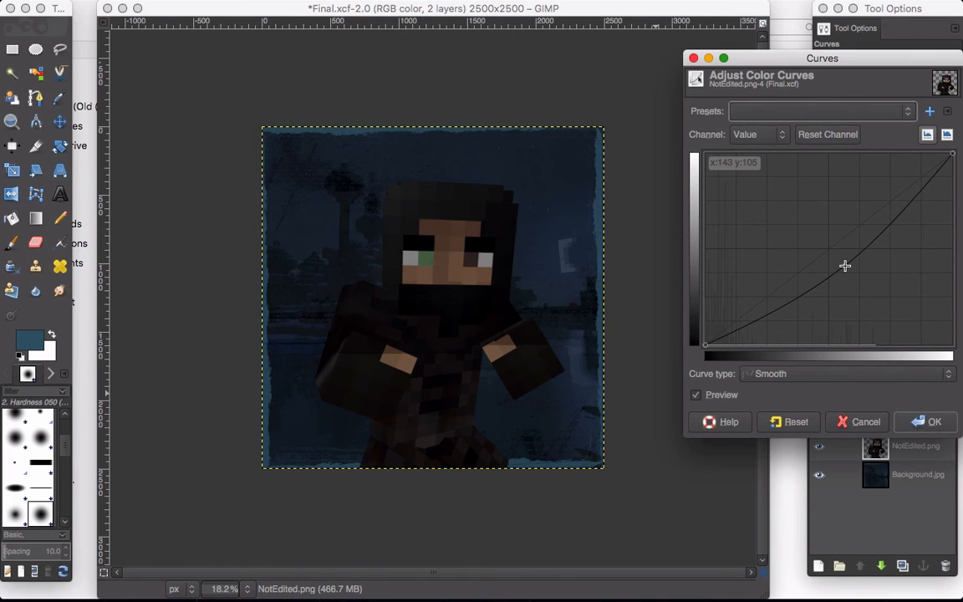
pyautogui.moveTo(846, 265); pyautogui.dragTo(832, 264)
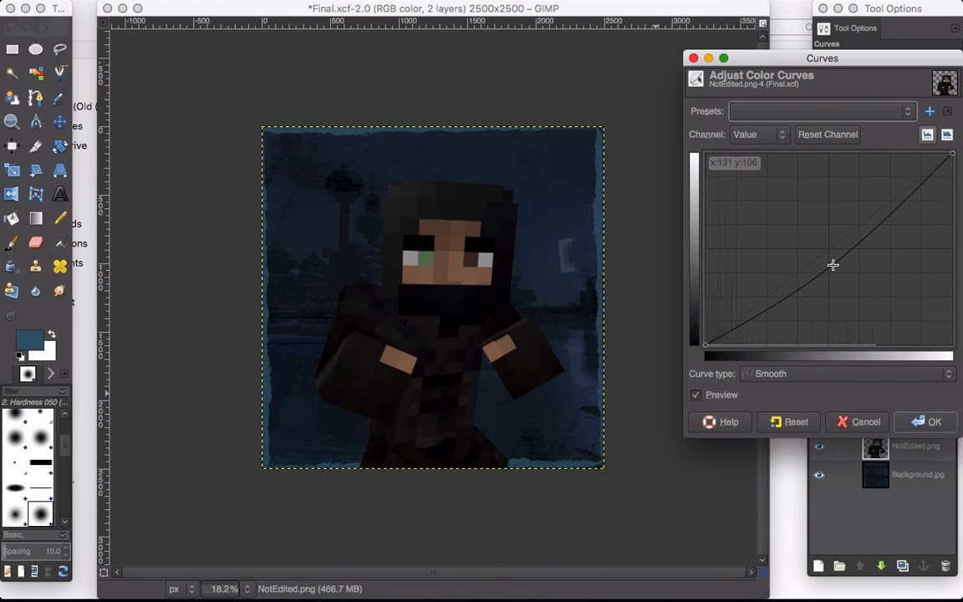
pyautogui.moveTo(833, 266); pyautogui.dragTo(831, 266)
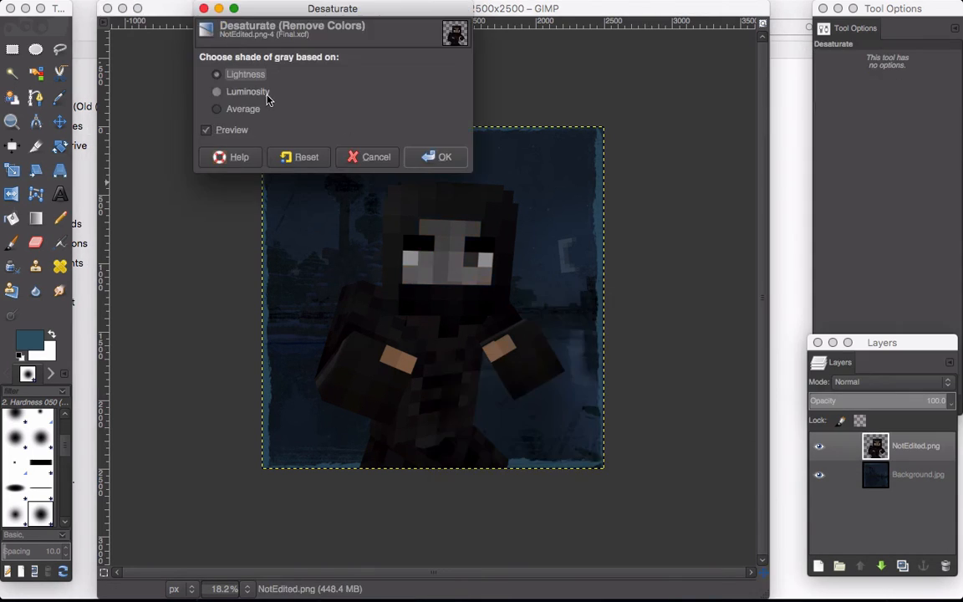
# Step: Try the Desaturate and Threshold adjustments on the NotEdited.png layer without applying them
pyautogui.click(211, 108)
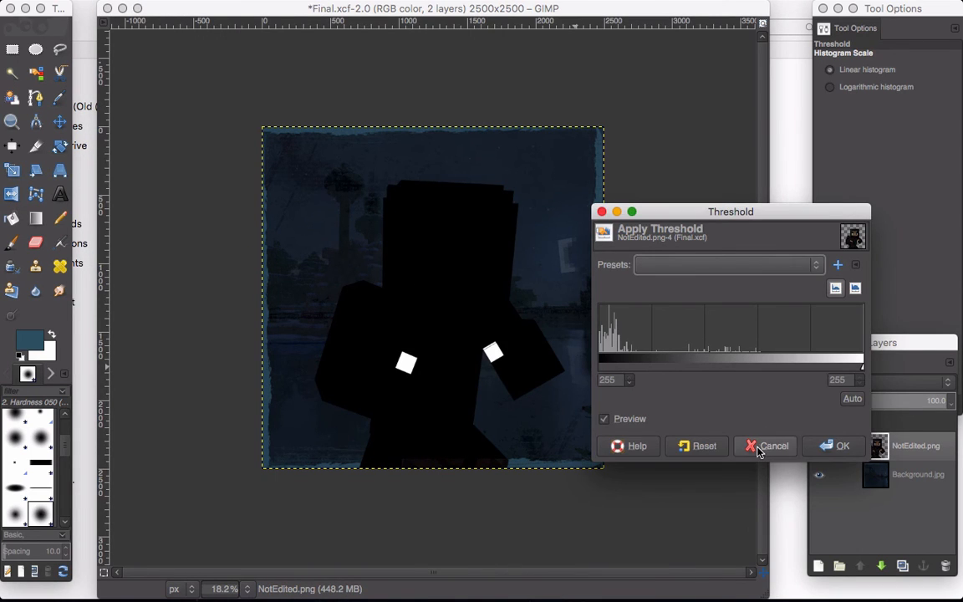
pyautogui.click(762, 447)
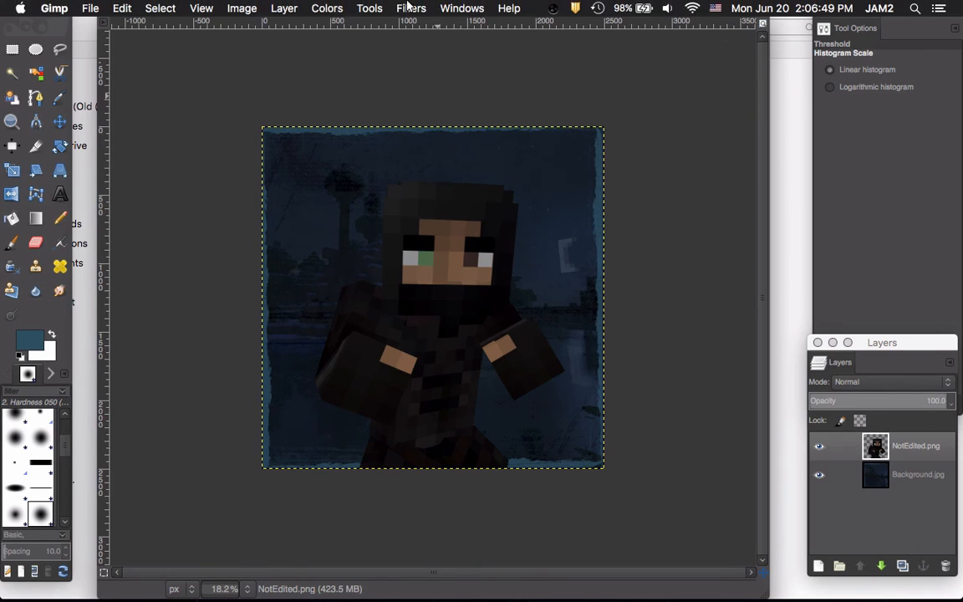
# Step: Try the Sharpen filter on the NotEdited.png layer with sharpness 66, checking the character's face in the preview
pyautogui.click(406, 7)
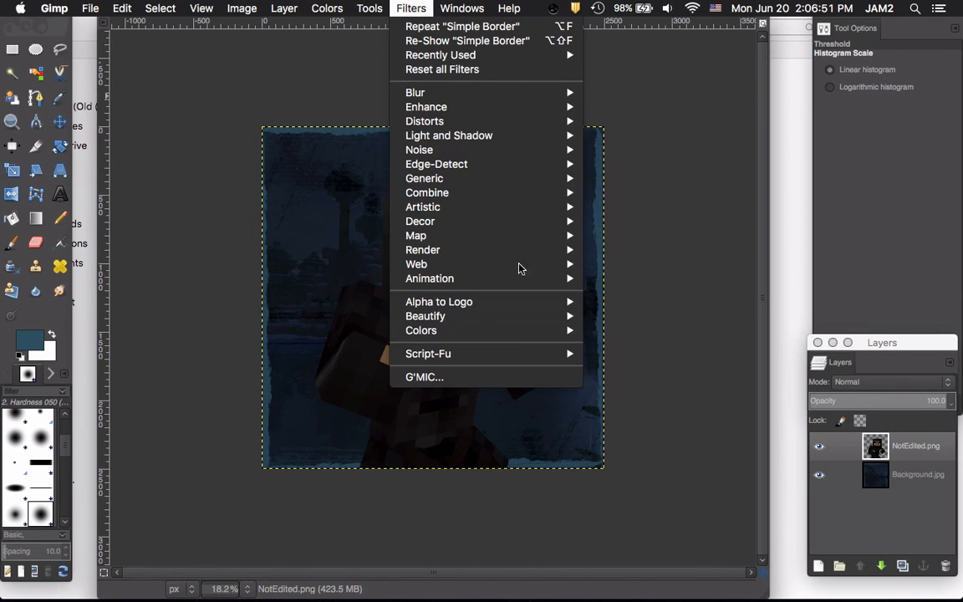
pyautogui.moveTo(490, 109)
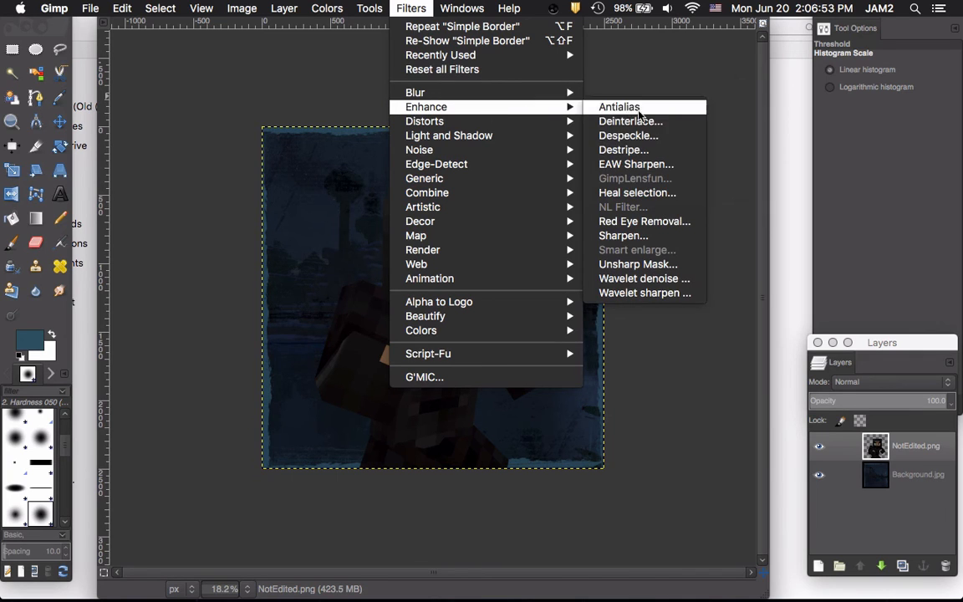
pyautogui.click(641, 236)
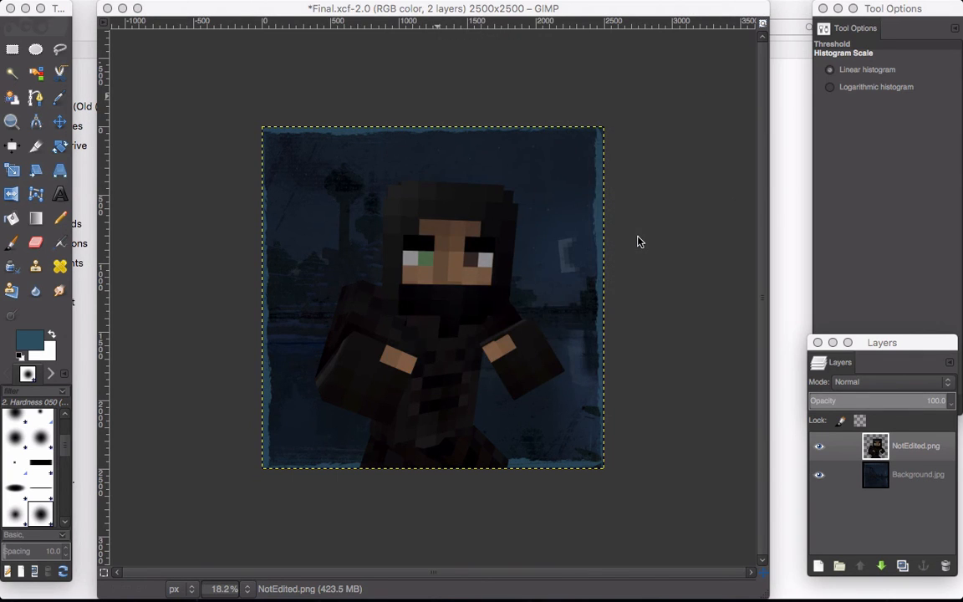
pyautogui.doubleClick(484, 164)
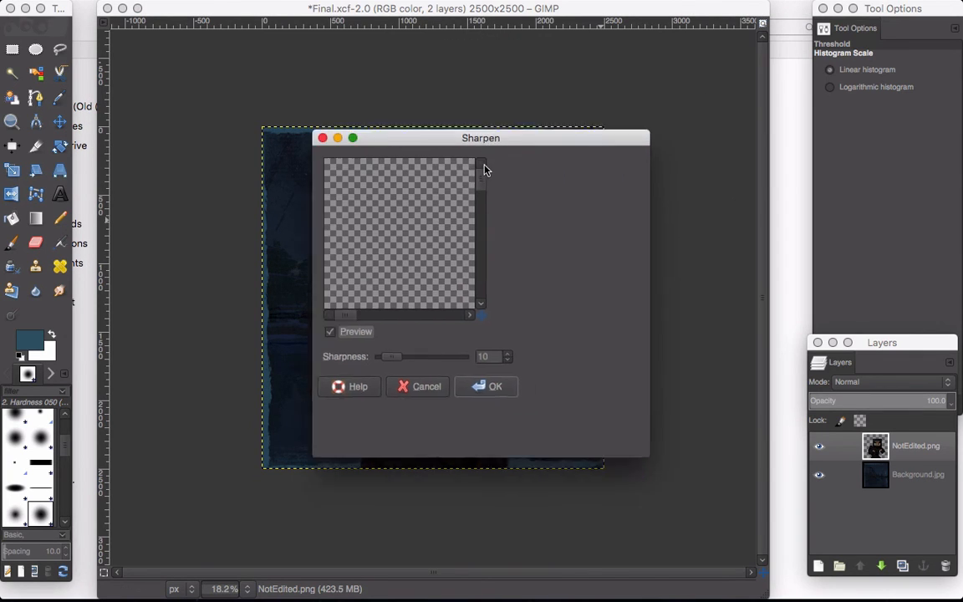
pyautogui.moveTo(460, 155); pyautogui.dragTo(486, 353)
pyautogui.moveTo(54, 502); pyautogui.dragTo(206, 513)
pyautogui.moveTo(458, 301); pyautogui.dragTo(458, 234)
pyautogui.moveTo(150, 553); pyautogui.dragTo(624, 553)
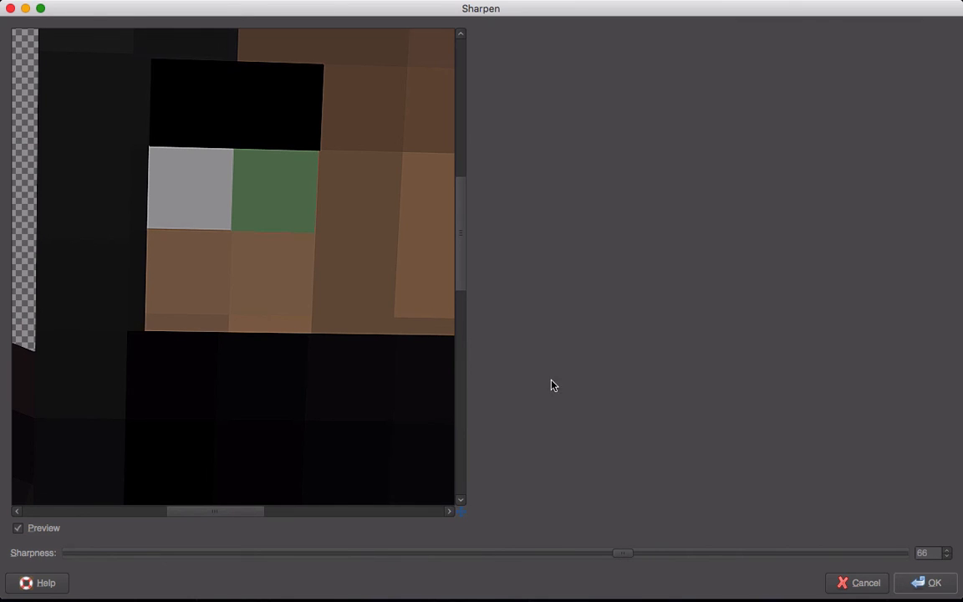
pyautogui.moveTo(465, 281)
pyautogui.mouseDown()
pyautogui.moveTo(458, 316)
pyautogui.moveTo(455, 295)
pyautogui.mouseUp()
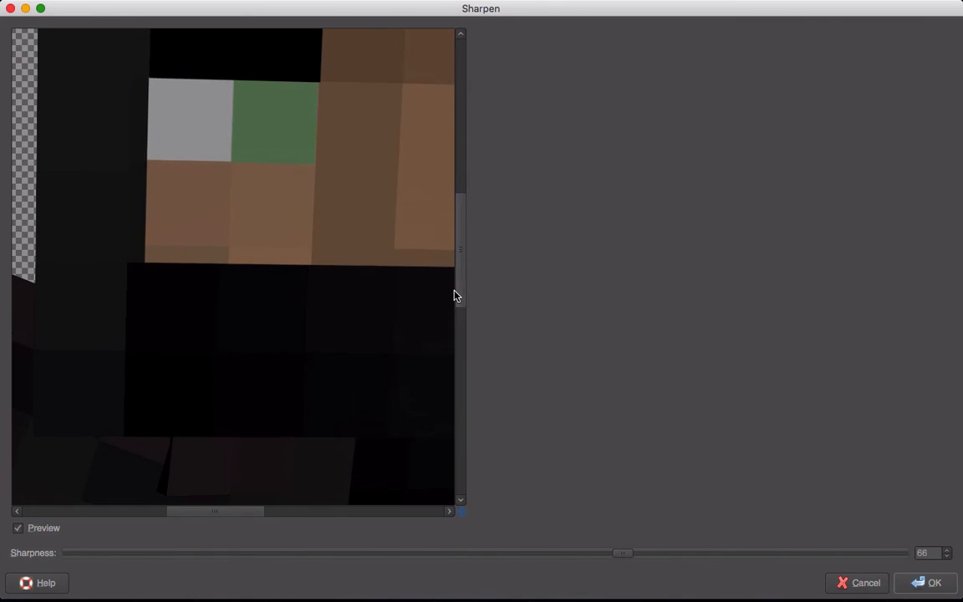
pyautogui.moveTo(460, 511); pyautogui.dragTo(471, 507)
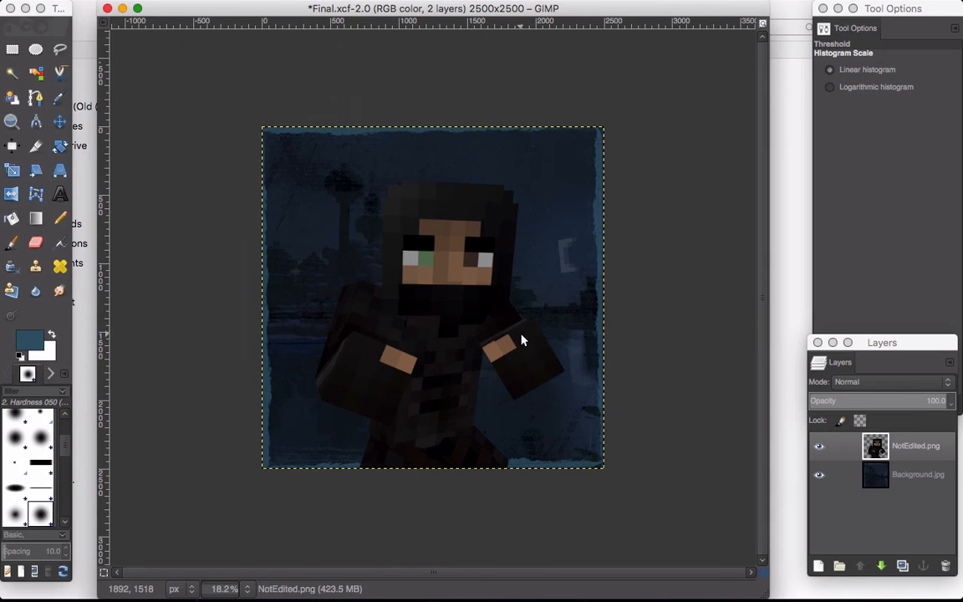
# Step: Apply EAW Sharpen to the NotEdited.png layer with strength 2.59, levels 14, output 10 and linear amplification
pyautogui.rightClick(520, 338)
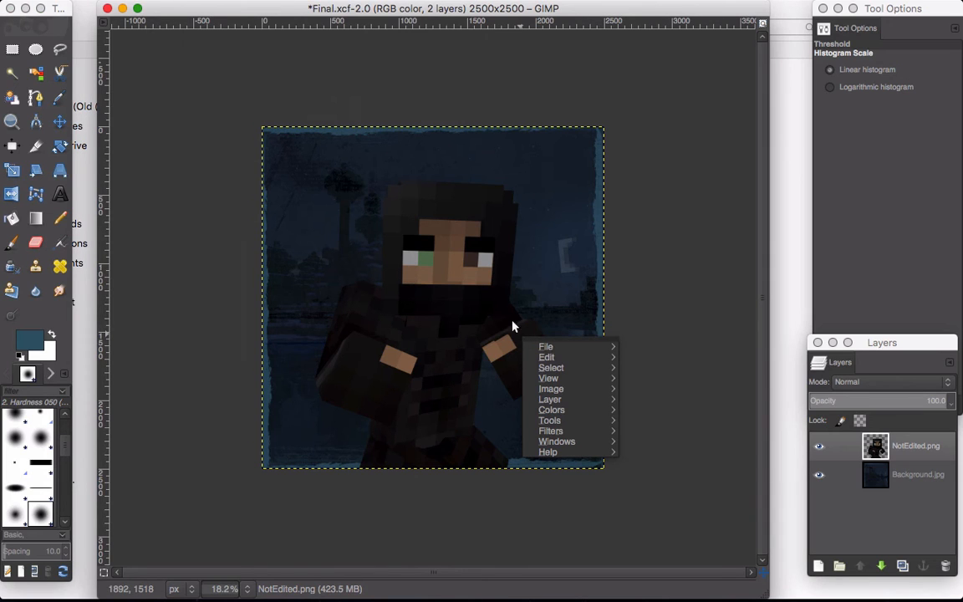
pyautogui.click(410, 8)
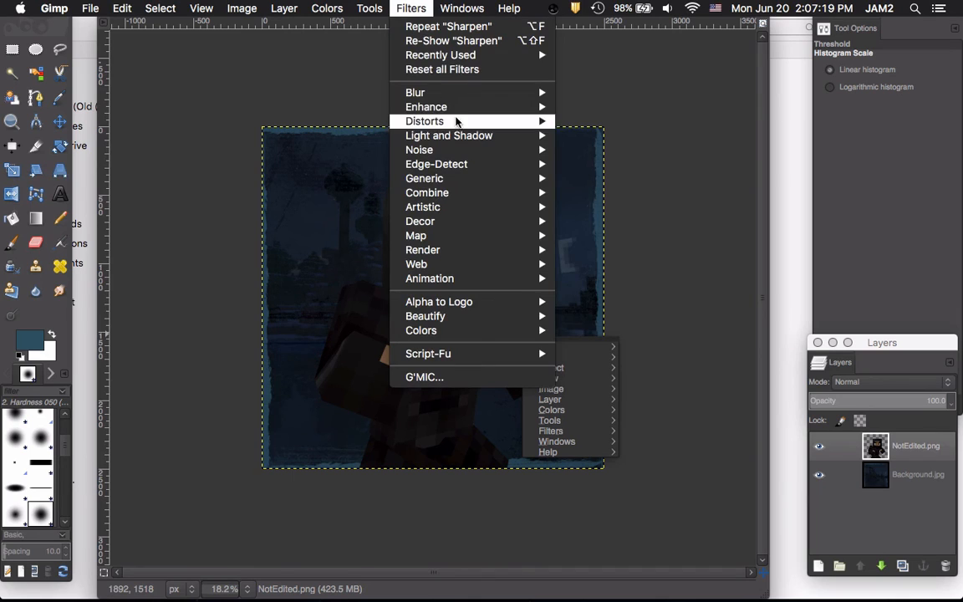
pyautogui.moveTo(479, 106)
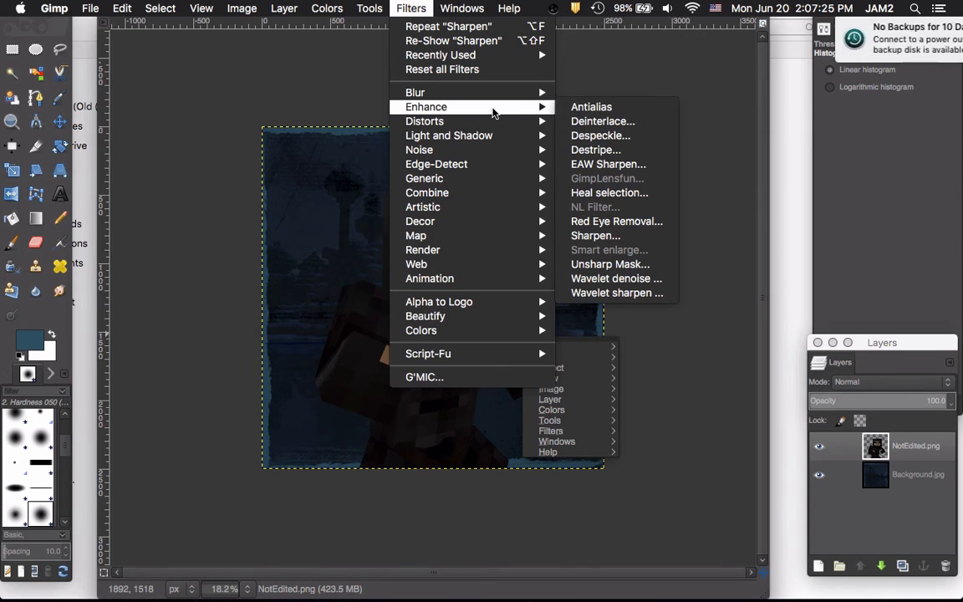
pyautogui.click(585, 165)
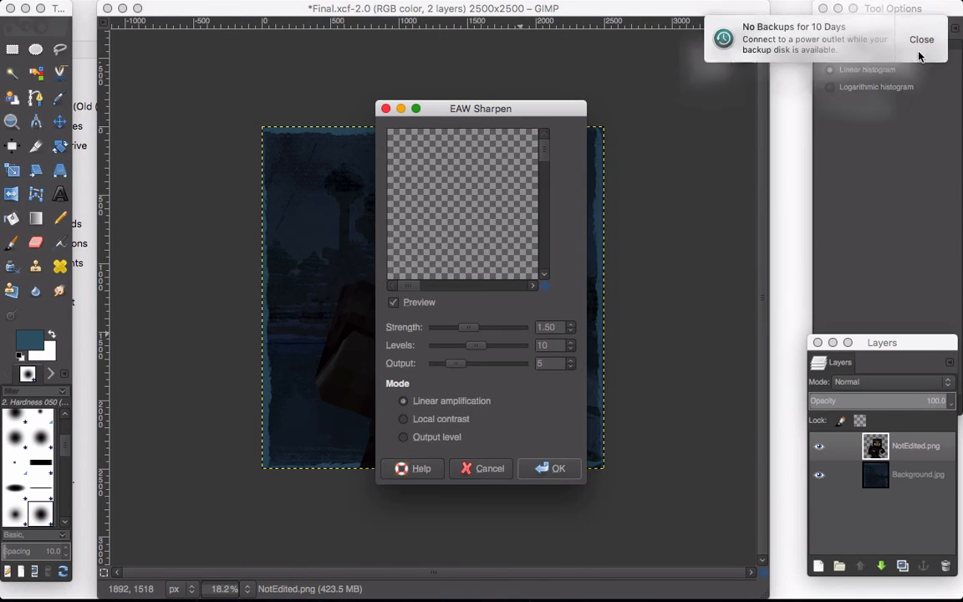
pyautogui.doubleClick(454, 108)
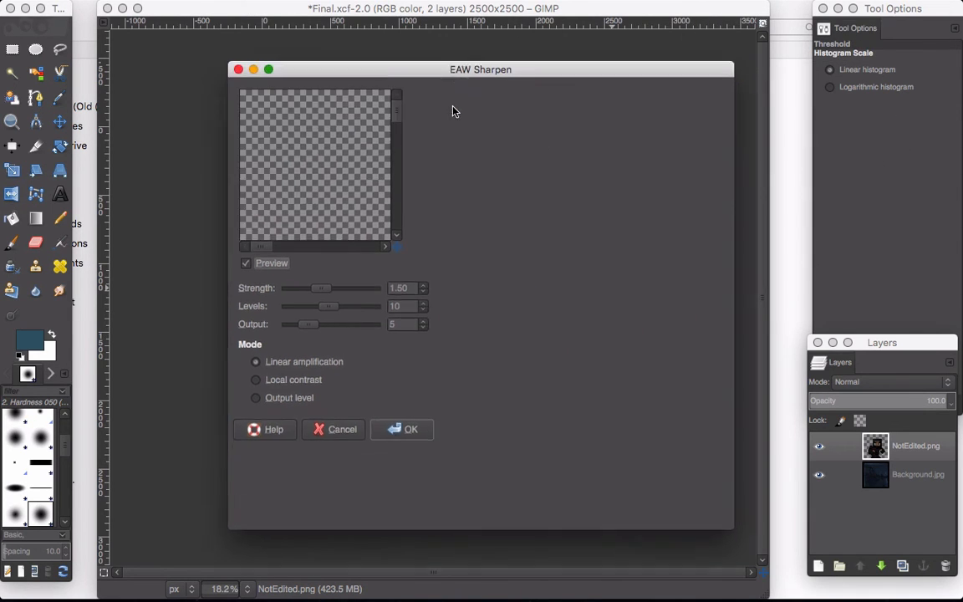
pyautogui.moveTo(363, 399); pyautogui.dragTo(616, 440)
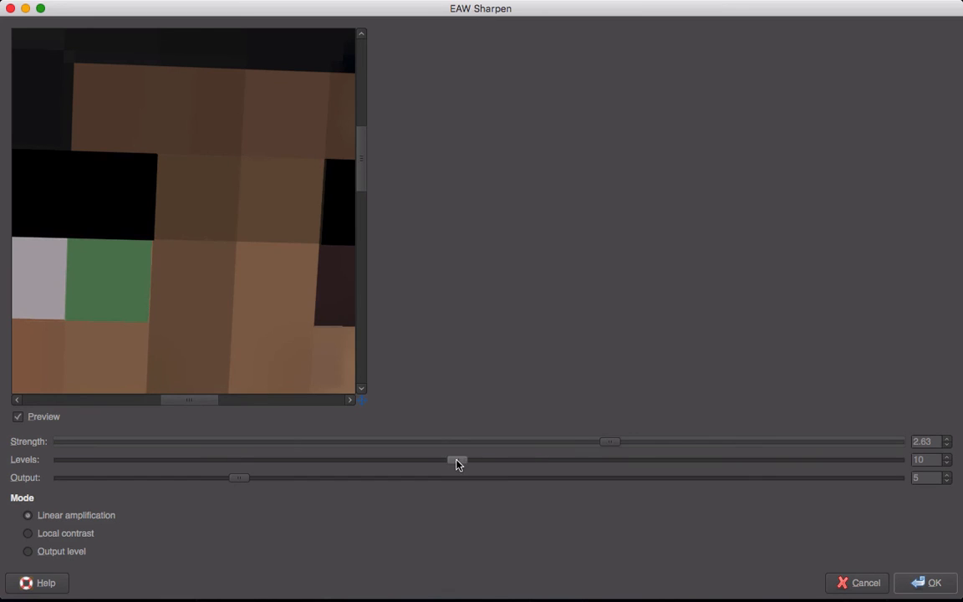
pyautogui.moveTo(458, 461); pyautogui.dragTo(610, 465)
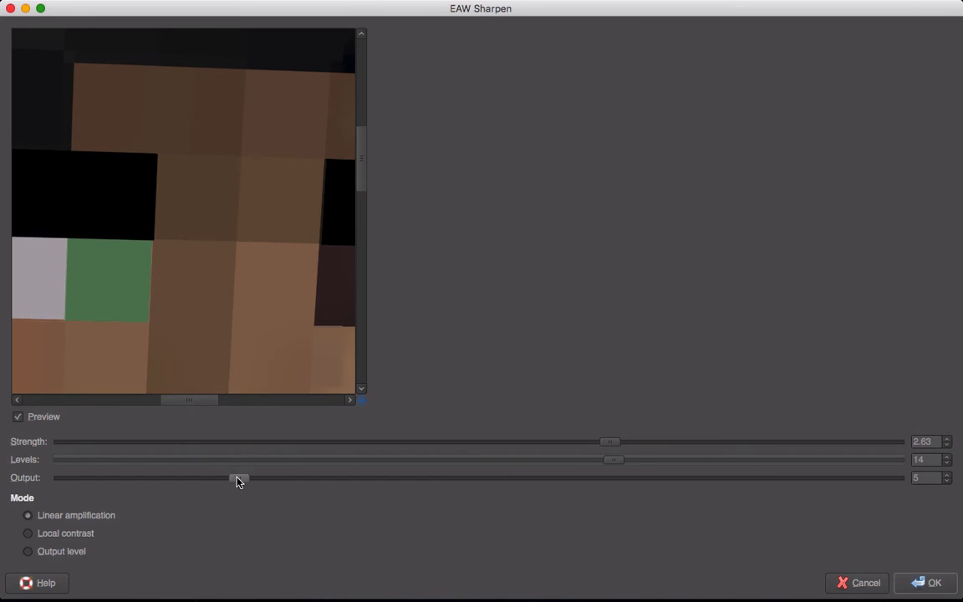
pyautogui.moveTo(239, 478); pyautogui.dragTo(456, 478)
pyautogui.moveTo(602, 441)
pyautogui.mouseDown()
pyautogui.moveTo(817, 447)
pyautogui.moveTo(599, 463)
pyautogui.mouseUp()
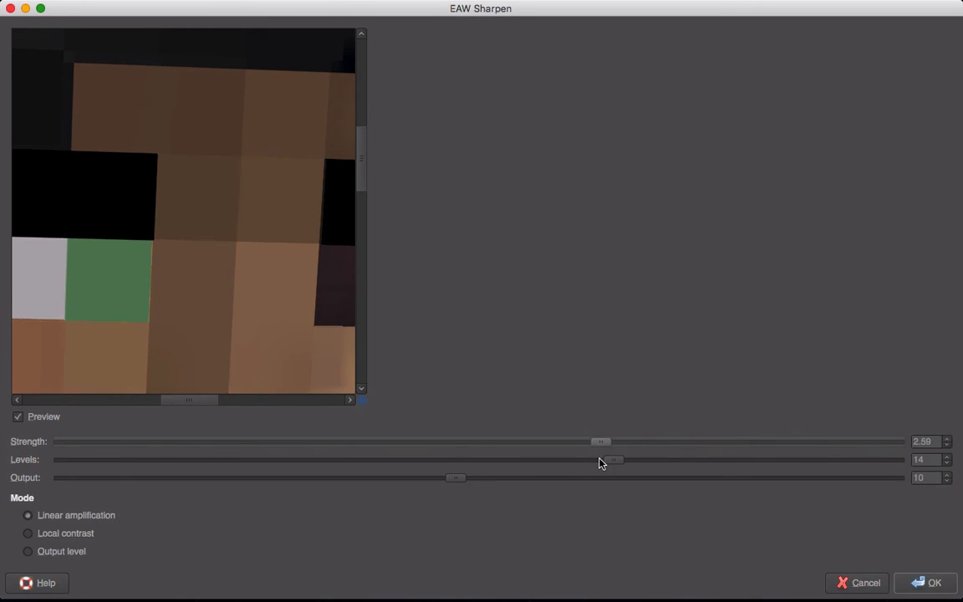
pyautogui.click(928, 584)
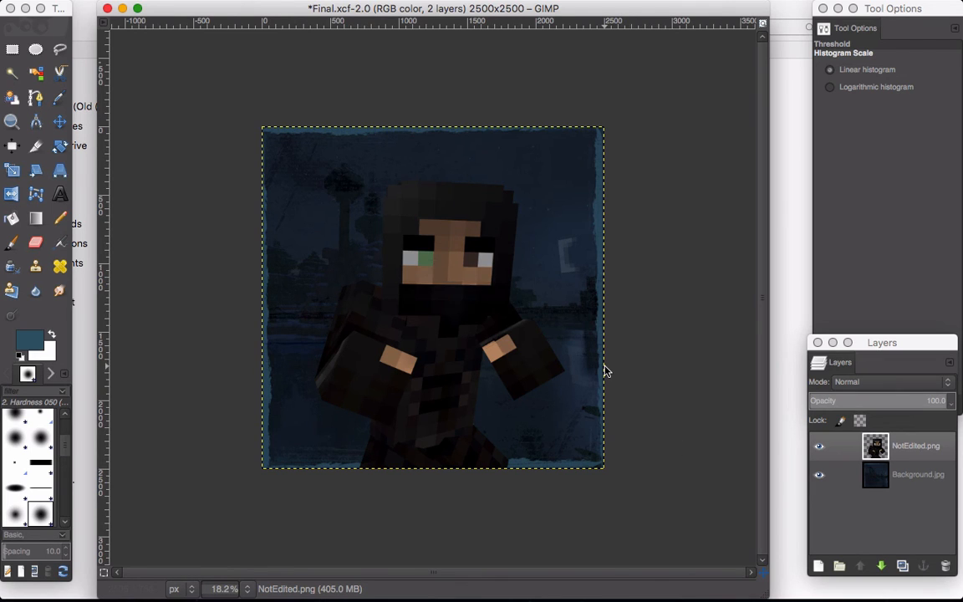
# Step: Apply a Gaussian Blur with a 25 px radius to the Background.jpg layer and save the image
pyautogui.moveTo(418, 7)
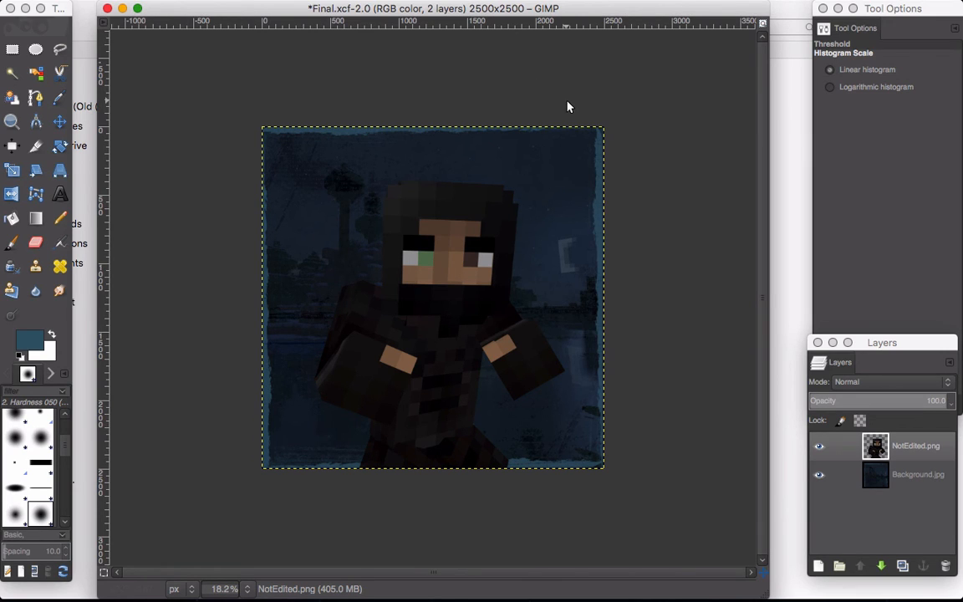
pyautogui.click(888, 475)
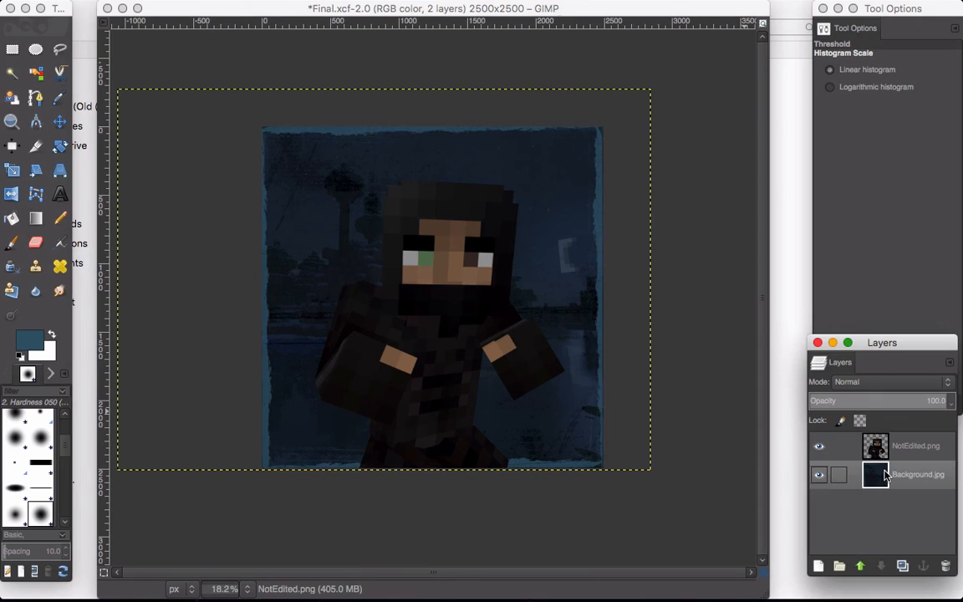
pyautogui.rightClick(550, 239)
pyautogui.moveTo(606, 309)
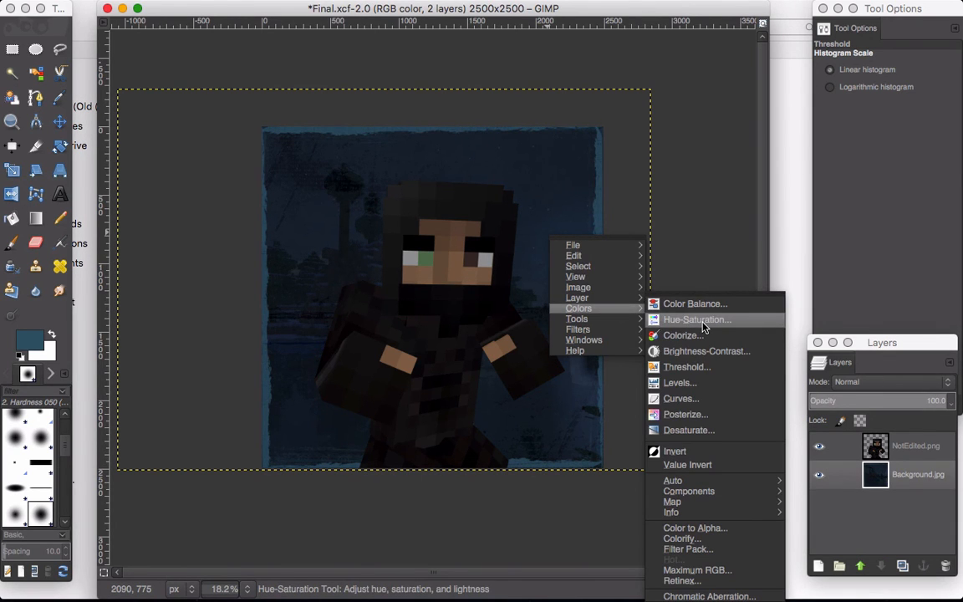
pyautogui.click(447, 6)
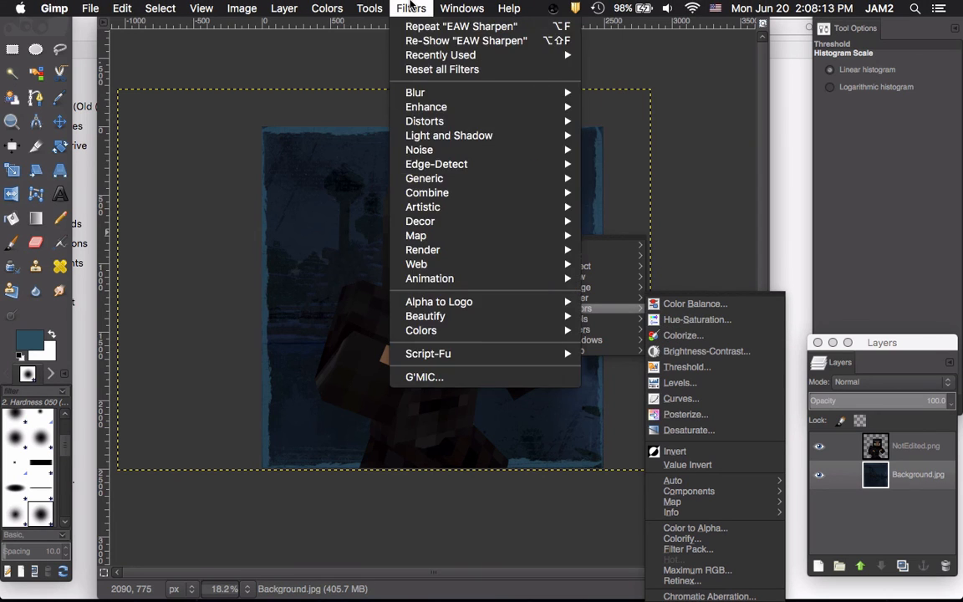
pyautogui.moveTo(465, 92)
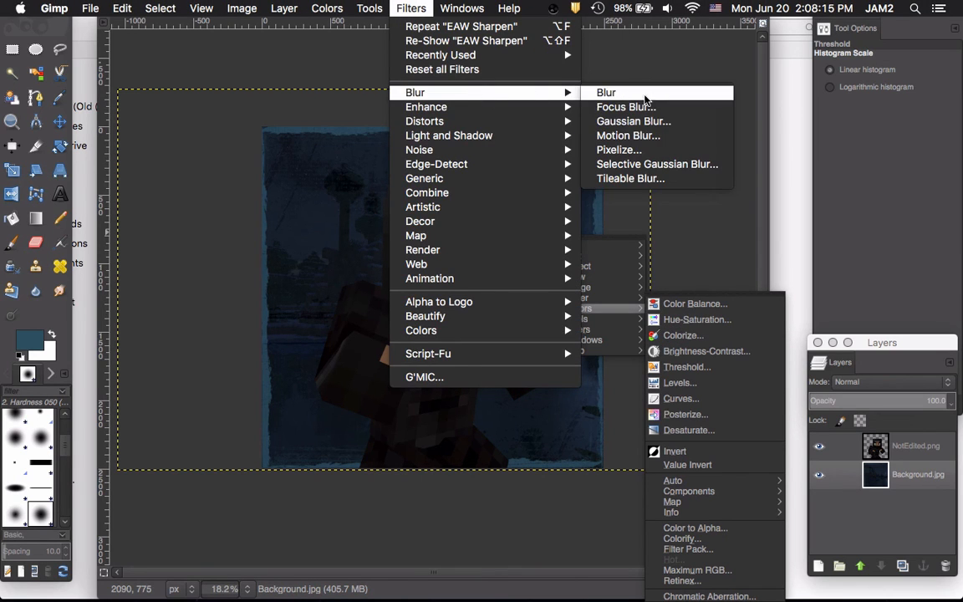
pyautogui.click(656, 121)
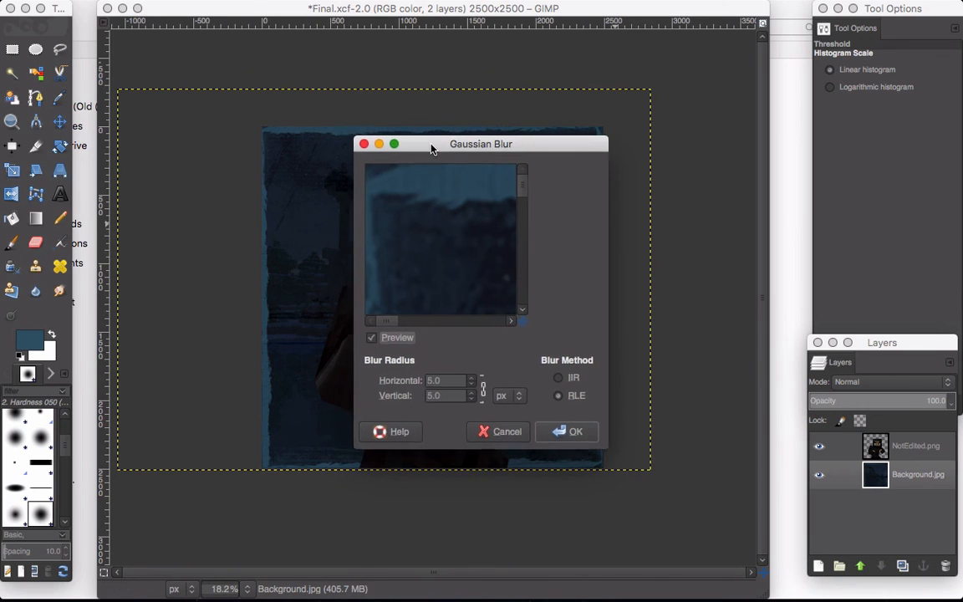
pyautogui.doubleClick(432, 146)
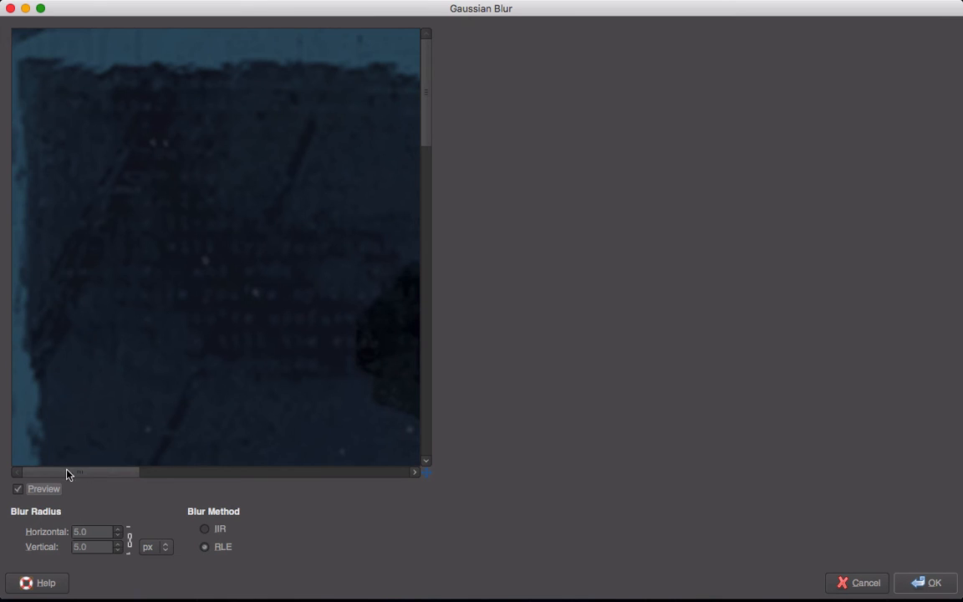
pyautogui.moveTo(67, 474); pyautogui.dragTo(161, 474)
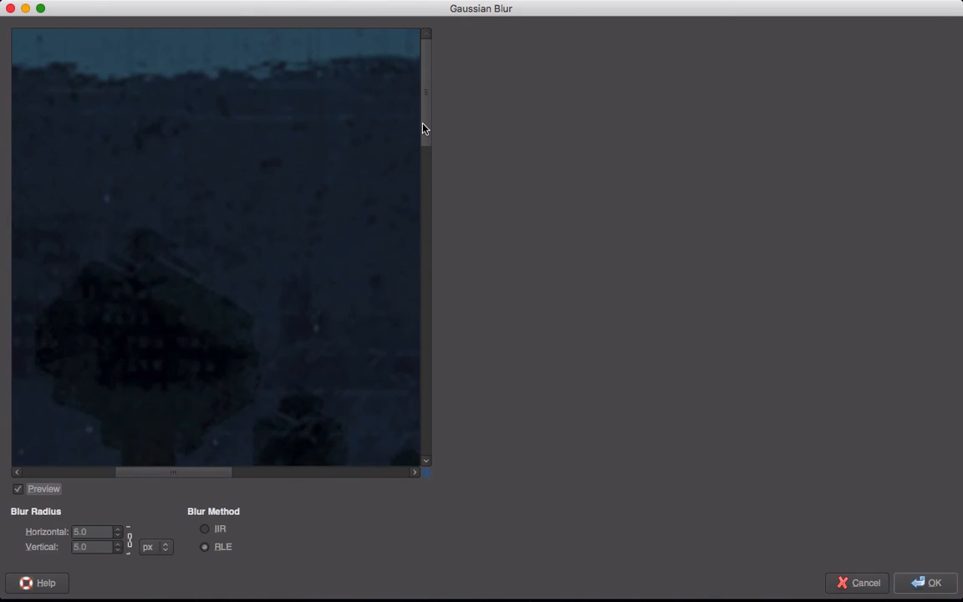
pyautogui.moveTo(424, 127); pyautogui.dragTo(447, 255)
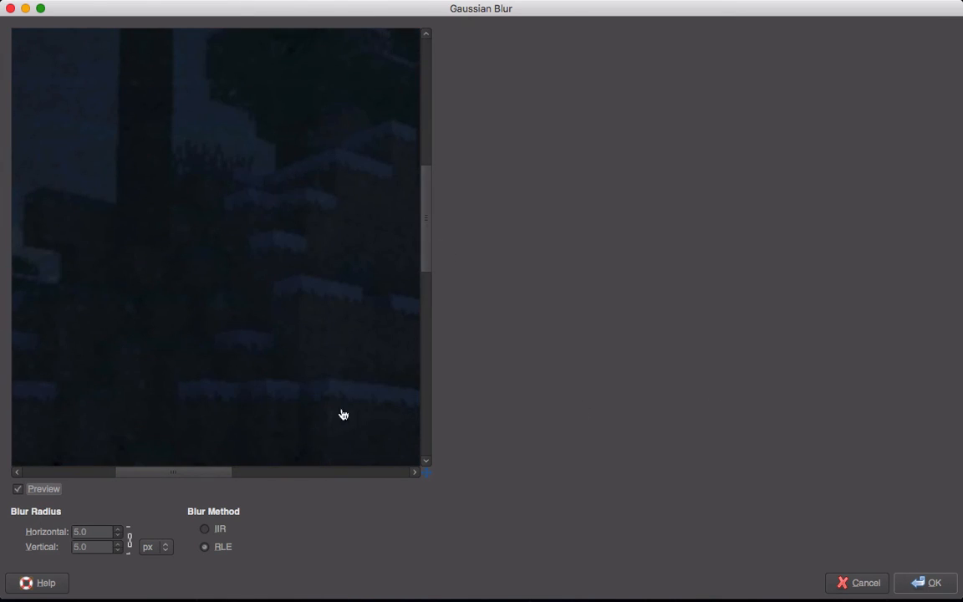
pyautogui.tripleClick(91, 532)
pyautogui.press('BackSpace')
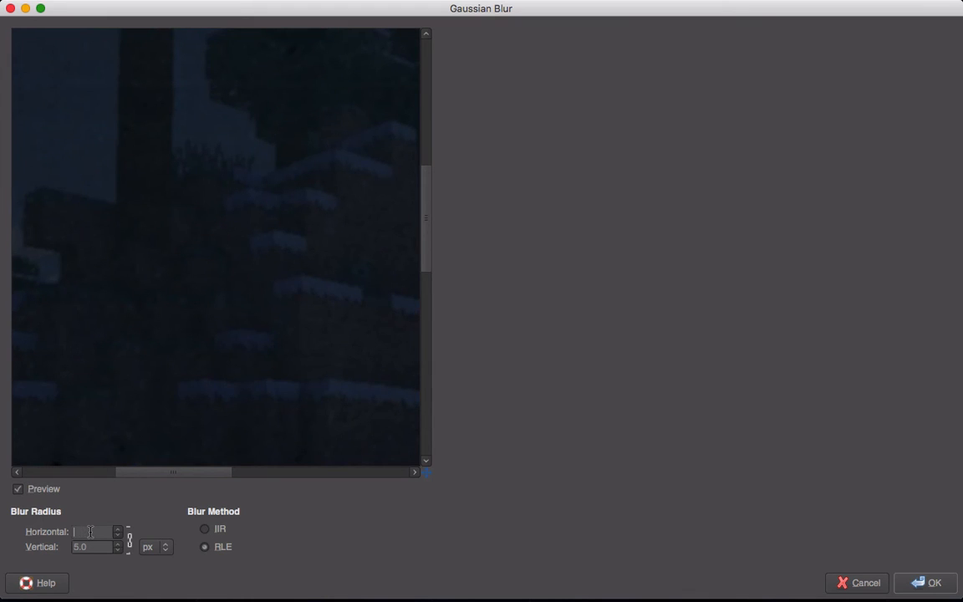
pyautogui.write('25')
pyautogui.press('Return')
pyautogui.click(926, 583)
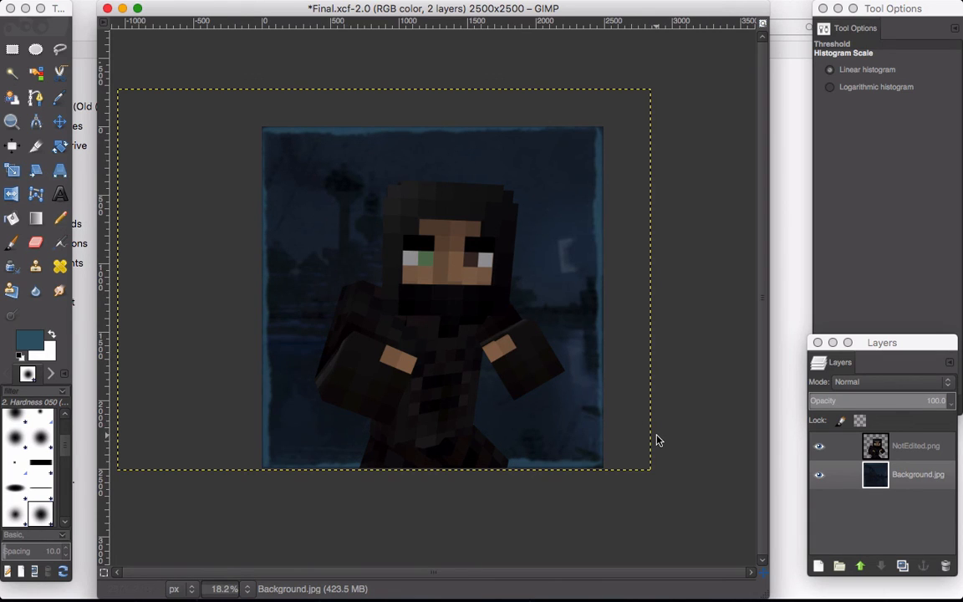
pyautogui.press('super+s')
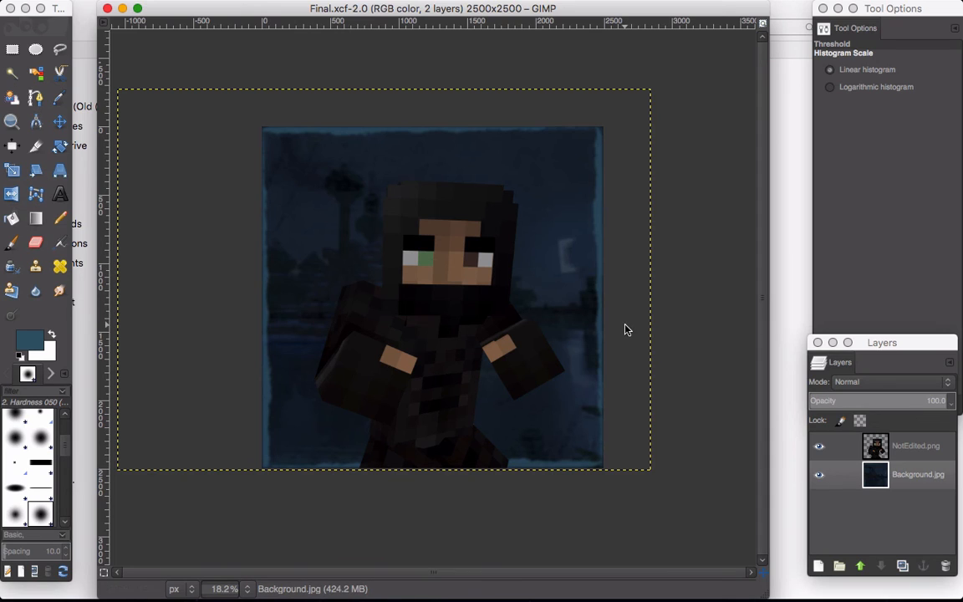
# Step: Add a new transparent 2500 x 2500 px layer directly above the Background.jpg layer
pyautogui.click(872, 520)
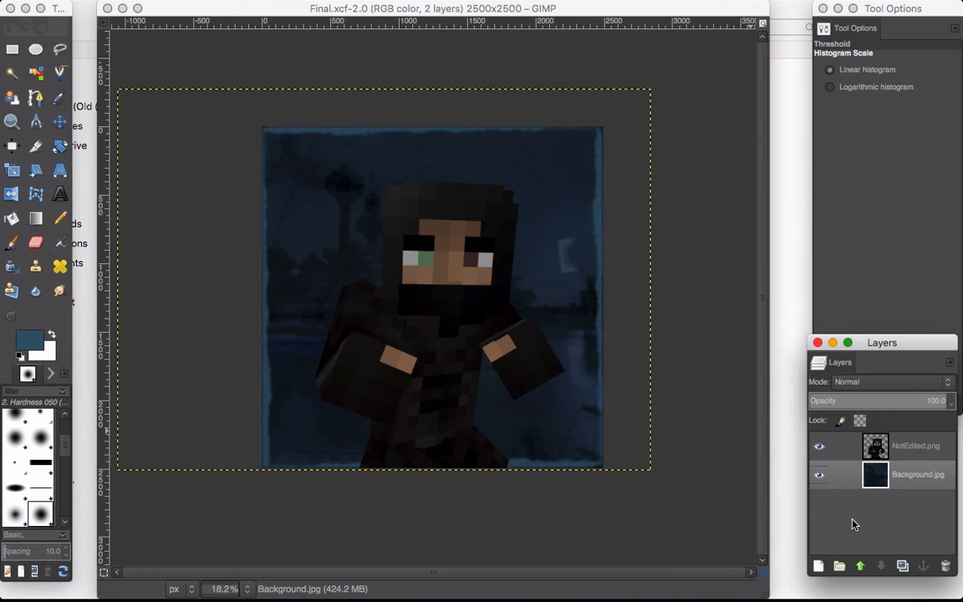
pyautogui.click(818, 566)
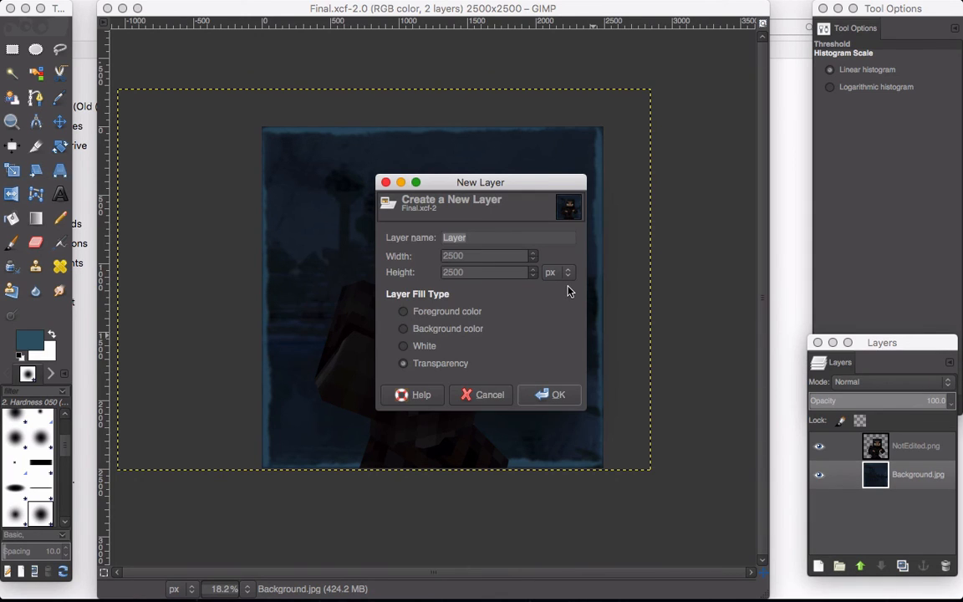
pyautogui.click(552, 395)
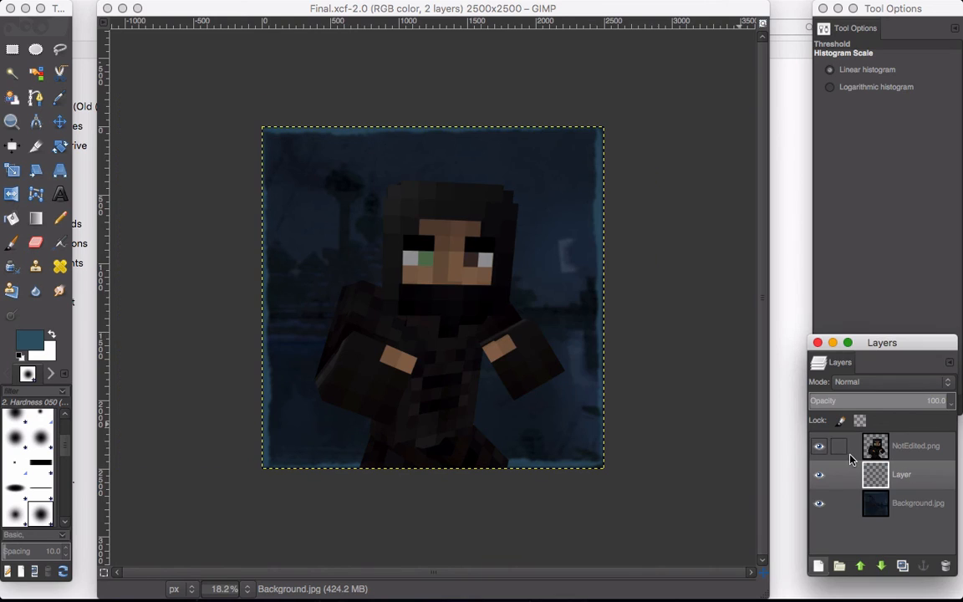
pyautogui.click(876, 480)
# Step: Add a second transparent 2500 x 2500 px layer and move it above the NotEdited.png layer
pyautogui.click(818, 567)
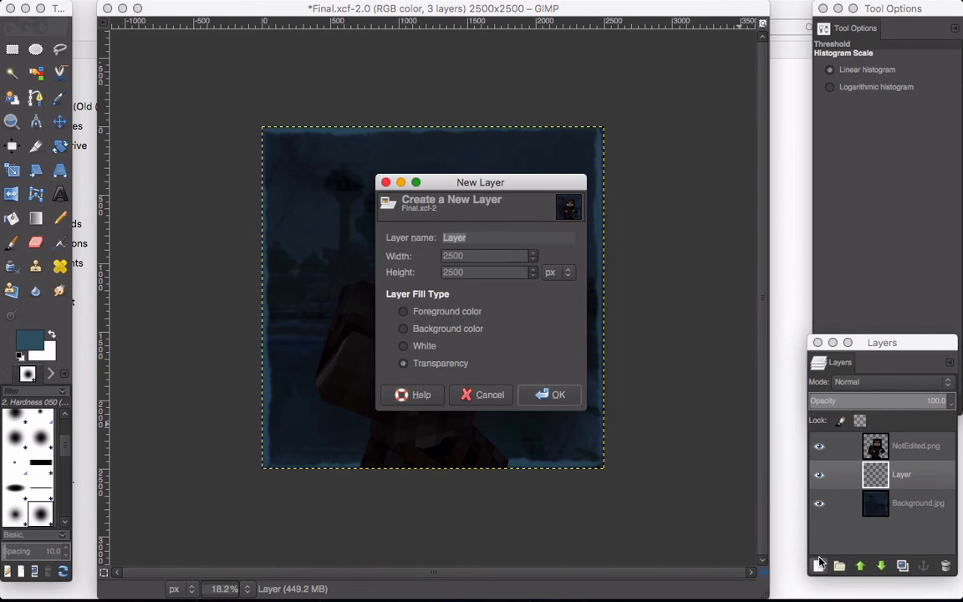
pyautogui.click(555, 394)
pyautogui.moveTo(912, 480); pyautogui.dragTo(878, 442)
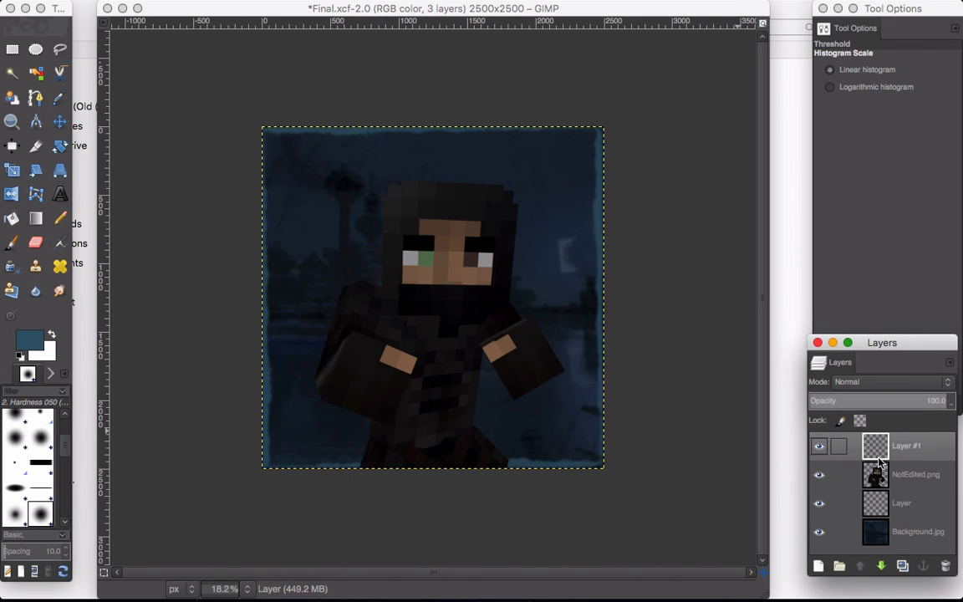
# Step: Hide Layer #1 and NotEdited.png, target the transparent layer above Background.jpg, and choose the Airbrush with a white foreground colour
pyautogui.click(879, 506)
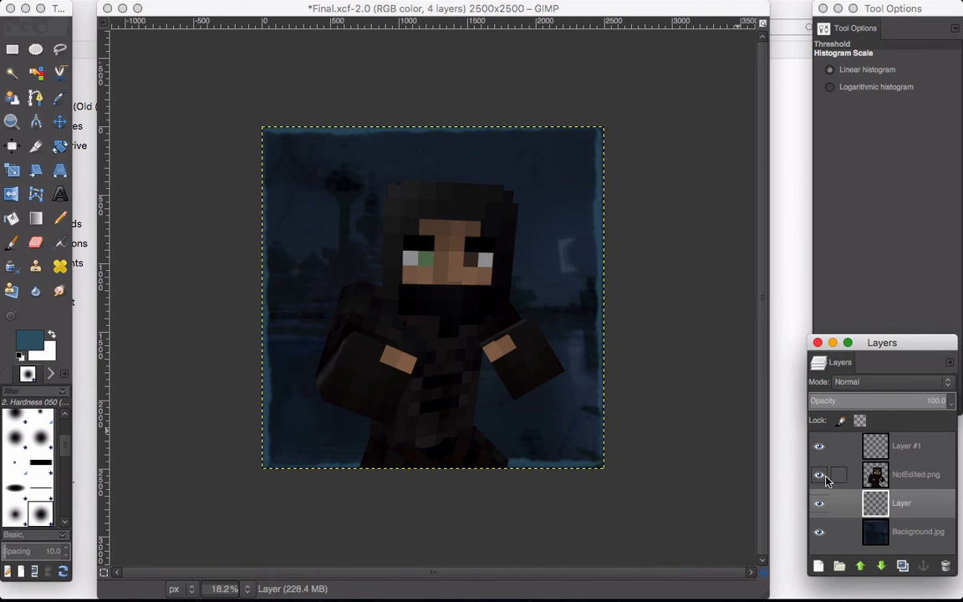
pyautogui.click(820, 448)
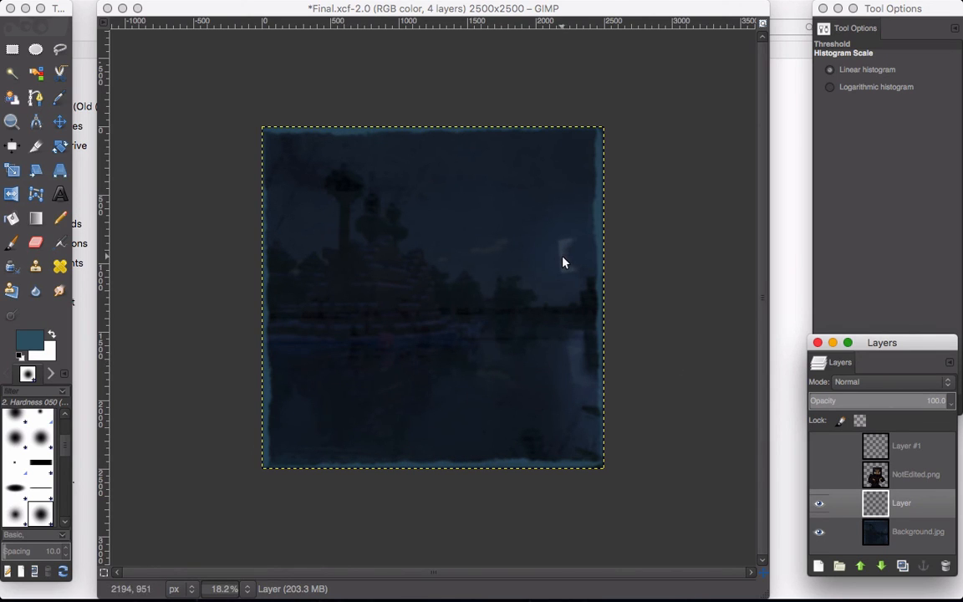
pyautogui.click(53, 335)
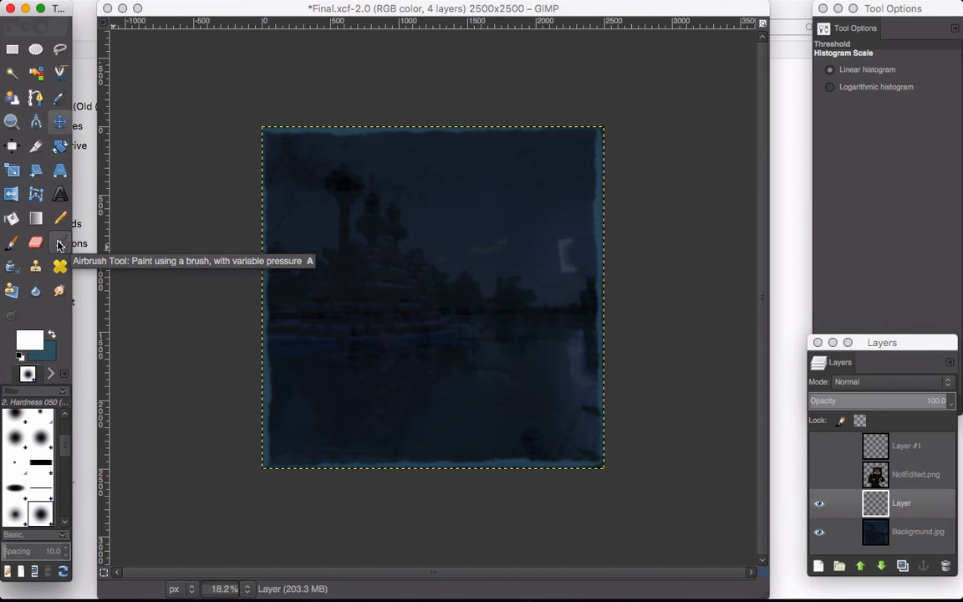
pyautogui.click(58, 244)
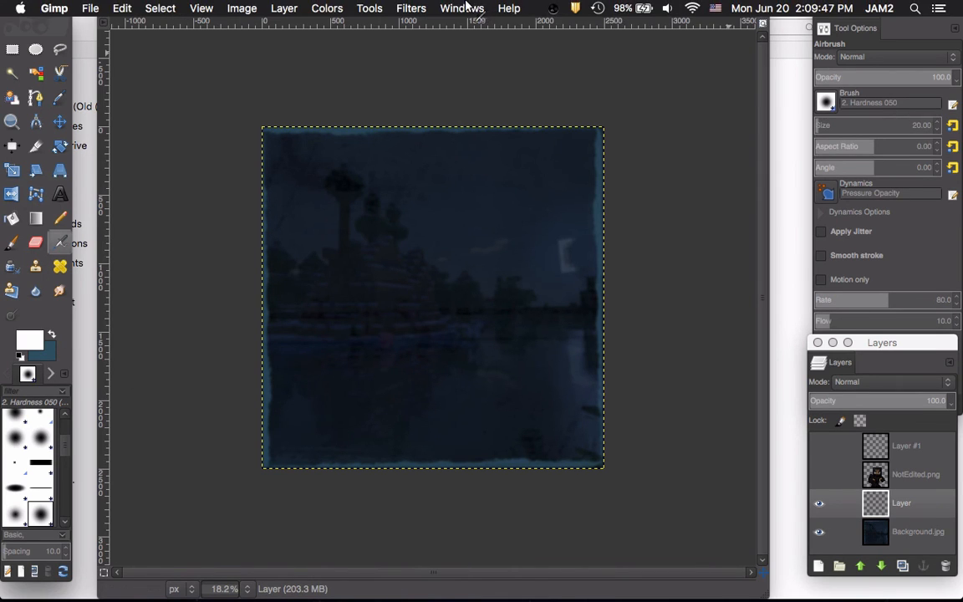
pyautogui.click(462, 9)
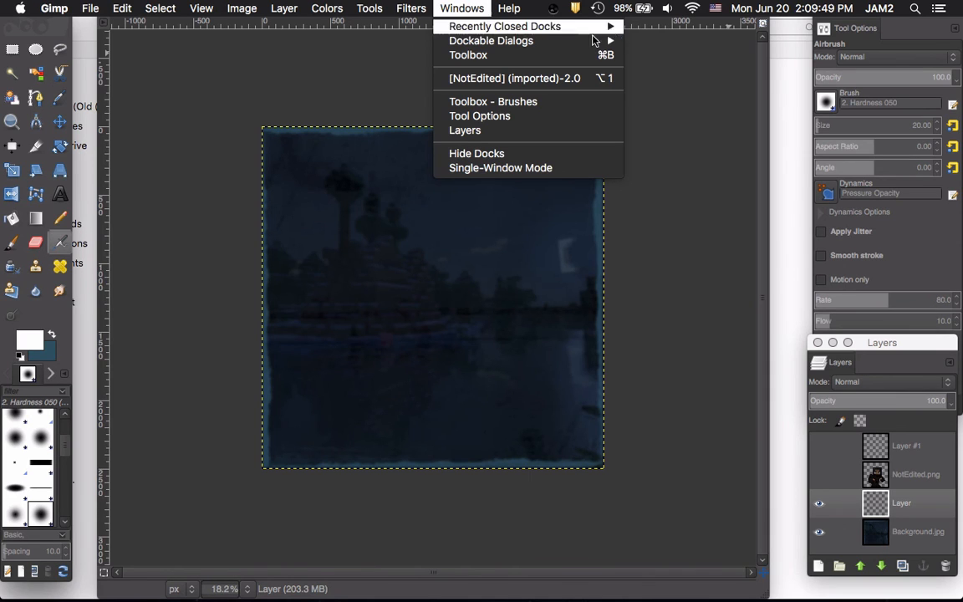
pyautogui.moveTo(598, 40)
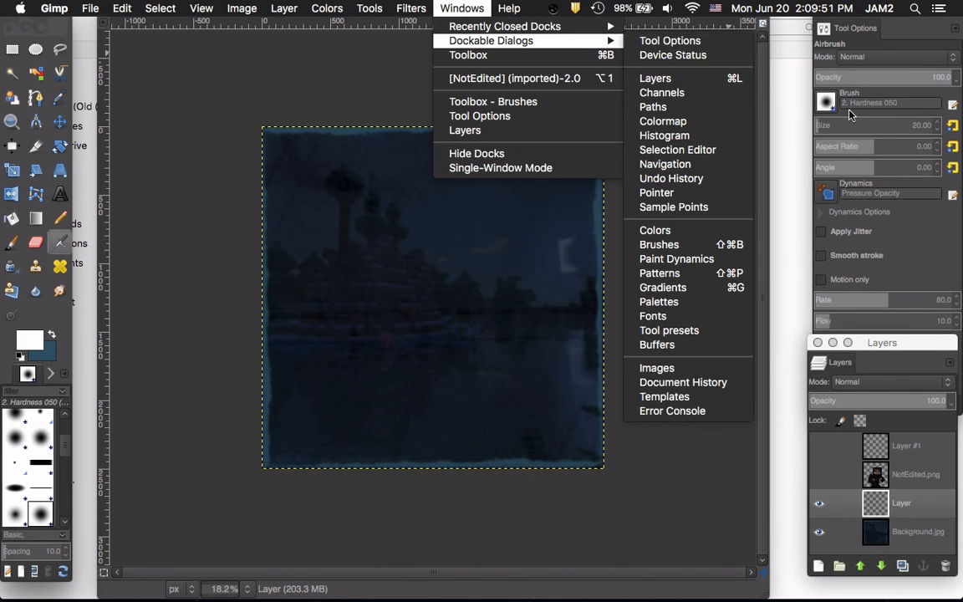
pyautogui.click(918, 42)
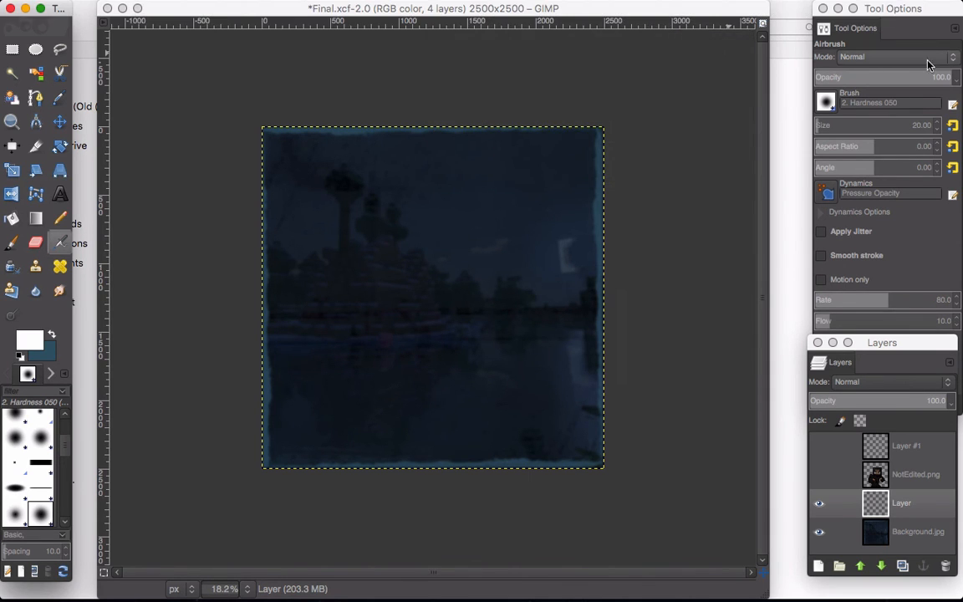
# Step: Set the Airbrush brush size to 449.92
pyautogui.click(936, 122)
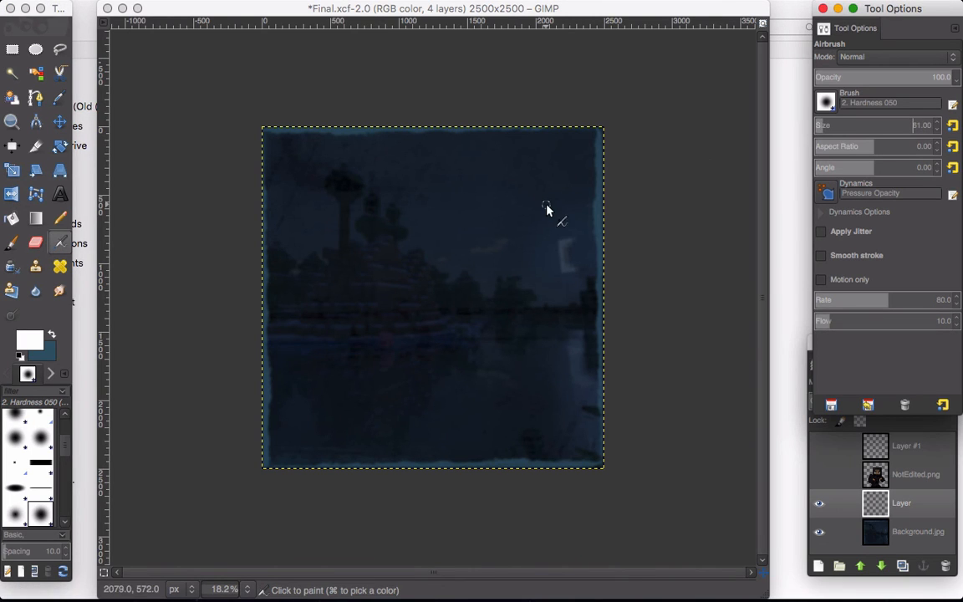
pyautogui.click(870, 120)
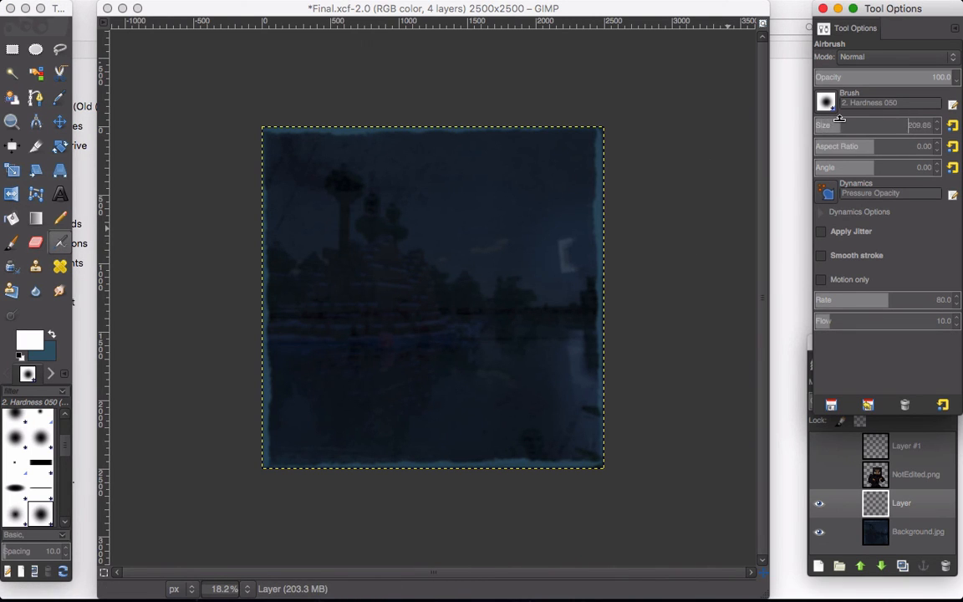
pyautogui.click(569, 259)
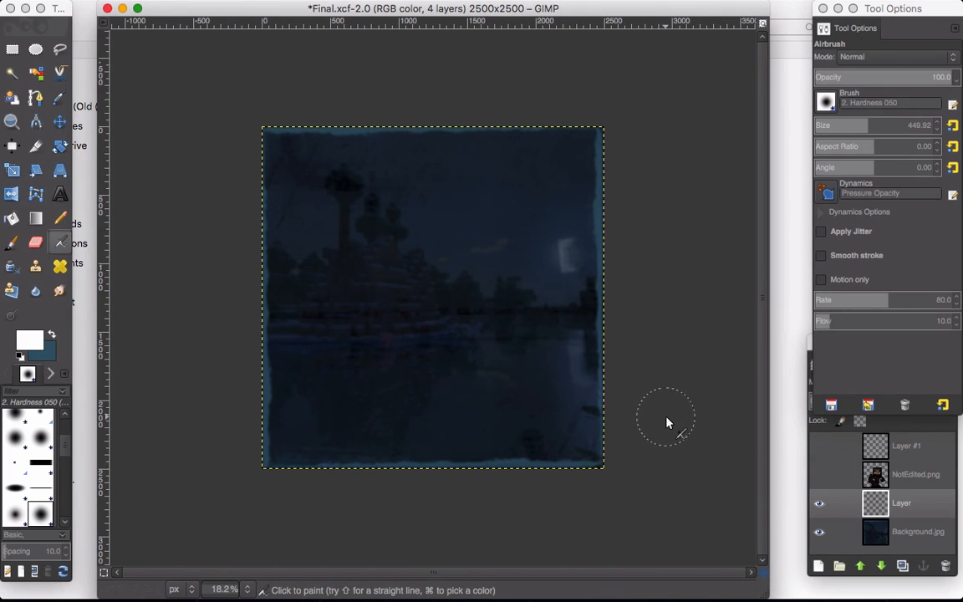
pyautogui.click(565, 261)
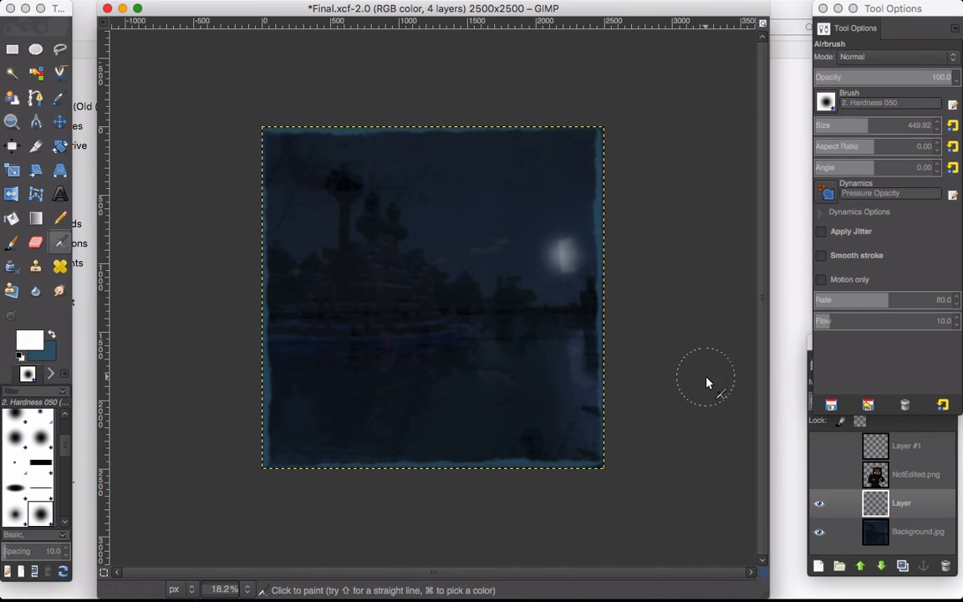
pyautogui.press('super+z')
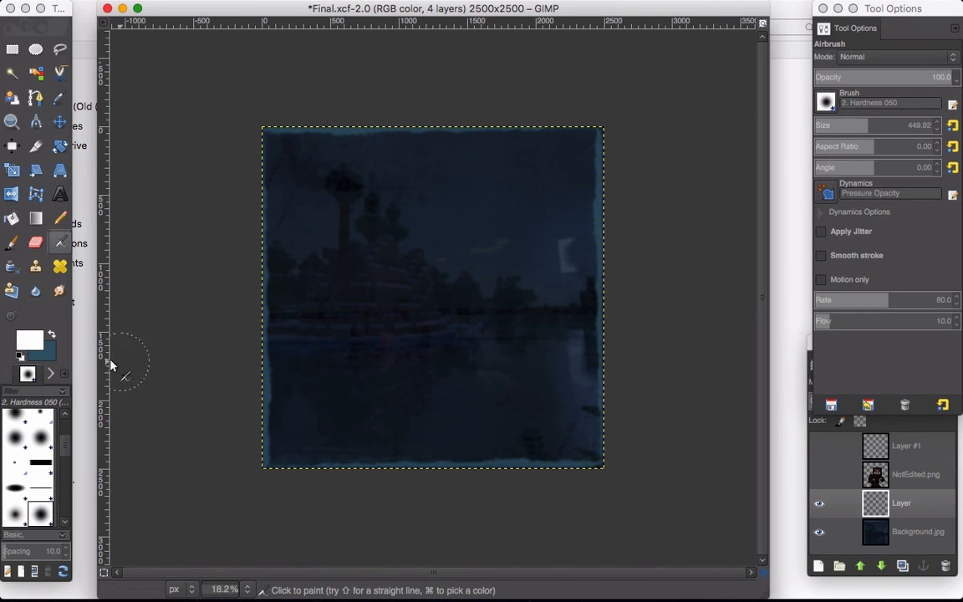
# Step: Set the foreground colour to mid grey, airbrush a soft glow over the moon, and show all layers again
pyautogui.click(29, 339)
pyautogui.moveTo(163, 159); pyautogui.dragTo(134, 198)
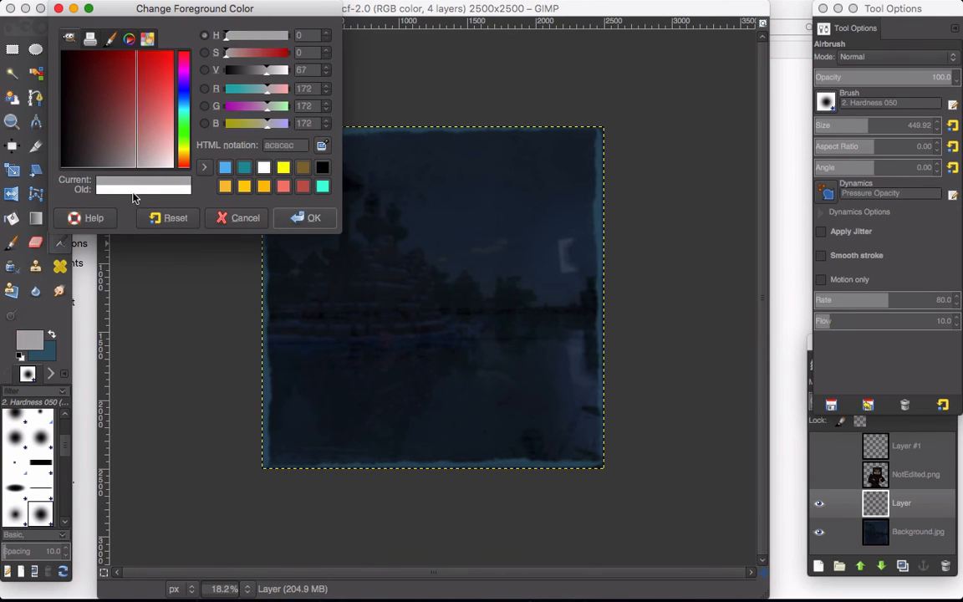
pyautogui.click(301, 216)
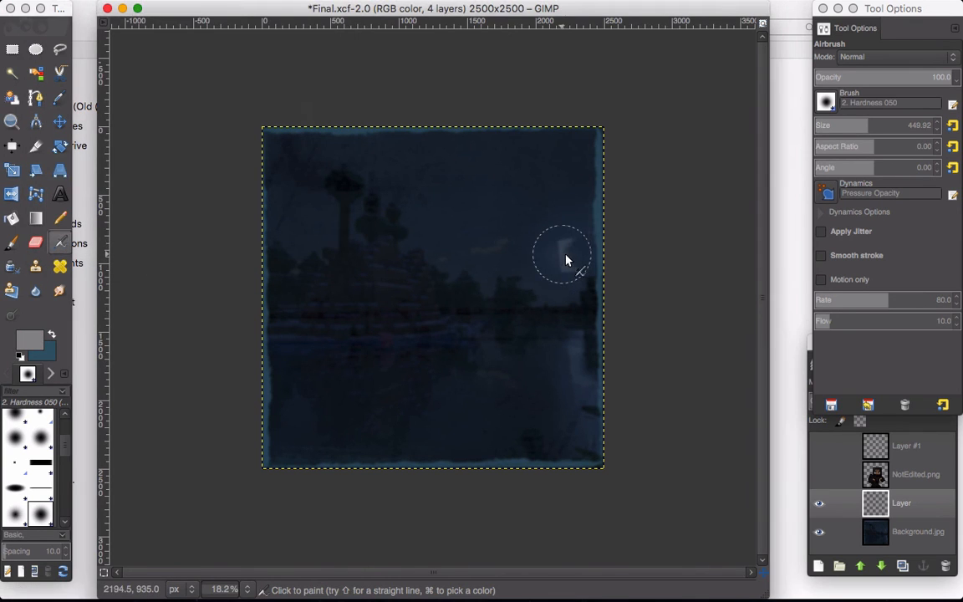
pyautogui.moveTo(566, 260); pyautogui.dragTo(570, 264)
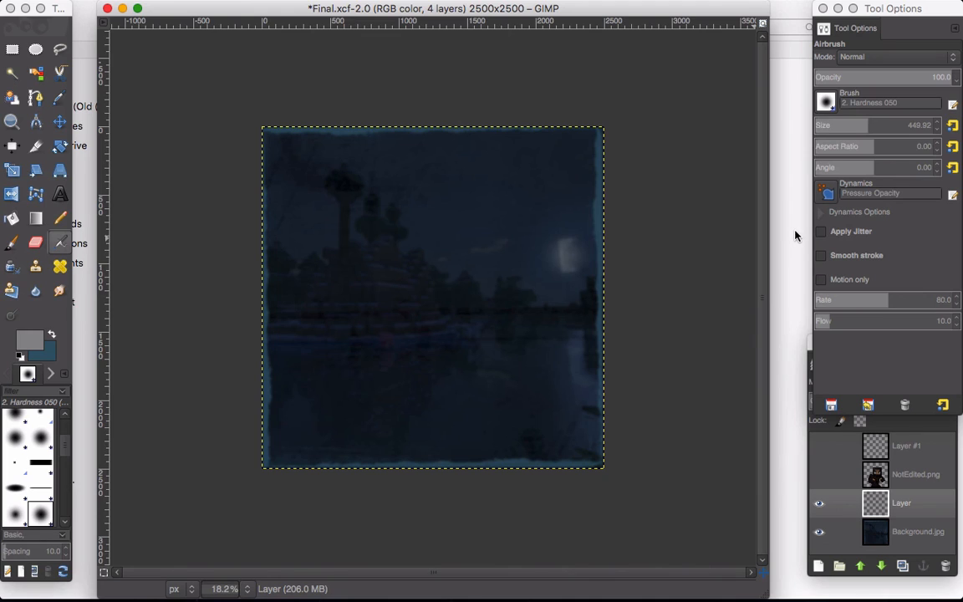
pyautogui.press('super+z')
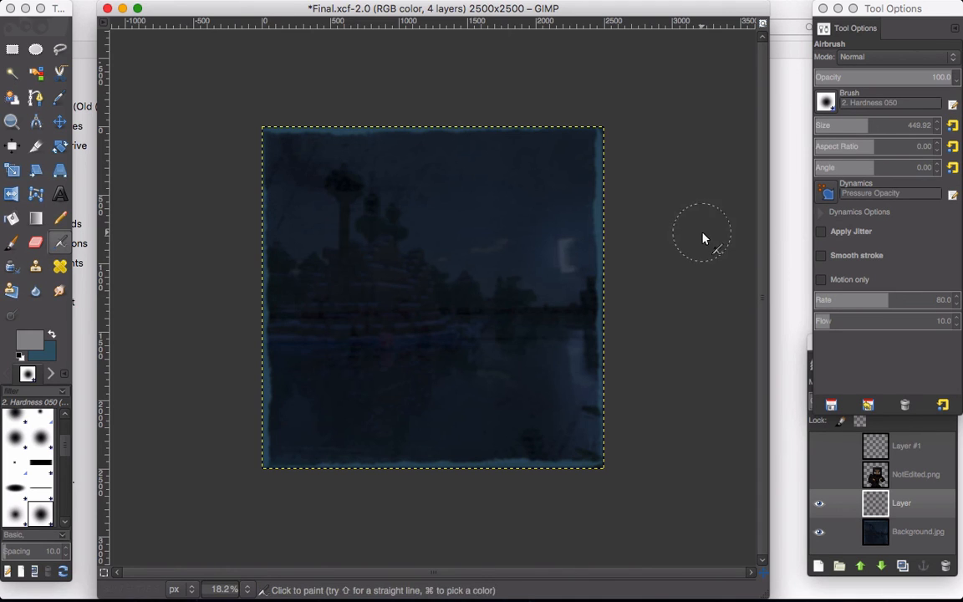
pyautogui.moveTo(569, 248); pyautogui.dragTo(565, 275)
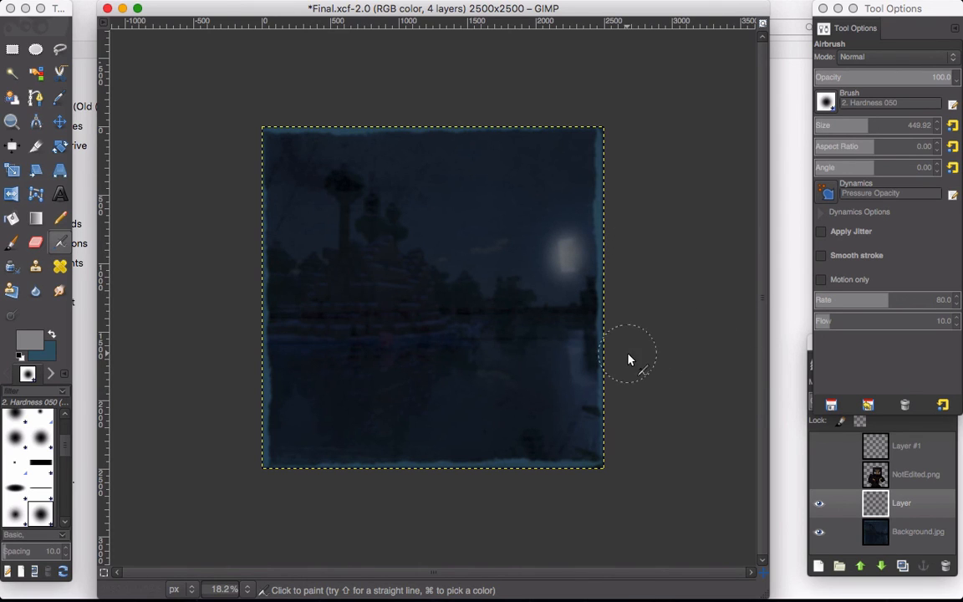
pyautogui.click(879, 505)
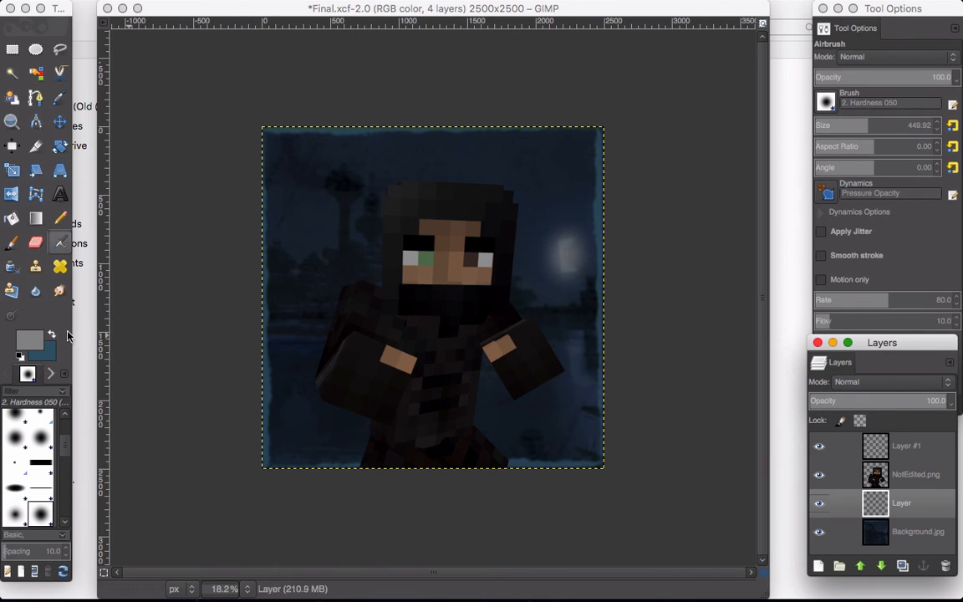
# Step: Airbrush a glow in the sampled skin brown over both hands and around the edges of the face on the NotEdited.png layer
pyautogui.click(60, 218)
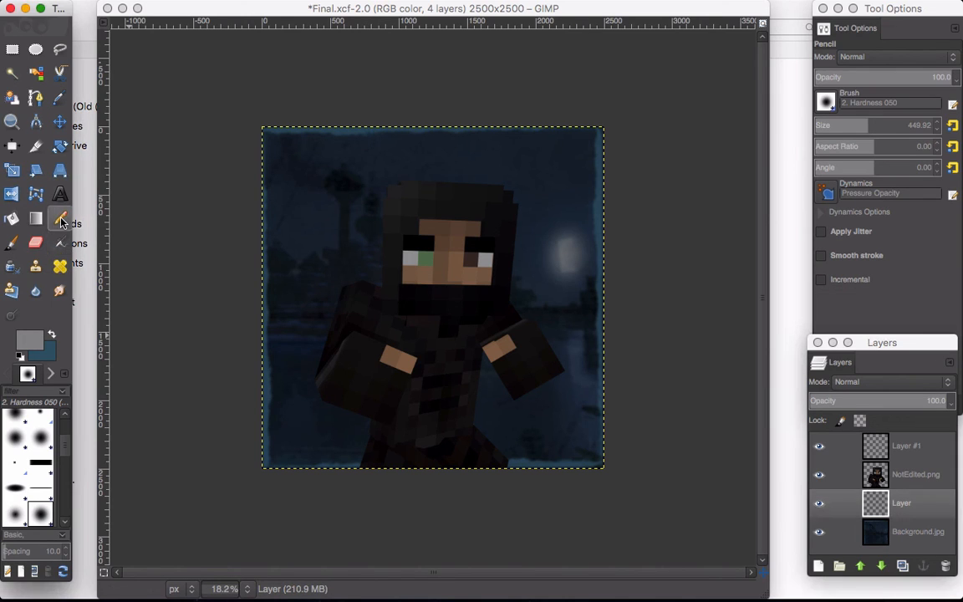
pyautogui.click(60, 243)
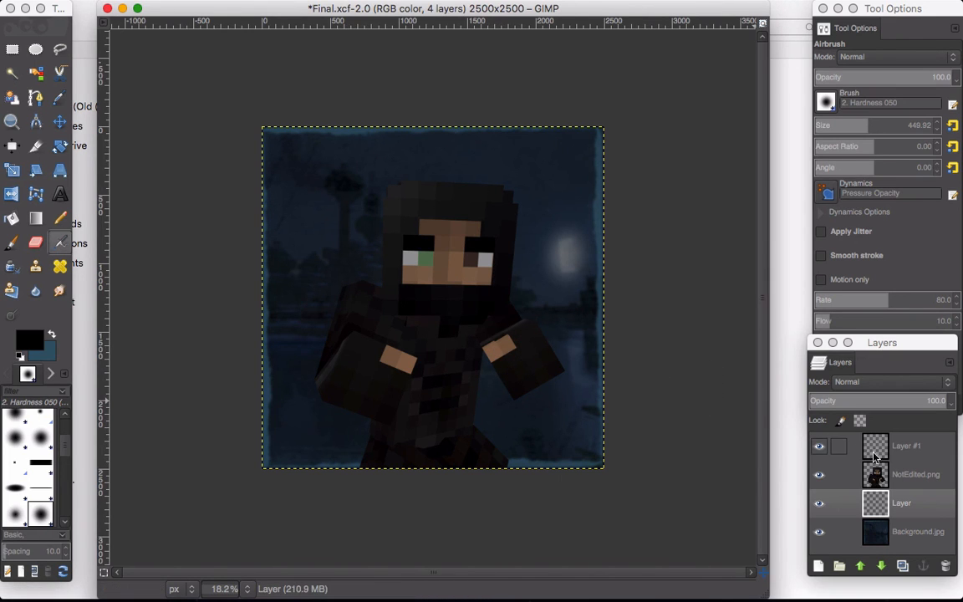
pyautogui.click(876, 478)
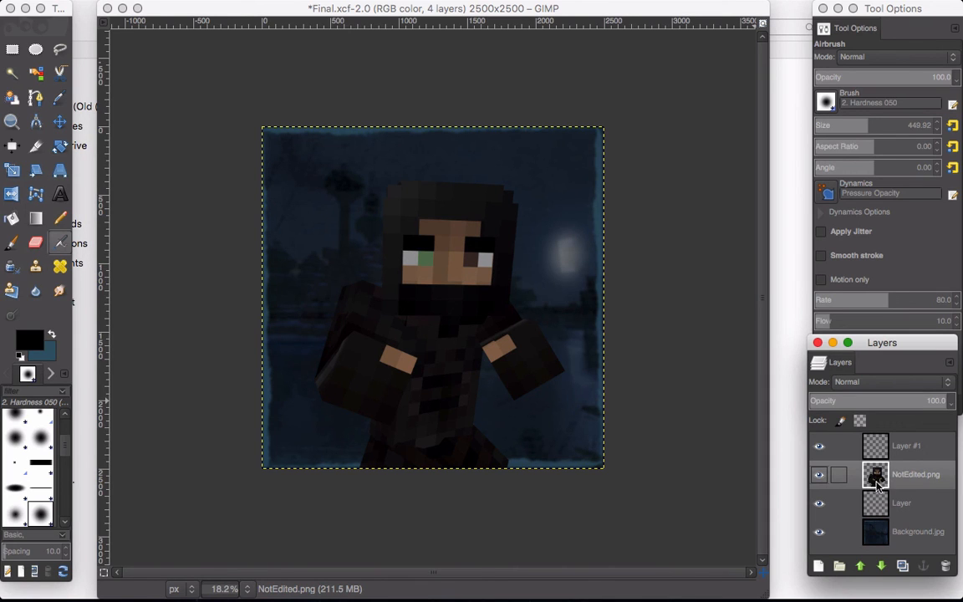
pyautogui.keyDown('ctrl'); pyautogui.click(500, 349); pyautogui.keyUp('ctrl')
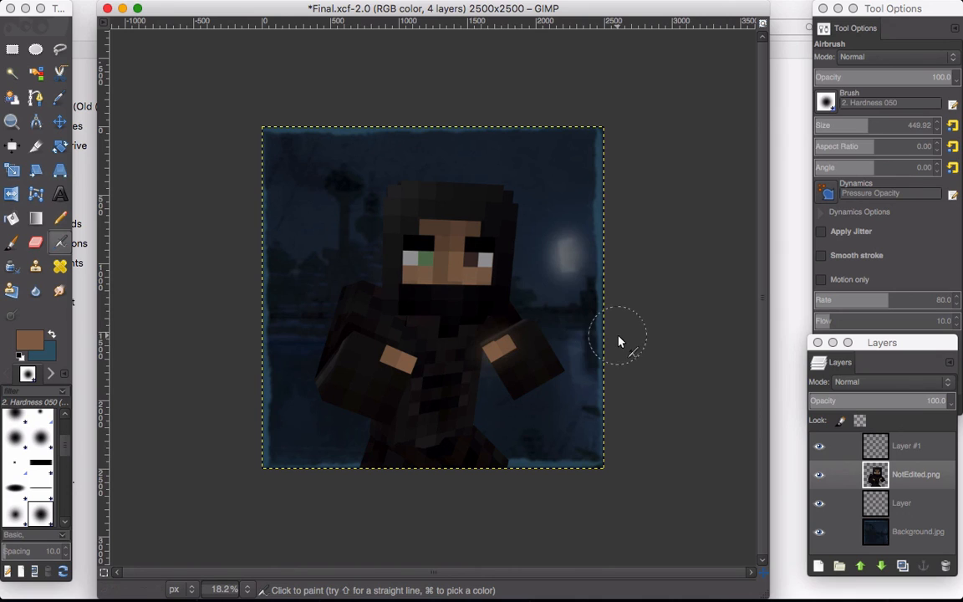
pyautogui.click(394, 360)
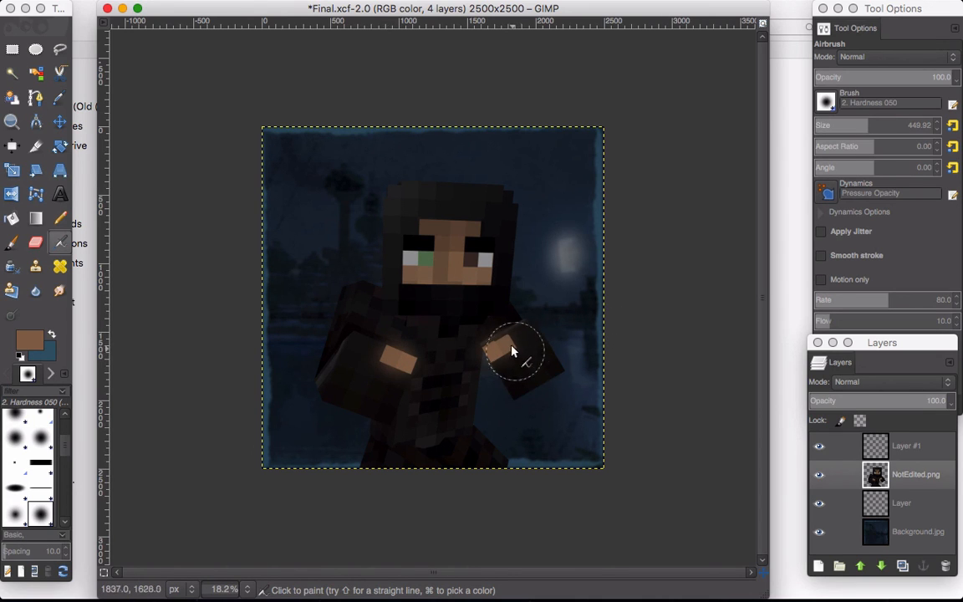
pyautogui.click(501, 351)
pyautogui.moveTo(411, 281)
pyautogui.mouseDown()
pyautogui.moveTo(495, 280)
pyautogui.moveTo(409, 279)
pyautogui.moveTo(475, 286)
pyautogui.mouseUp()
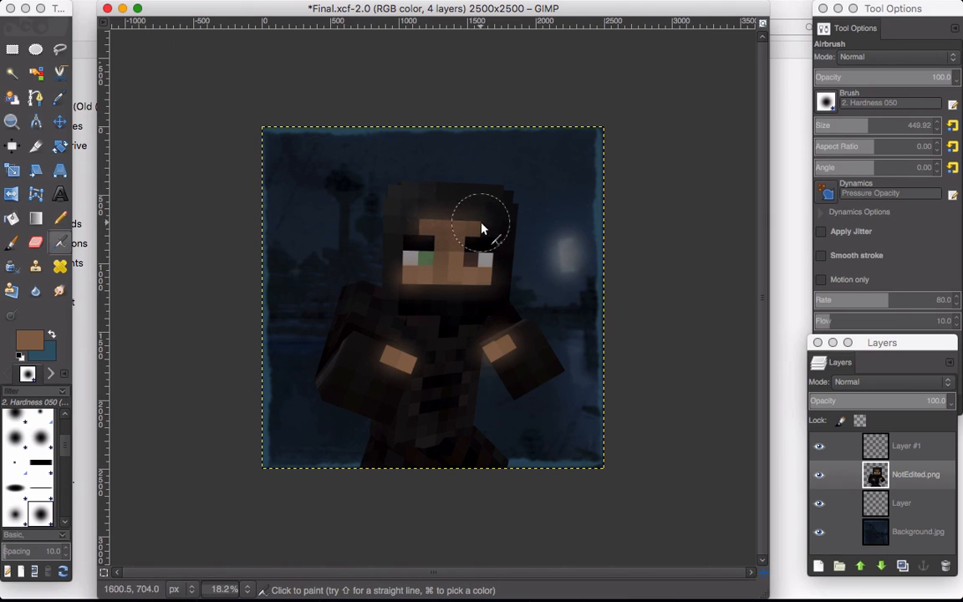
pyautogui.moveTo(497, 247); pyautogui.dragTo(495, 280)
# Step: Airbrush soft glows over both eyes using colours sampled from the eye white, the green iris and the dark brown iris
pyautogui.press('super')
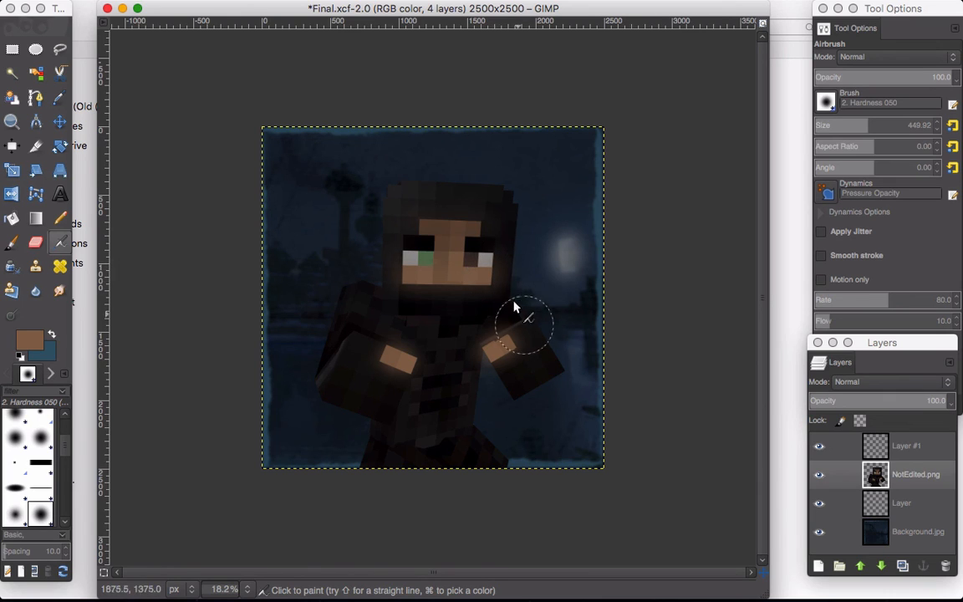
pyautogui.keyDown('super'); pyautogui.click(489, 257); pyautogui.keyUp('super')
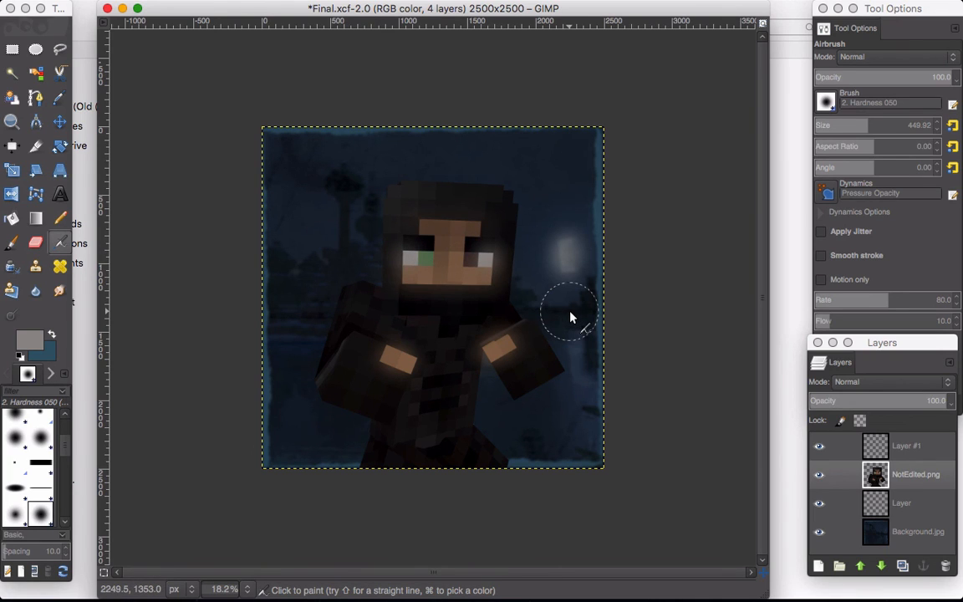
pyautogui.keyDown('super'); pyautogui.click(426, 261); pyautogui.keyUp('super')
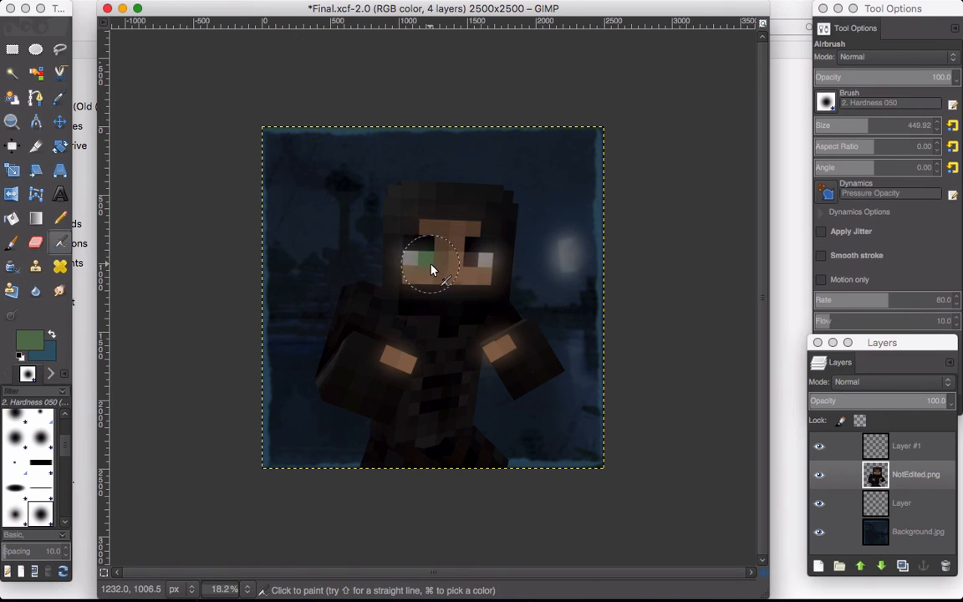
pyautogui.keyDown('super'); pyautogui.click(490, 253); pyautogui.keyUp('super')
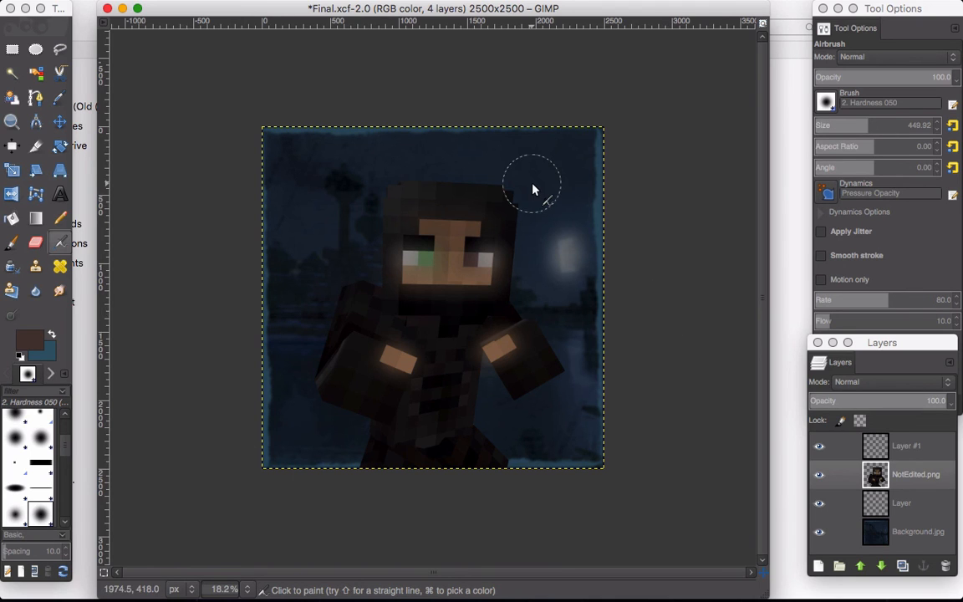
pyautogui.moveTo(447, 2)
pyautogui.click(412, 6)
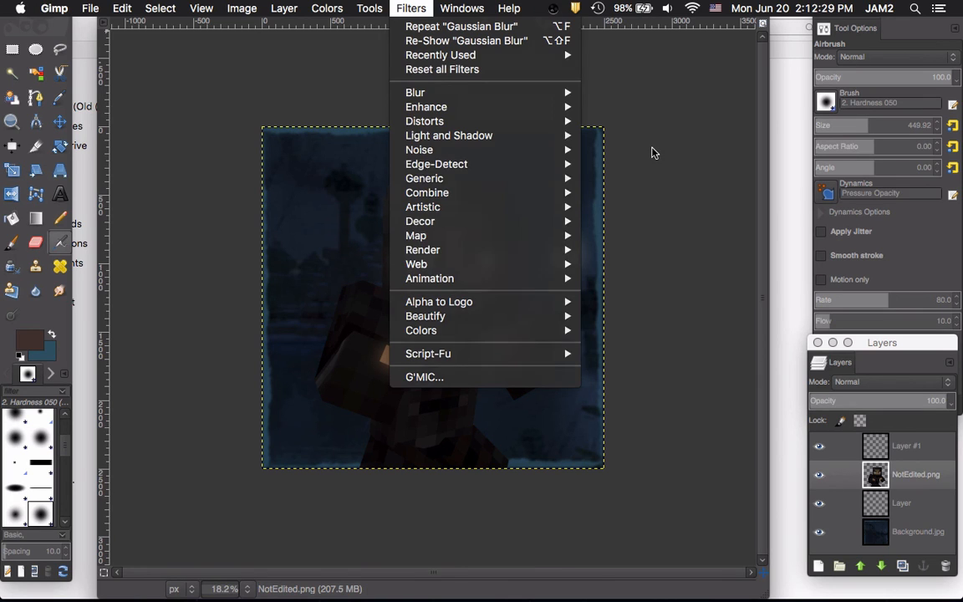
pyautogui.press('Escape')
pyautogui.rightClick(415, 328)
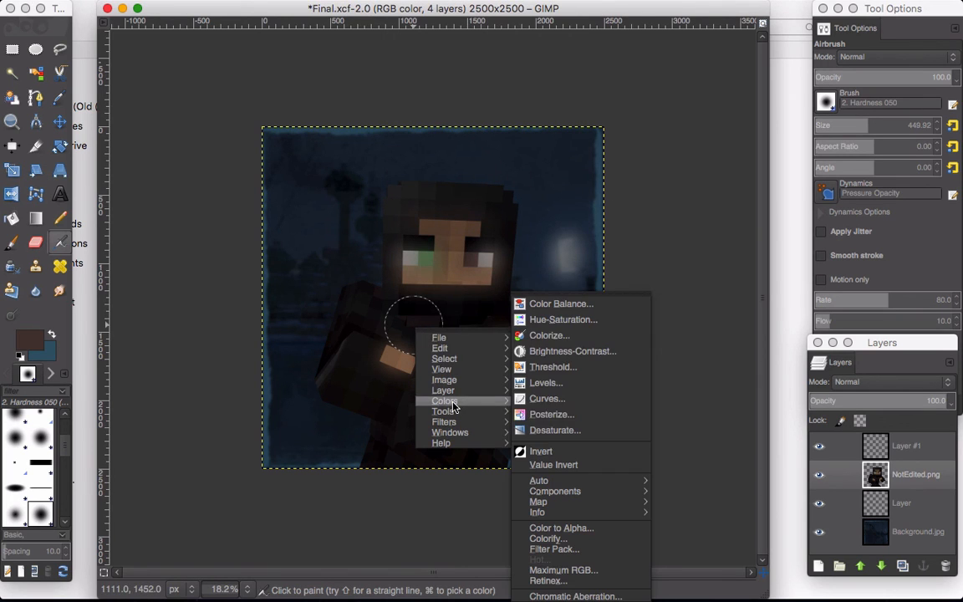
pyautogui.click(707, 378)
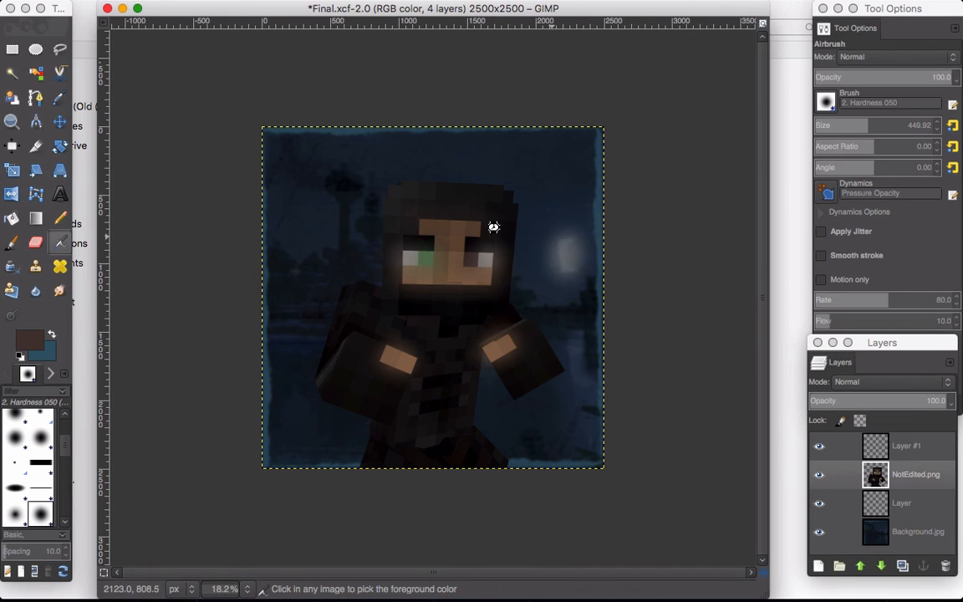
# Step: Save the Final.xcf project and export the picture as Final.png into the WobbleWalrus folder with the default PNG options
pyautogui.press('super+s')
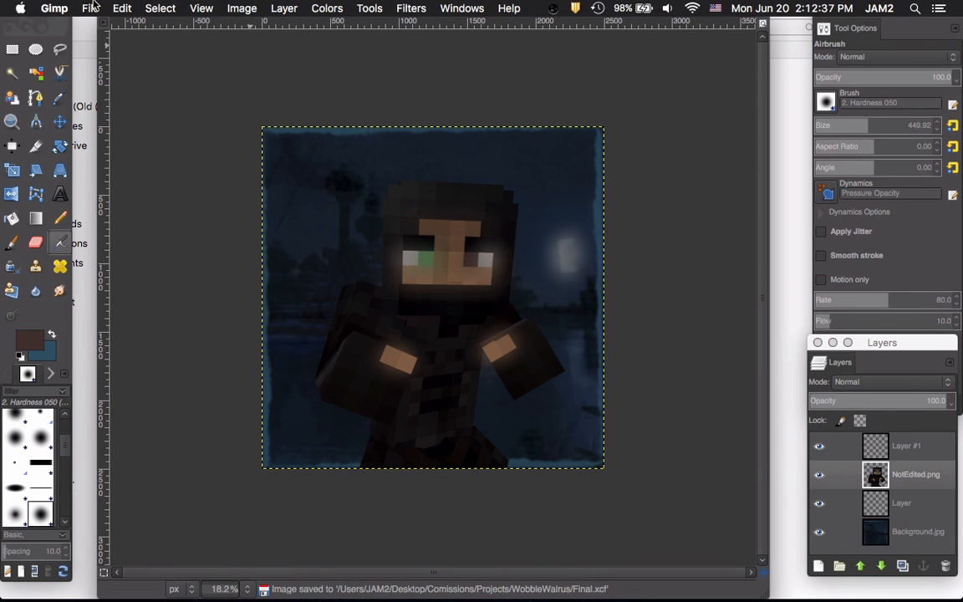
pyautogui.click(93, 8)
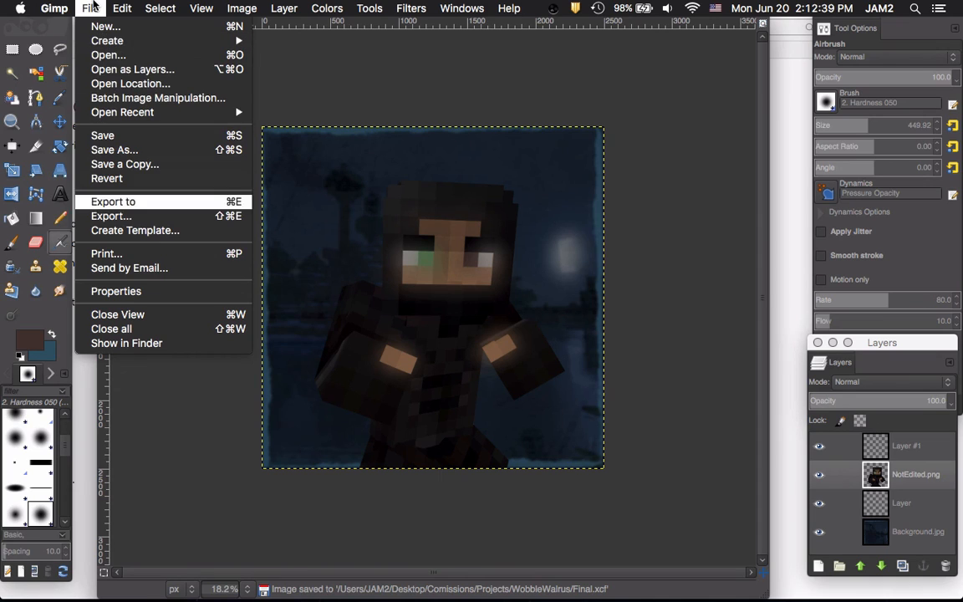
pyautogui.click(111, 216)
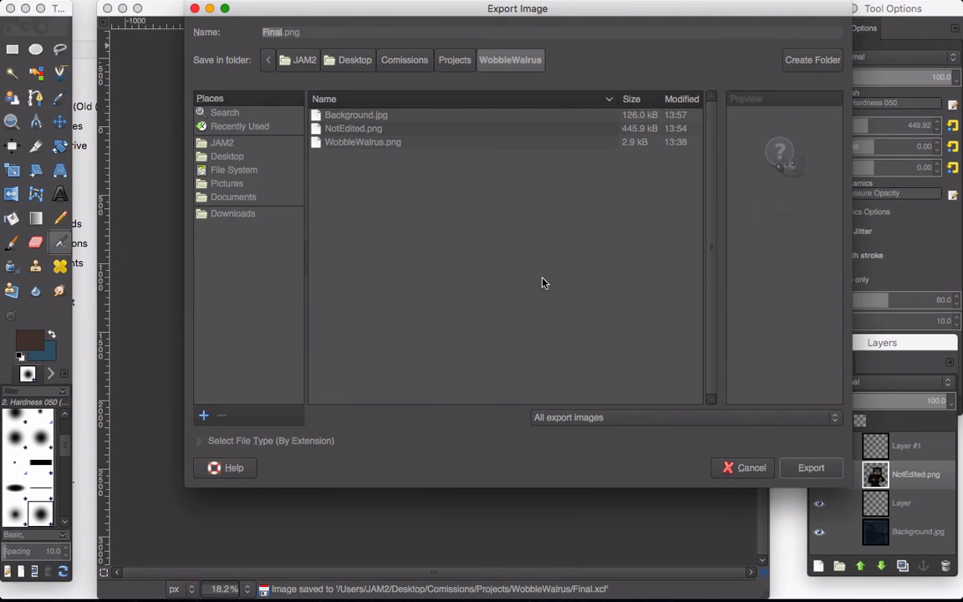
pyautogui.click(809, 469)
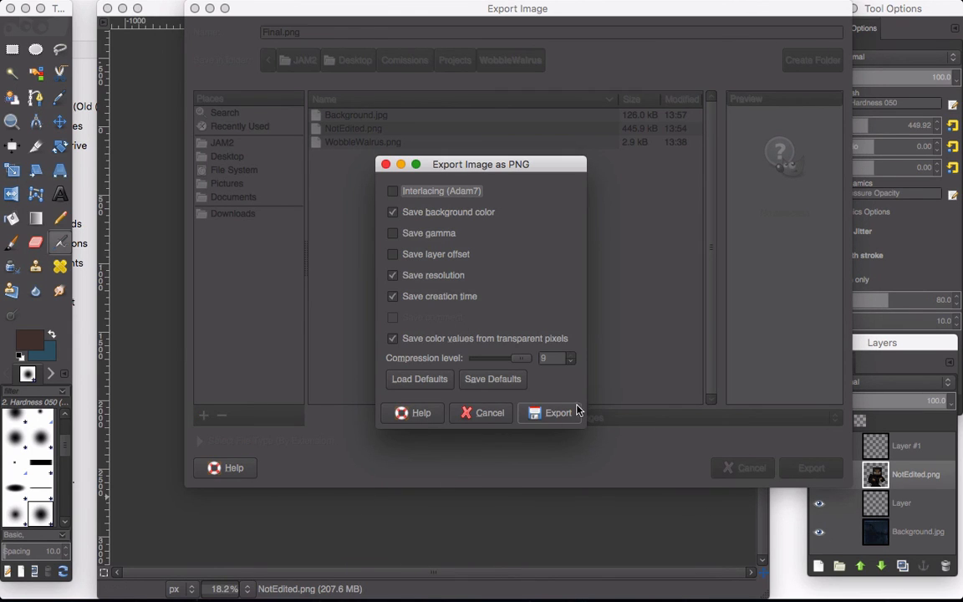
pyautogui.click(557, 414)
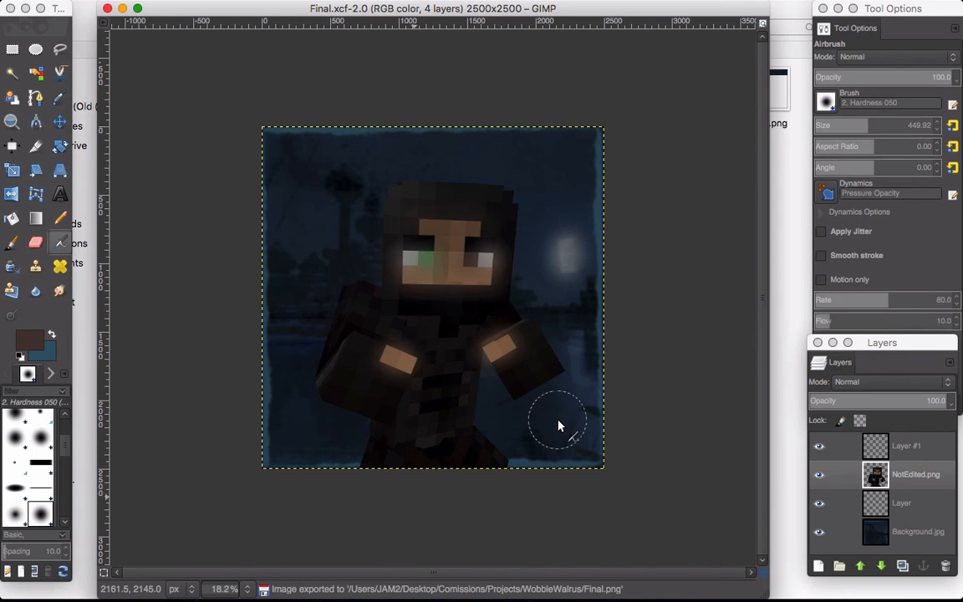
# Step: Switch to Finder and take a quick look at the exported Final.png in the WobbleWalrus folder
pyautogui.press('super+Tab')
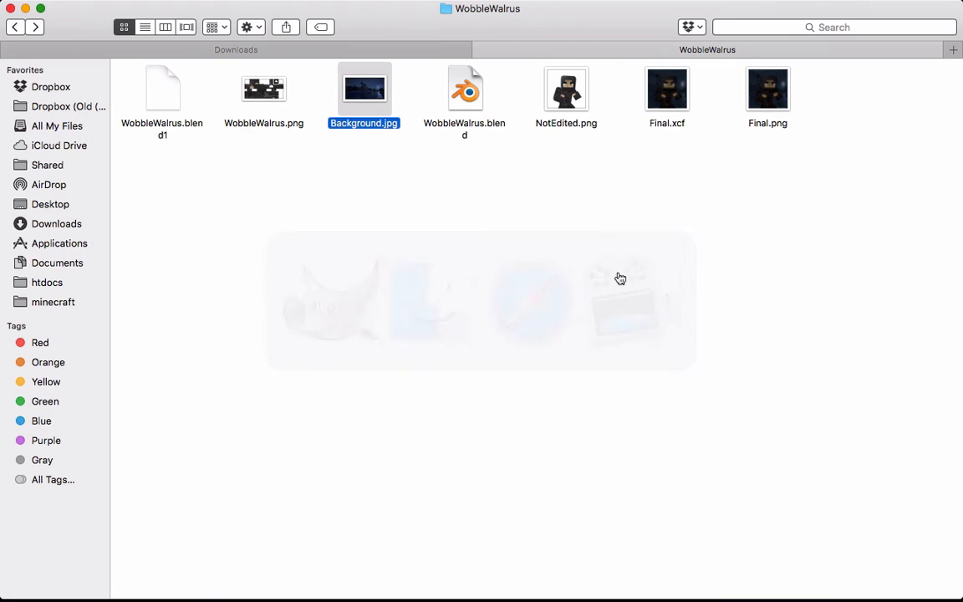
pyautogui.click(762, 96)
pyautogui.press('space')
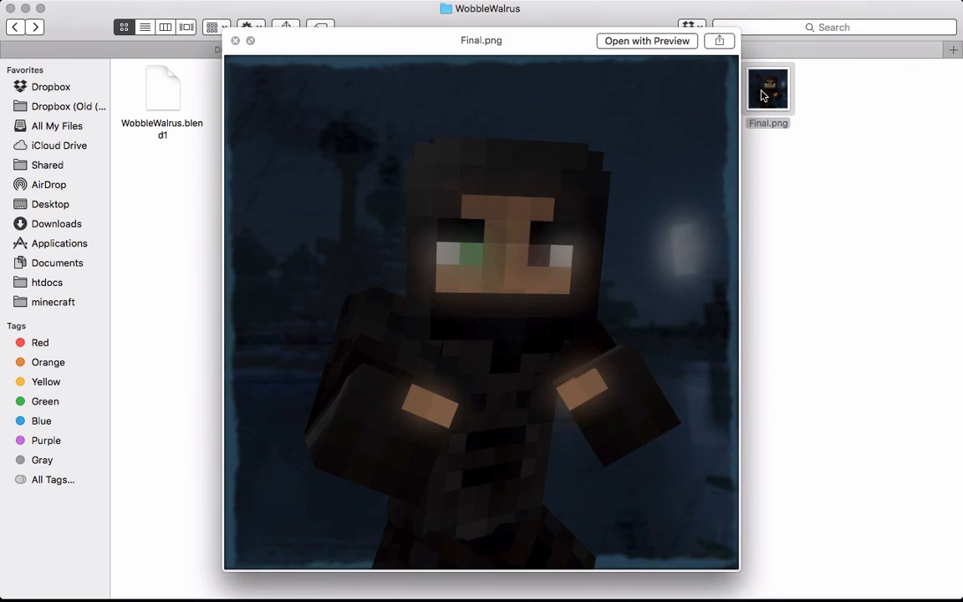
pyautogui.press('space')
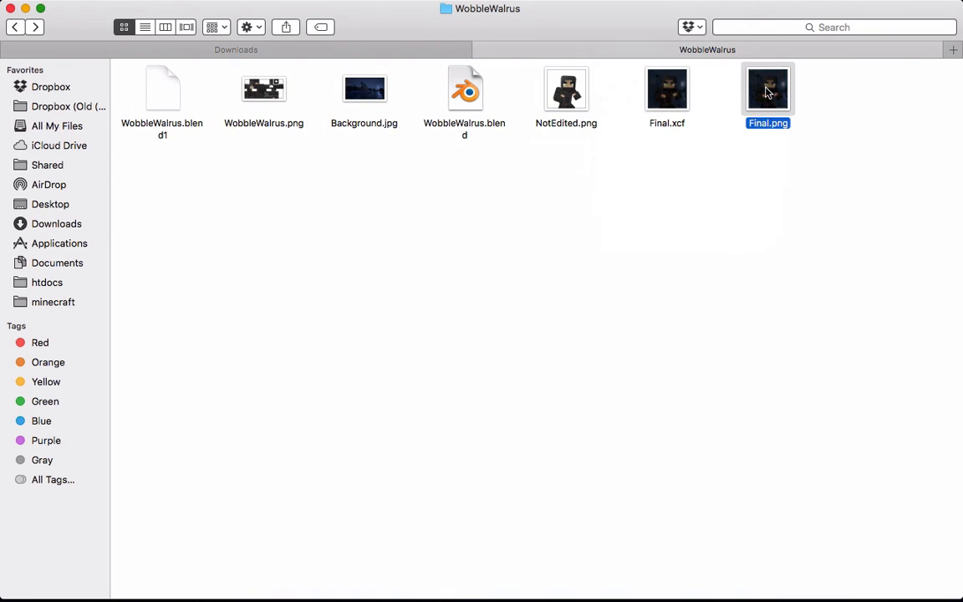
# Step: Switch to Final.png in Preview, resize it proportionally to 1000 by 1000 pixels and save it
pyautogui.press('super+Tab')
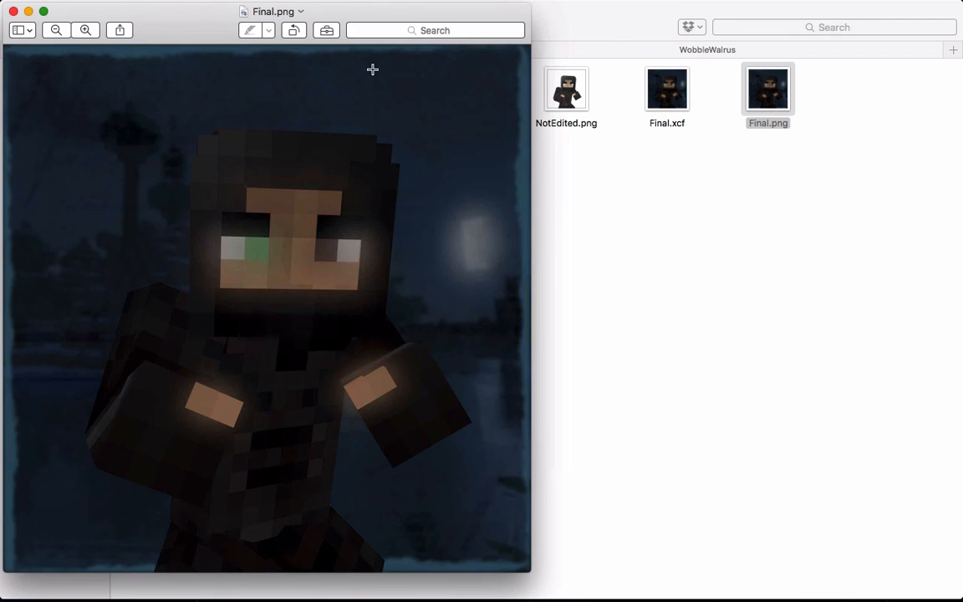
pyautogui.click(238, 8)
pyautogui.click(276, 78)
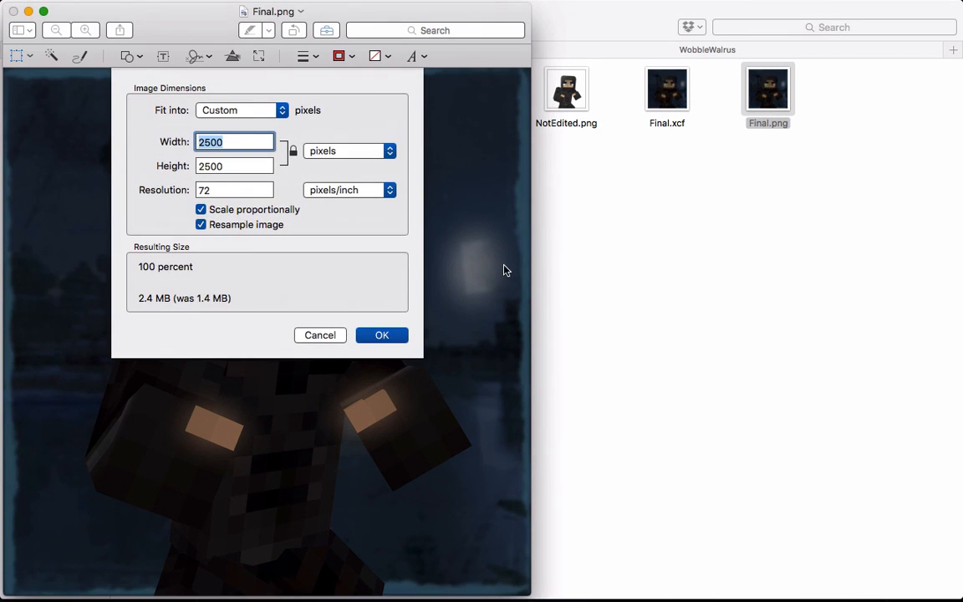
pyautogui.write('1000')
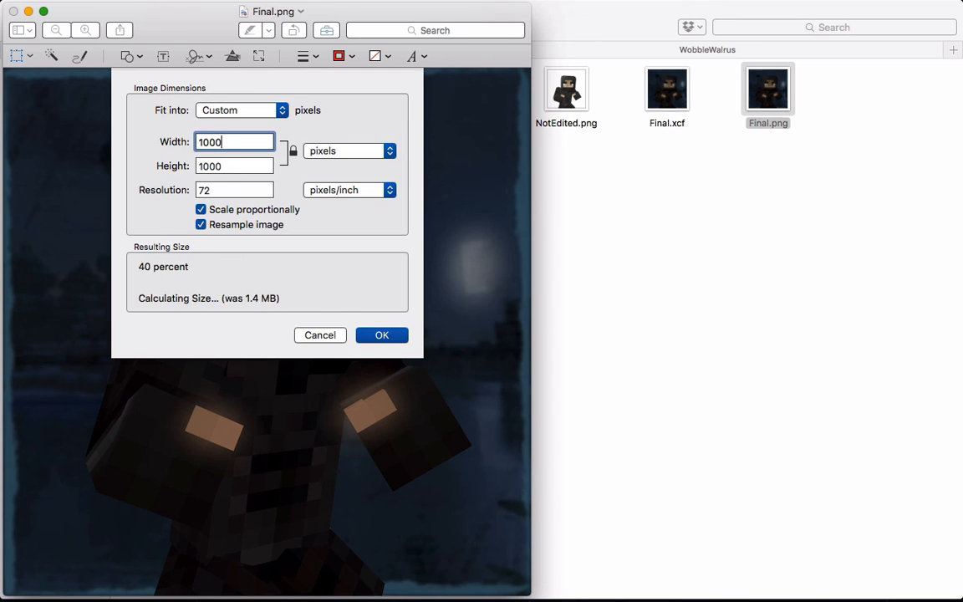
pyautogui.press('Return')
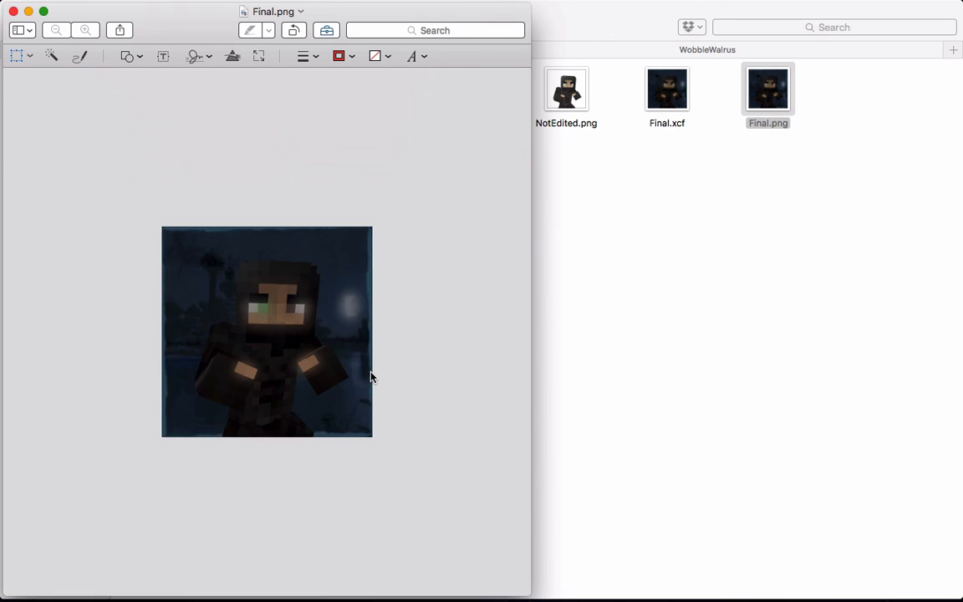
pyautogui.press('super+s')
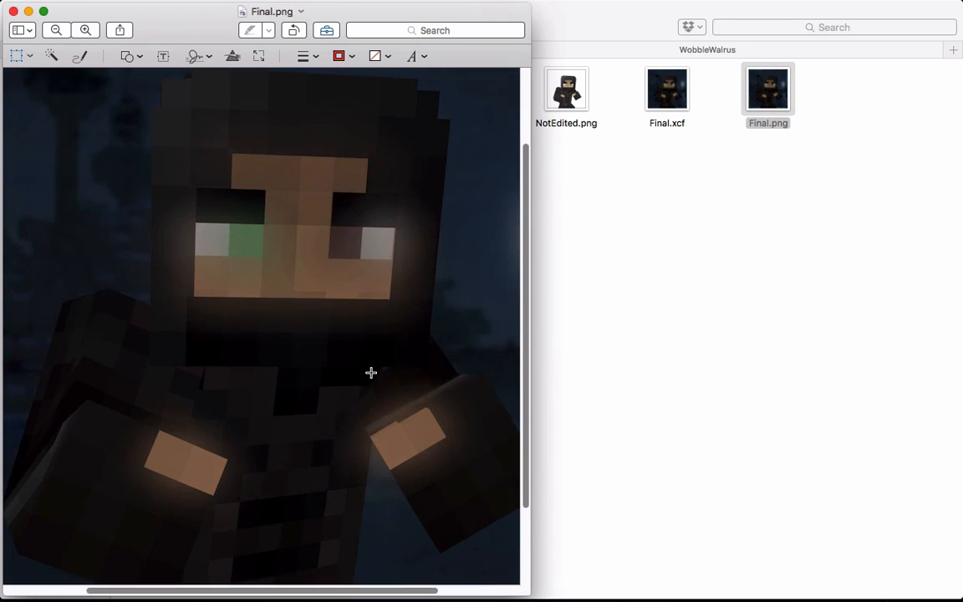
# Step: Inspect the resized Final.png up close, from the hands to the moon and border, and as a whole picture
pyautogui.scroll(-5, 372, 372)
pyautogui.scroll(10, 372, 372)
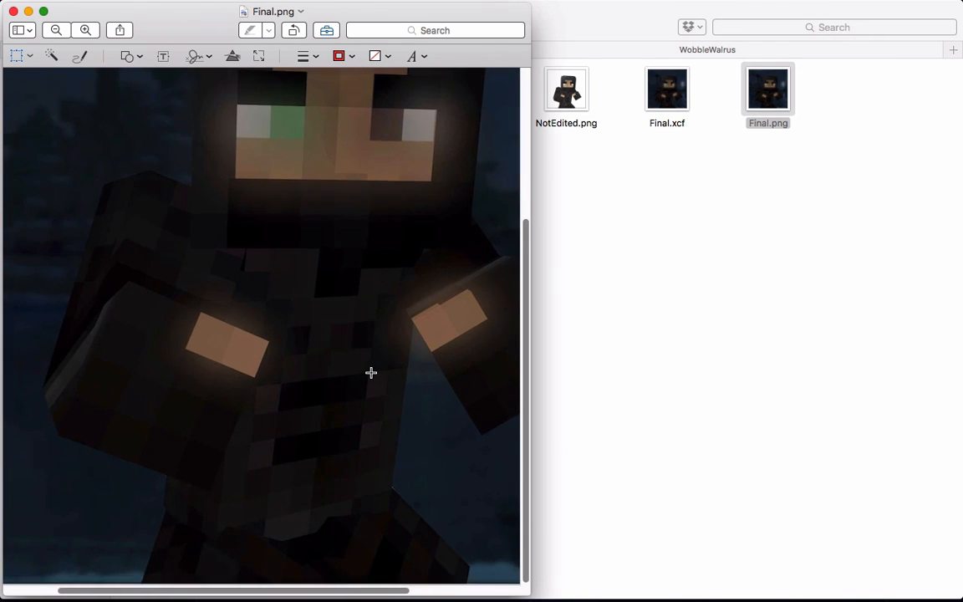
pyautogui.hscroll(2, 371, 372)
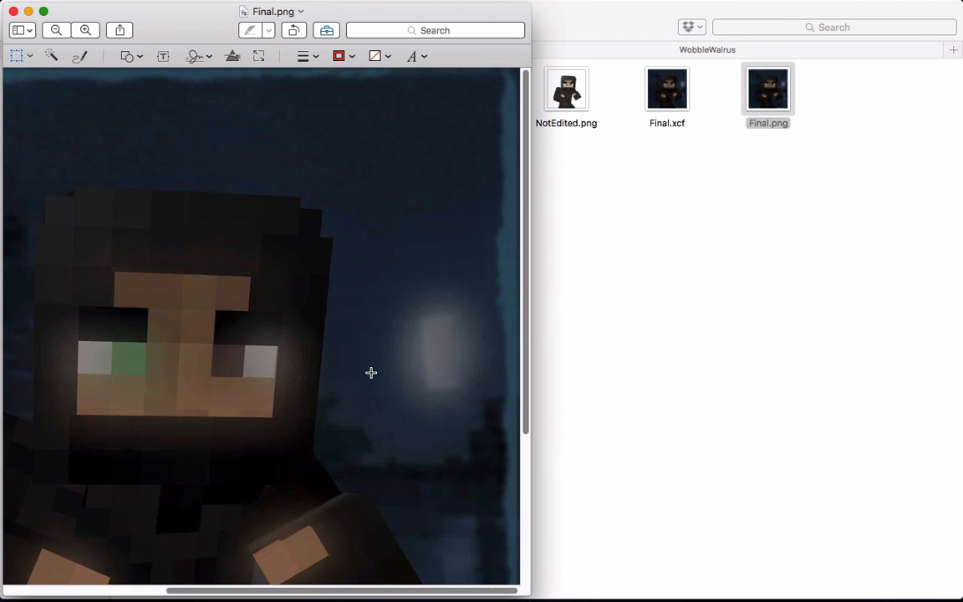
pyautogui.press('super+minus')
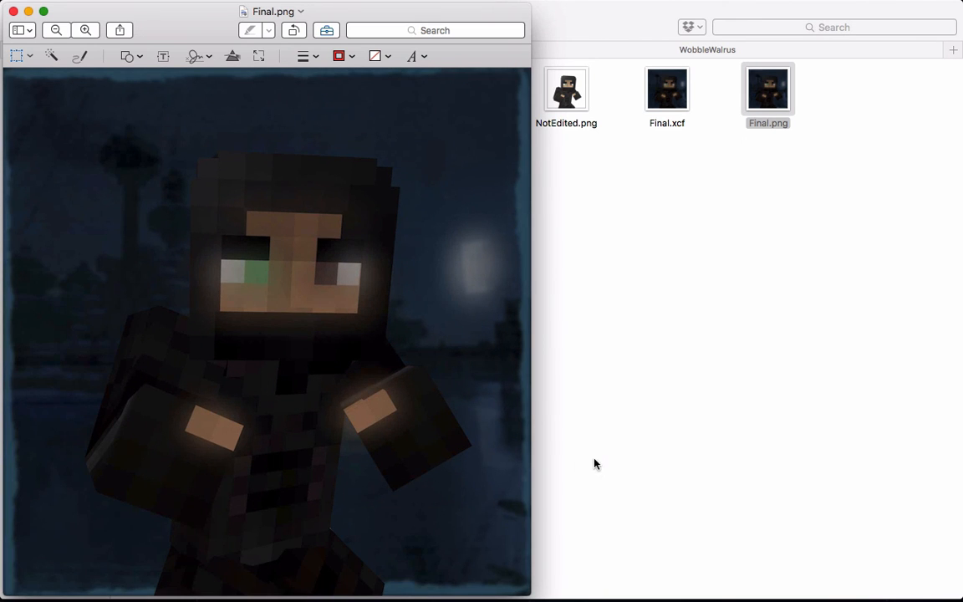